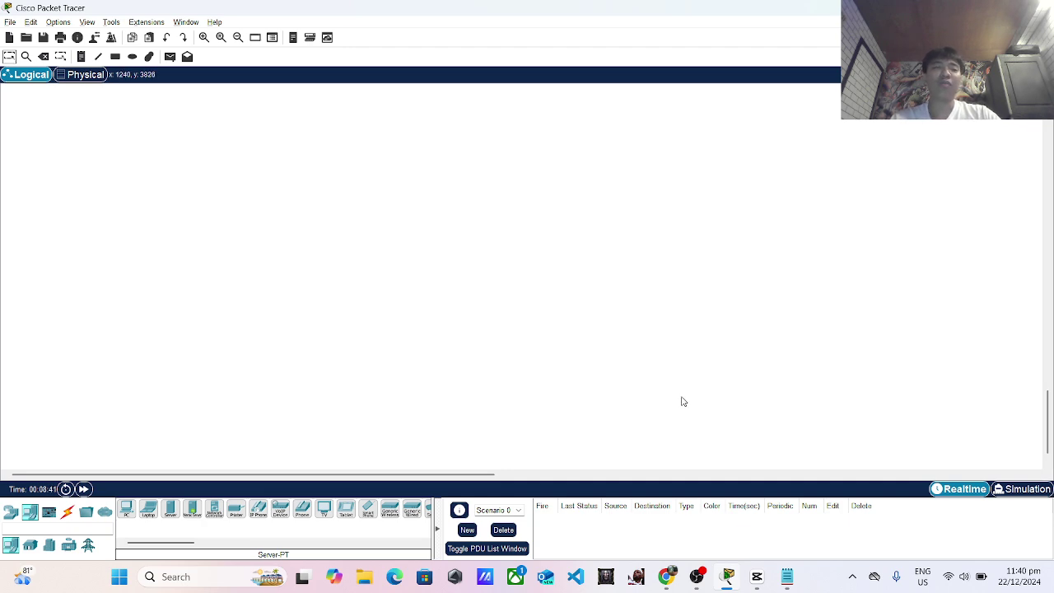
After checking the task brief in Notepad, place PCs PC0–PC5 in three columns of two.
{"action": "key", "text": "alt+Tab"}
{"action": "key", "text": "alt+Tab"}
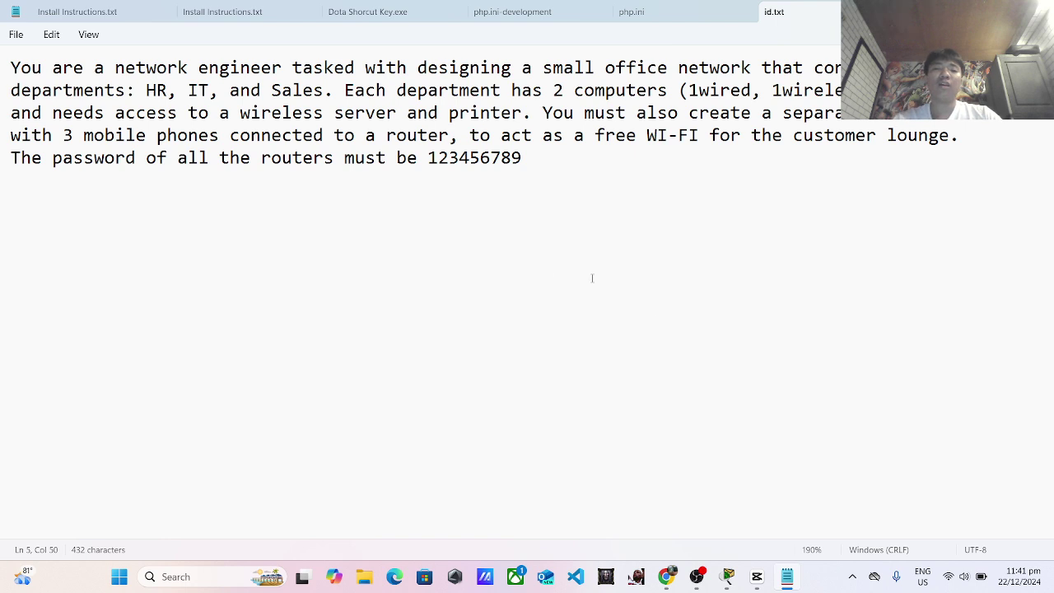
{"action": "key", "text": "alt+Tab"}
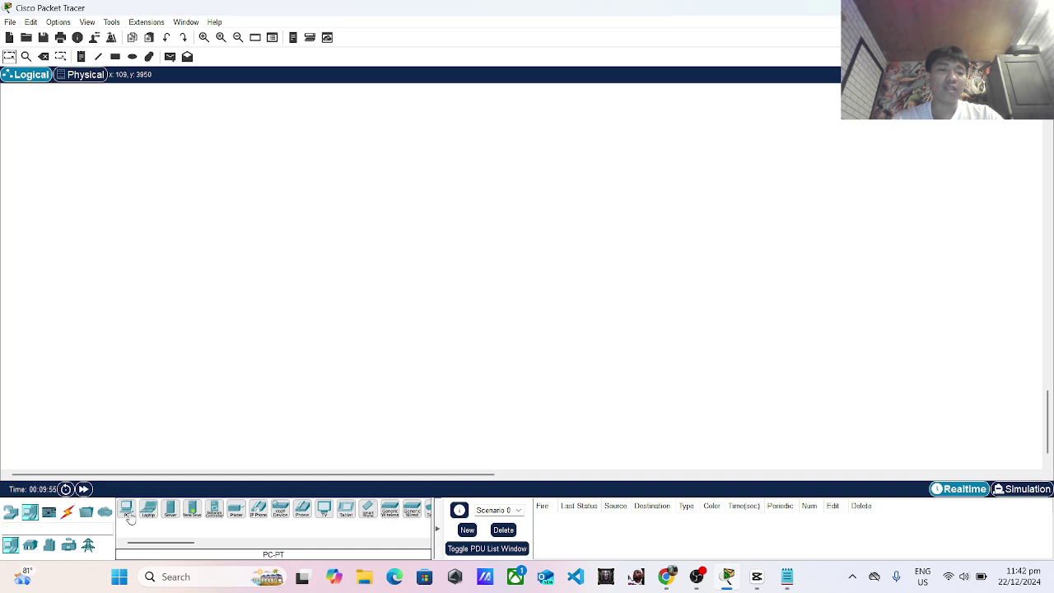
{"action": "left_click_drag", "start_coordinate": [125, 510], "coordinate": [174, 177]}
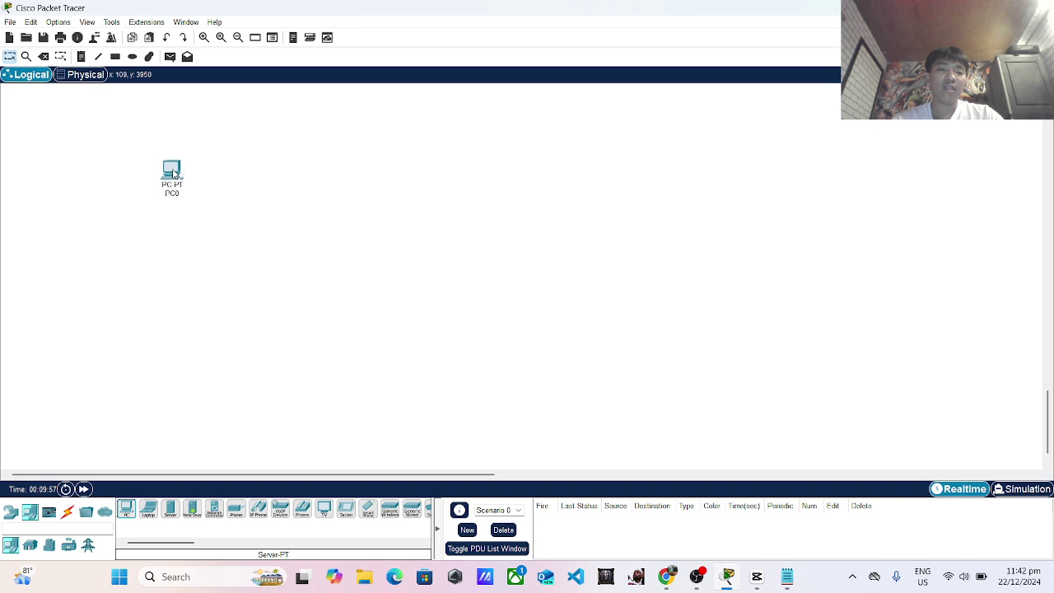
{"action": "left_click_drag", "start_coordinate": [127, 509], "coordinate": [180, 229]}
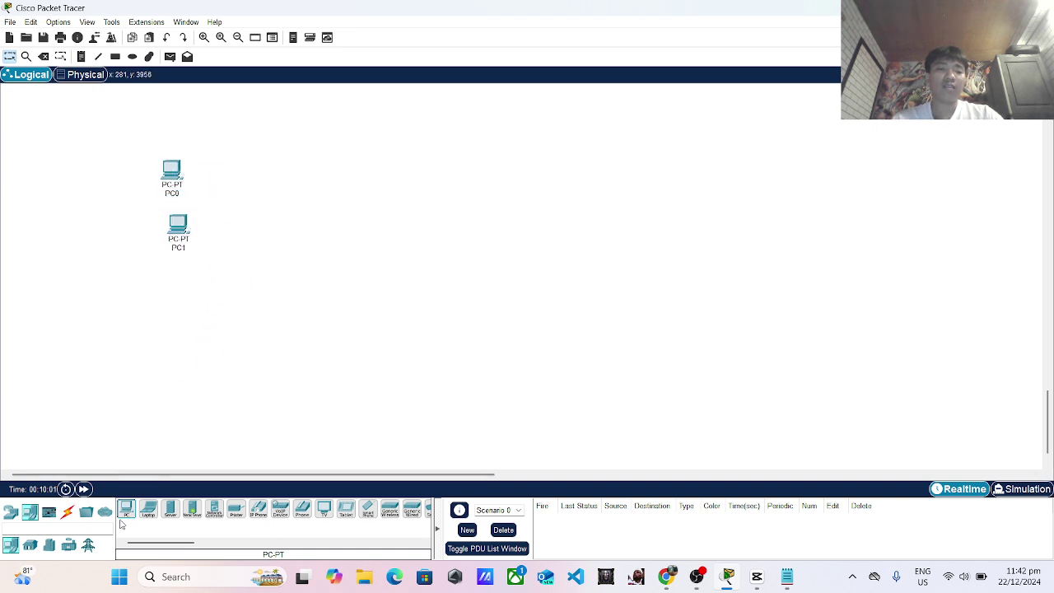
{"action": "left_click_drag", "start_coordinate": [126, 510], "coordinate": [294, 180]}
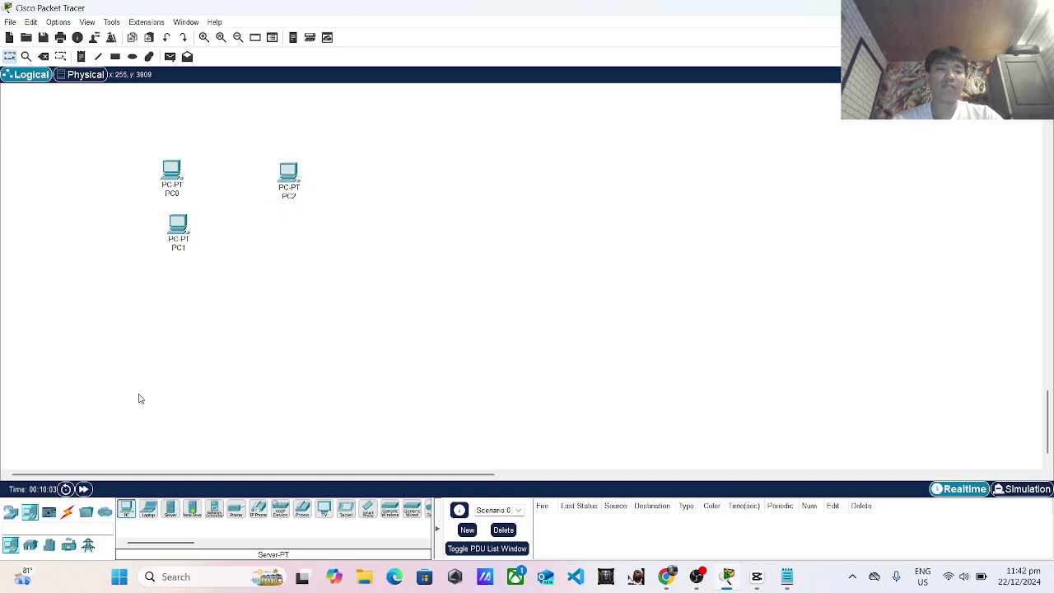
{"action": "left_click_drag", "start_coordinate": [128, 515], "coordinate": [404, 176]}
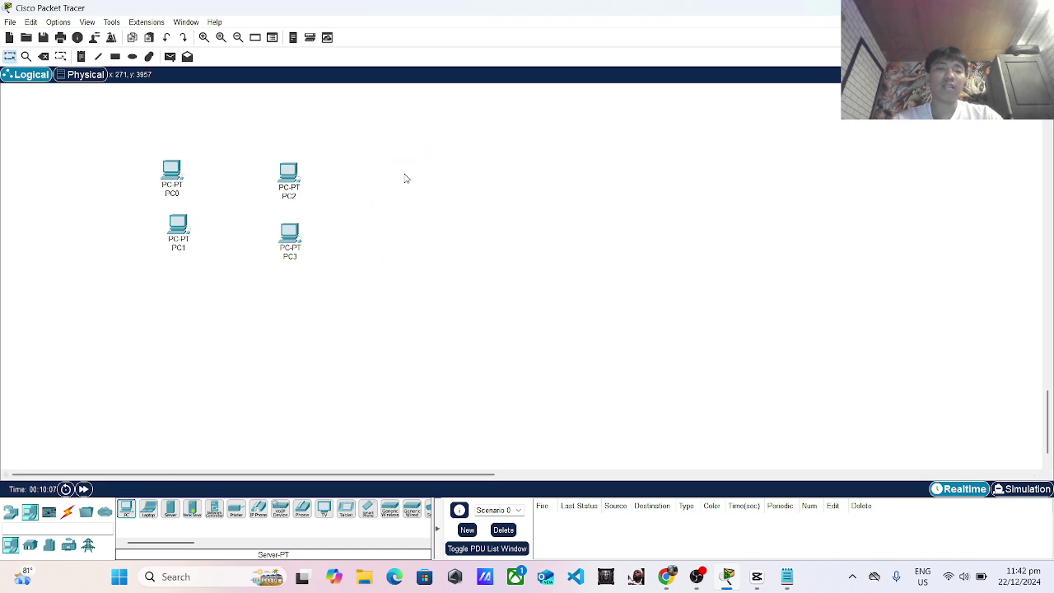
{"action": "left_click_drag", "start_coordinate": [126, 510], "coordinate": [406, 245]}
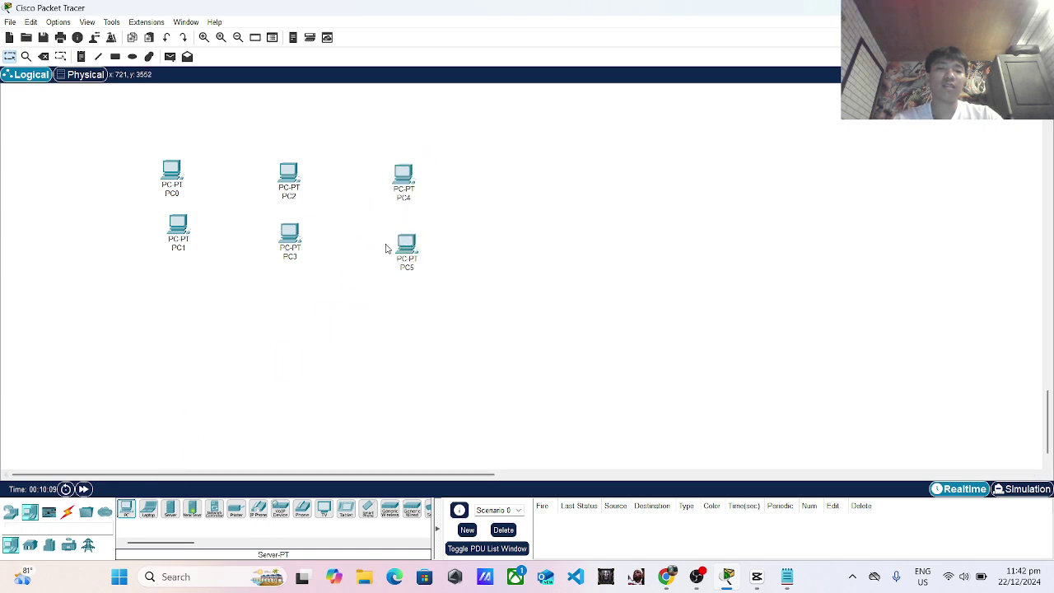
{"action": "left_click", "coordinate": [170, 172]}
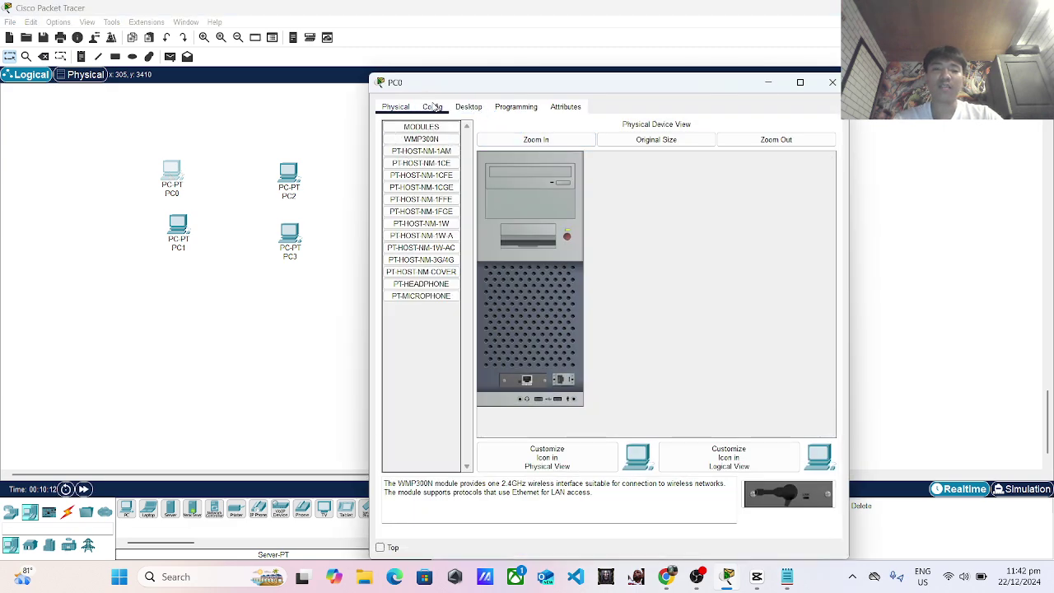
Change PC0's display name to HR-PC1.
{"action": "left_click", "coordinate": [433, 107]}
{"action": "left_click", "coordinate": [579, 158]}
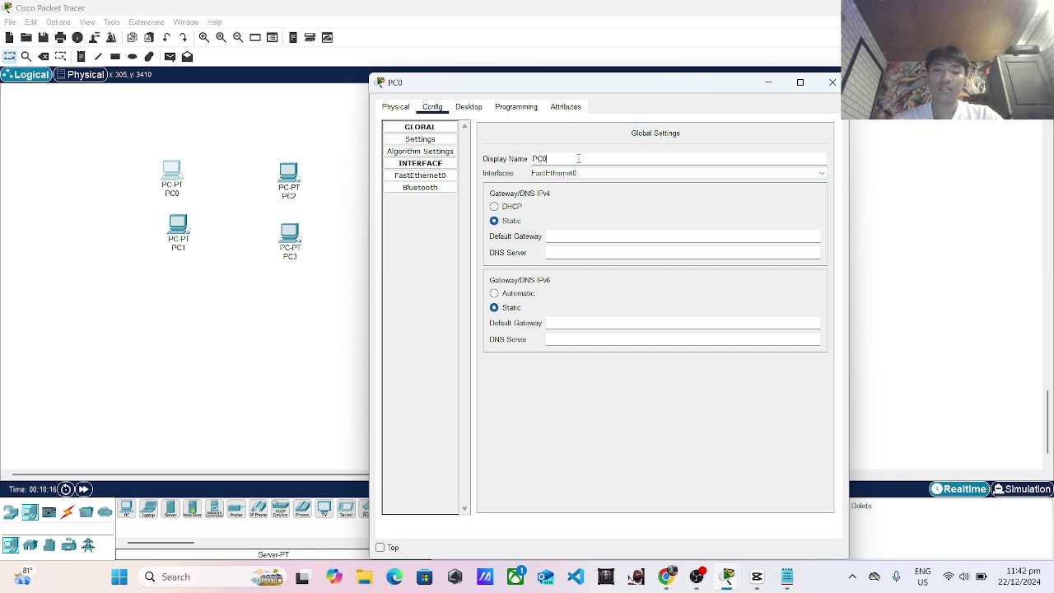
{"action": "key", "text": "BackSpace"}
{"action": "key", "text": "BackSpace"}
{"action": "type", "text": "HR"}
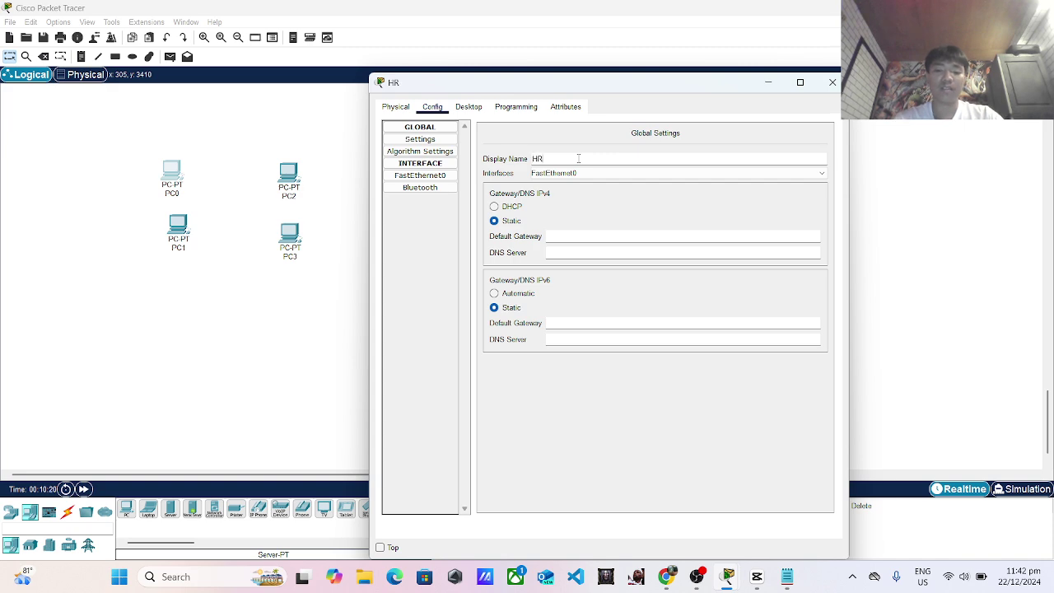
{"action": "type", "text": "-PC1"}
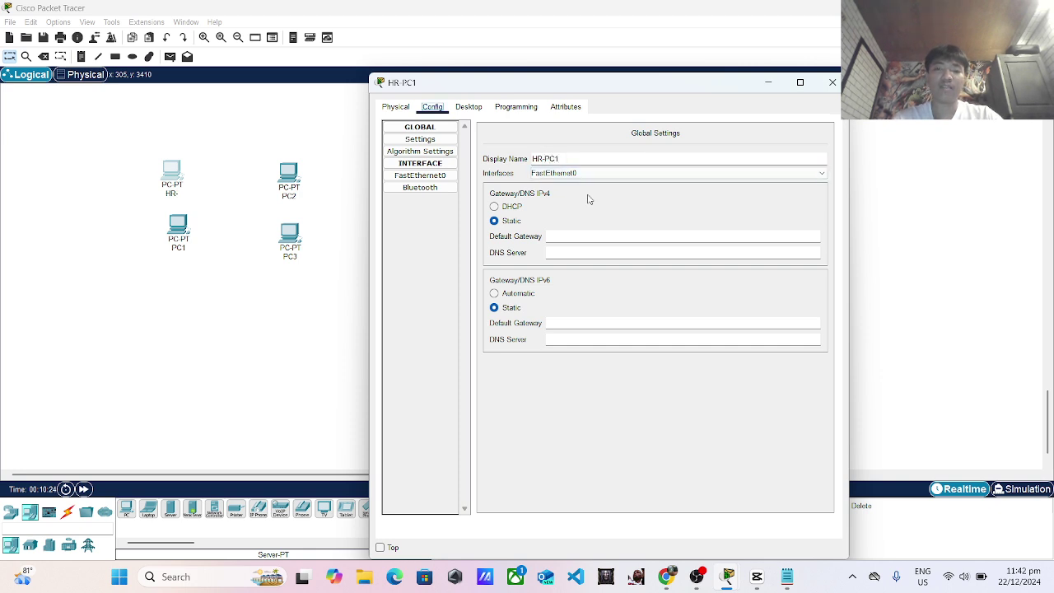
{"action": "left_click", "coordinate": [833, 83]}
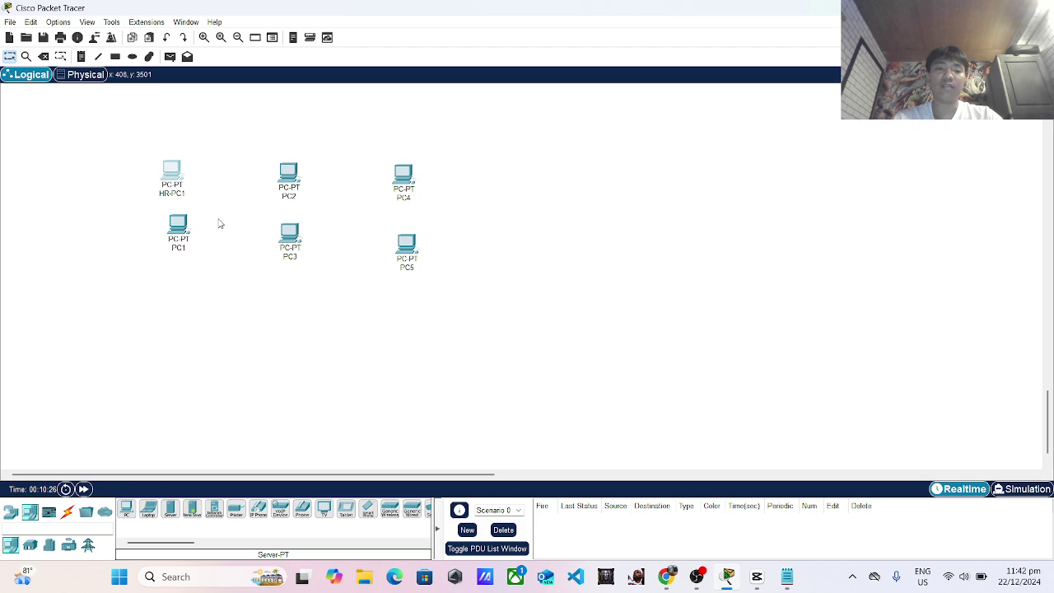
Change PC1's display name to HR-PC2.
{"action": "left_click", "coordinate": [178, 224]}
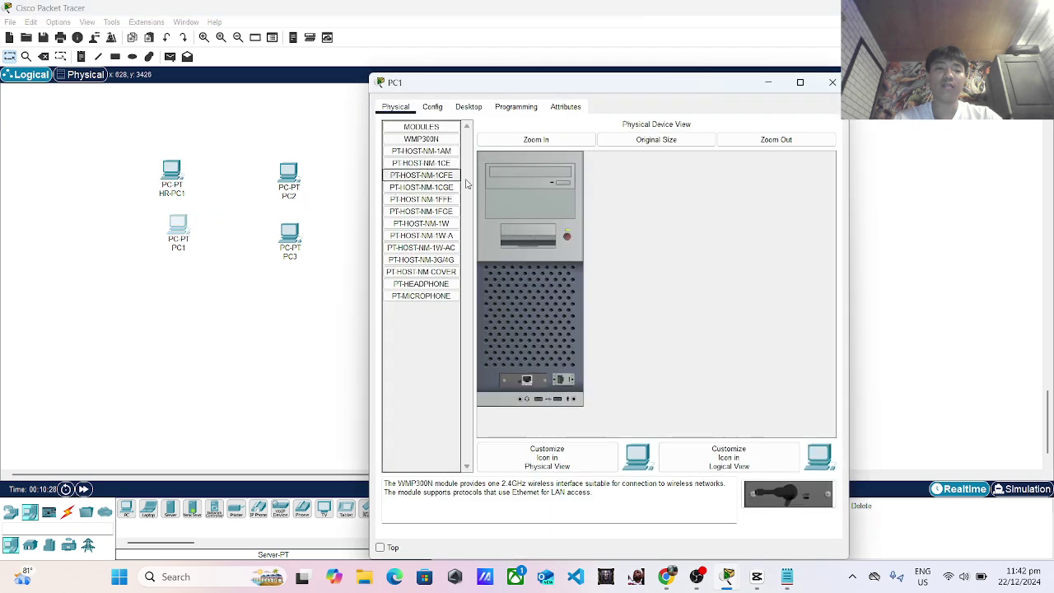
{"action": "left_click", "coordinate": [432, 106]}
{"action": "left_click", "coordinate": [571, 159]}
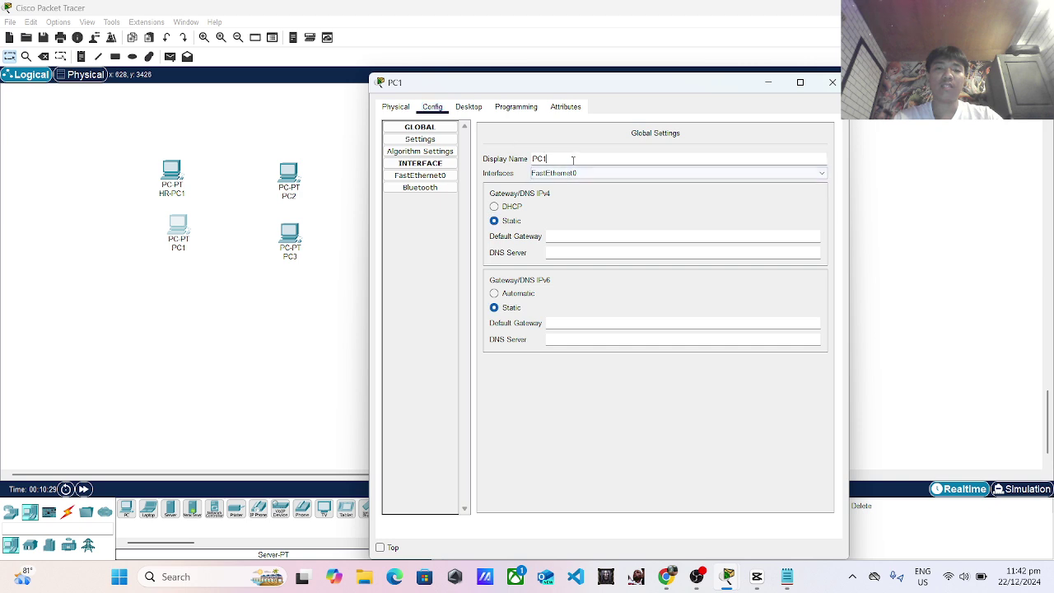
{"action": "key", "text": "BackSpace"}
{"action": "key", "text": "BackSpace"}
{"action": "key", "text": "BackSpace"}
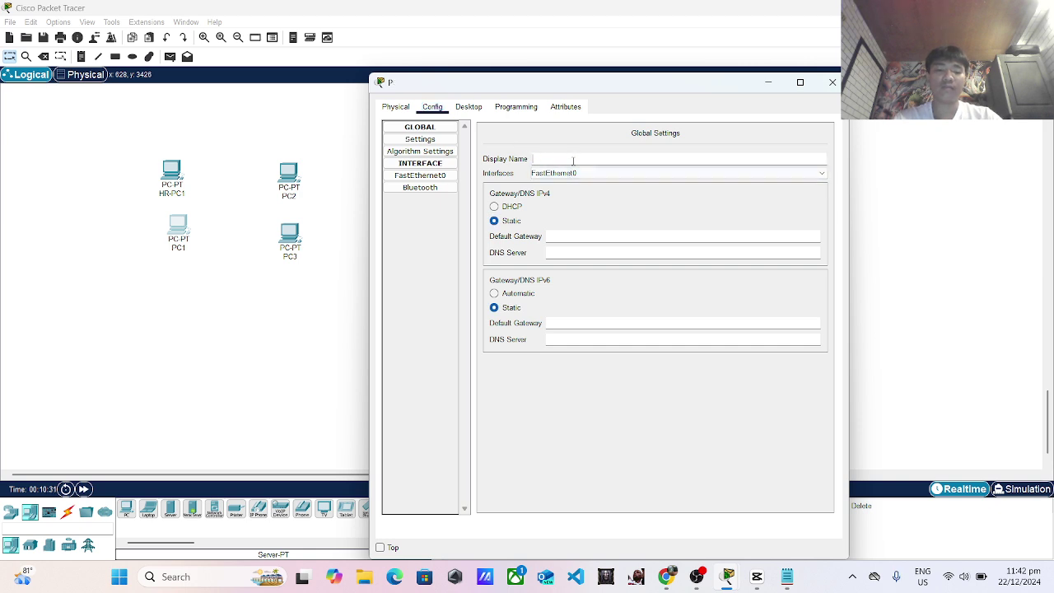
{"action": "type", "text": "HR-PC2"}
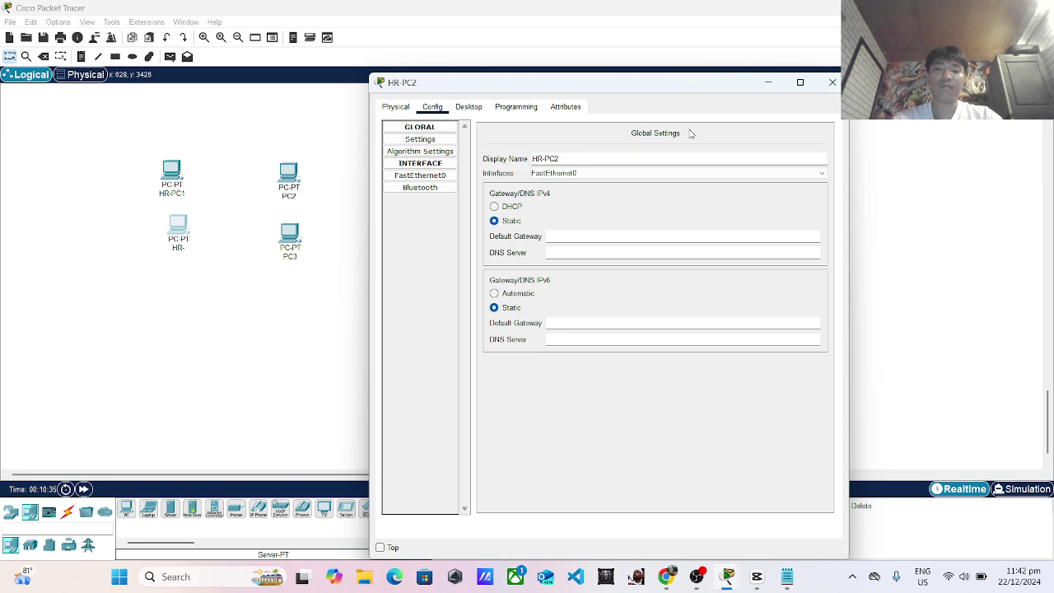
{"action": "left_click", "coordinate": [833, 82]}
{"action": "left_click", "coordinate": [288, 196]}
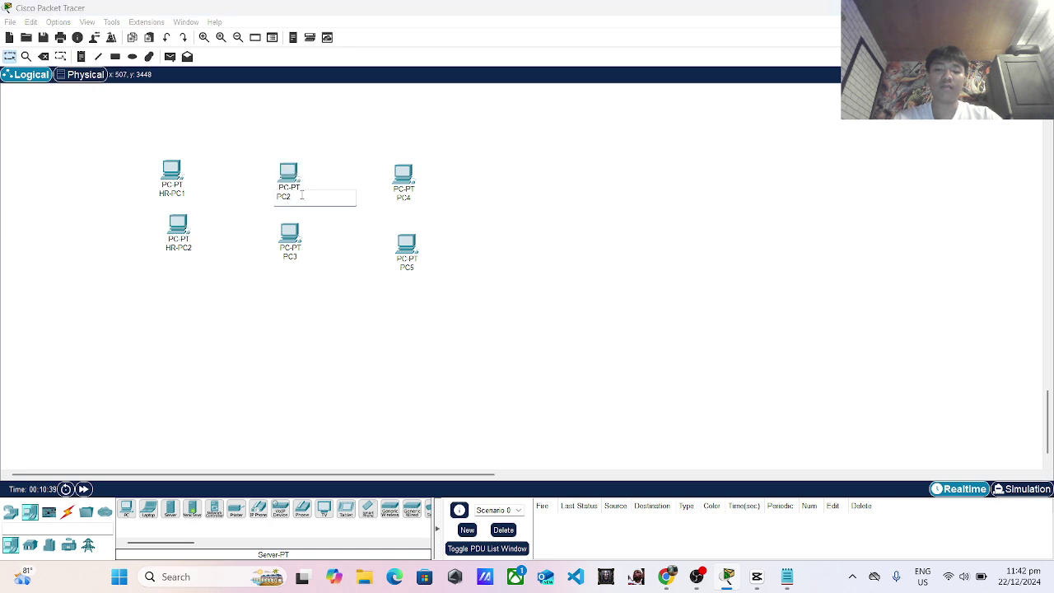
Rename the middle-column PCs IT-PC1 and IT-PC2 on their canvas labels.
{"action": "key", "text": "BackSpace"}
{"action": "key", "text": "BackSpace"}
{"action": "key", "text": "BackSpace"}
{"action": "type", "text": "IT-pc1"}
{"action": "key", "text": "BackSpace"}
{"action": "key", "text": "BackSpace"}
{"action": "key", "text": "BackSpace"}
{"action": "key", "text": "BackSpace"}
{"action": "type", "text": "IT-PC1"}
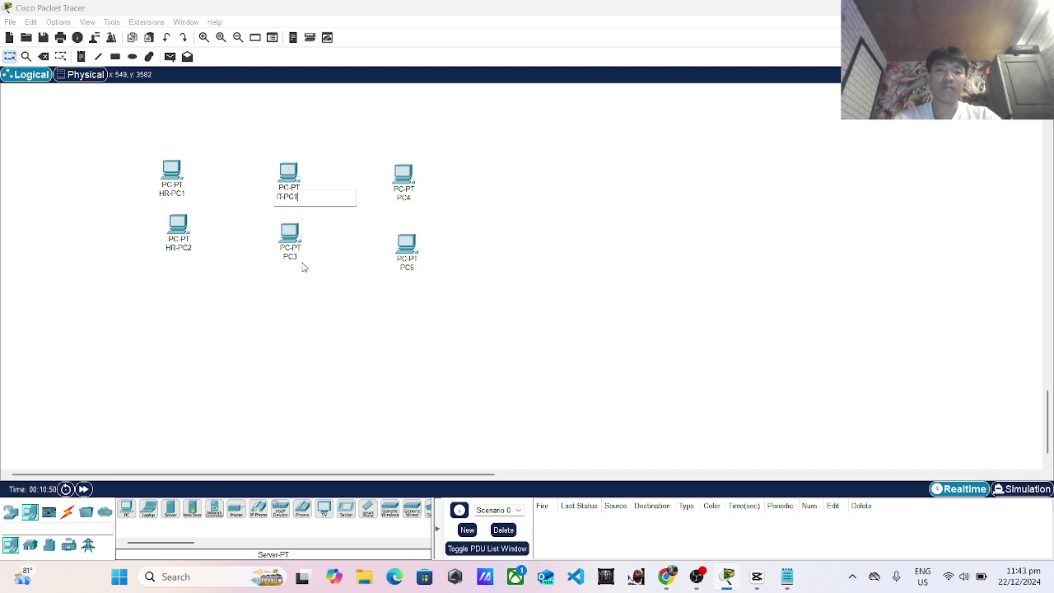
{"action": "key", "text": "Return"}
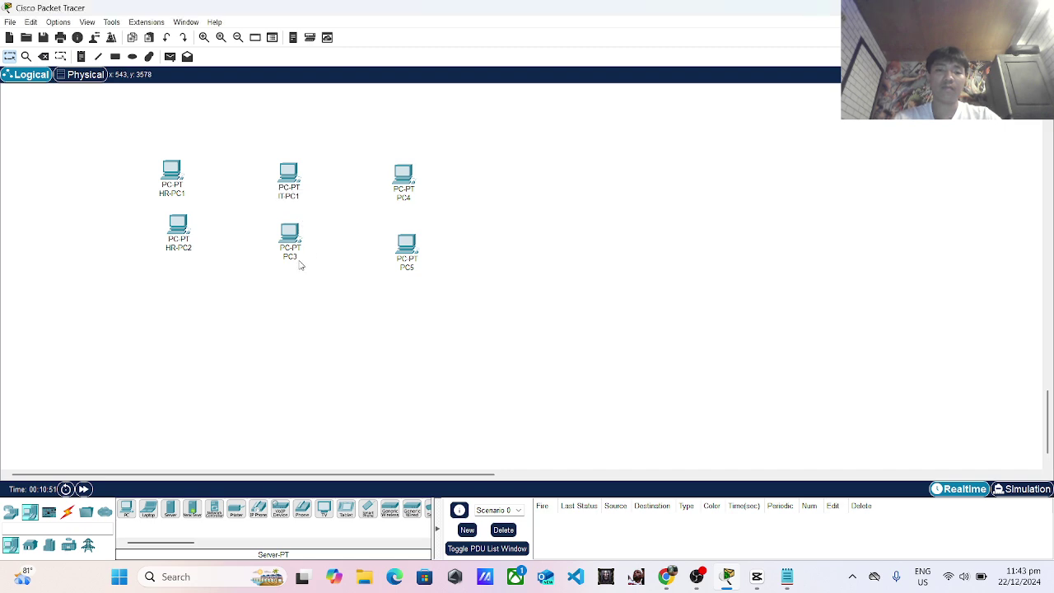
{"action": "left_click", "coordinate": [297, 257]}
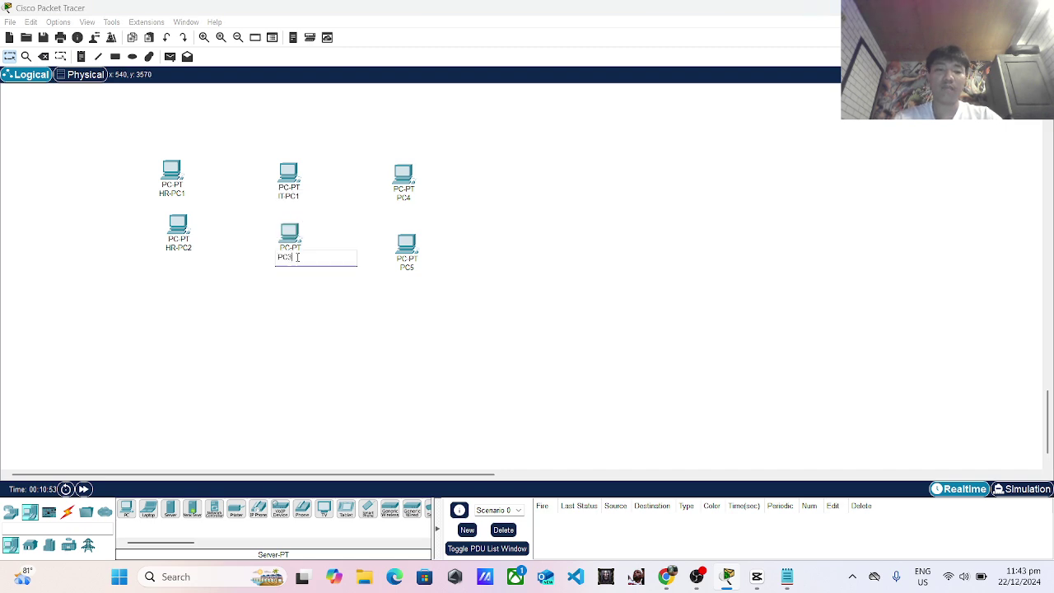
{"action": "key", "text": "BackSpace"}
{"action": "key", "text": "BackSpace"}
{"action": "key", "text": "BackSpace"}
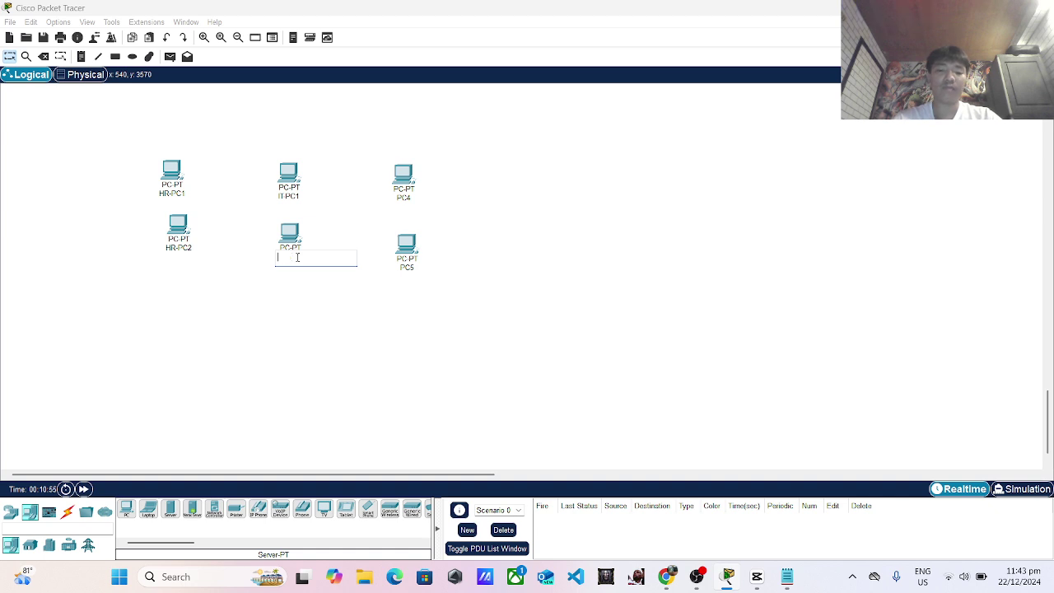
{"action": "type", "text": "I"}
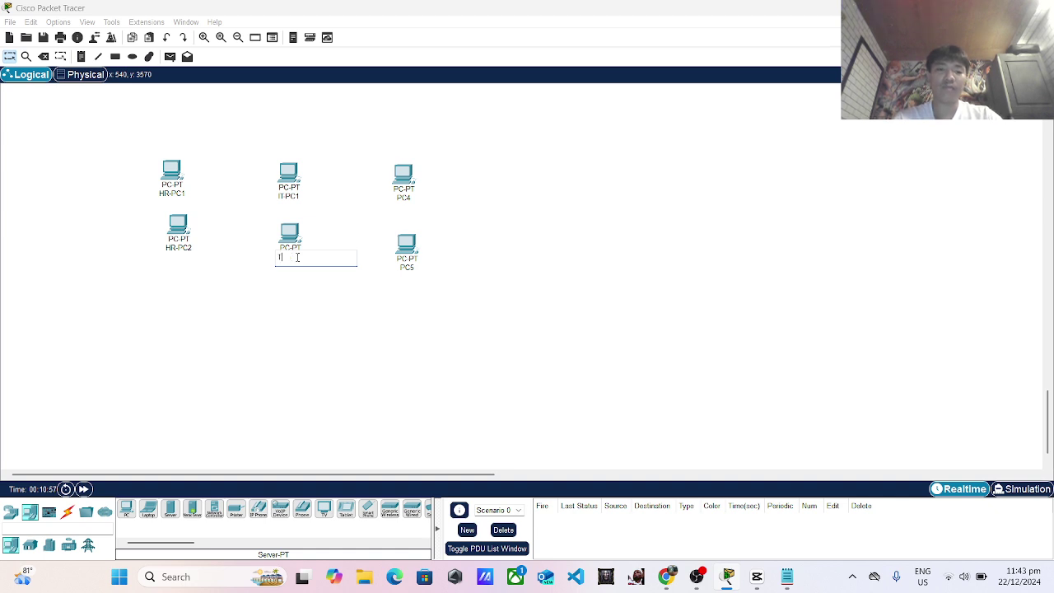
{"action": "type", "text": "T-PC"}
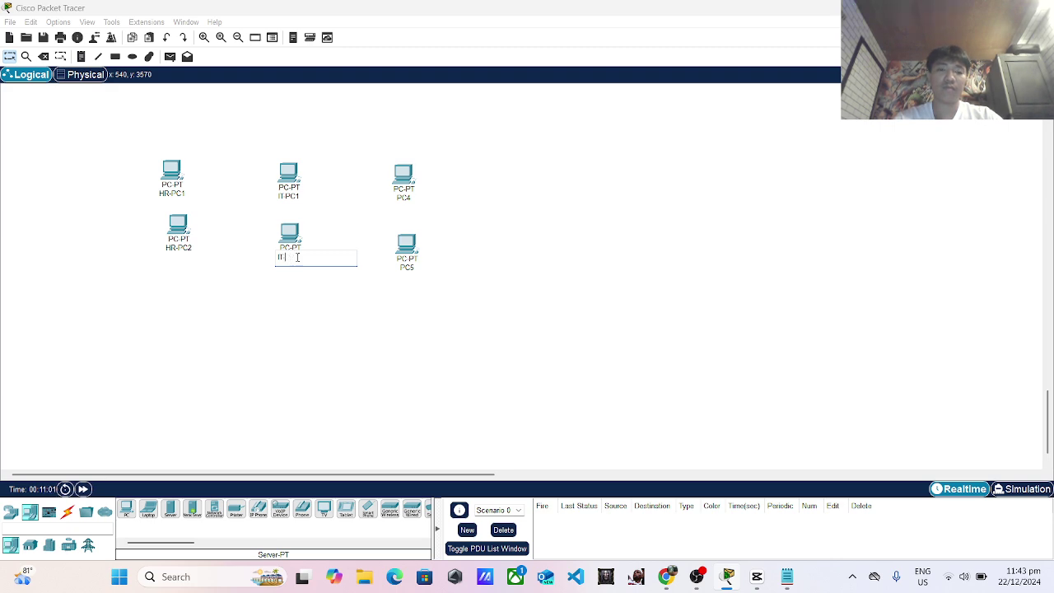
{"action": "type", "text": "2"}
{"action": "left_click", "coordinate": [437, 206]}
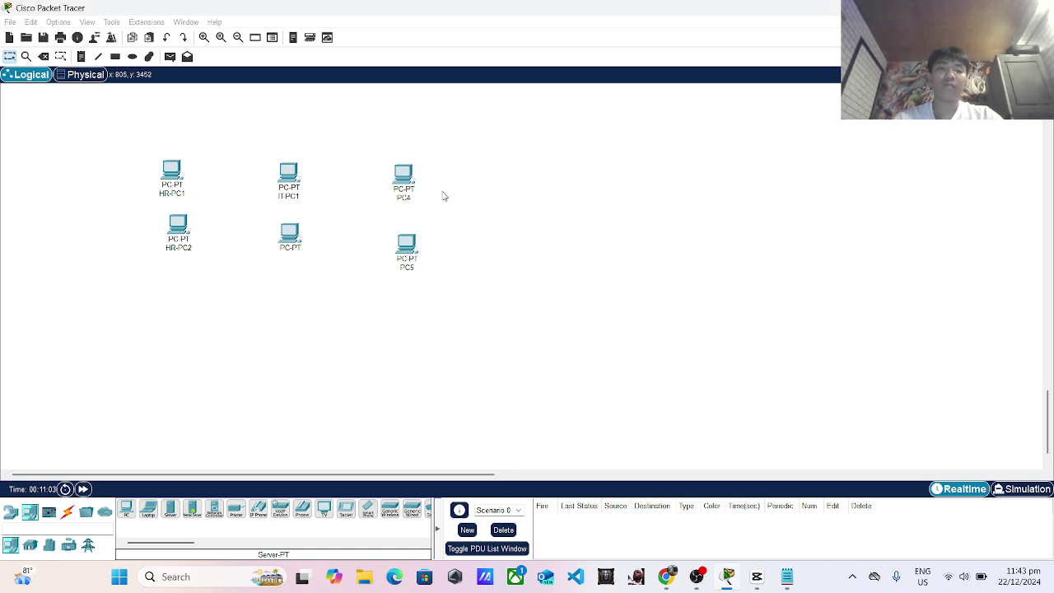
Rename PC4's canvas label to SALESPC1.
{"action": "left_click", "coordinate": [399, 203]}
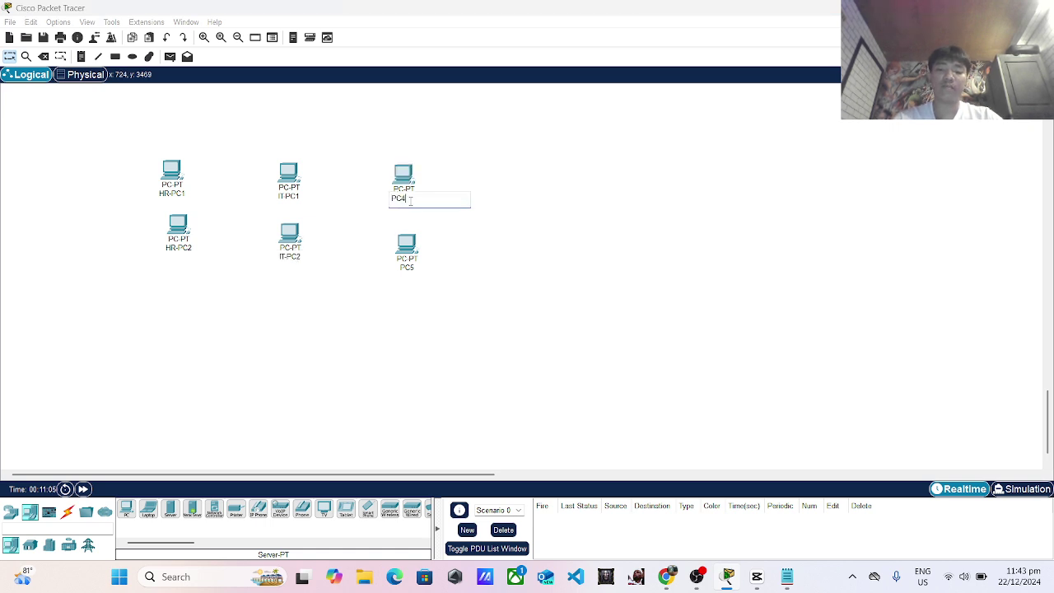
{"action": "type", "text": "P"}
{"action": "key", "text": "BackSpace"}
{"action": "type", "text": "SA"}
{"action": "key", "text": "BackSpace"}
{"action": "key", "text": "BackSpace"}
{"action": "type", "text": "s"}
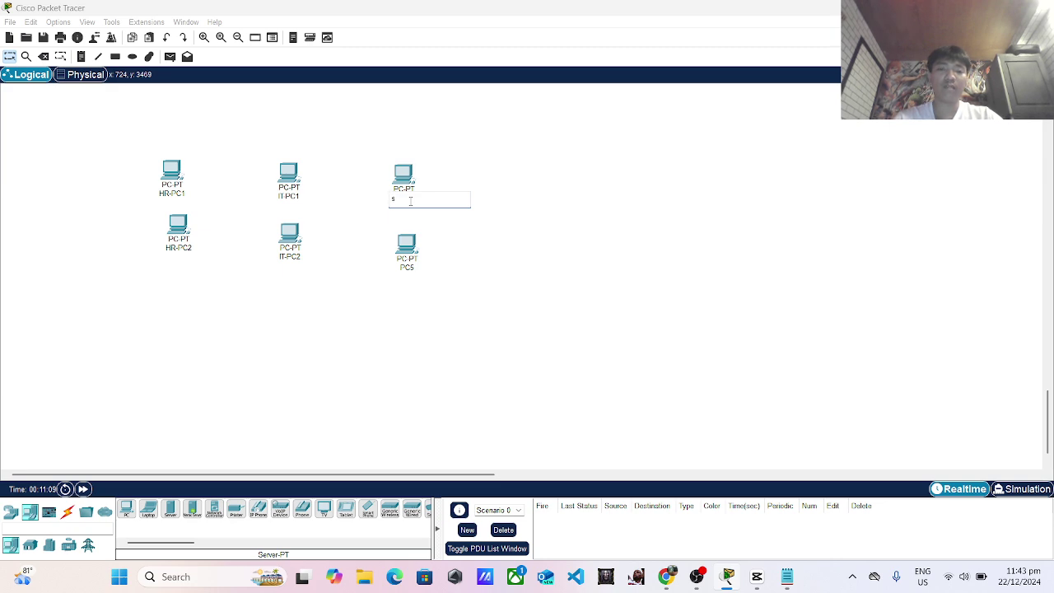
{"action": "type", "text": "SALESPC1"}
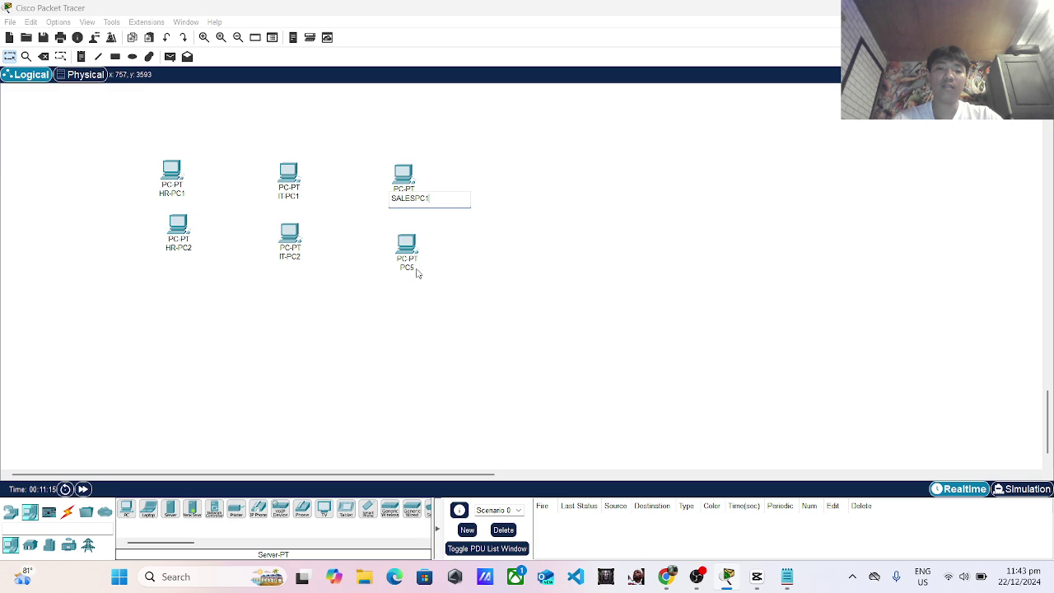
{"action": "left_click", "coordinate": [417, 271]}
Set PC5's display name to SALESPC2 and align it beneath SALESPC1.
{"action": "left_click", "coordinate": [420, 271]}
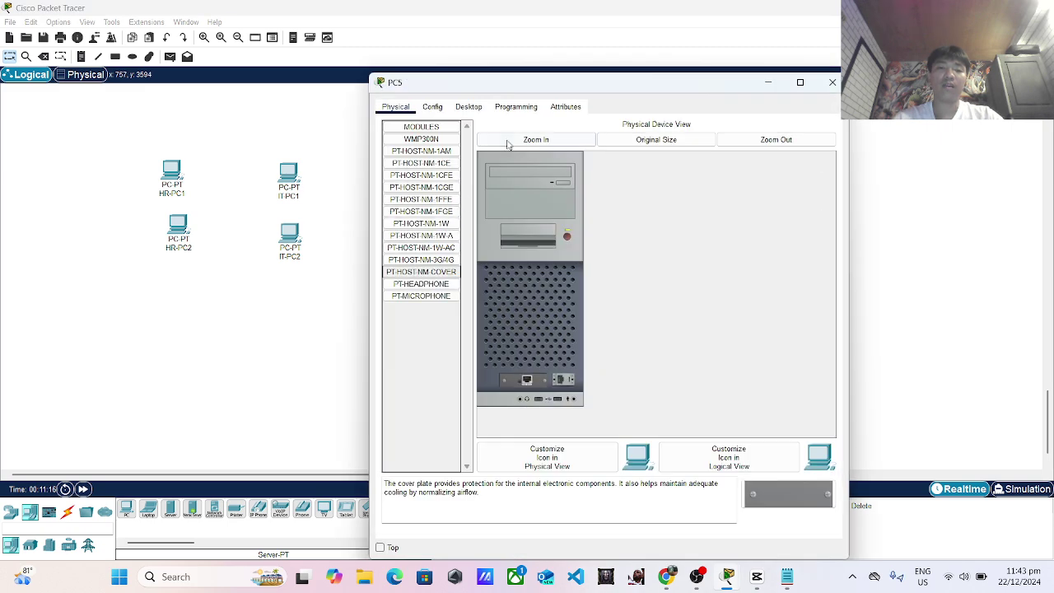
{"action": "left_click", "coordinate": [433, 107]}
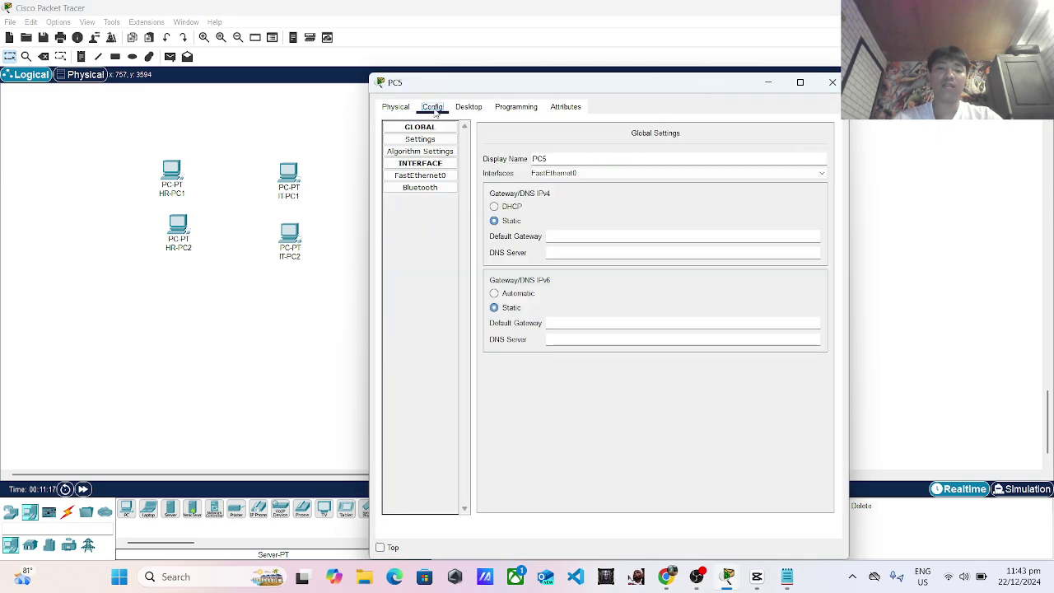
{"action": "left_click", "coordinate": [553, 159]}
{"action": "key", "text": "BackSpace"}
{"action": "key", "text": "BackSpace"}
{"action": "key", "text": "BackSpace"}
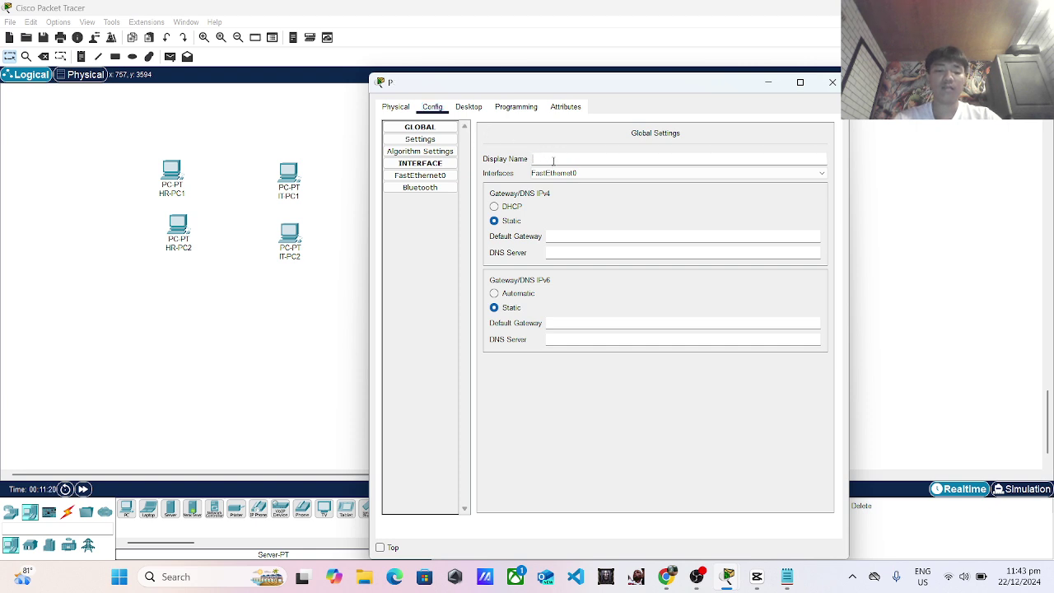
{"action": "type", "text": "sa"}
{"action": "key", "text": "BackSpace"}
{"action": "key", "text": "BackSpace"}
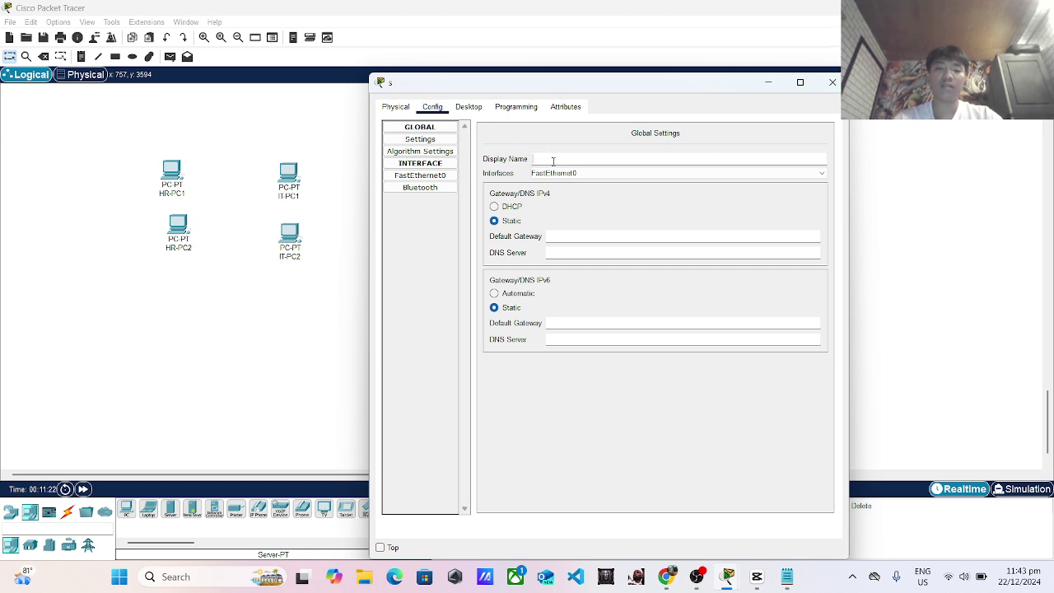
{"action": "key", "text": "BackSpace"}
{"action": "type", "text": "SALESPC2"}
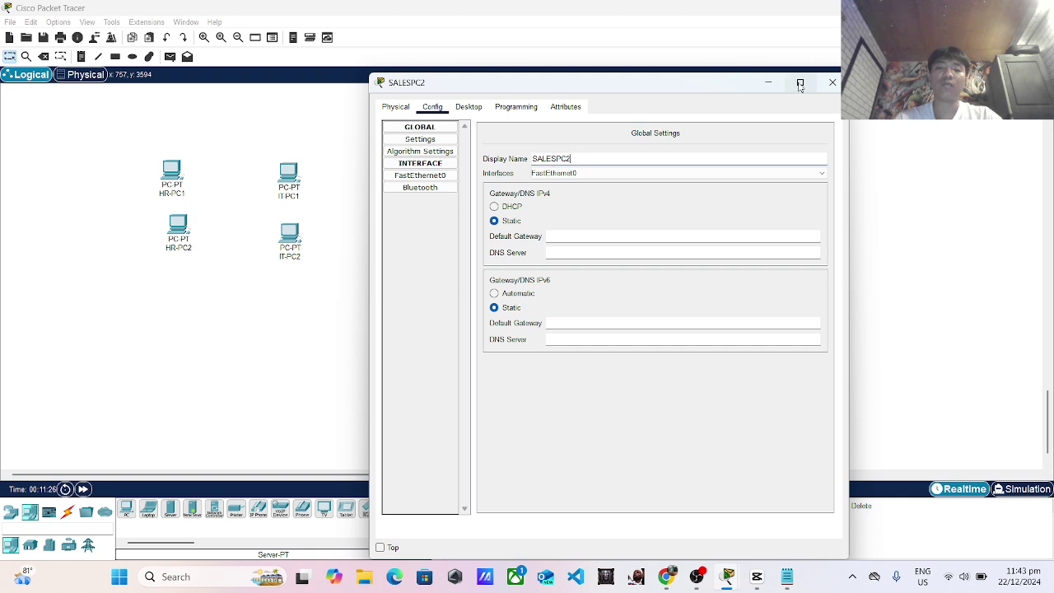
{"action": "left_click", "coordinate": [832, 83]}
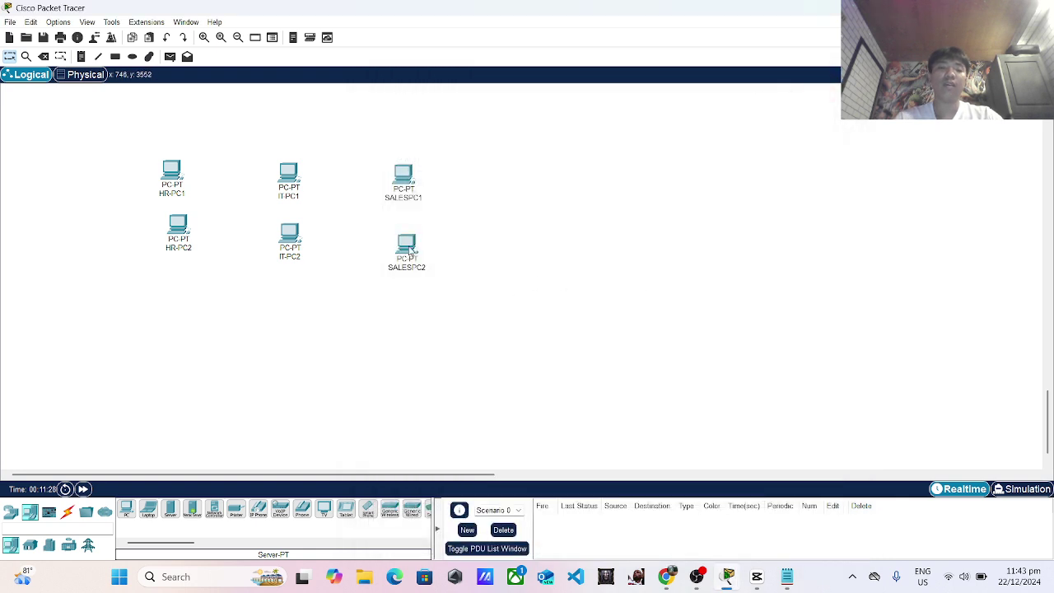
{"action": "left_click_drag", "start_coordinate": [404, 235], "coordinate": [401, 230]}
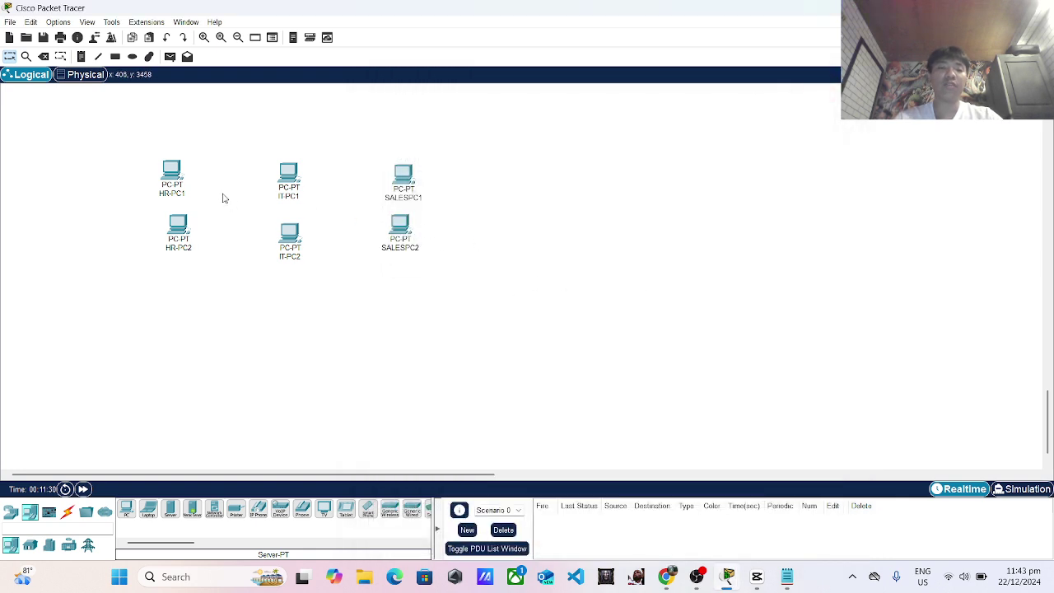
{"action": "left_click", "coordinate": [171, 173]}
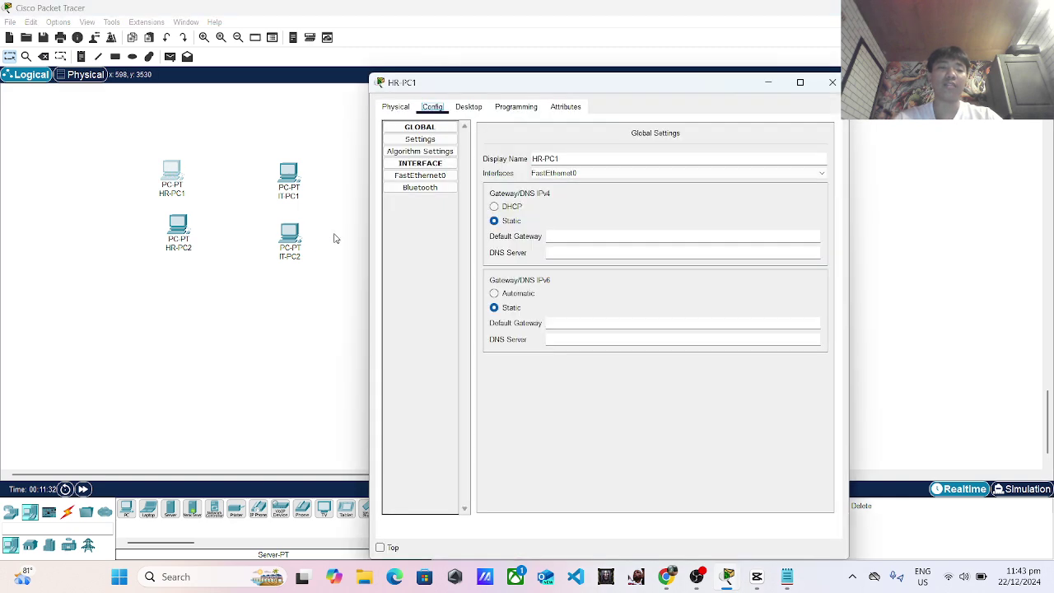
Give HR-PC1 and HR-PC2 static IPv4 addresses 192.168.1.1 and 192.168.1.2.
{"action": "left_click", "coordinate": [421, 176]}
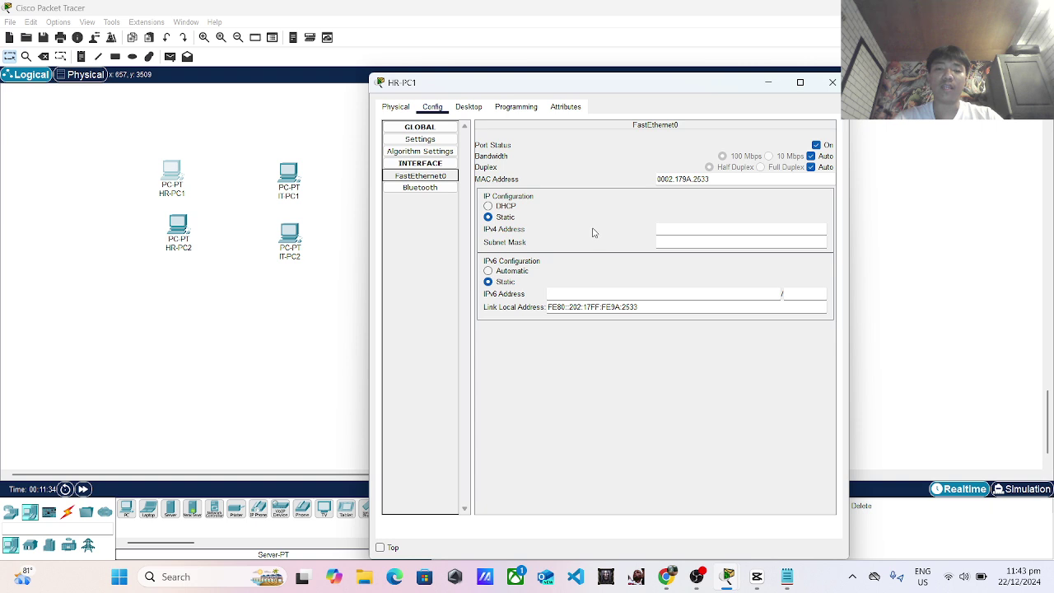
{"action": "left_click", "coordinate": [659, 227]}
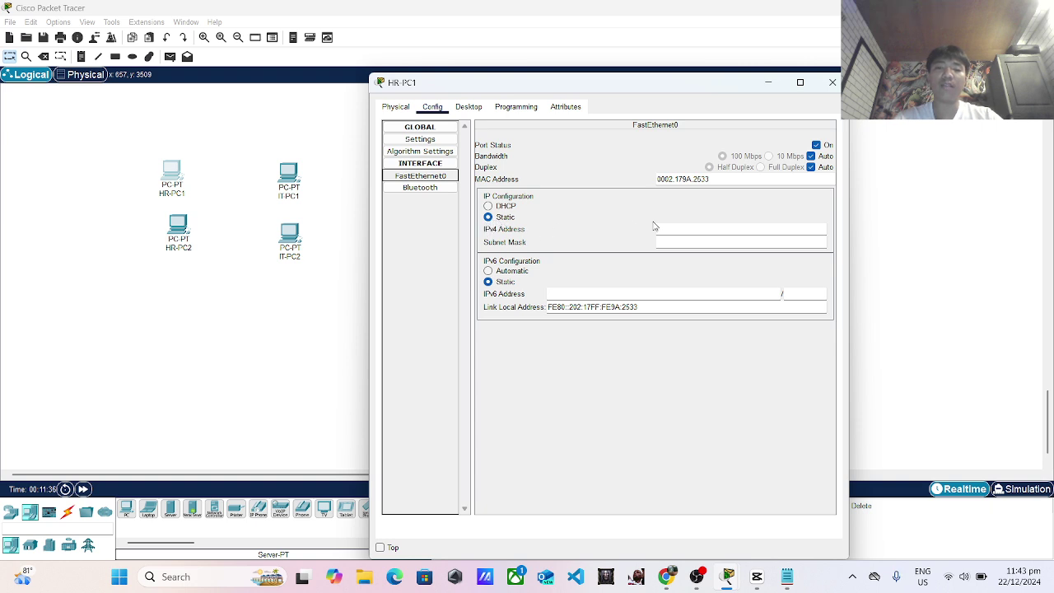
{"action": "type", "text": "192"}
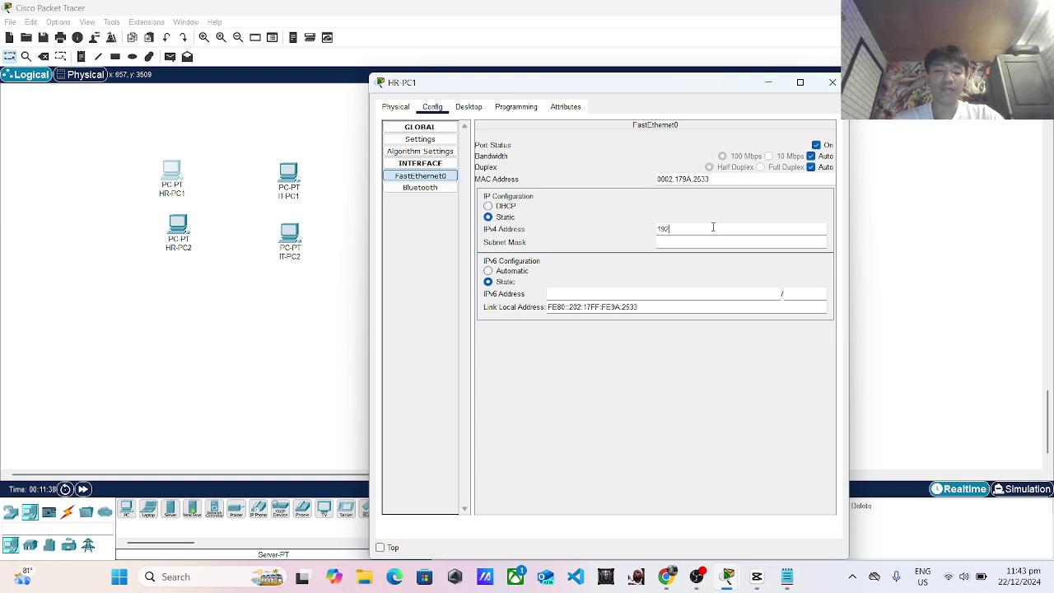
{"action": "type", "text": ".168"}
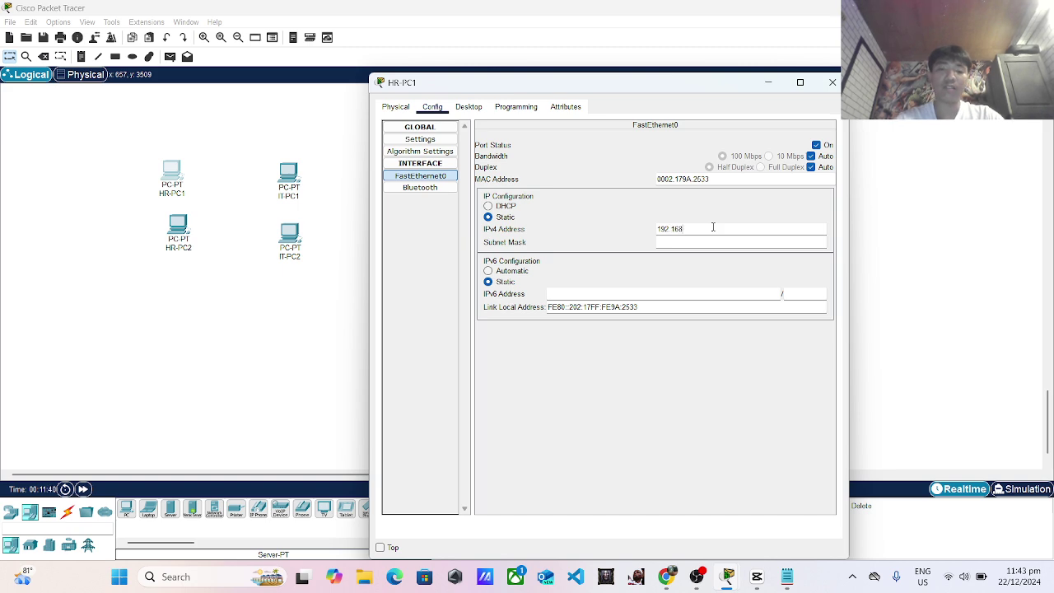
{"action": "type", "text": ".1.1"}
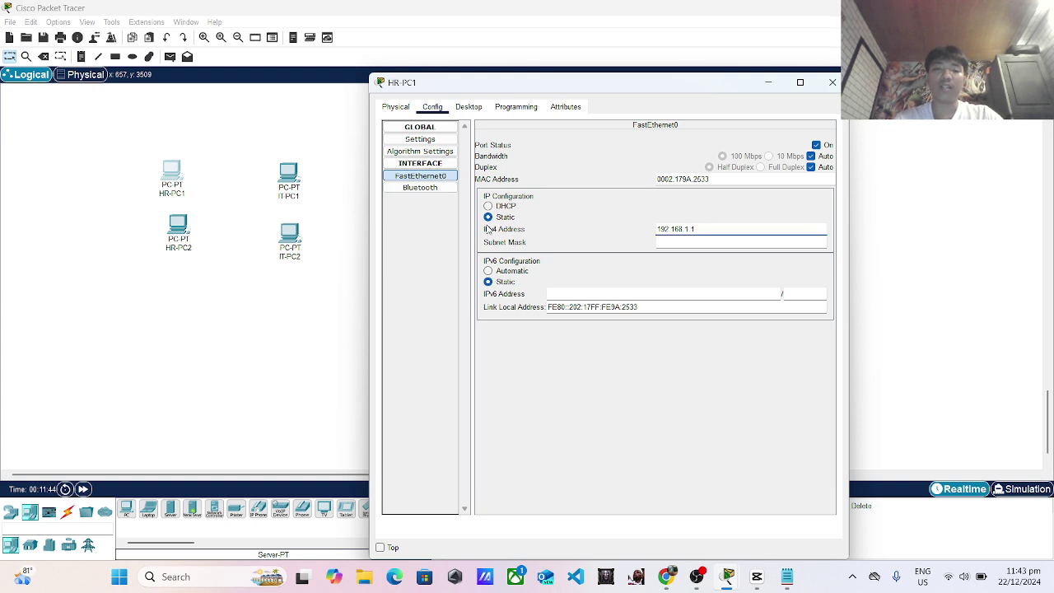
{"action": "left_click", "coordinate": [833, 82]}
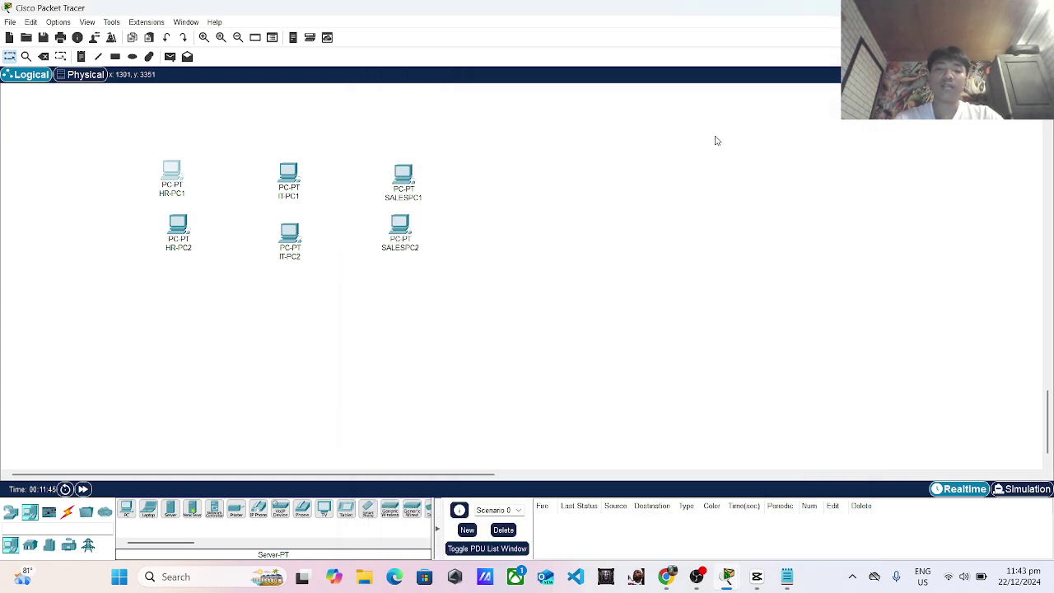
{"action": "left_click", "coordinate": [186, 228]}
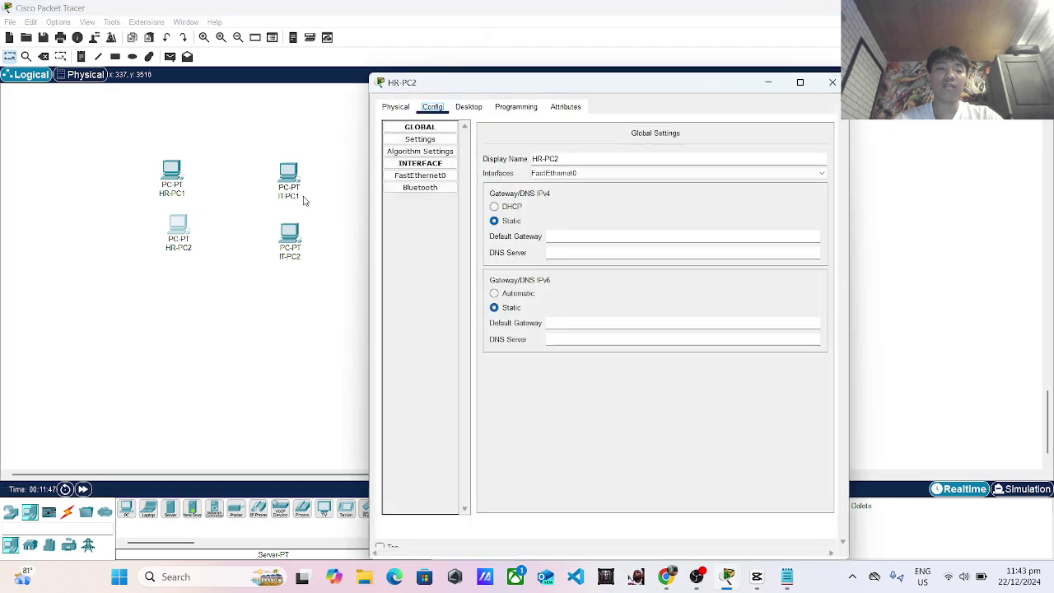
{"action": "left_click", "coordinate": [434, 176]}
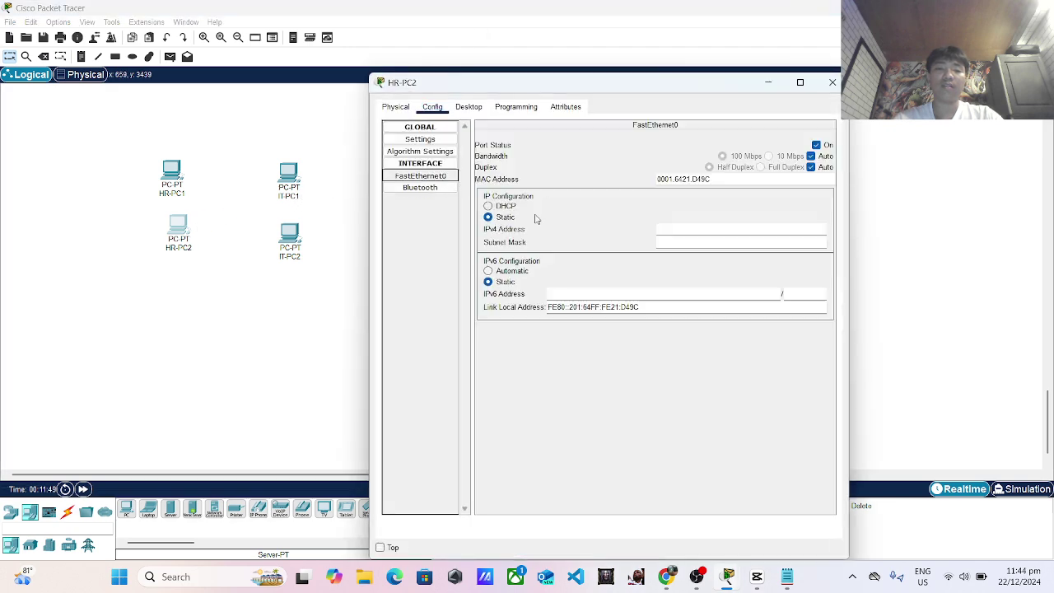
{"action": "left_click", "coordinate": [700, 228]}
{"action": "type", "text": "1"}
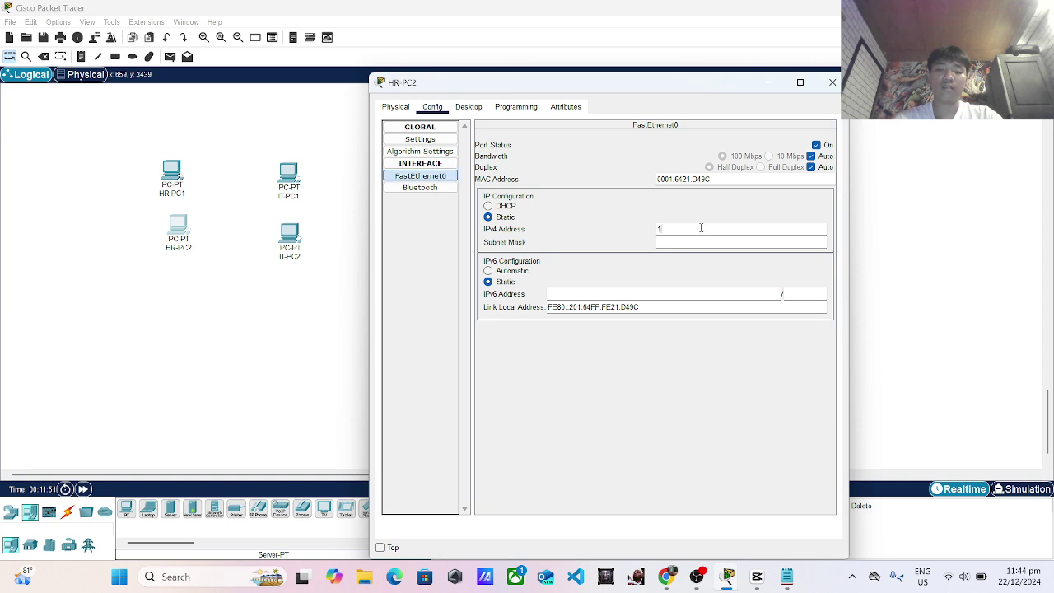
{"action": "type", "text": "92.168.1."}
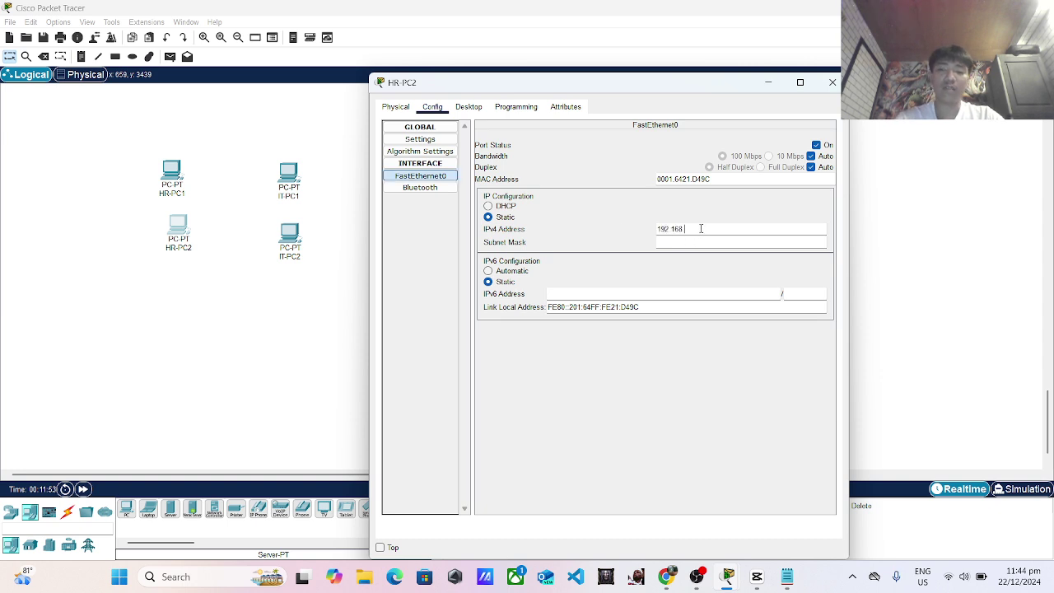
{"action": "type", "text": "2"}
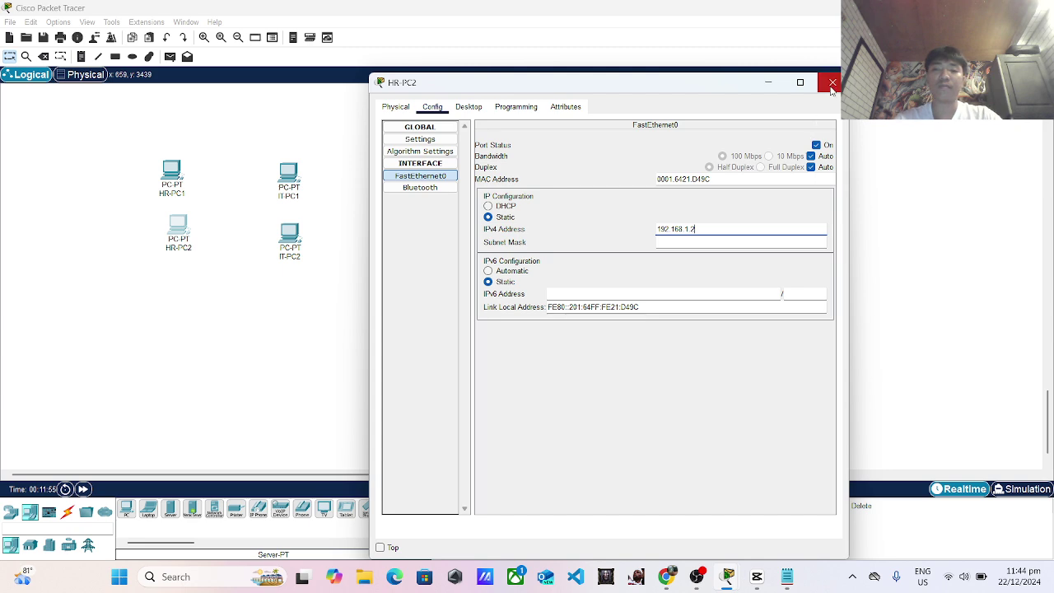
{"action": "left_click", "coordinate": [832, 82]}
Enter a static IPv4 address on IT-PC1's FastEthernet0 so the subnet mask auto-fills.
{"action": "left_click", "coordinate": [288, 175]}
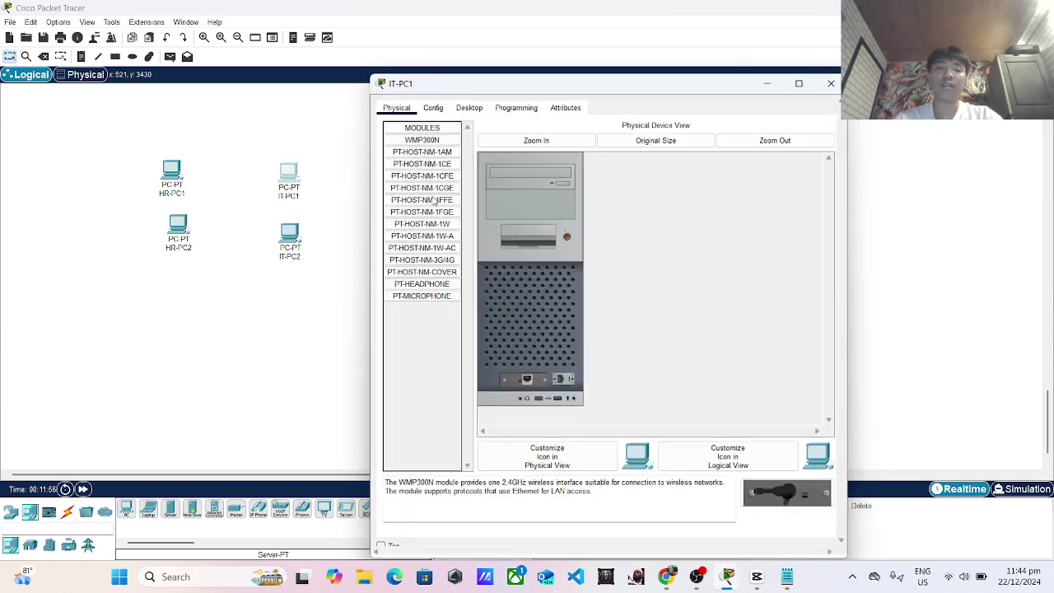
{"action": "left_click", "coordinate": [432, 106]}
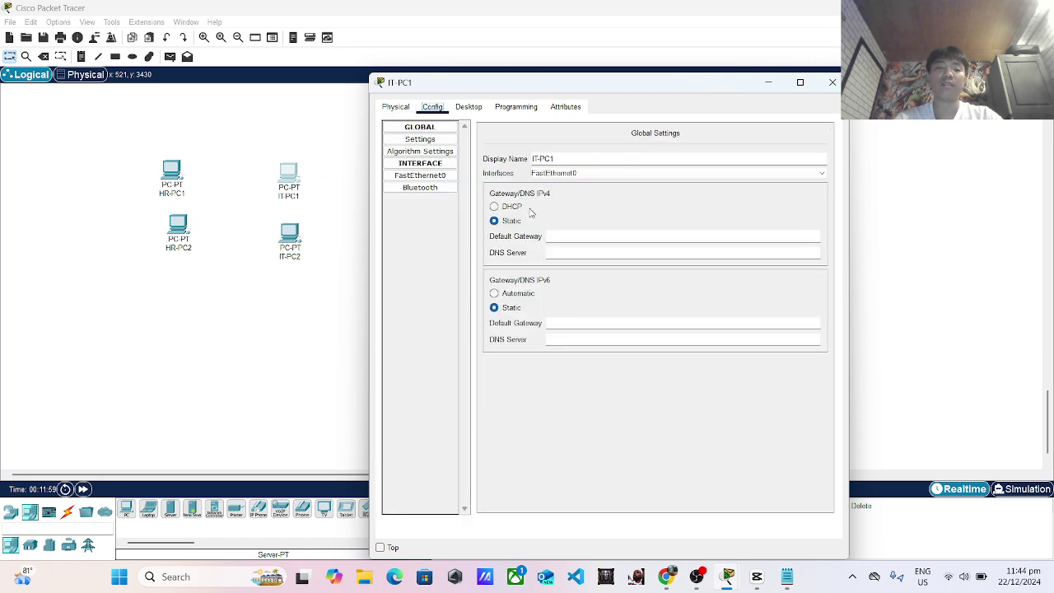
{"action": "left_click", "coordinate": [420, 176]}
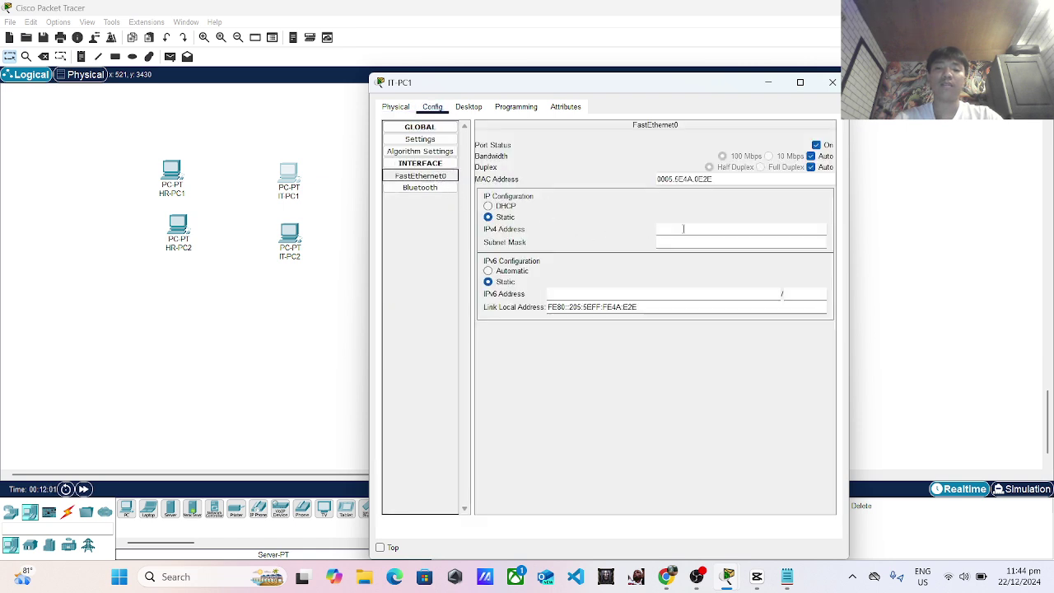
{"action": "left_click", "coordinate": [683, 229]}
{"action": "type", "text": "1"}
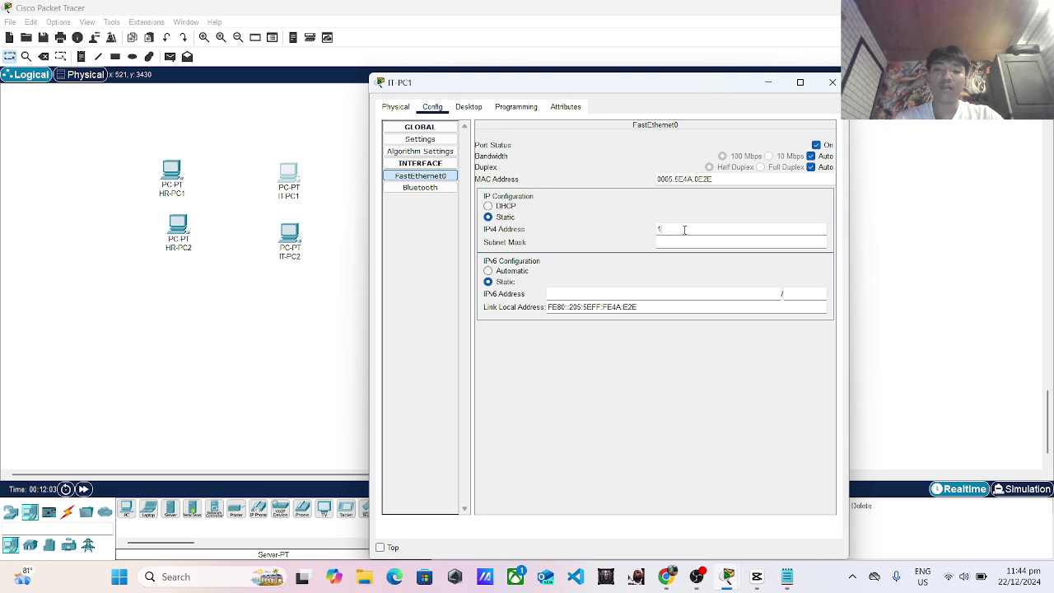
{"action": "type", "text": "92.168.1.3"}
{"action": "key", "text": "Tab"}
{"action": "left_click", "coordinate": [833, 83]}
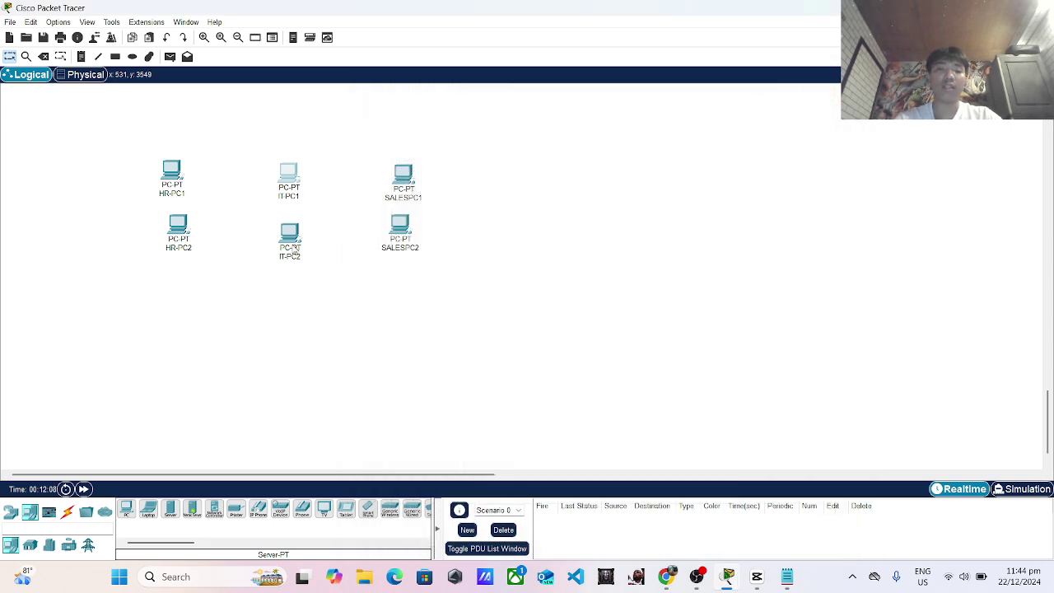
Set IT-PC2's static IPv4 address to 192.168.1.4 with mask 255.255.255.0.
{"action": "left_click", "coordinate": [288, 247]}
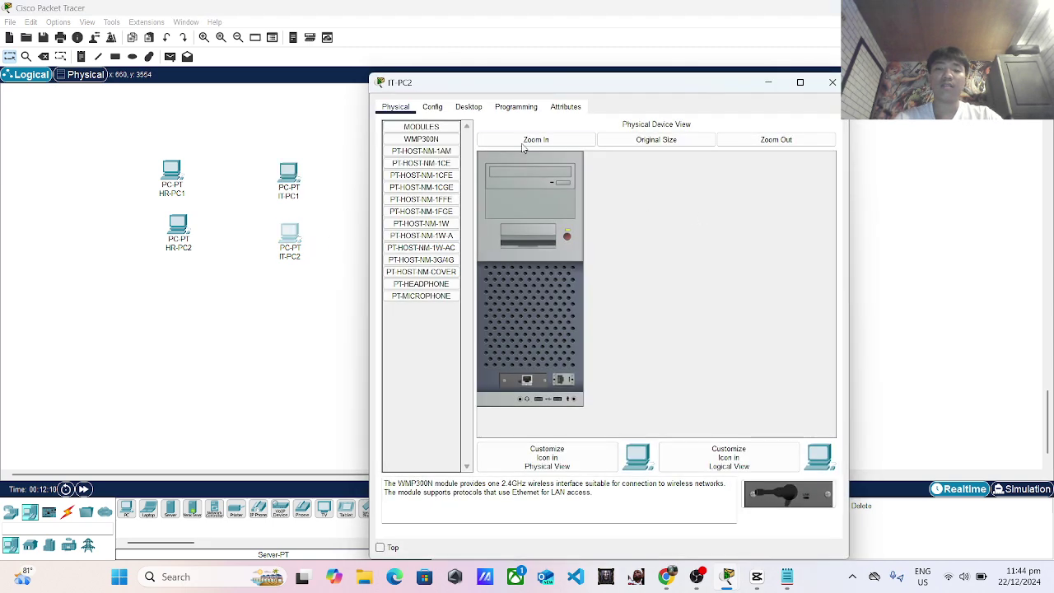
{"action": "left_click", "coordinate": [432, 107]}
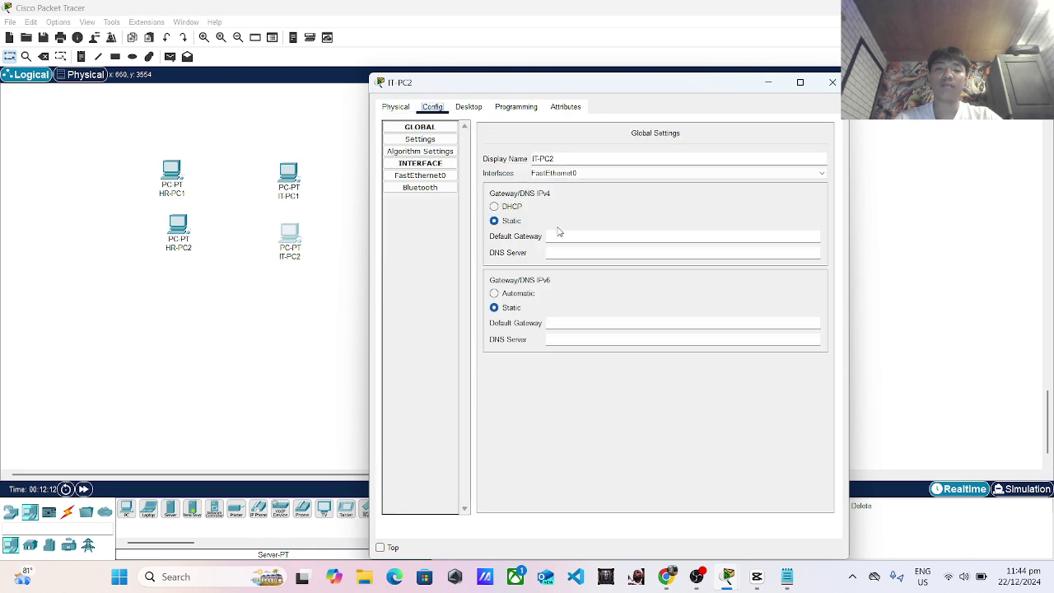
{"action": "left_click", "coordinate": [402, 176]}
{"action": "left_click", "coordinate": [664, 232]}
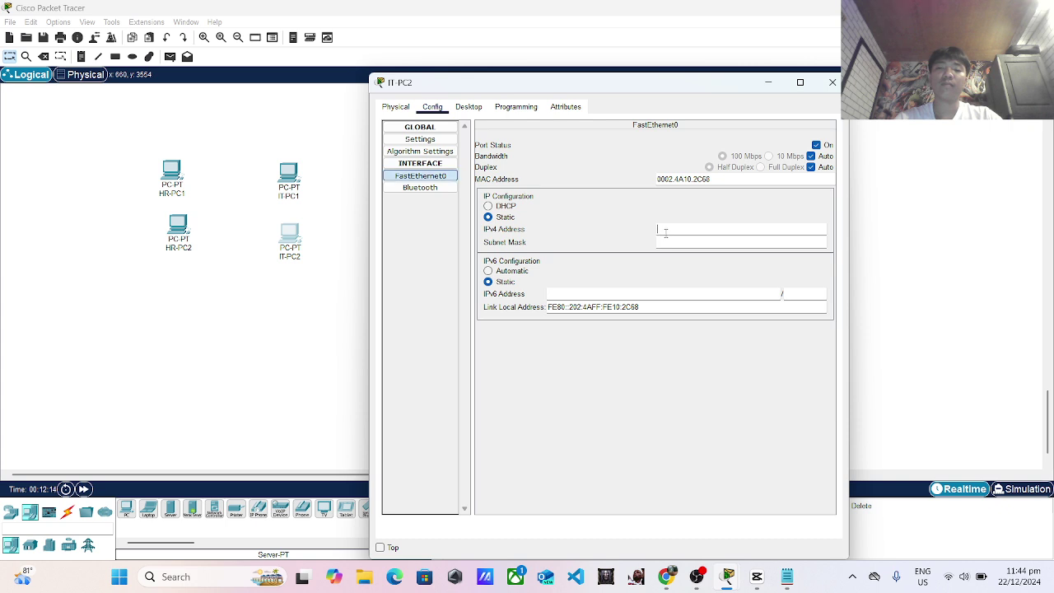
{"action": "type", "text": "192.168.1."}
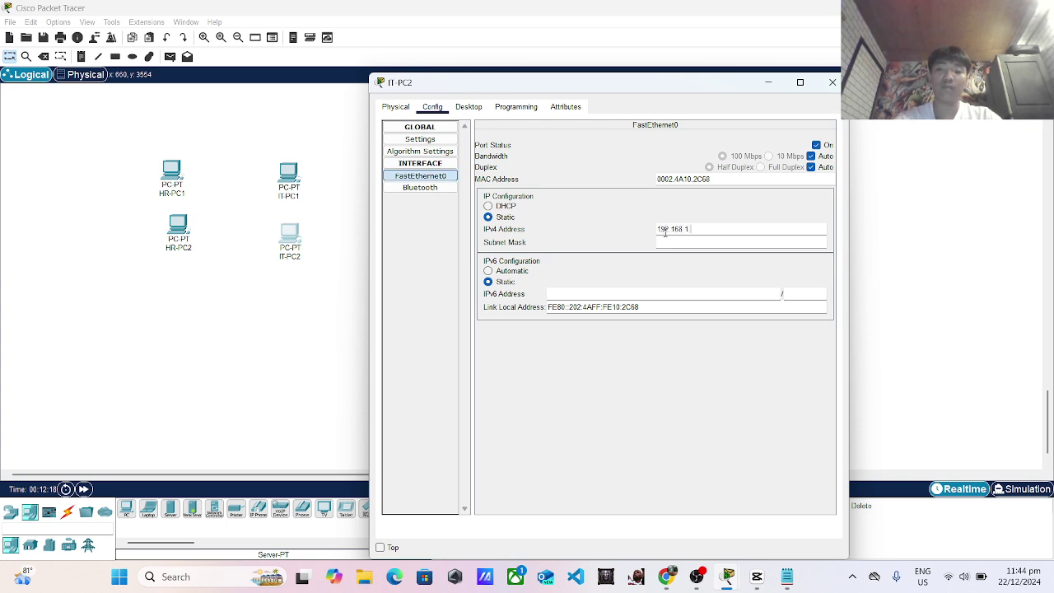
{"action": "type", "text": "4"}
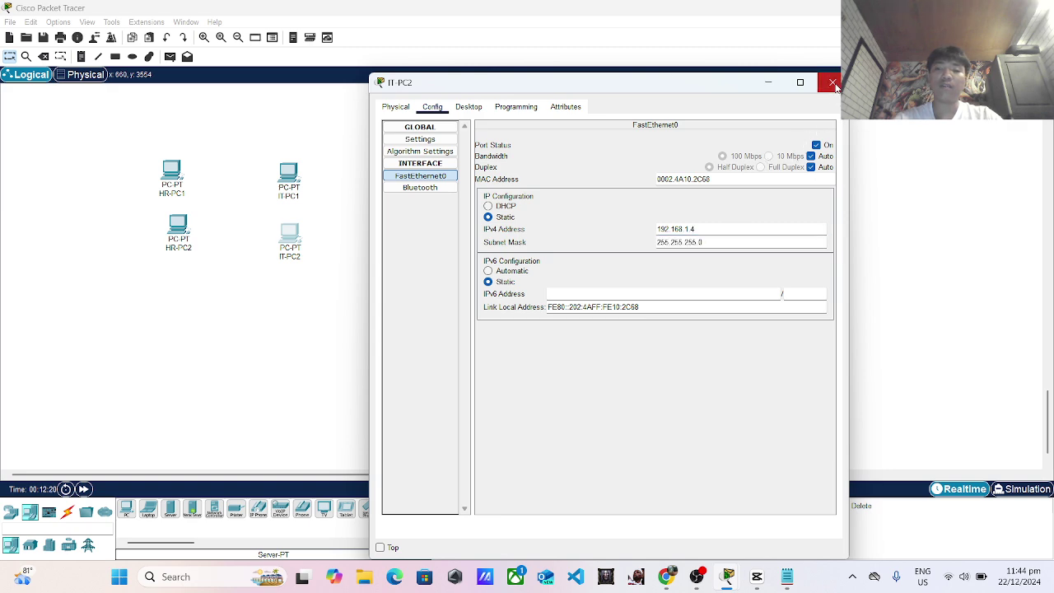
{"action": "left_click", "coordinate": [832, 83]}
{"action": "left_click", "coordinate": [409, 189]}
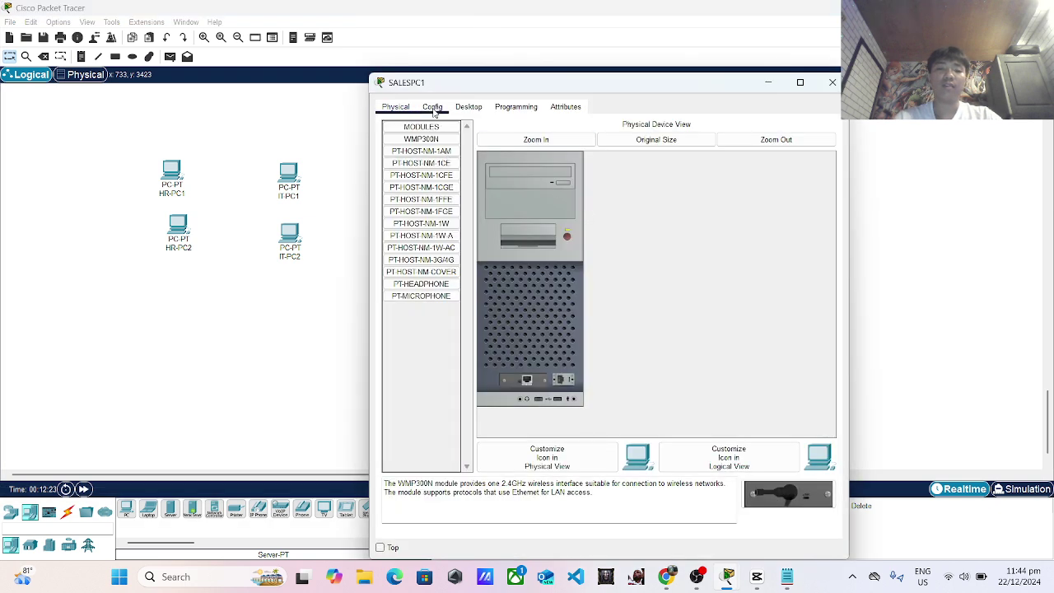
Enter static 192.168.1.x IPv4 addresses on SALESPC1's and SALESPC2's FastEthernet0.
{"action": "left_click", "coordinate": [433, 108]}
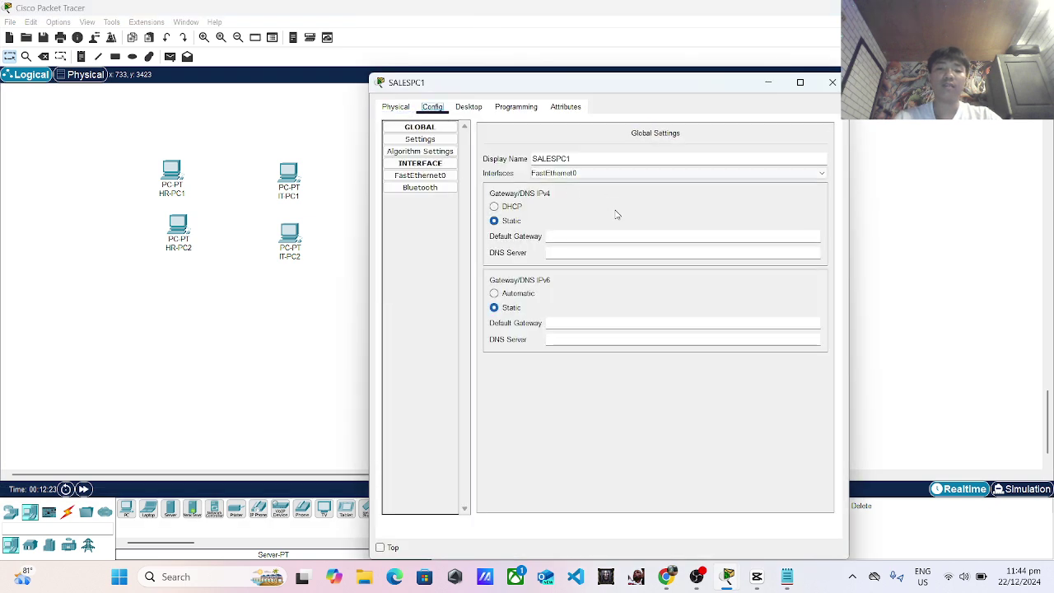
{"action": "left_click", "coordinate": [445, 176]}
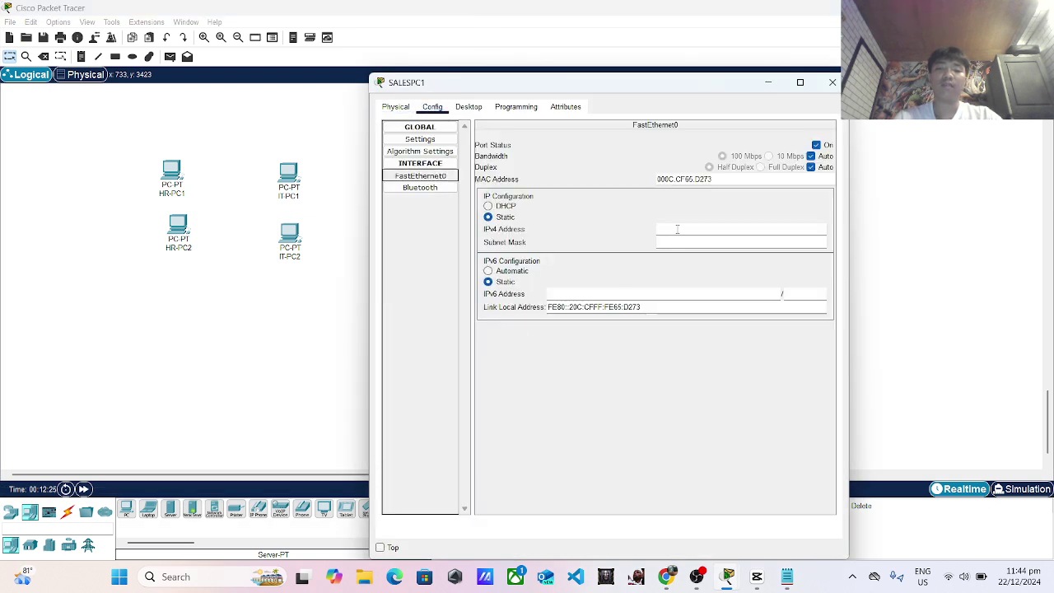
{"action": "left_click", "coordinate": [677, 229]}
{"action": "type", "text": "192.168.1"}
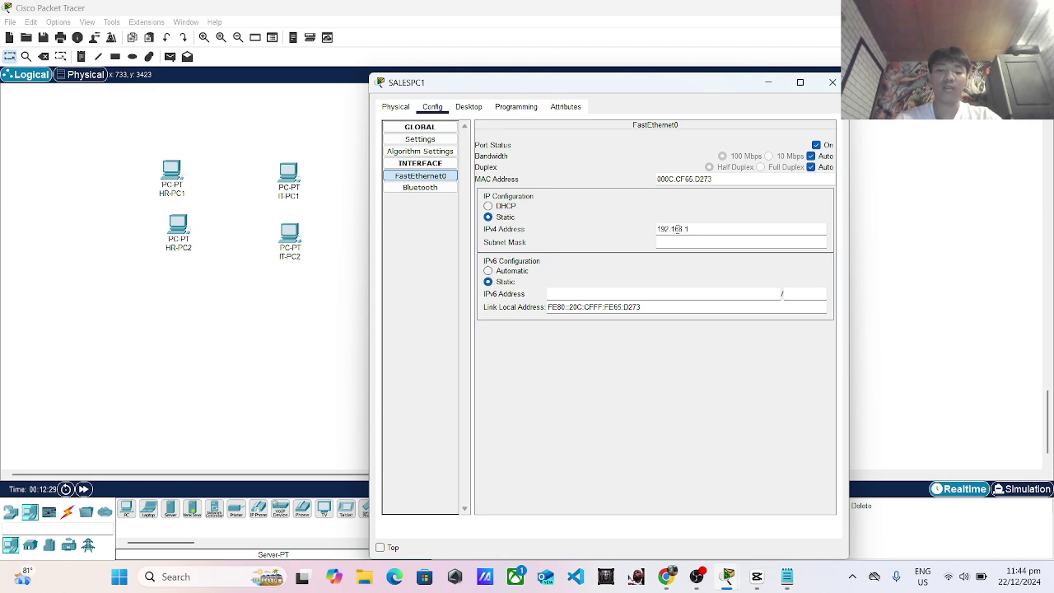
{"action": "type", "text": ".1"}
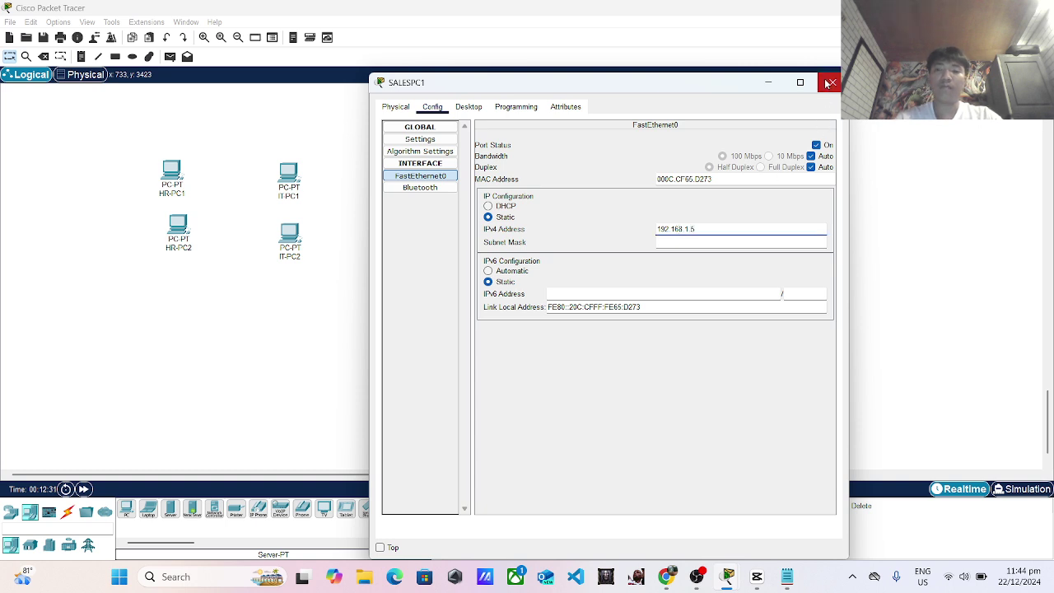
{"action": "left_click", "coordinate": [833, 82]}
{"action": "left_click", "coordinate": [401, 239]}
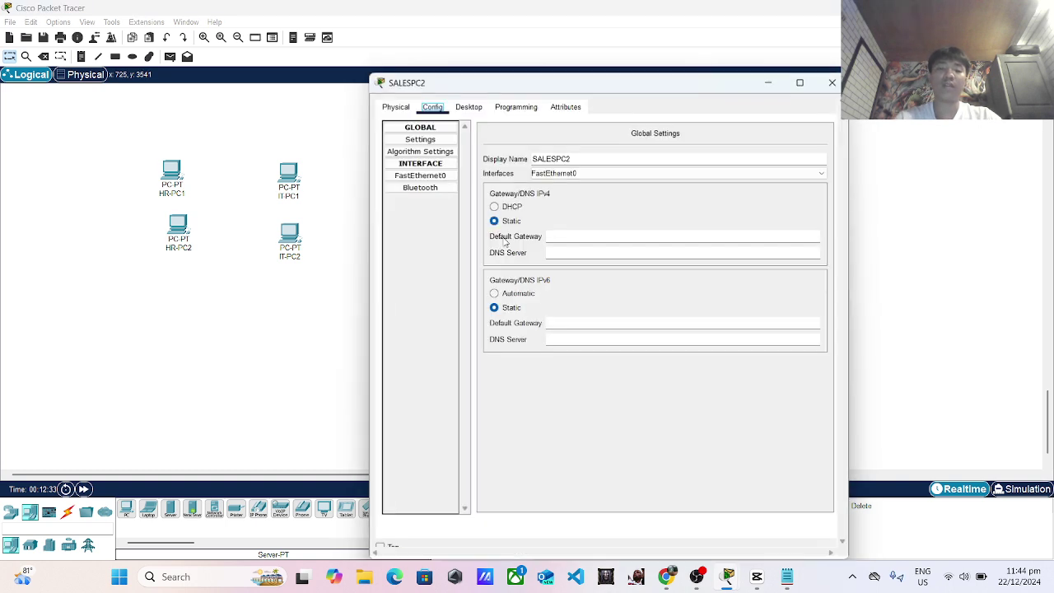
{"action": "left_click", "coordinate": [426, 175]}
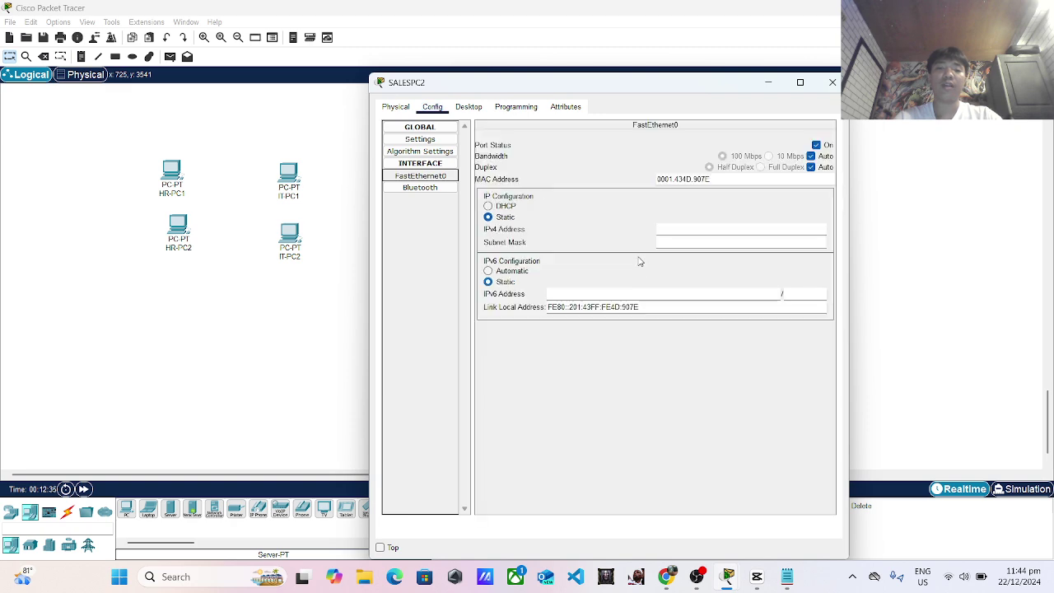
{"action": "left_click", "coordinate": [685, 228]}
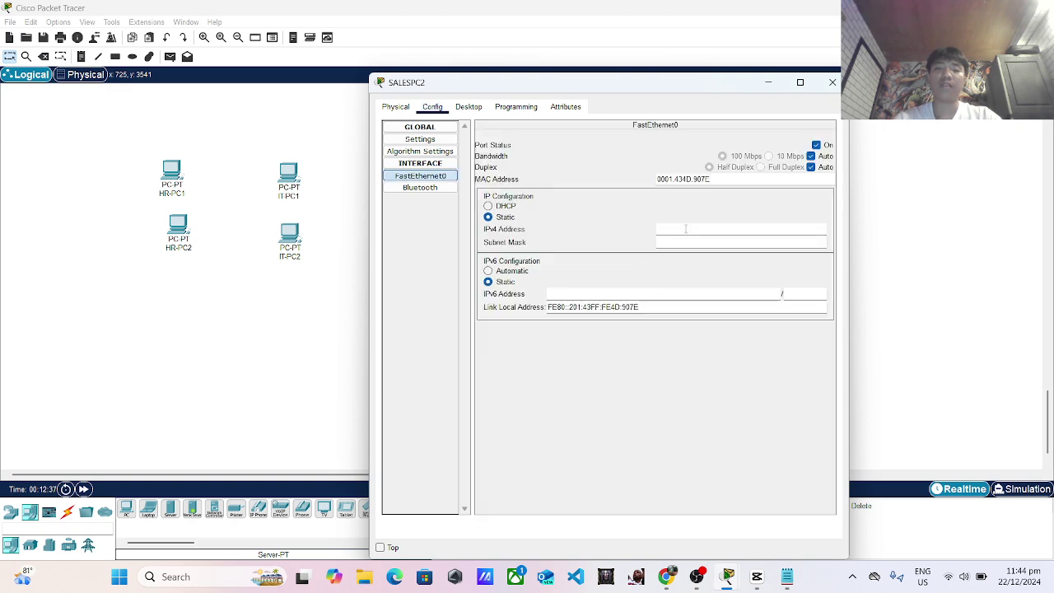
{"action": "type", "text": "192.168.1.6"}
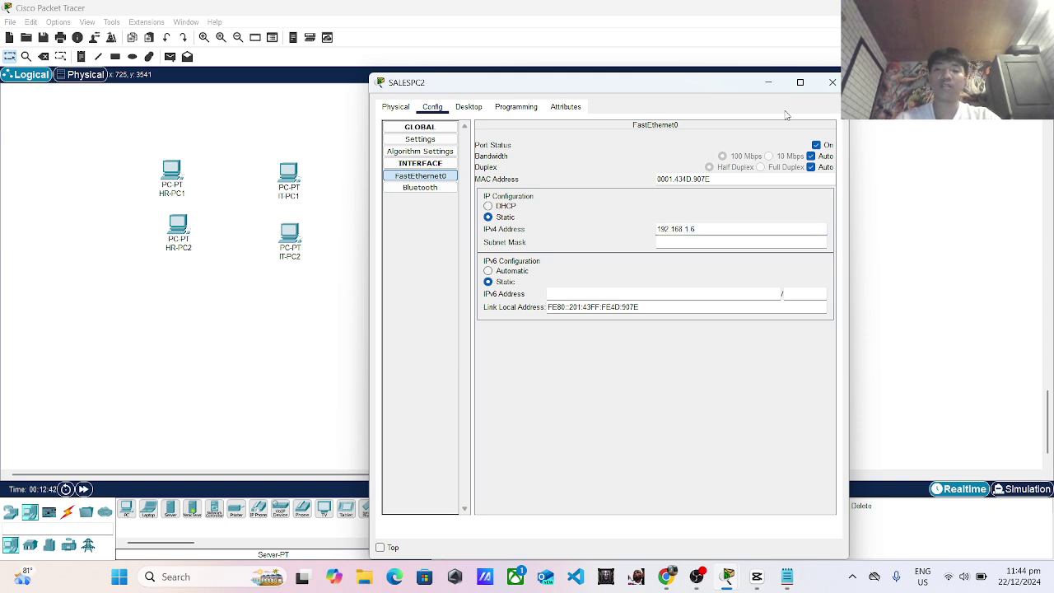
{"action": "left_click", "coordinate": [831, 82]}
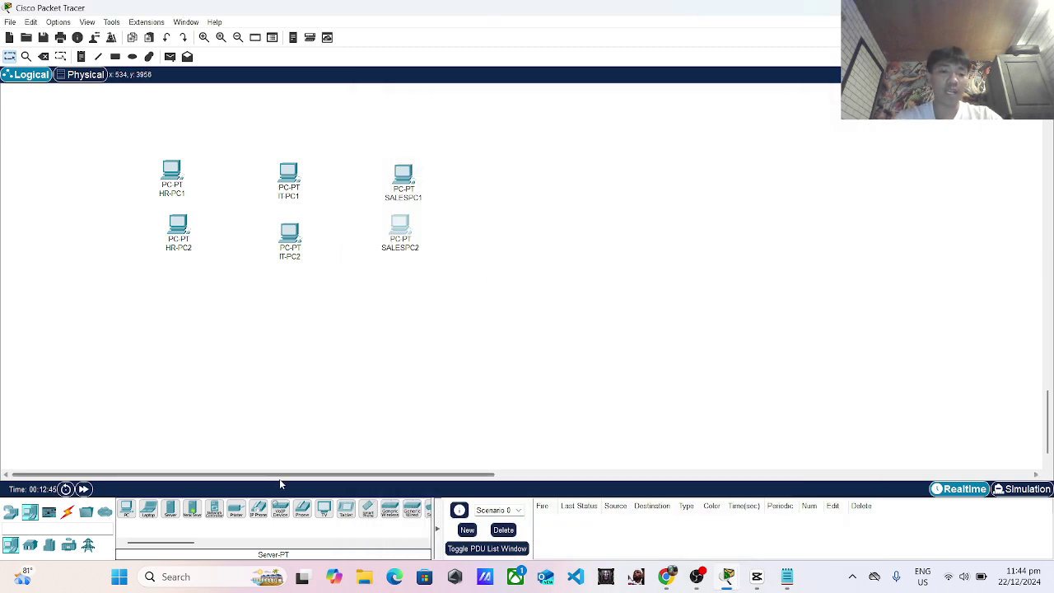
Place three printers in a row below the HR, IT and Sales PC columns.
{"action": "left_click", "coordinate": [236, 506]}
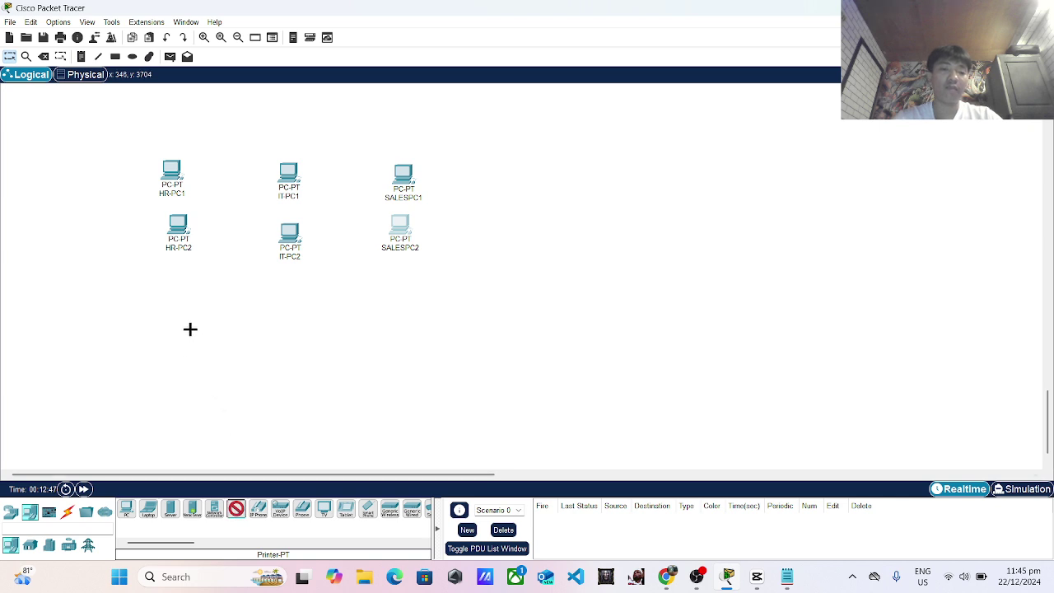
{"action": "left_click", "coordinate": [153, 341]}
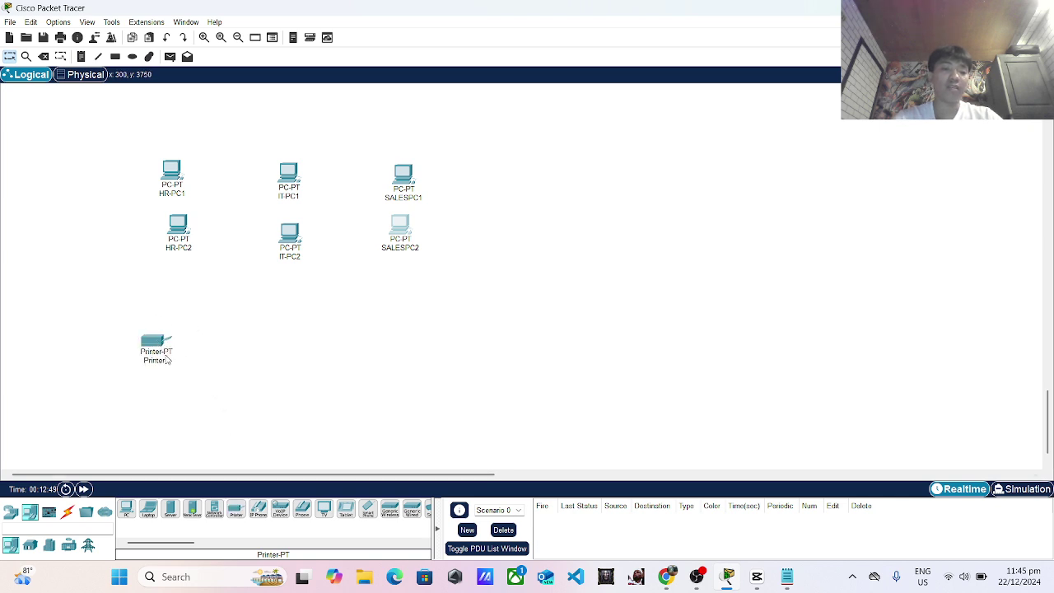
{"action": "left_click", "coordinate": [242, 519]}
{"action": "left_click", "coordinate": [289, 346]}
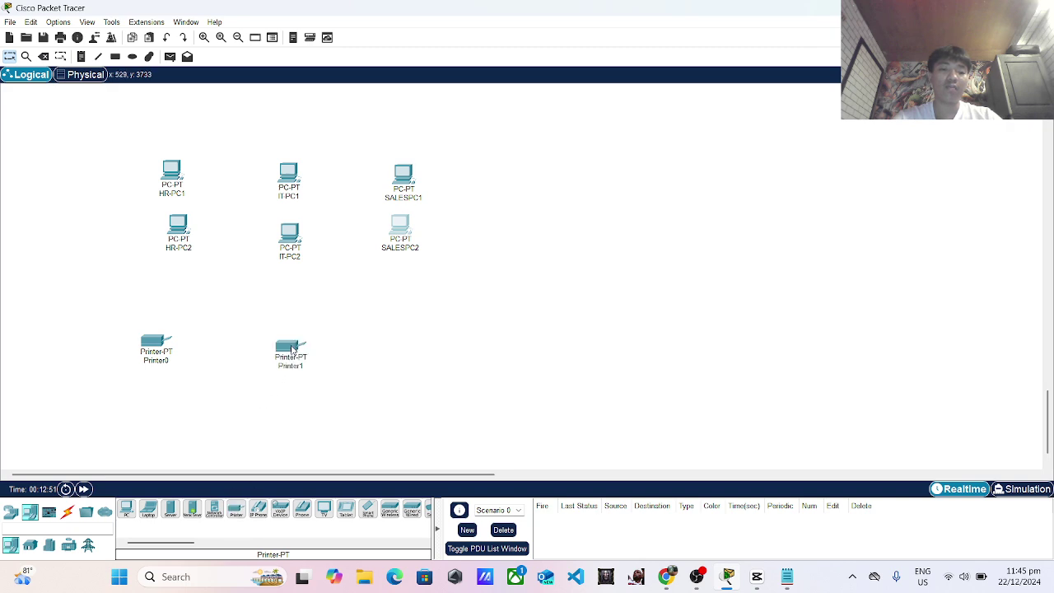
{"action": "left_click", "coordinate": [238, 514]}
{"action": "left_click", "coordinate": [398, 345]}
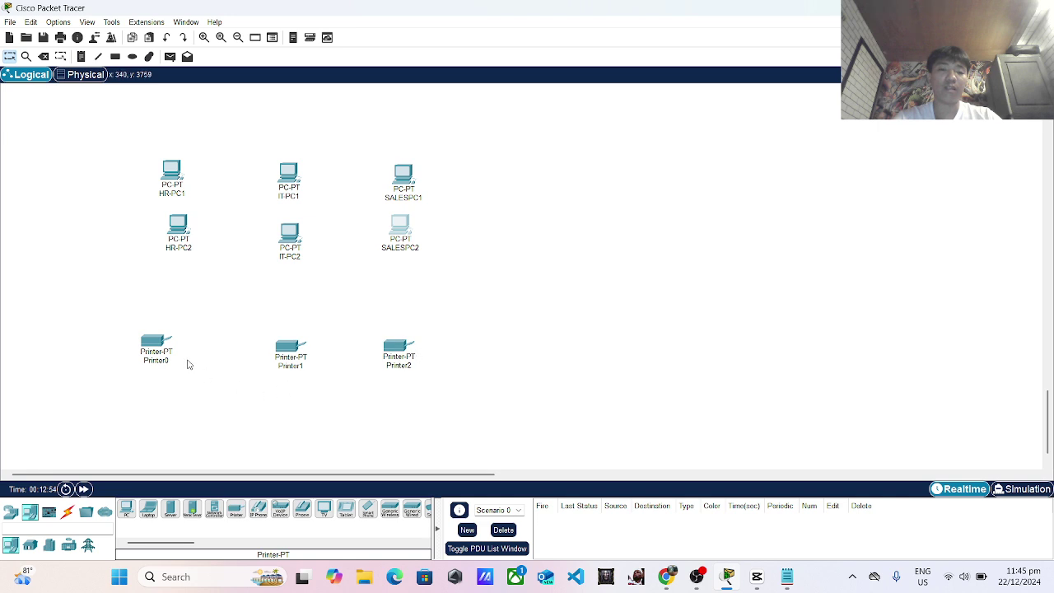
{"action": "left_click_drag", "start_coordinate": [166, 352], "coordinate": [165, 323]}
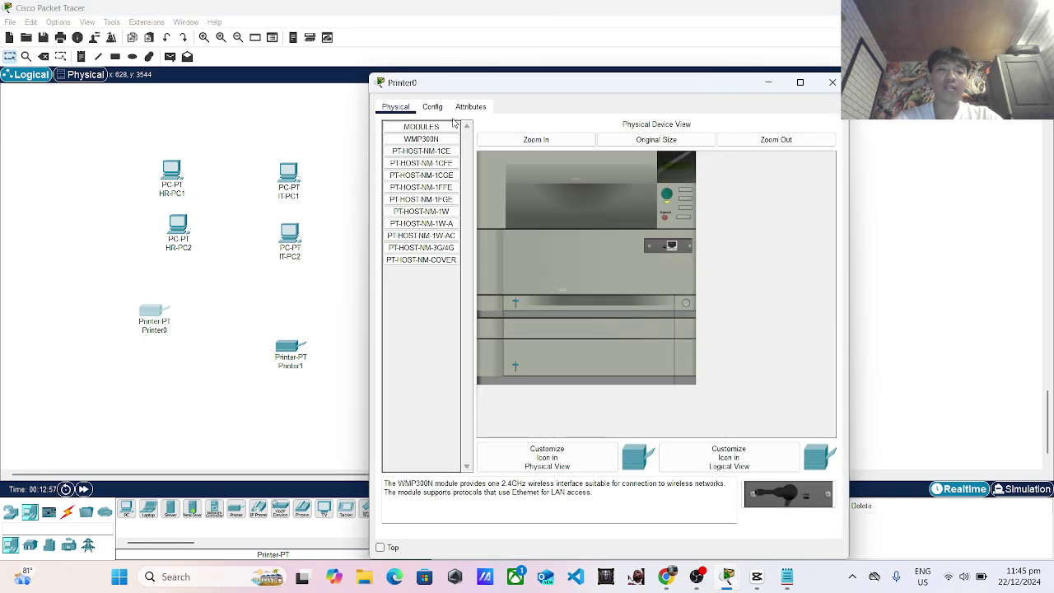
Rename Printer0 to HRprinter and Printer1 to ITPrinter.
{"action": "left_click", "coordinate": [431, 110]}
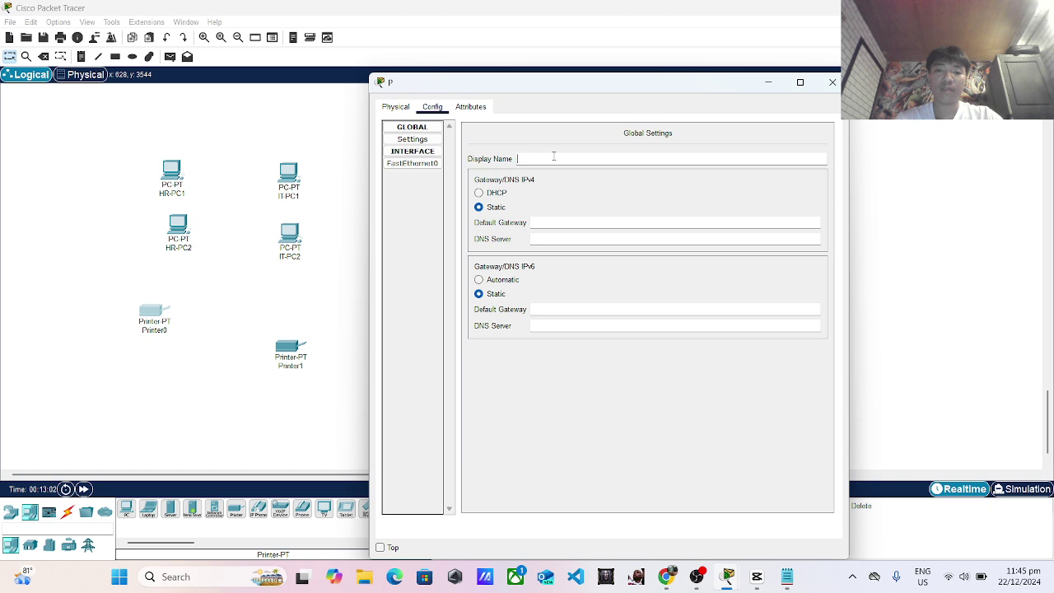
{"action": "key", "text": "BackSpace"}
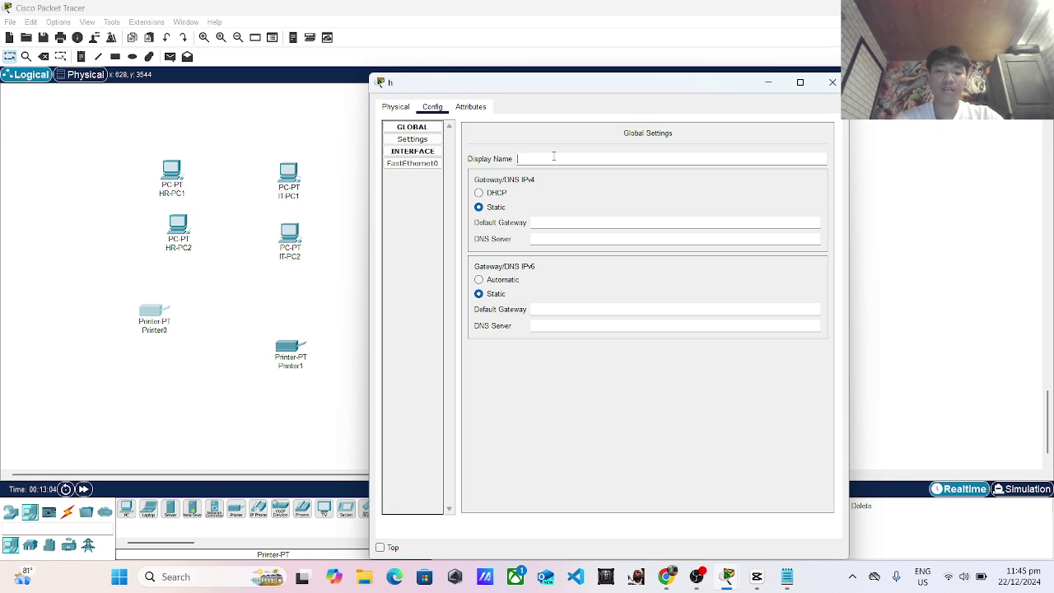
{"action": "type", "text": "printer"}
{"action": "left_click", "coordinate": [832, 82]}
{"action": "left_click_drag", "start_coordinate": [302, 355], "coordinate": [290, 327]}
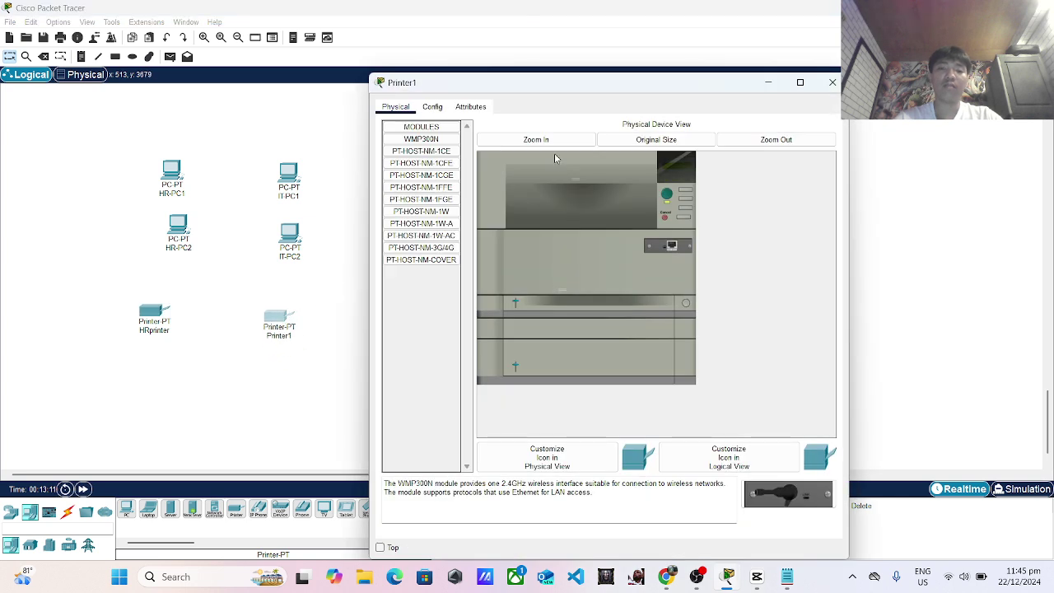
{"action": "left_click", "coordinate": [433, 107]}
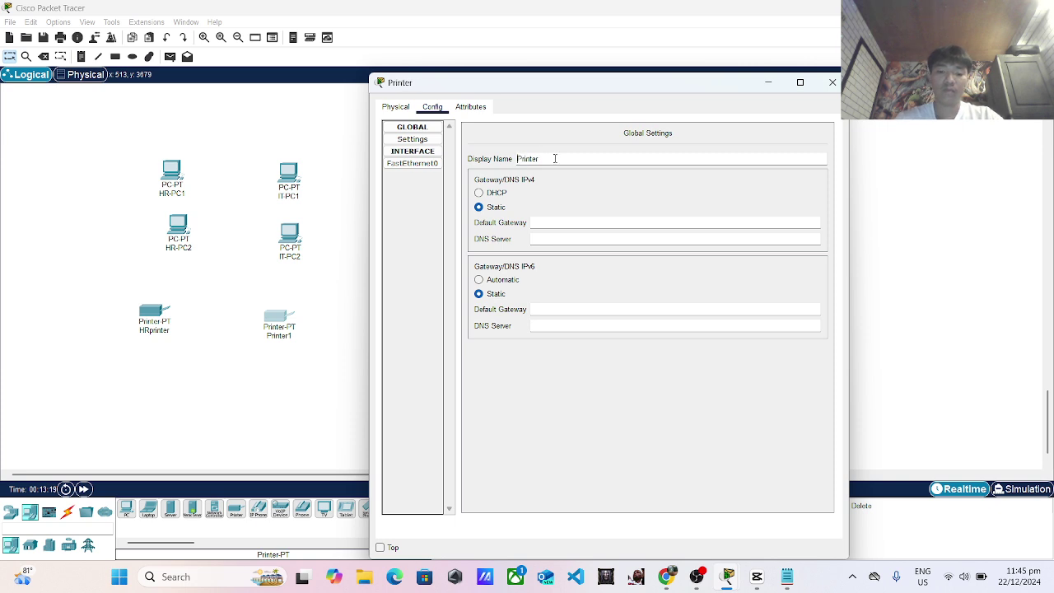
{"action": "type", "text": "IT"}
{"action": "left_click", "coordinate": [833, 83]}
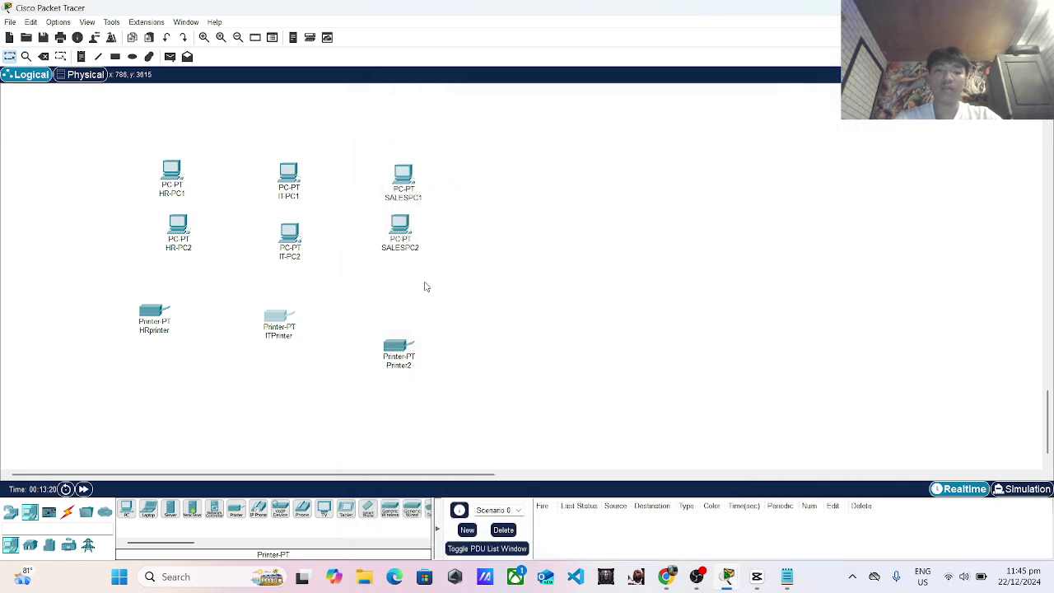
Rename Printer2 to SALESPrinter and line it up with the other printers.
{"action": "left_click", "coordinate": [400, 341]}
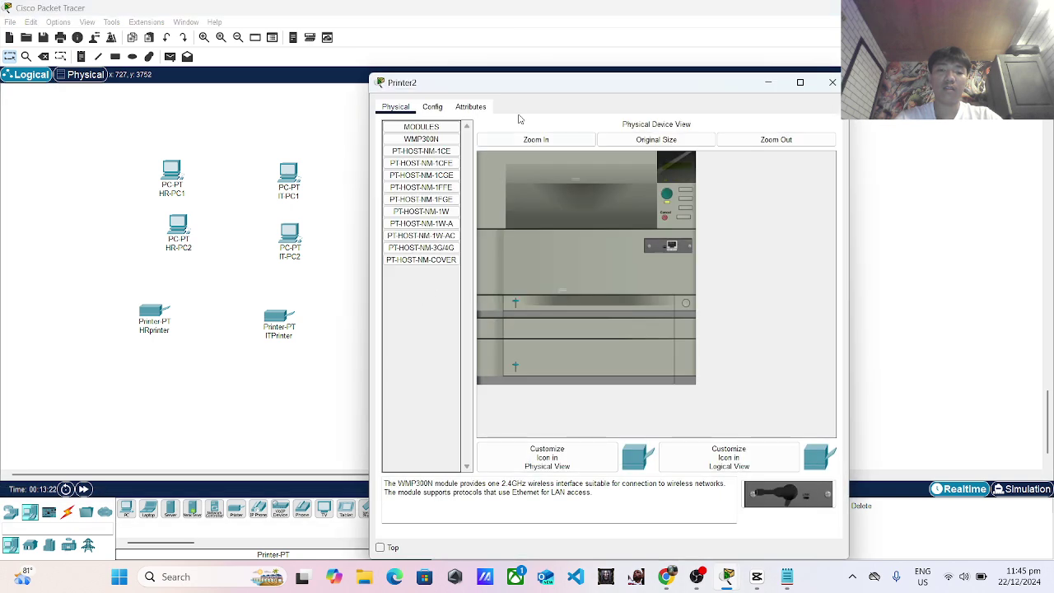
{"action": "left_click", "coordinate": [432, 106]}
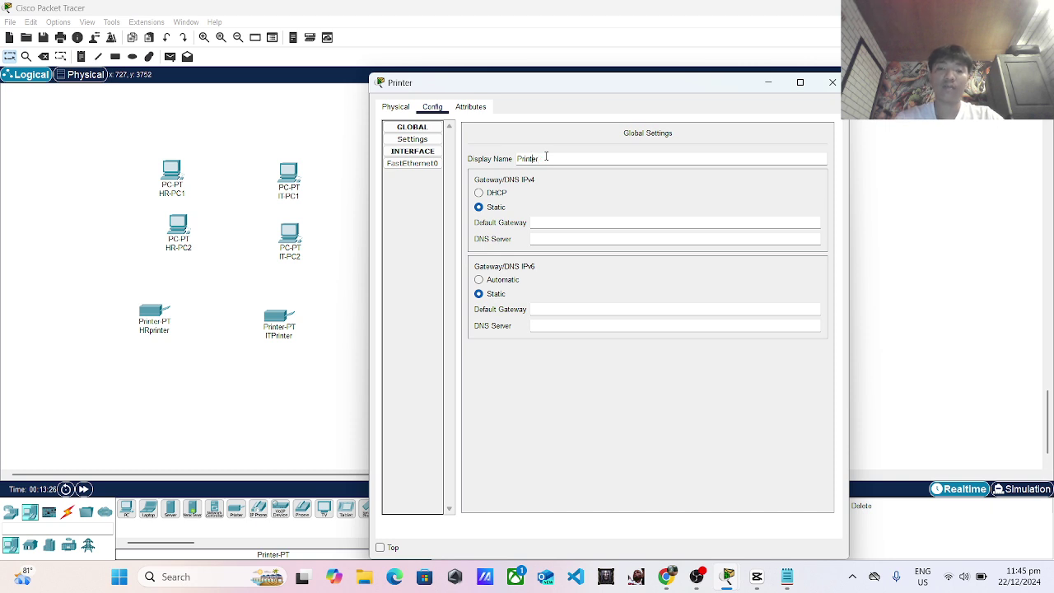
{"action": "type", "text": "SALES"}
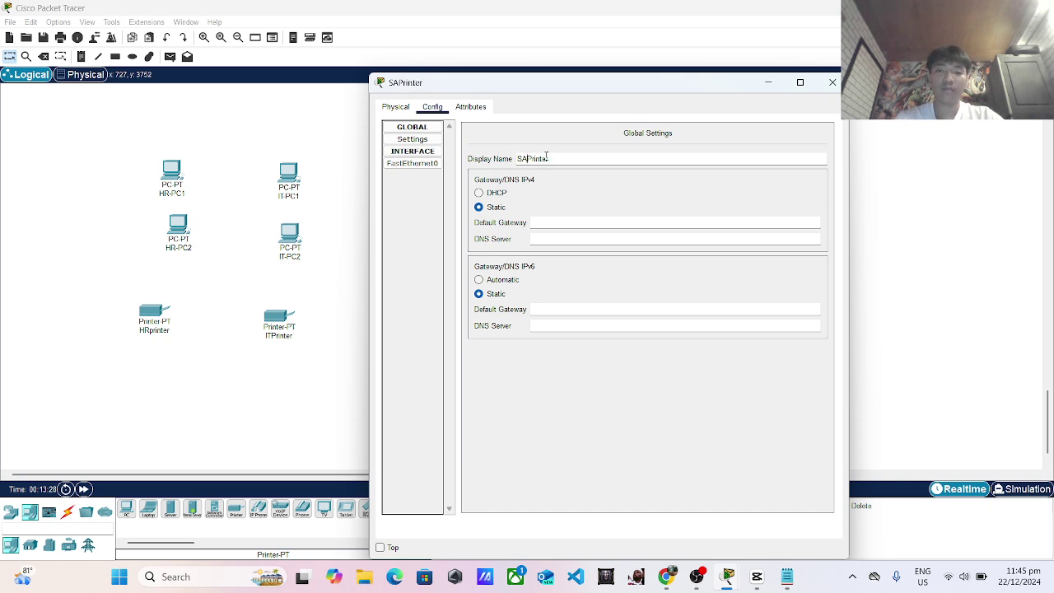
{"action": "left_click", "coordinate": [832, 82]}
{"action": "left_click_drag", "start_coordinate": [408, 335], "coordinate": [399, 329]}
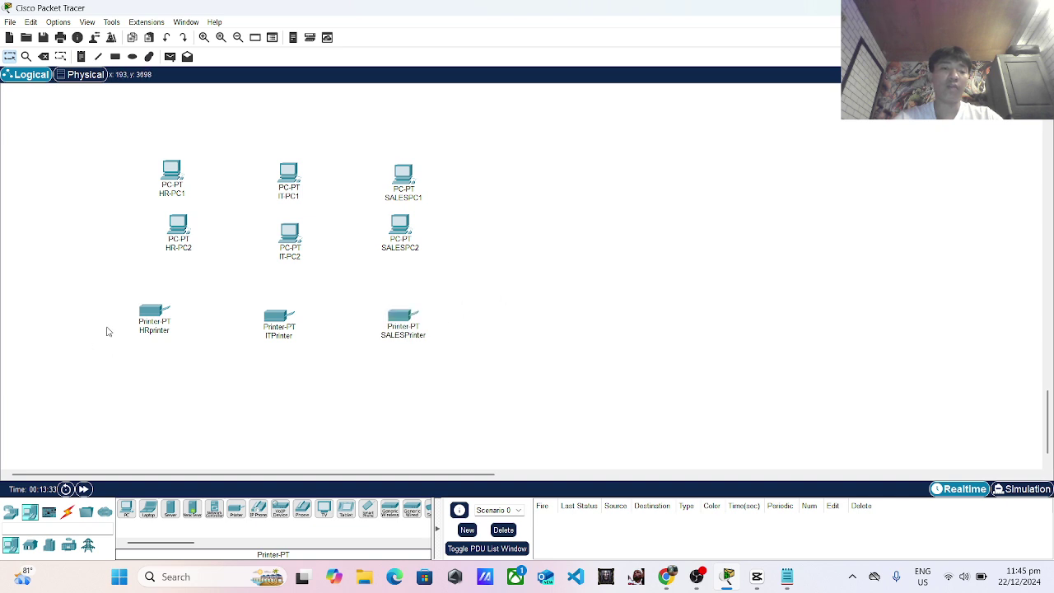
{"action": "left_click_drag", "start_coordinate": [141, 320], "coordinate": [141, 320]}
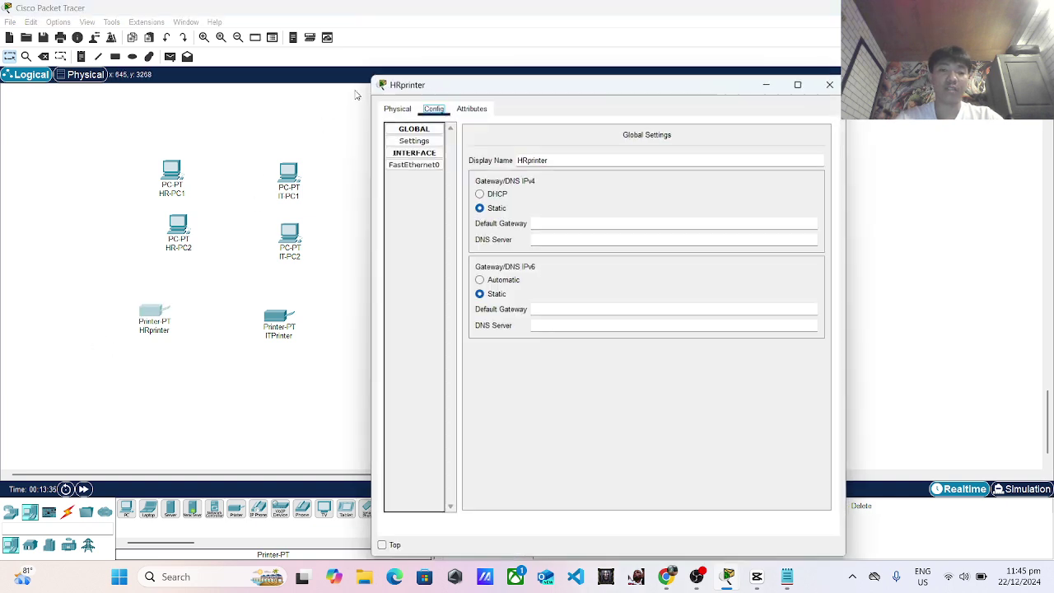
Start entering 192.168.1.101 as HRprinter's FastEthernet0 IPv4 address.
{"action": "left_click", "coordinate": [396, 106]}
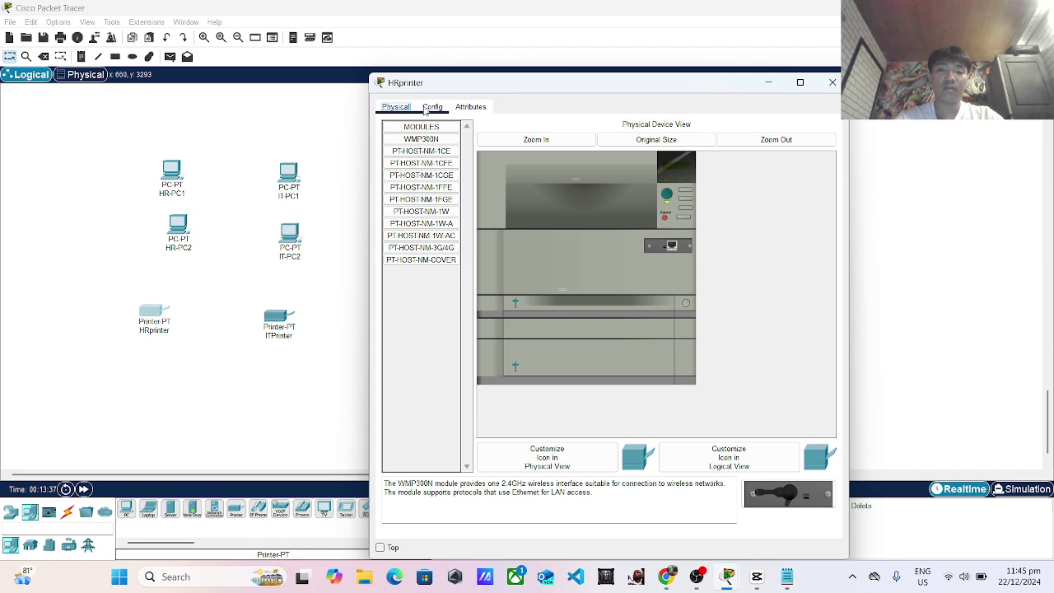
{"action": "left_click", "coordinate": [433, 106]}
{"action": "left_click", "coordinate": [412, 163]}
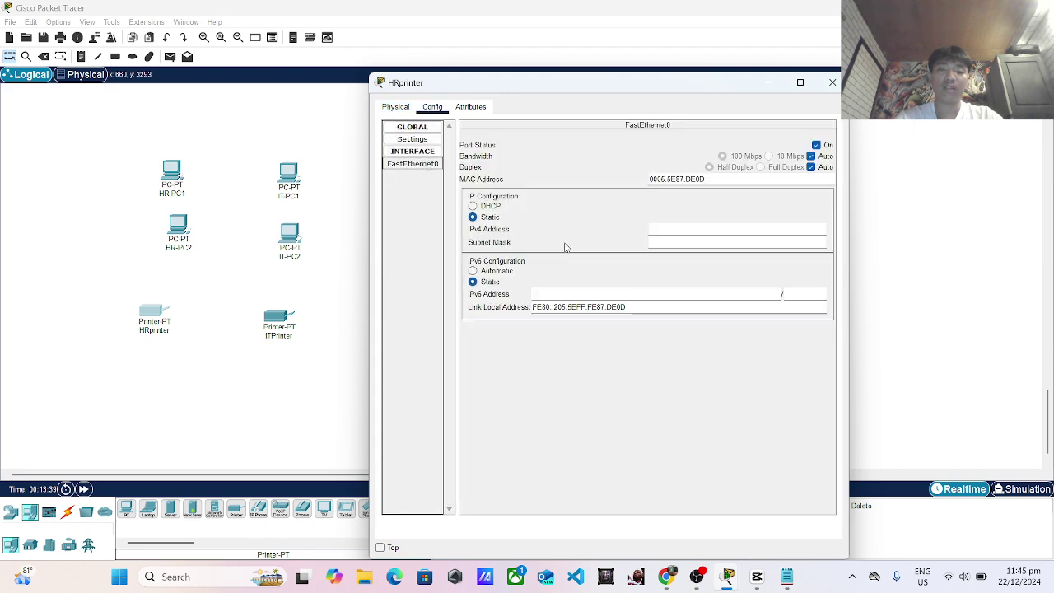
{"action": "left_click", "coordinate": [661, 228]}
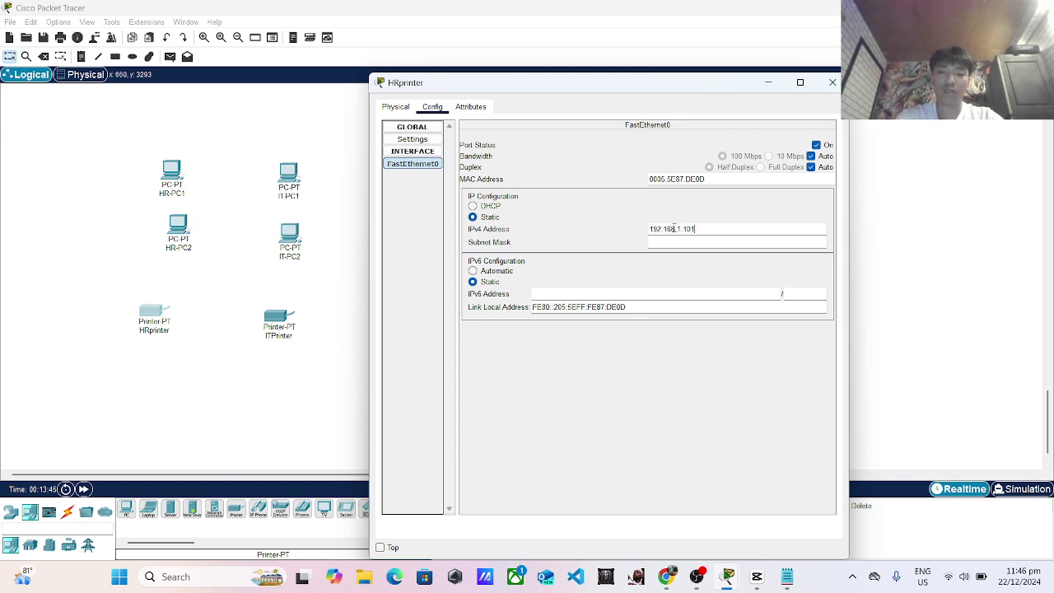
Set ITPrinter's static IPv4 address to 192.168.1.102.
{"action": "left_click", "coordinate": [833, 83]}
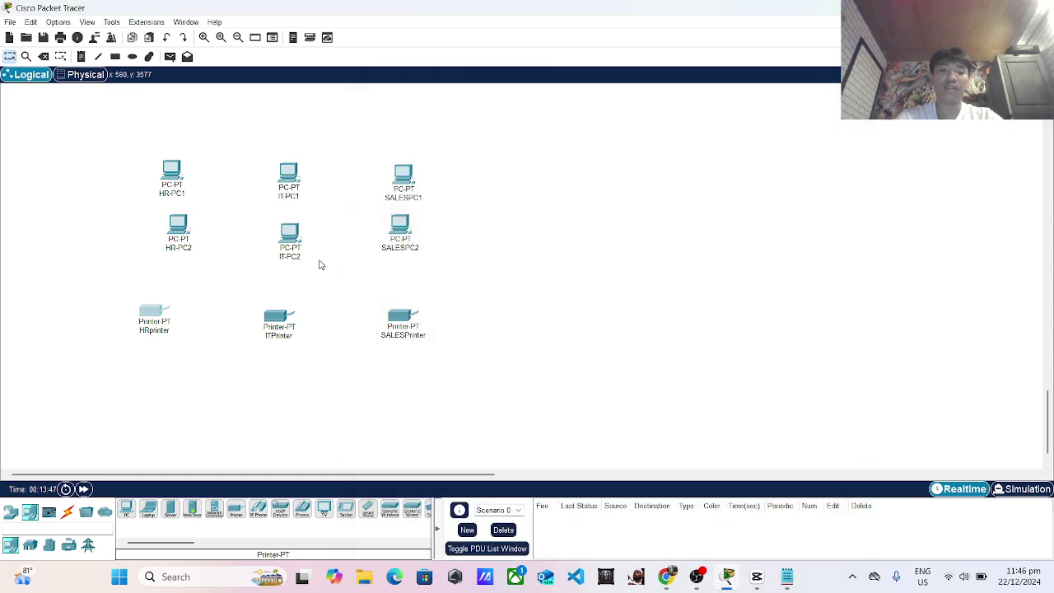
{"action": "left_click", "coordinate": [278, 332]}
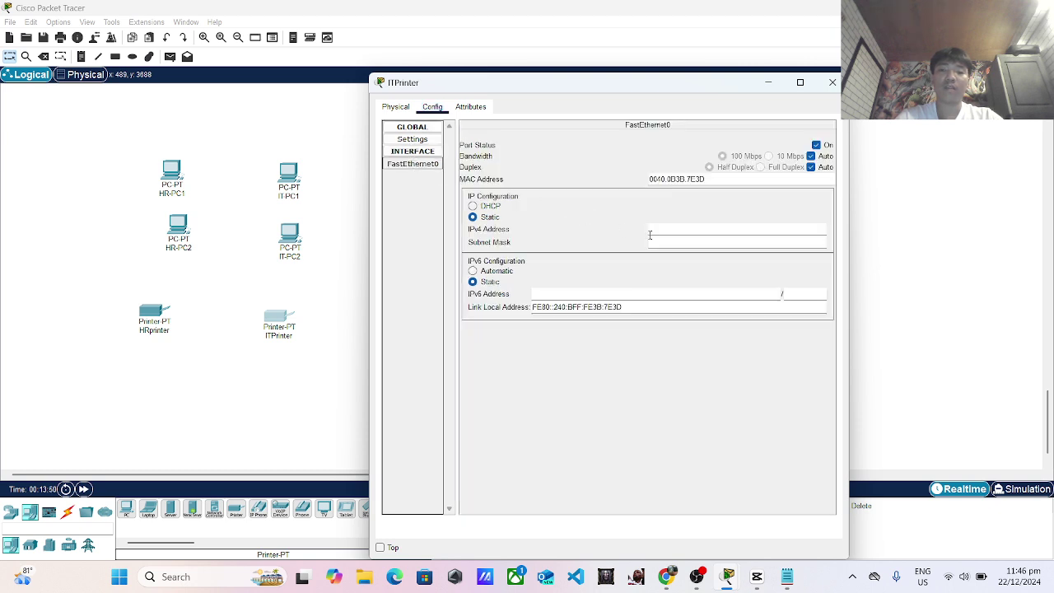
{"action": "left_click", "coordinate": [673, 229]}
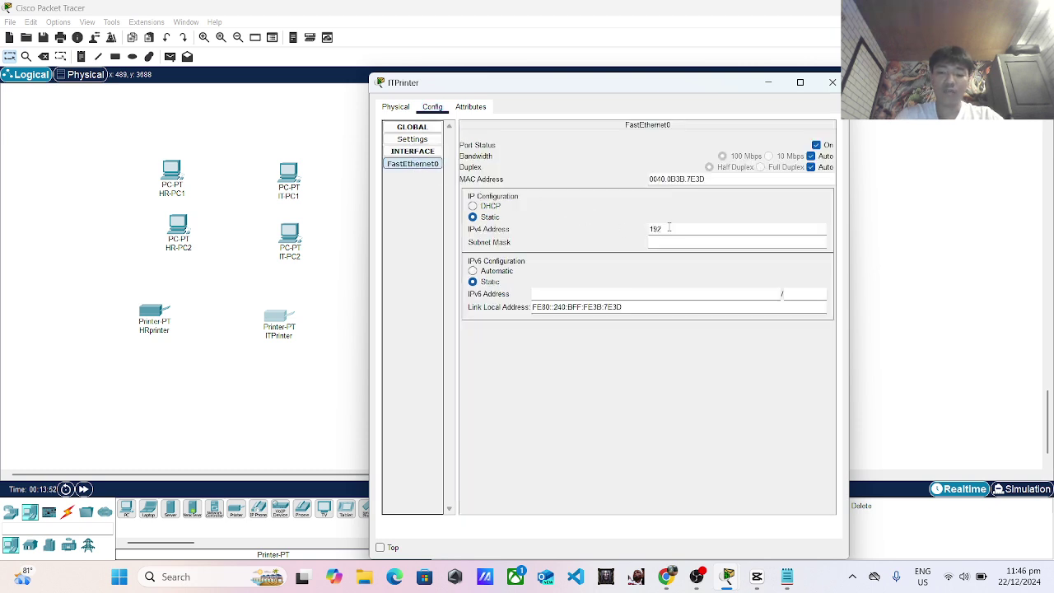
{"action": "type", "text": "192.168.1.102"}
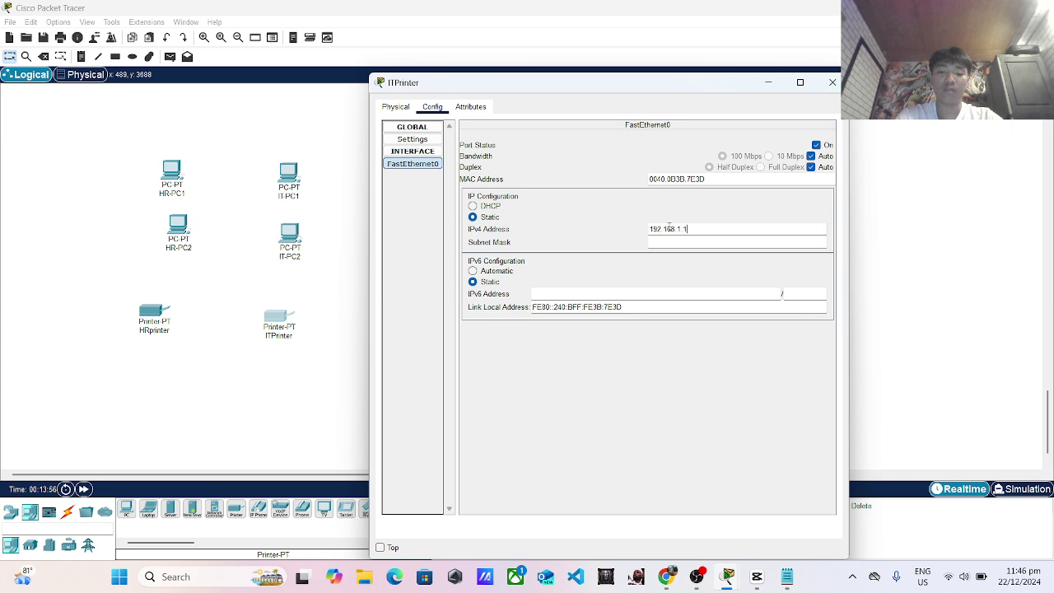
{"action": "left_click", "coordinate": [832, 83]}
Set SALESPrinter's static IPv4 address to 192.168.1.103.
{"action": "left_click", "coordinate": [409, 311]}
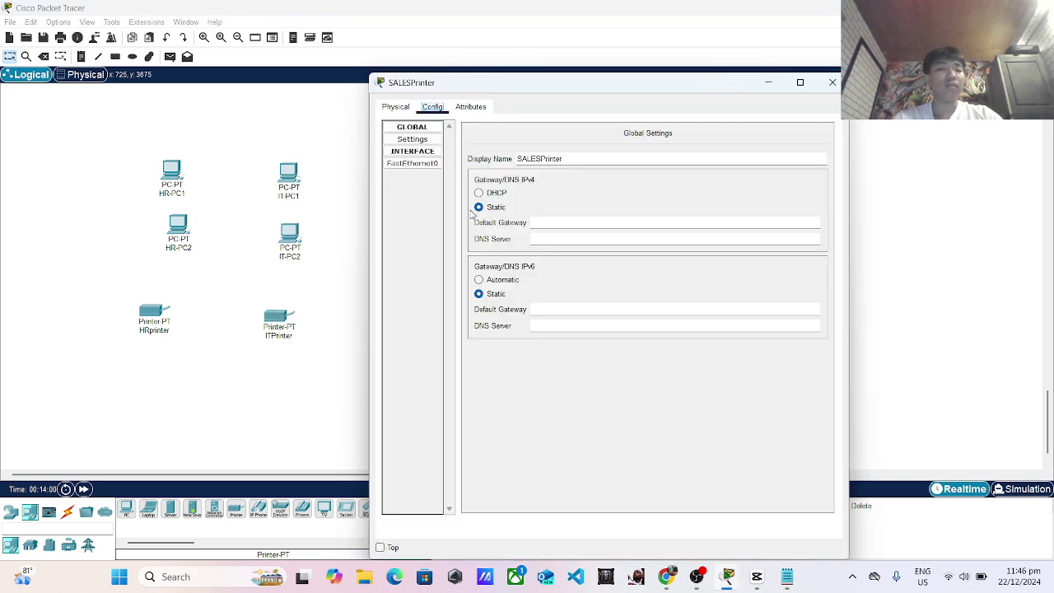
{"action": "left_click", "coordinate": [412, 163]}
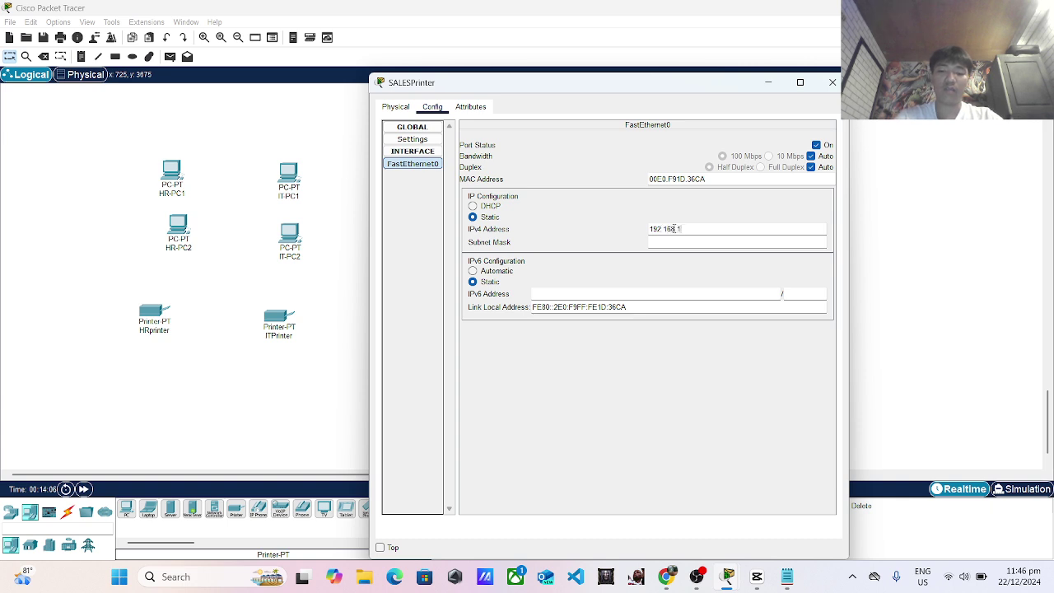
{"action": "left_click", "coordinate": [676, 228]}
{"action": "type", "text": "192.168.1.103"}
{"action": "left_click", "coordinate": [832, 82]}
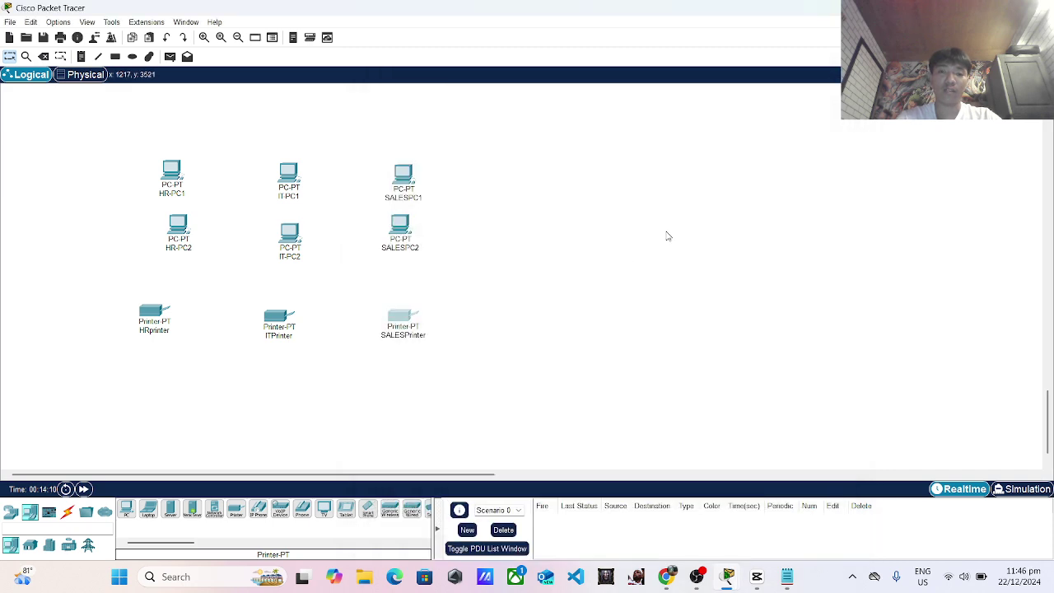
Lower the three printers and add a 2960 switch above them.
{"action": "left_click_drag", "start_coordinate": [278, 328], "coordinate": [284, 355]}
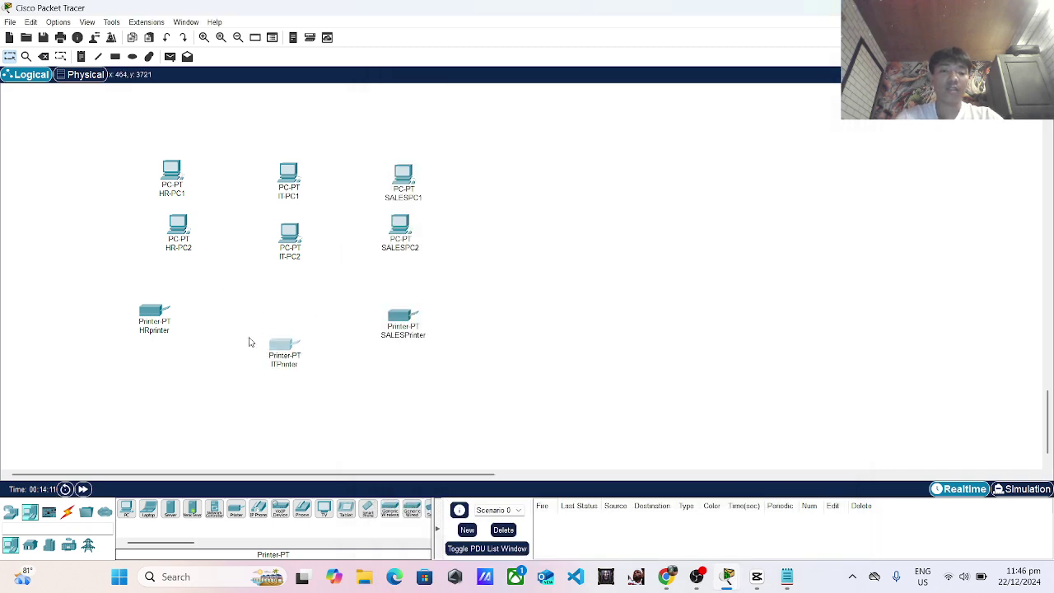
{"action": "left_click_drag", "start_coordinate": [156, 326], "coordinate": [155, 355]}
{"action": "left_click_drag", "start_coordinate": [403, 329], "coordinate": [405, 355]}
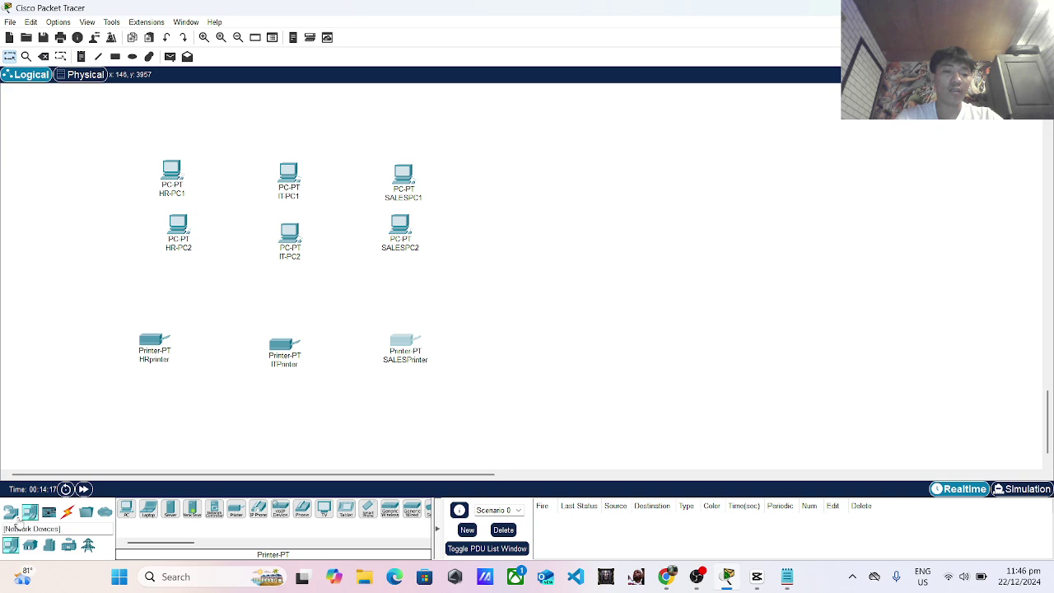
{"action": "left_click", "coordinate": [10, 512]}
{"action": "left_click", "coordinate": [30, 546]}
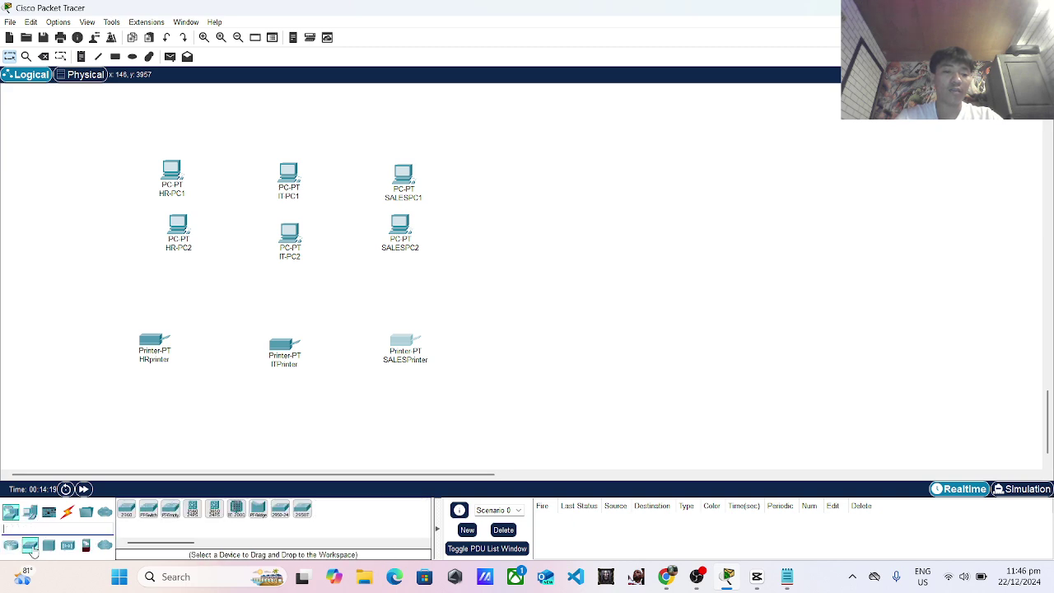
{"action": "left_click_drag", "start_coordinate": [126, 509], "coordinate": [287, 287]}
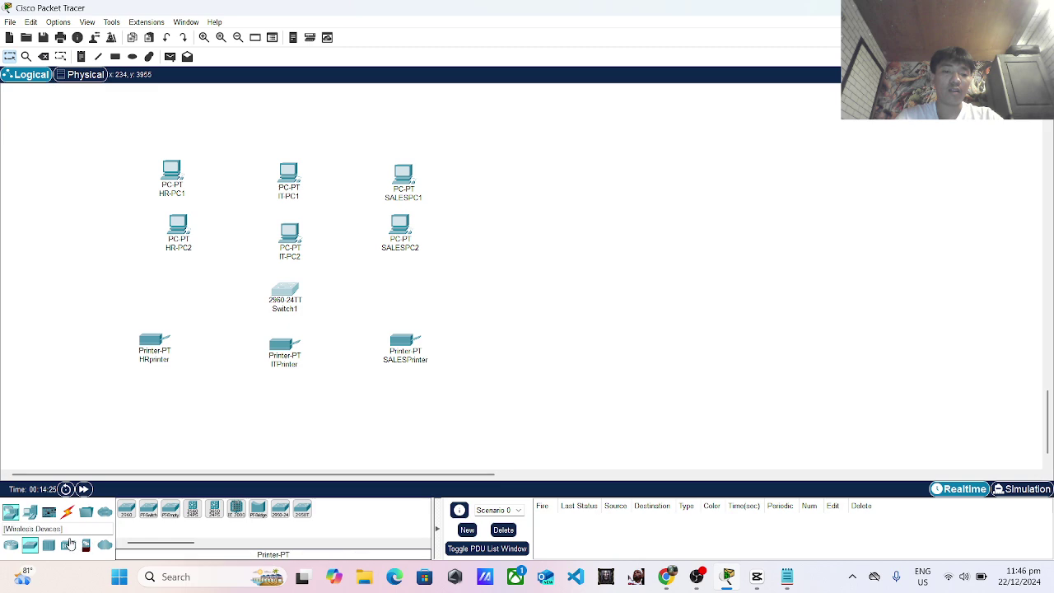
Place a WRT300N wireless router right of the switch, then shift printers and switch lower.
{"action": "left_click", "coordinate": [68, 547]}
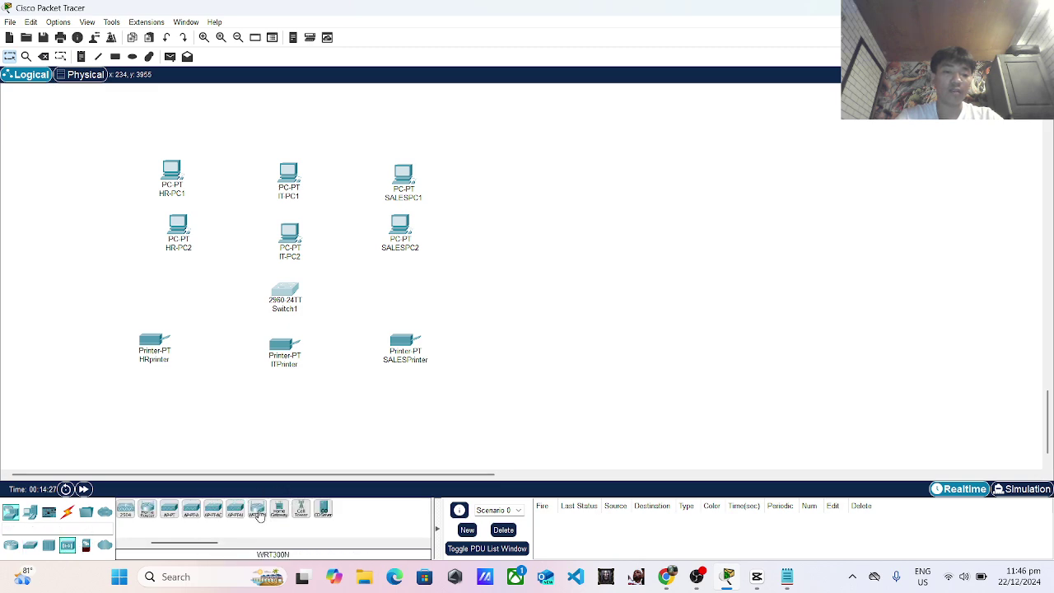
{"action": "left_click", "coordinate": [258, 511]}
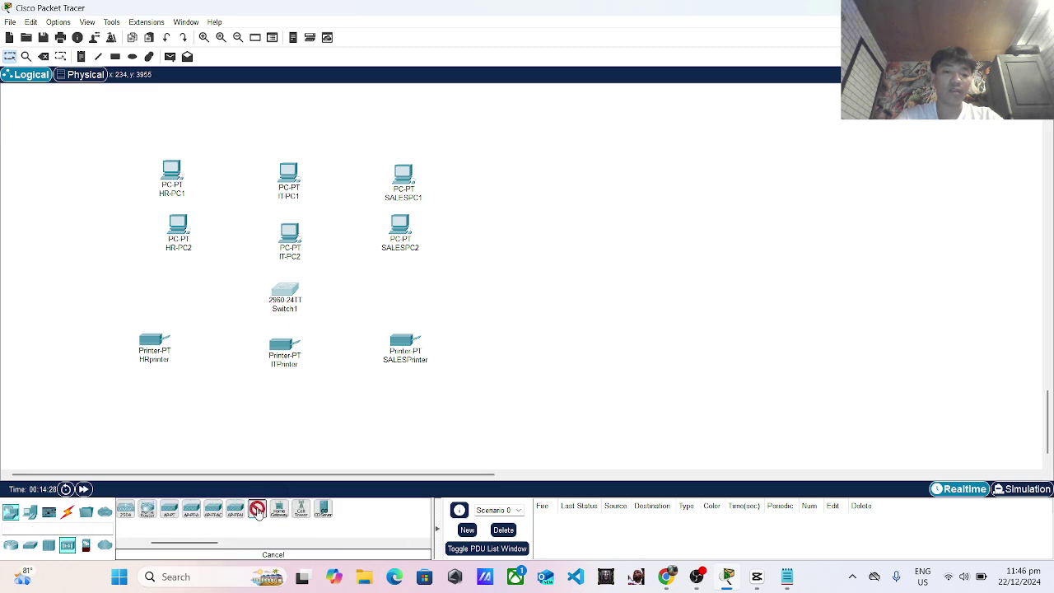
{"action": "left_click", "coordinate": [412, 290]}
{"action": "left_click_drag", "start_coordinate": [284, 352], "coordinate": [294, 395]}
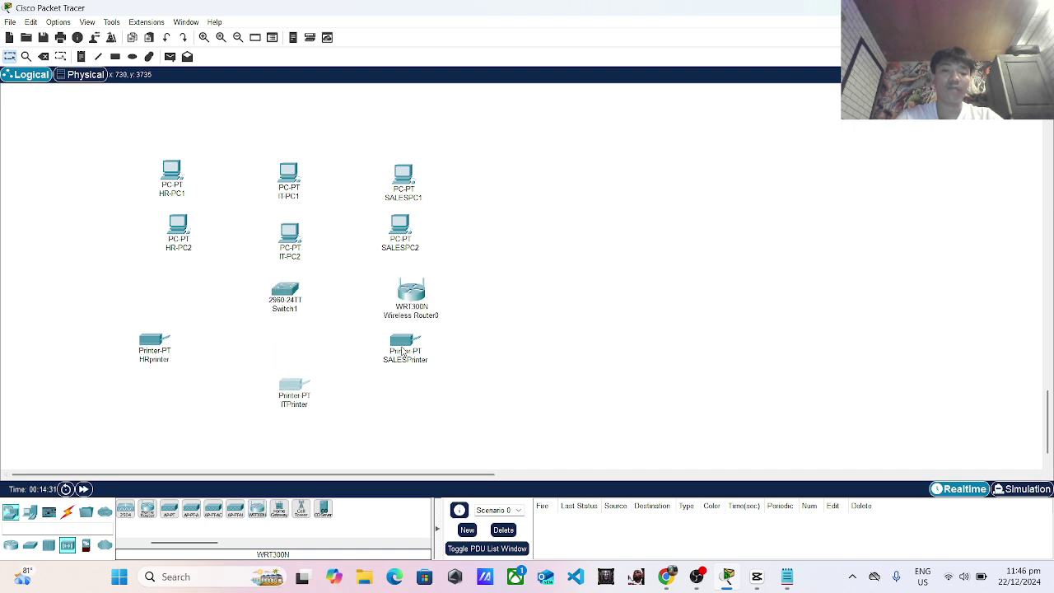
{"action": "left_click_drag", "start_coordinate": [404, 345], "coordinate": [424, 390]}
{"action": "left_click_drag", "start_coordinate": [164, 345], "coordinate": [164, 387]}
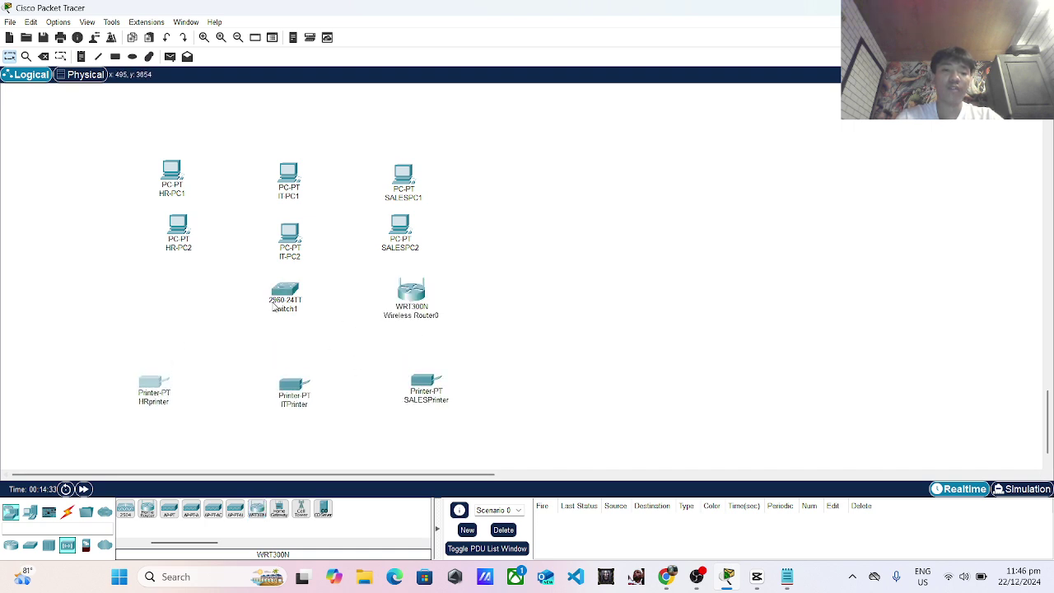
{"action": "left_click_drag", "start_coordinate": [278, 303], "coordinate": [265, 326]}
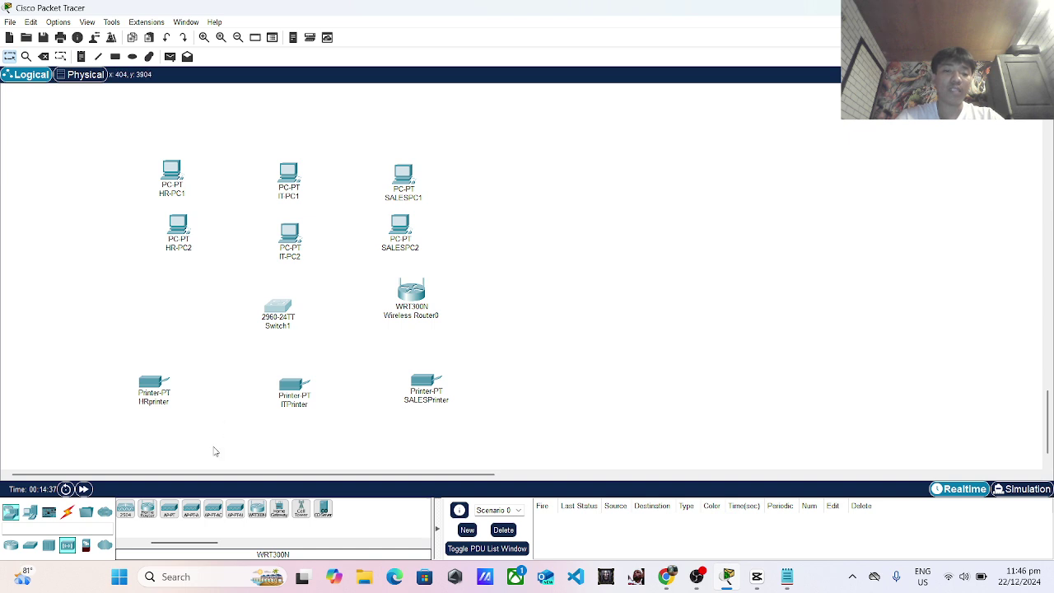
Cable HR-PC1, IT-PC1 and SALESPC1 FastEthernet0 to Switch1 Fa0/1, Fa0/2 and Fa0/3 with copper straight-through.
{"action": "left_click", "coordinate": [67, 511]}
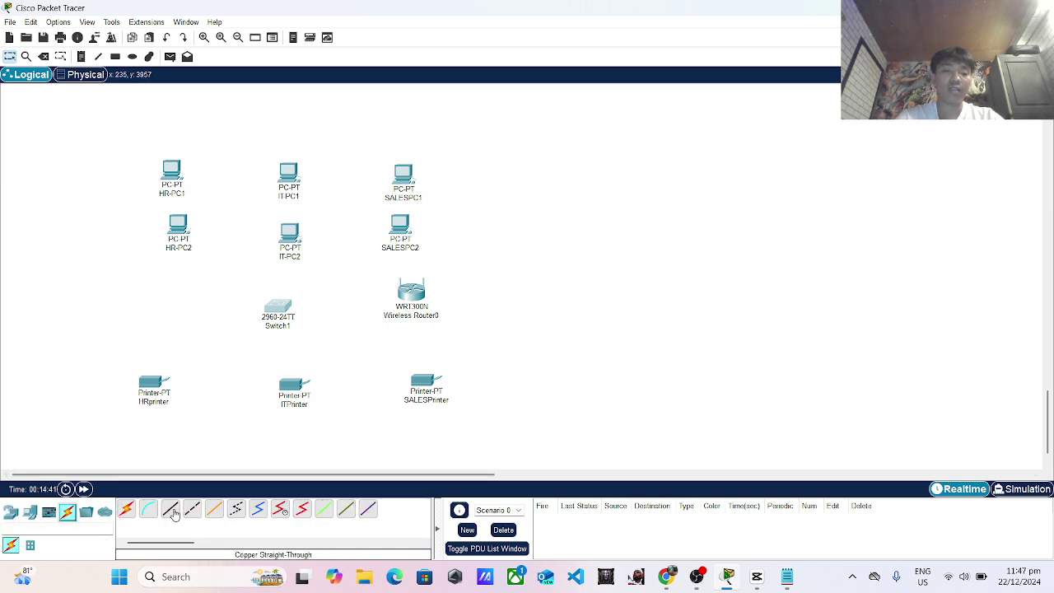
{"action": "left_click", "coordinate": [172, 511]}
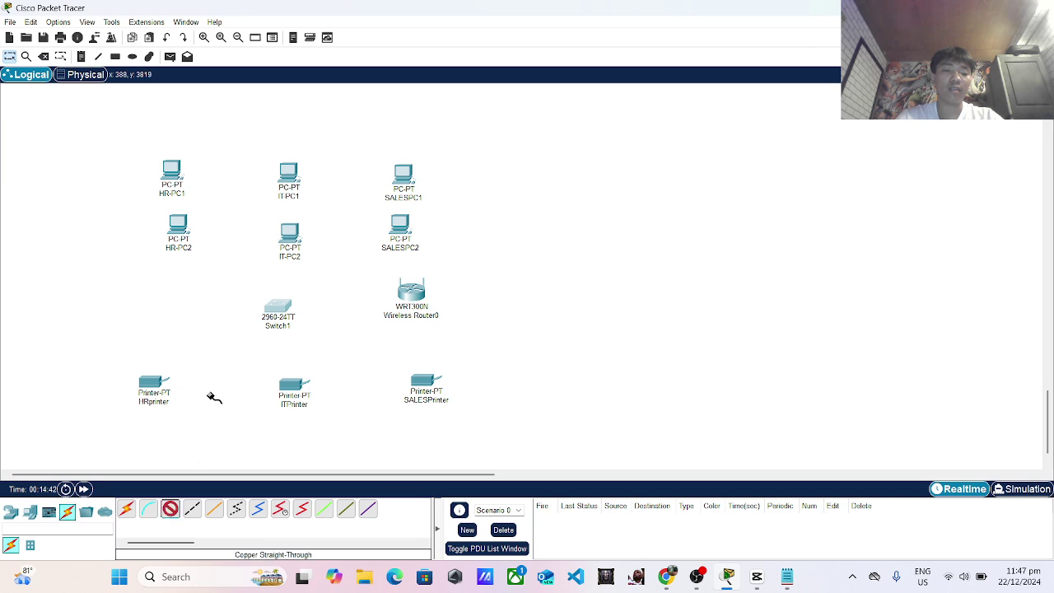
{"action": "left_click", "coordinate": [171, 169]}
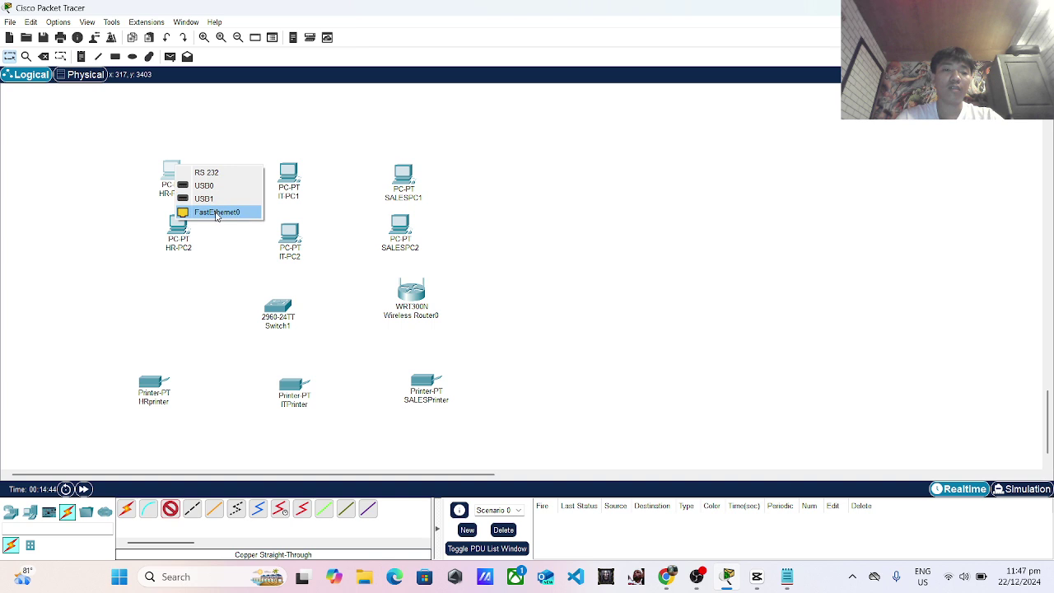
{"action": "left_click", "coordinate": [213, 213]}
{"action": "left_click", "coordinate": [278, 306]}
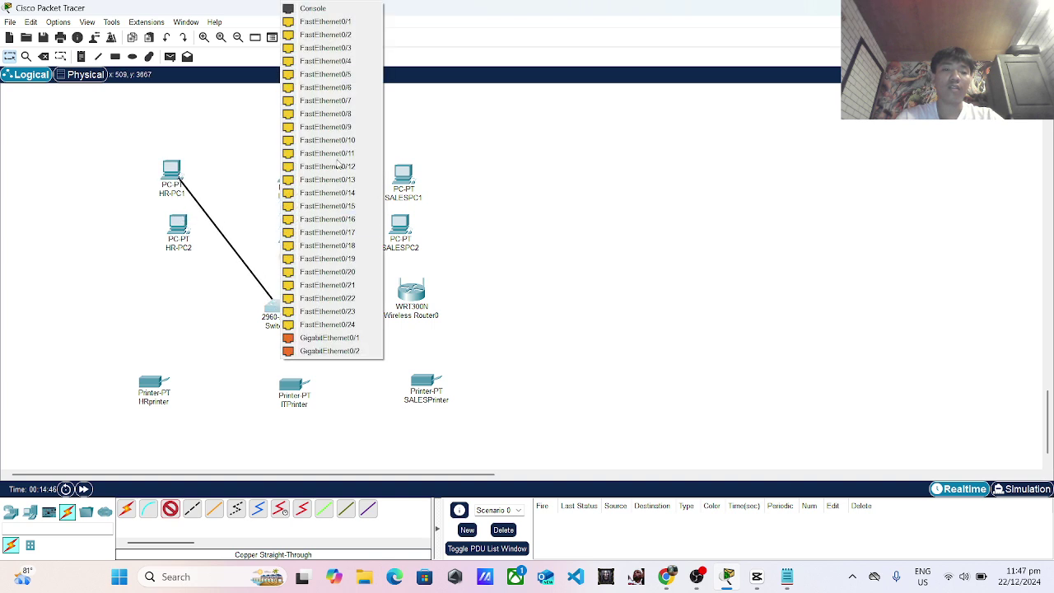
{"action": "left_click", "coordinate": [327, 33]}
{"action": "left_click", "coordinate": [170, 508]}
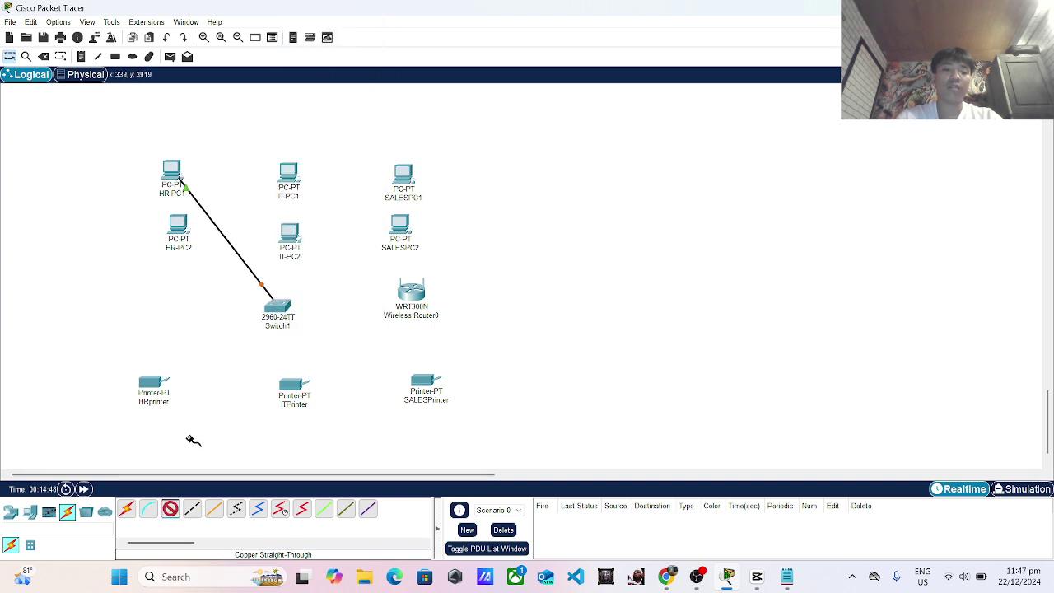
{"action": "left_click", "coordinate": [303, 179]}
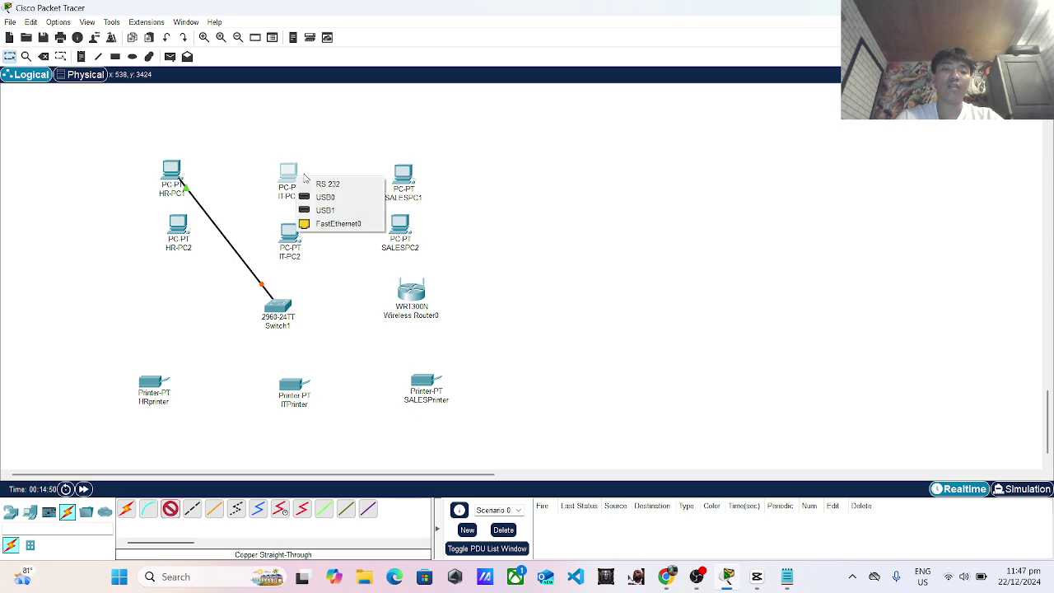
{"action": "left_click", "coordinate": [346, 223]}
{"action": "left_click", "coordinate": [284, 310]}
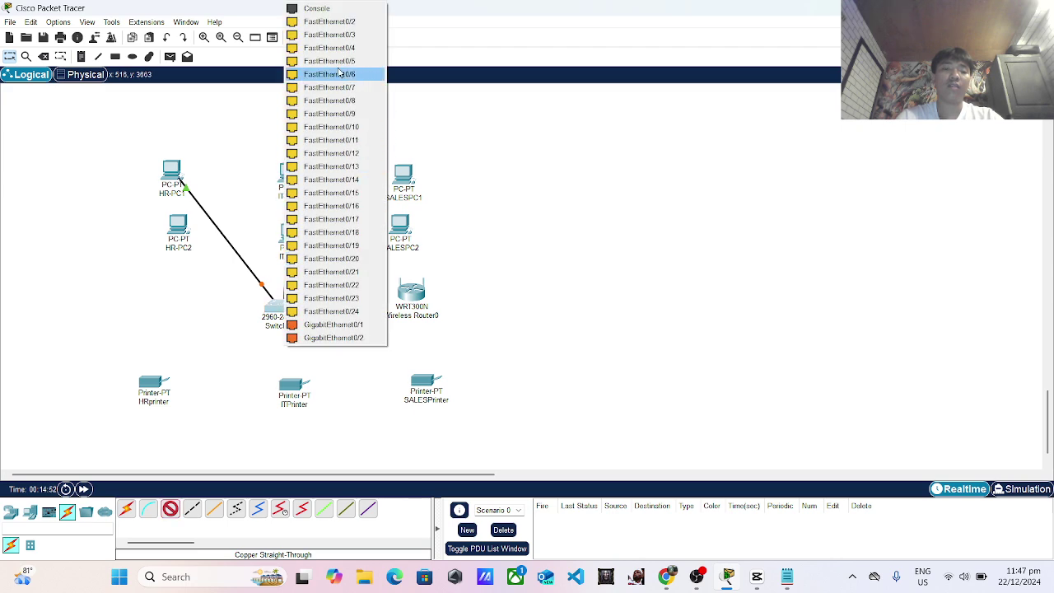
{"action": "left_click", "coordinate": [321, 23]}
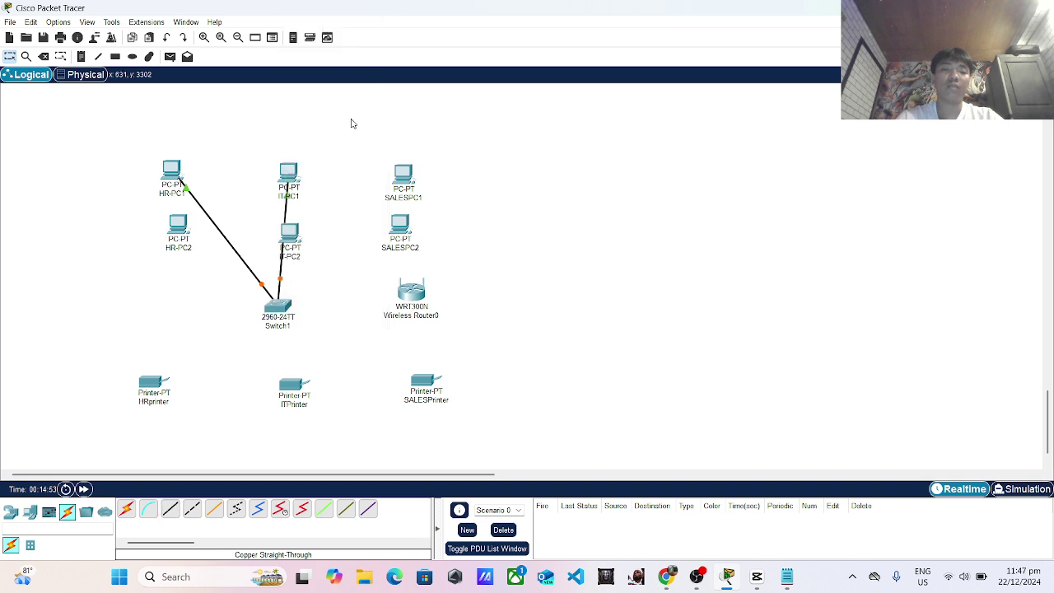
{"action": "left_click", "coordinate": [169, 508]}
{"action": "left_click", "coordinate": [414, 183]}
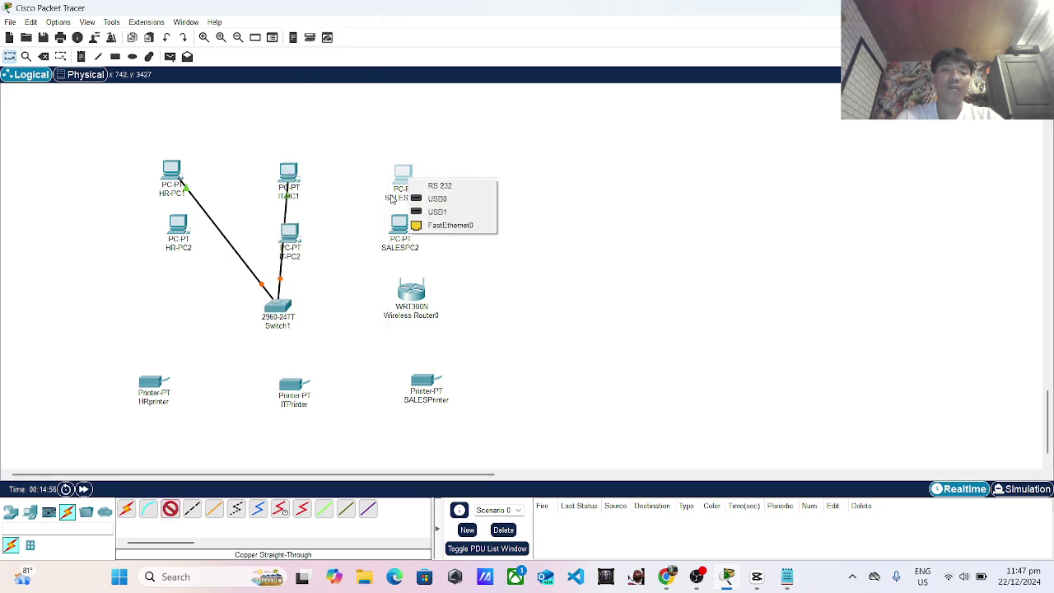
{"action": "left_click", "coordinate": [449, 223]}
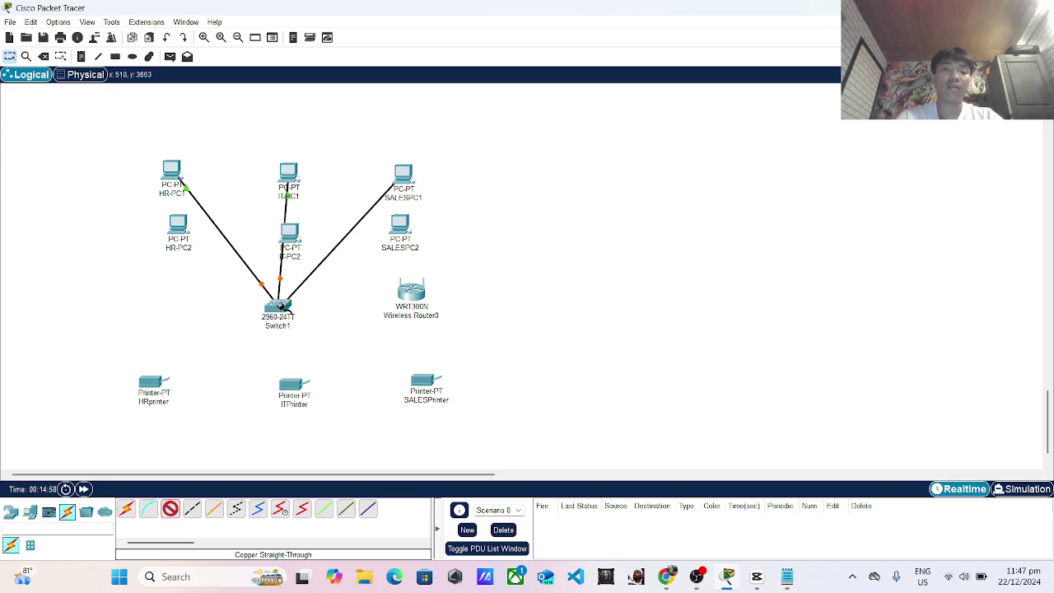
{"action": "left_click", "coordinate": [279, 306]}
{"action": "left_click", "coordinate": [329, 22]}
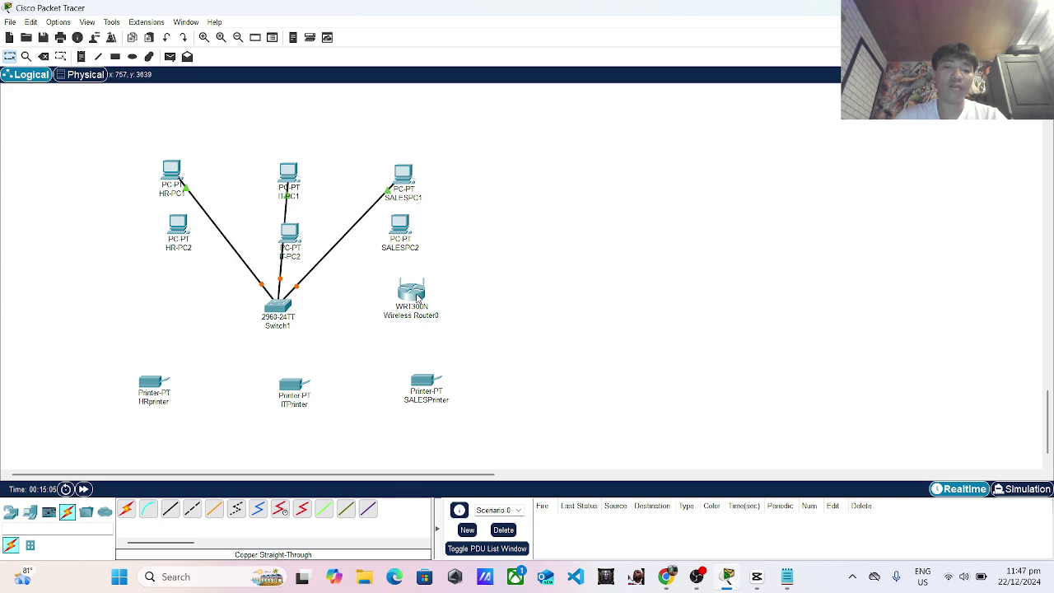
Move the wireless router lower and cable Switch1 to the router's Ethernet 1 port.
{"action": "left_click_drag", "start_coordinate": [417, 299], "coordinate": [414, 315]}
{"action": "left_click", "coordinate": [170, 509]}
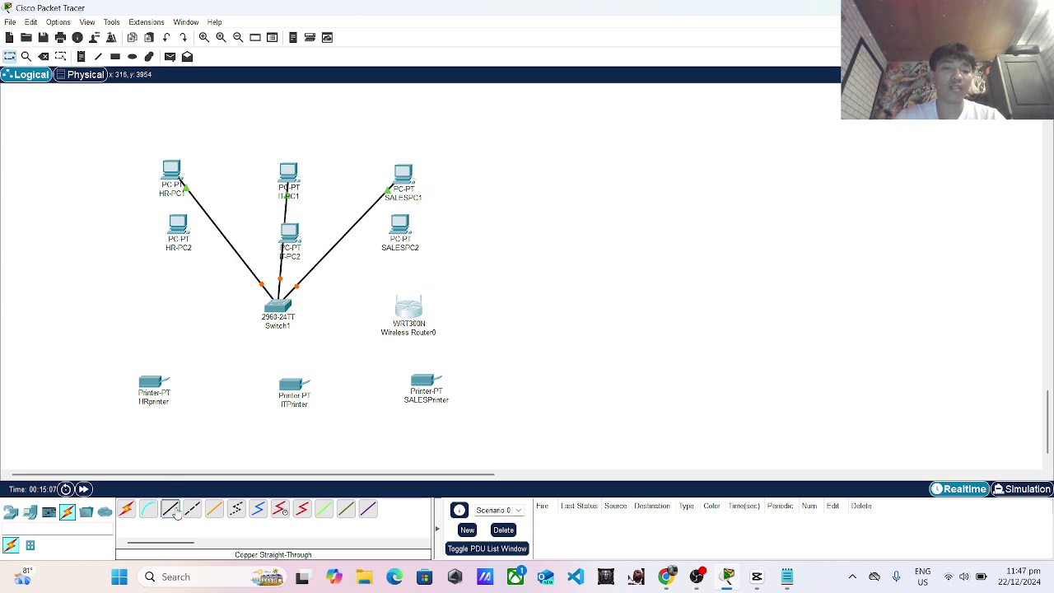
{"action": "left_click", "coordinate": [280, 309]}
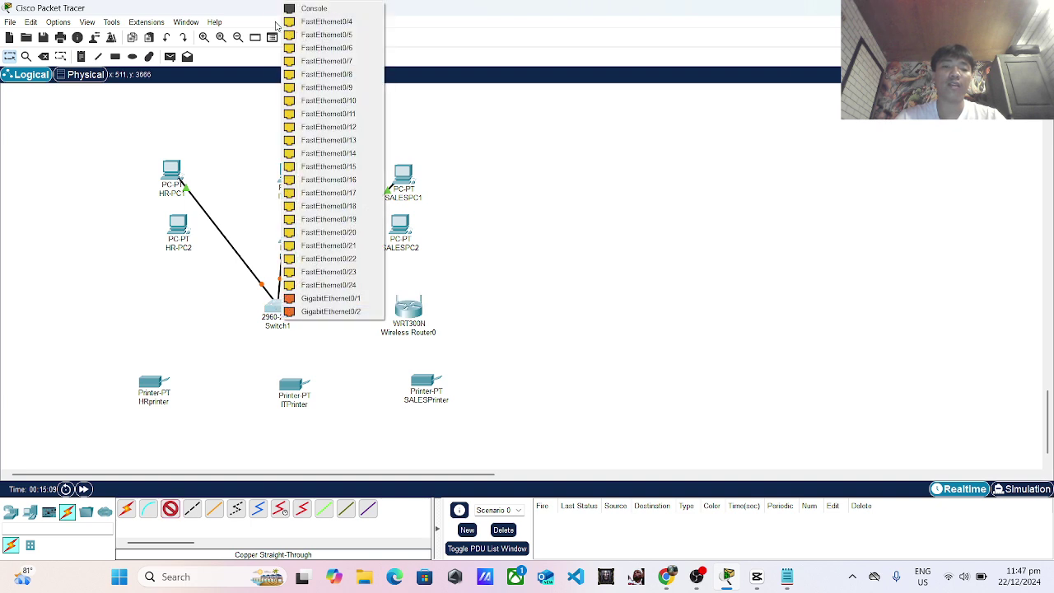
{"action": "left_click", "coordinate": [288, 22]}
{"action": "left_click", "coordinate": [410, 306]}
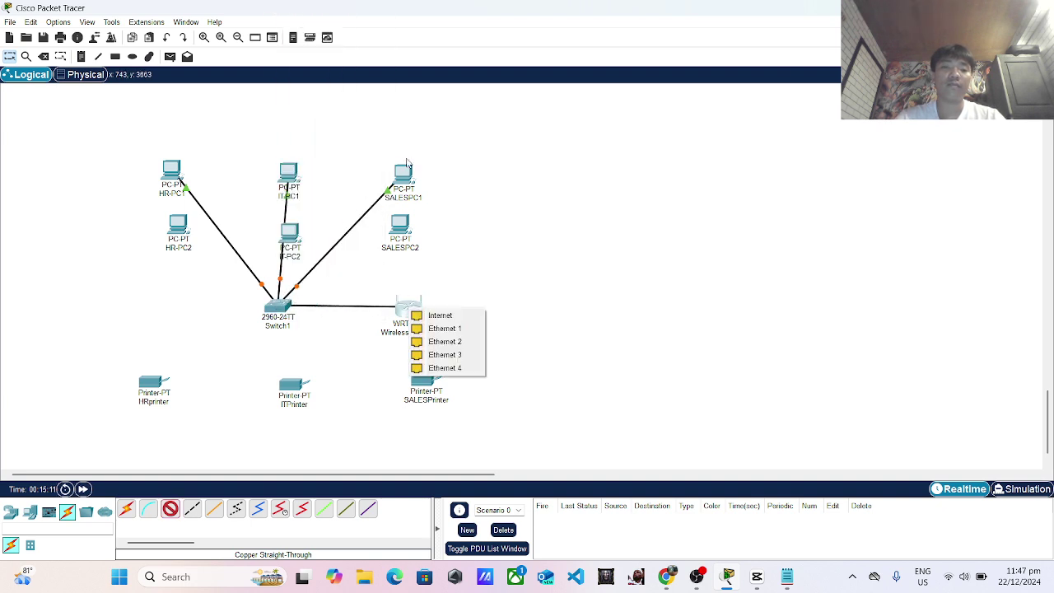
{"action": "left_click", "coordinate": [445, 329]}
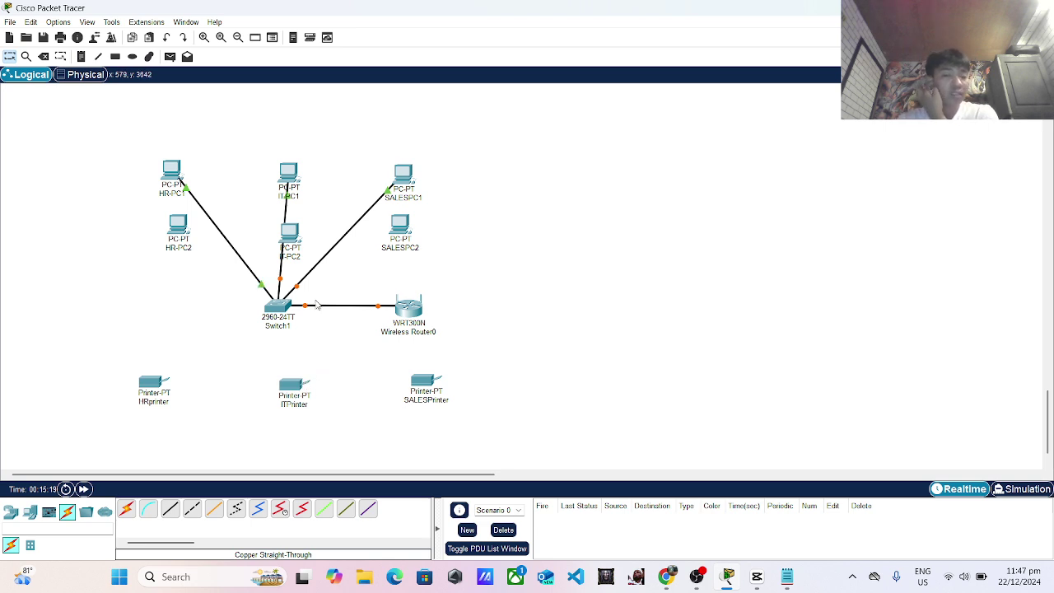
{"action": "key", "text": "alt+Tab"}
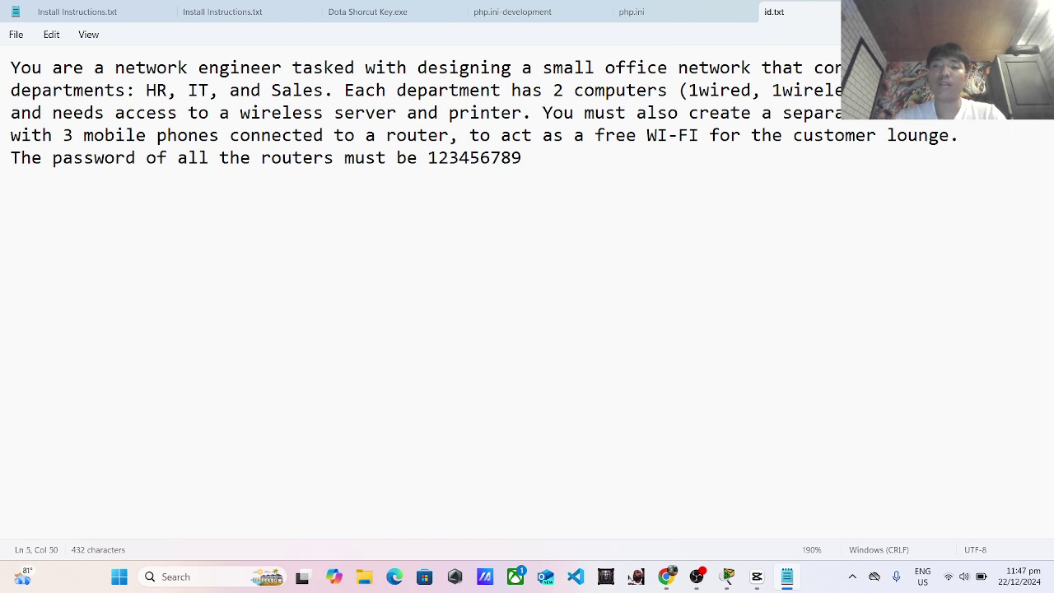
{"action": "key", "text": "alt+Tab"}
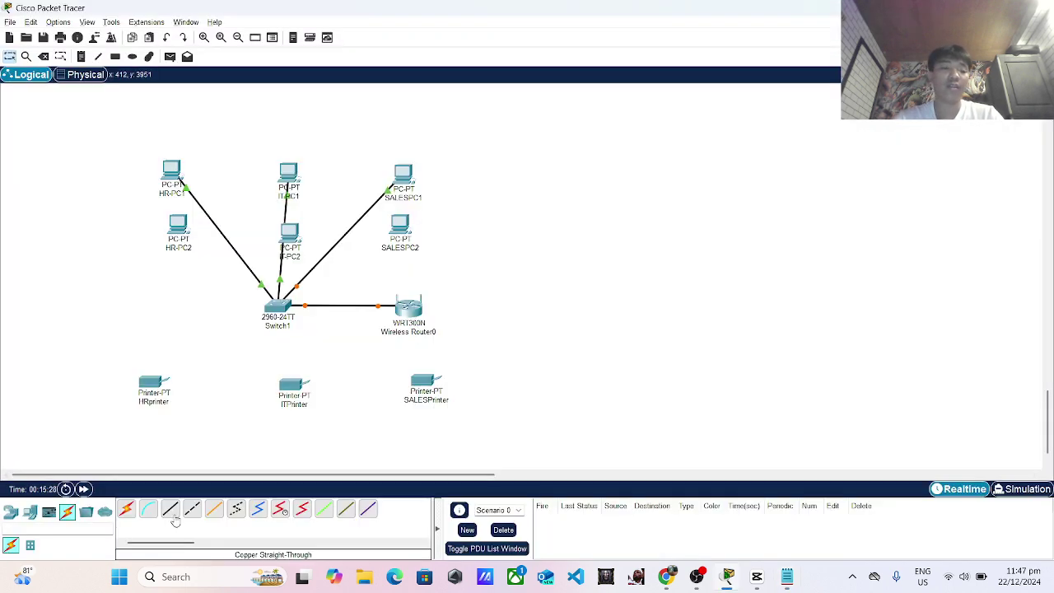
Cable HRprinter's FastEthernet0 to Wireless Router0's Ethernet 2 port with copper straight-through.
{"action": "left_click", "coordinate": [171, 510]}
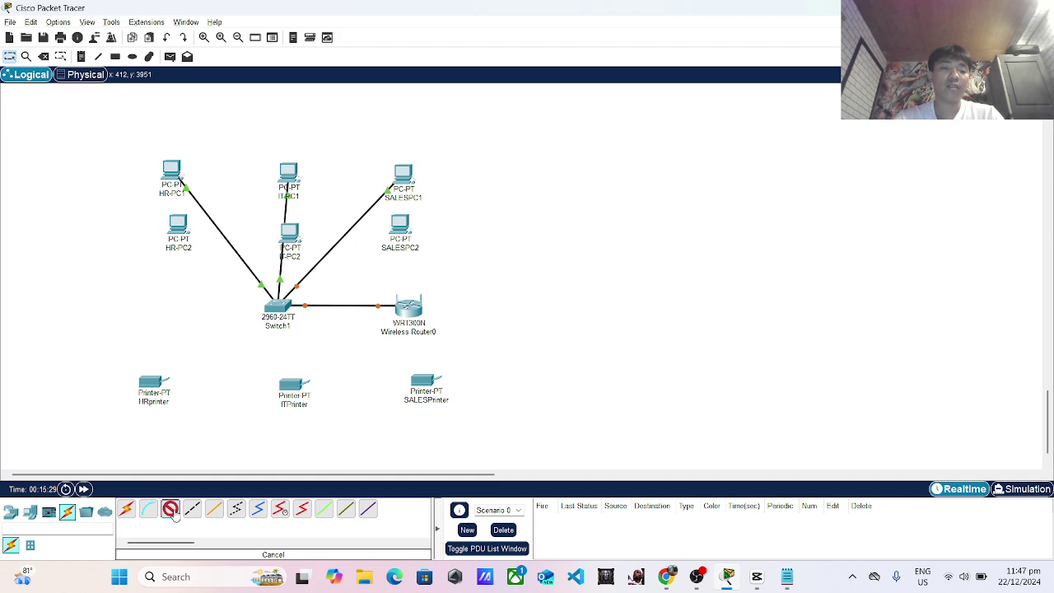
{"action": "left_click", "coordinate": [154, 385]}
{"action": "left_click", "coordinate": [220, 396]}
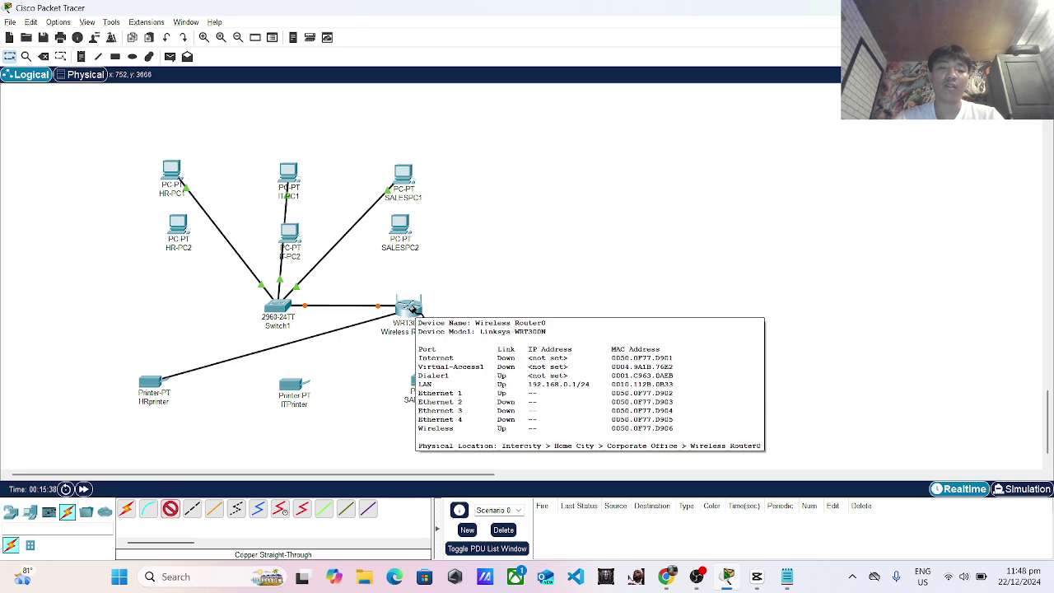
{"action": "left_click", "coordinate": [410, 309]}
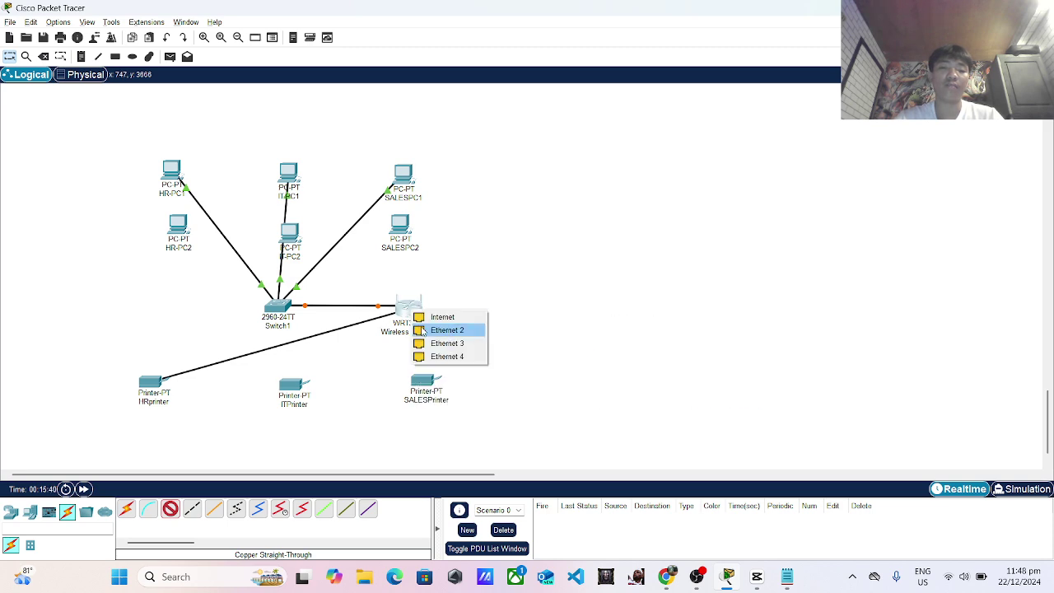
{"action": "left_click", "coordinate": [432, 329]}
Cable ITPrinter to router Ethernet 3 and SALESPrinter to a free port, then shift the router down-left.
{"action": "left_click", "coordinate": [170, 508]}
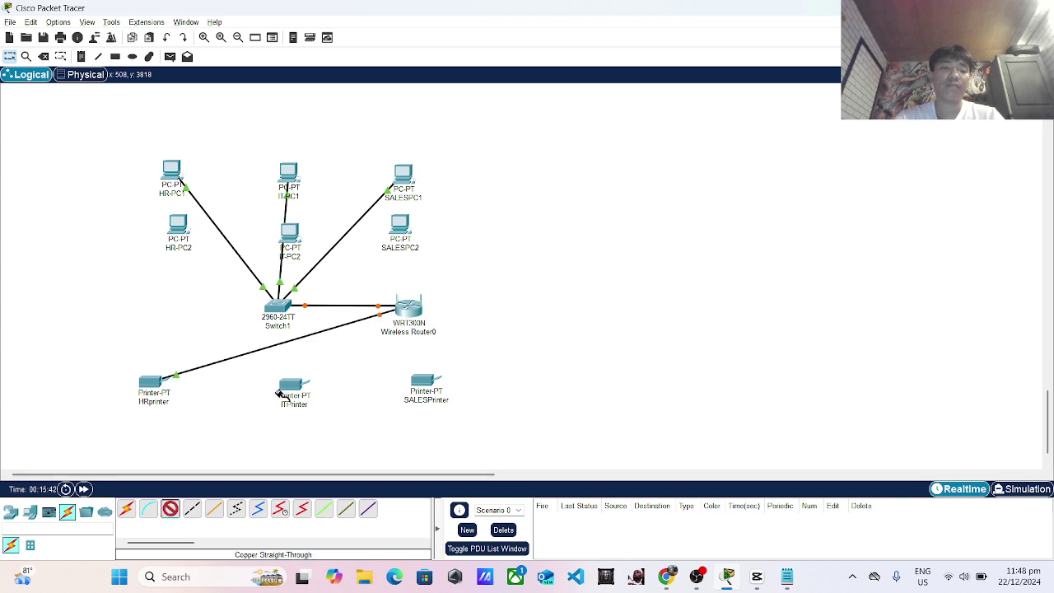
{"action": "left_click", "coordinate": [300, 382]}
{"action": "left_click", "coordinate": [341, 391]}
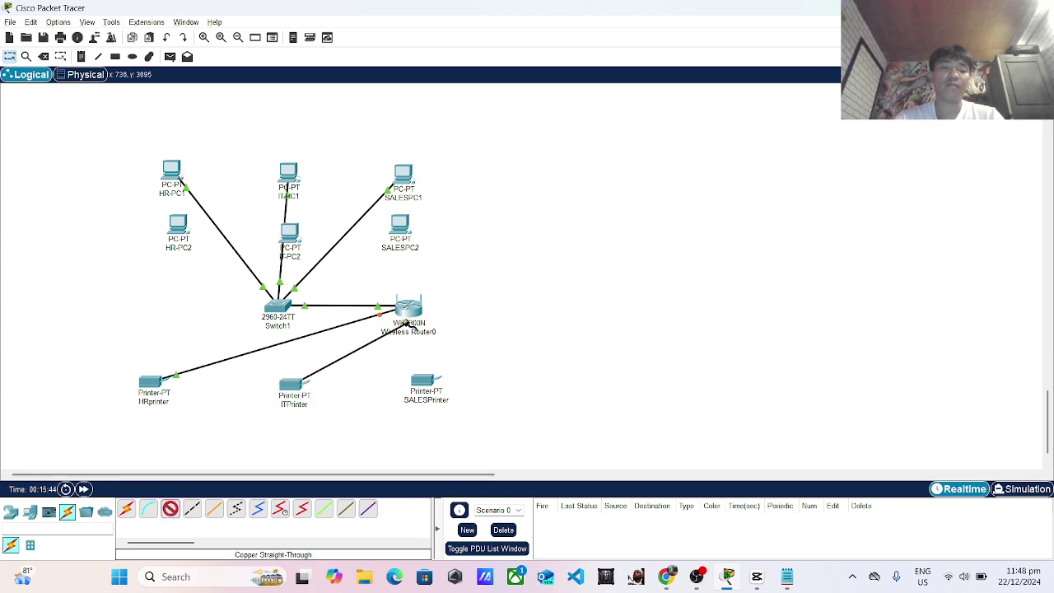
{"action": "left_click", "coordinate": [412, 309]}
{"action": "left_click", "coordinate": [437, 330]}
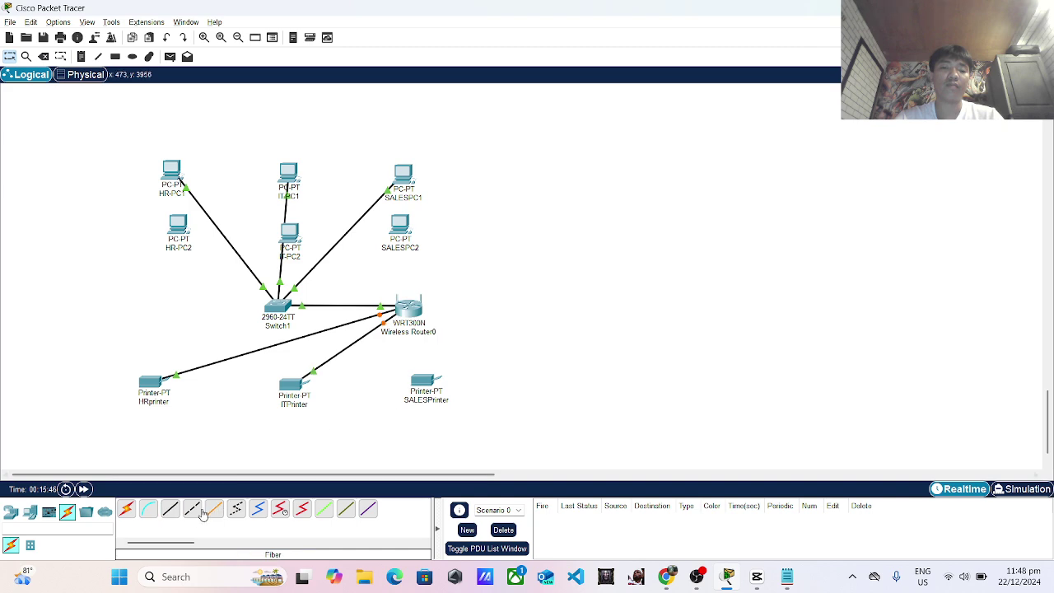
{"action": "left_click", "coordinate": [428, 383]}
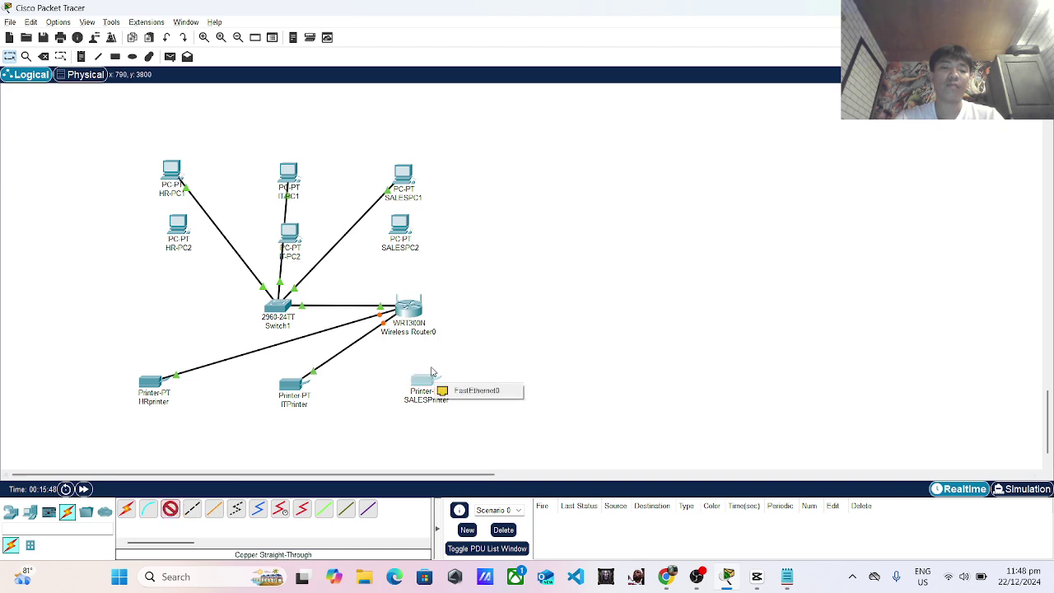
{"action": "left_click", "coordinate": [455, 390]}
{"action": "left_click", "coordinate": [411, 309]}
{"action": "left_click", "coordinate": [438, 327]}
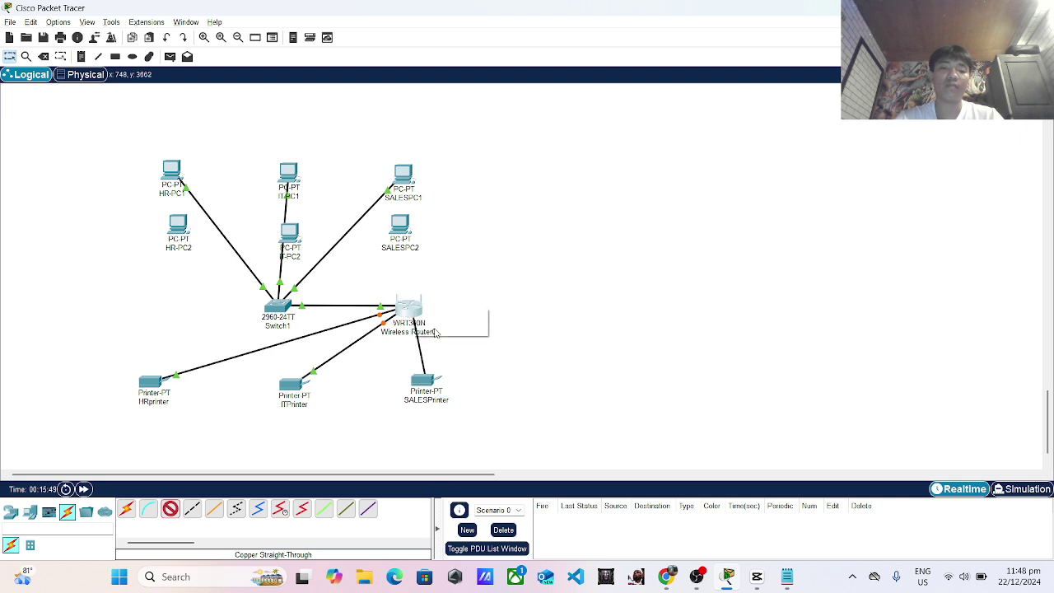
{"action": "left_click_drag", "start_coordinate": [407, 310], "coordinate": [397, 319]}
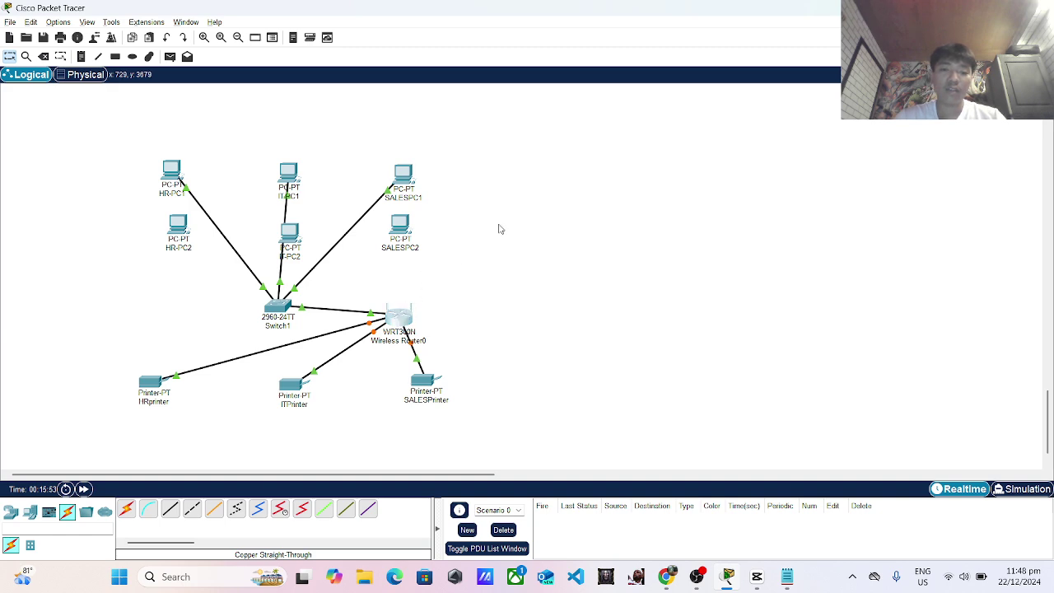
Set Wireless Router0's wireless authentication to WPA-PSK in its Config settings.
{"action": "left_click", "coordinate": [400, 313]}
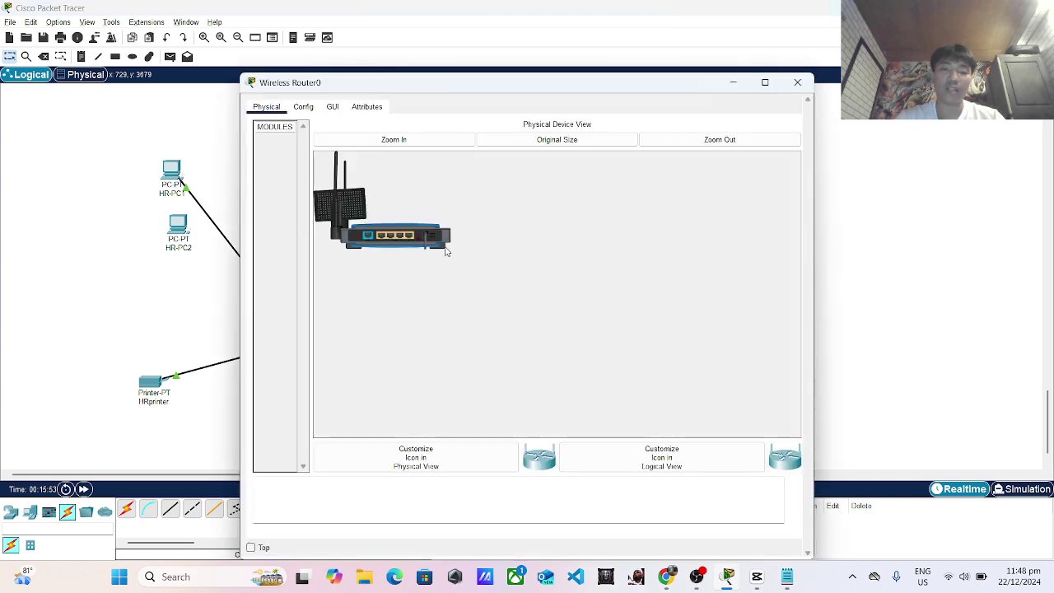
{"action": "left_click", "coordinate": [303, 107]}
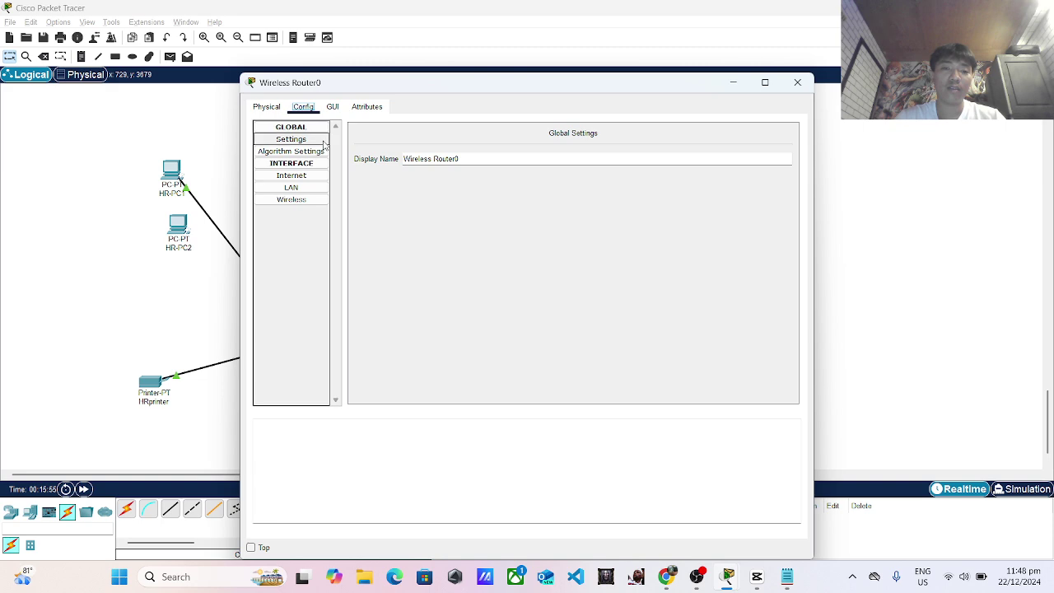
{"action": "left_click", "coordinate": [297, 176]}
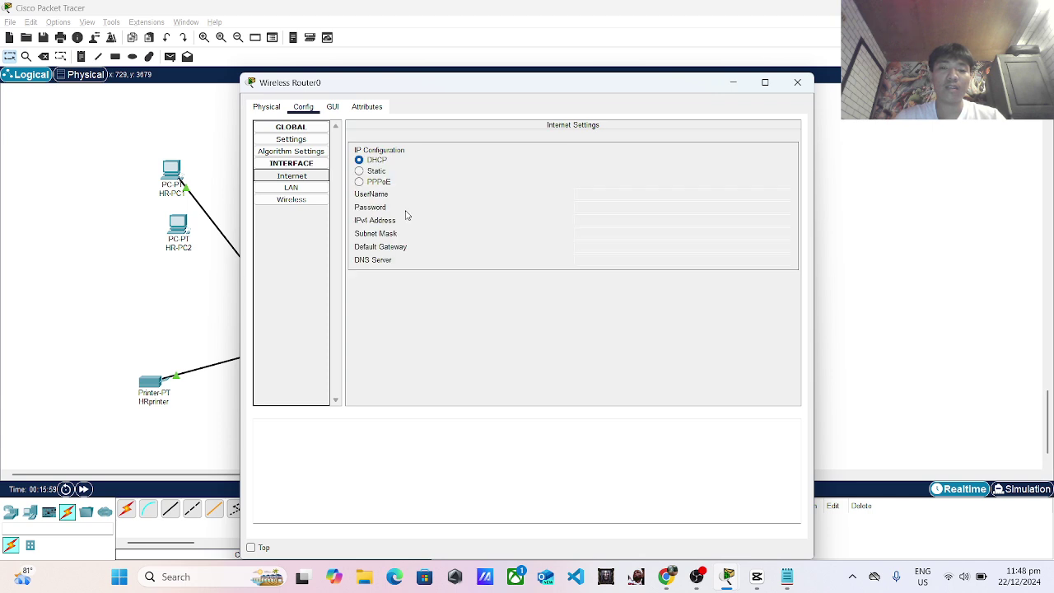
{"action": "left_click", "coordinate": [302, 167]}
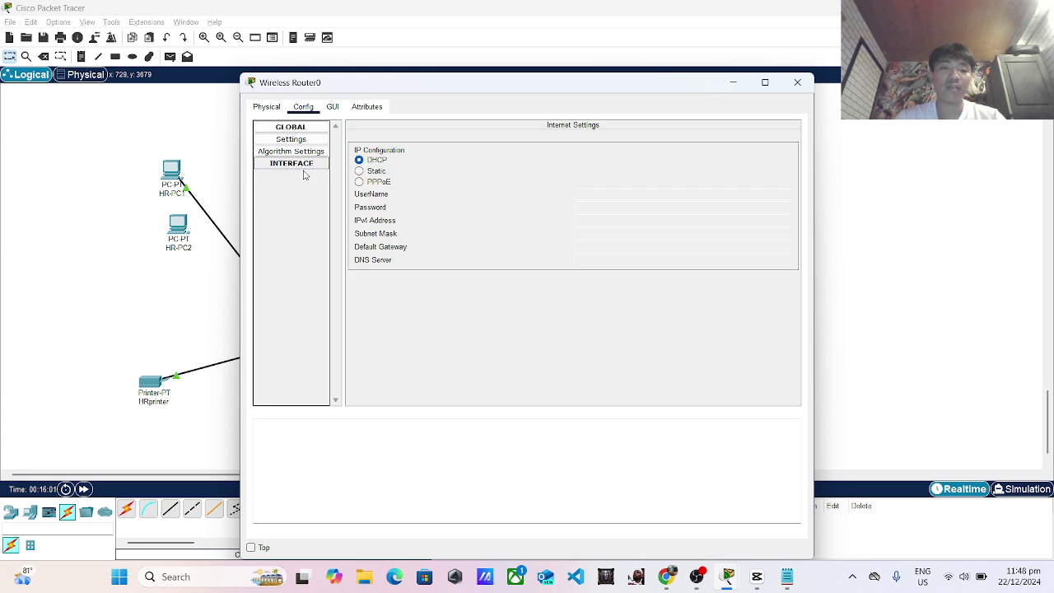
{"action": "left_click", "coordinate": [319, 165]}
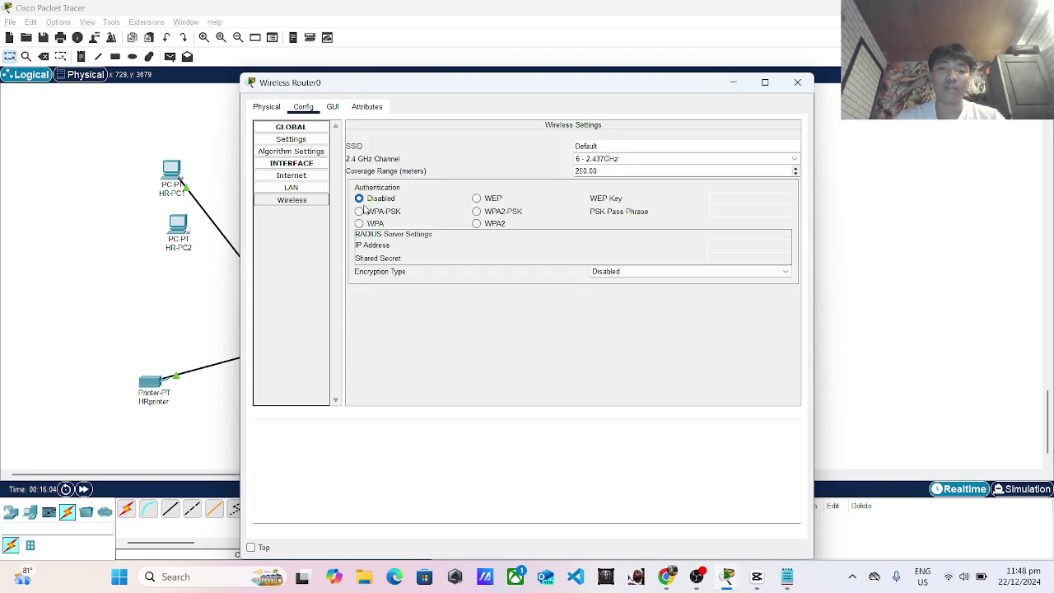
{"action": "left_click", "coordinate": [360, 211]}
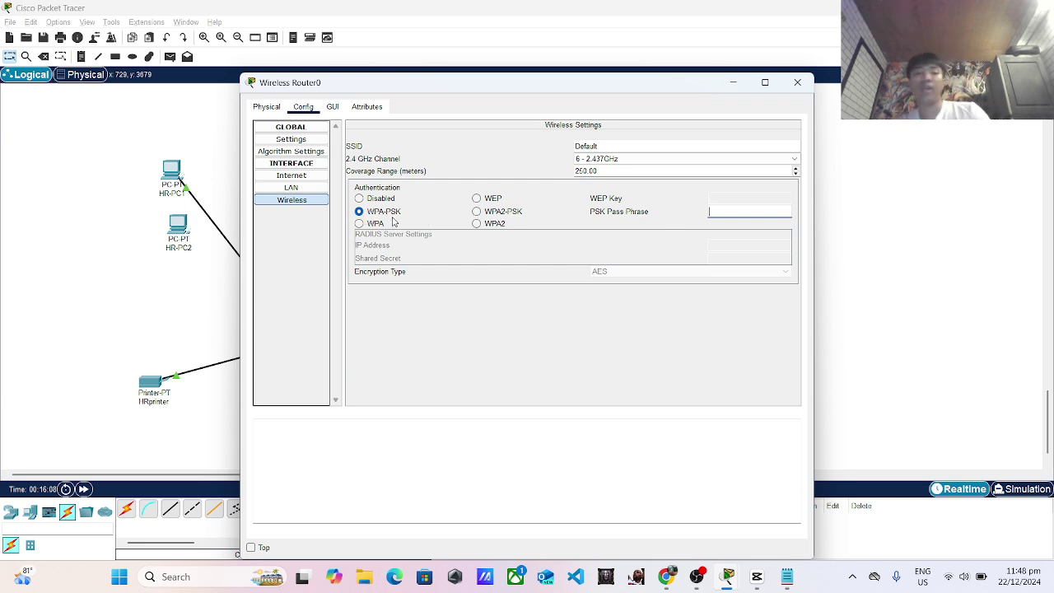
Enter the Wi-Fi pass phrase from the task notes and close the router window.
{"action": "left_click", "coordinate": [746, 208]}
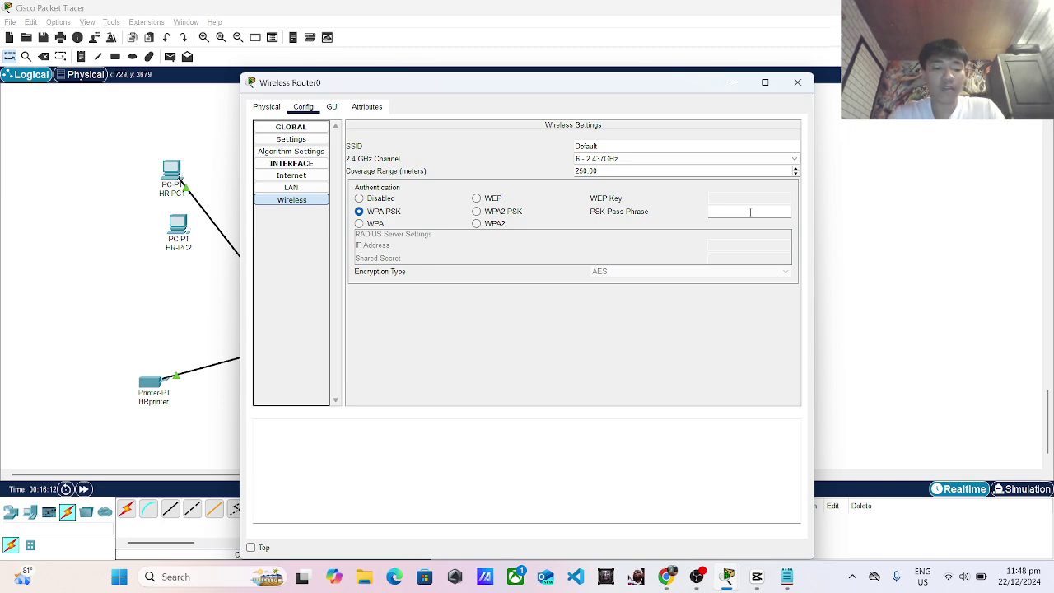
{"action": "key", "text": "alt+Tab"}
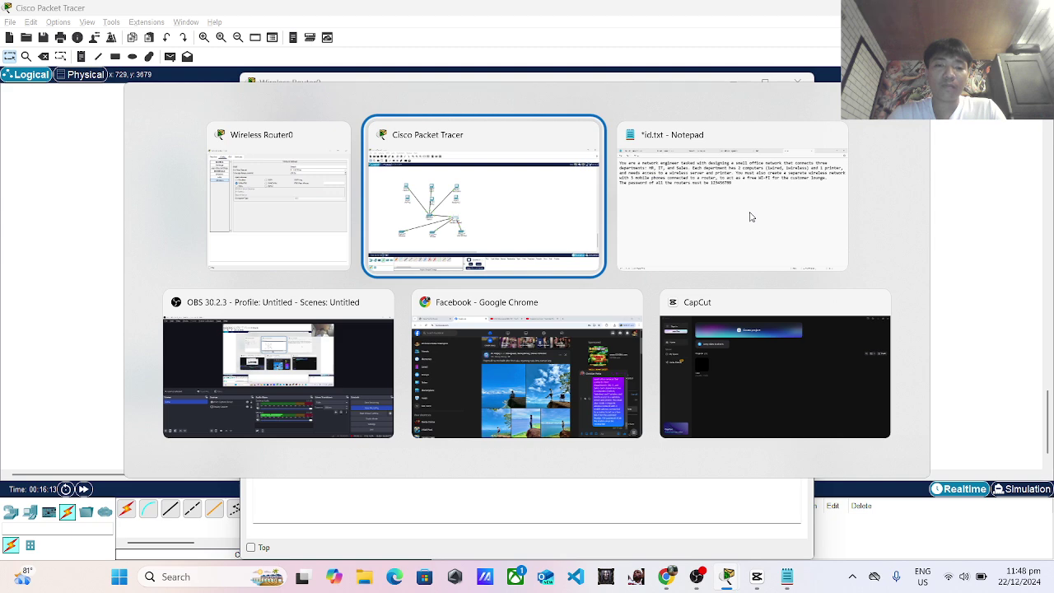
{"action": "left_click", "coordinate": [750, 216]}
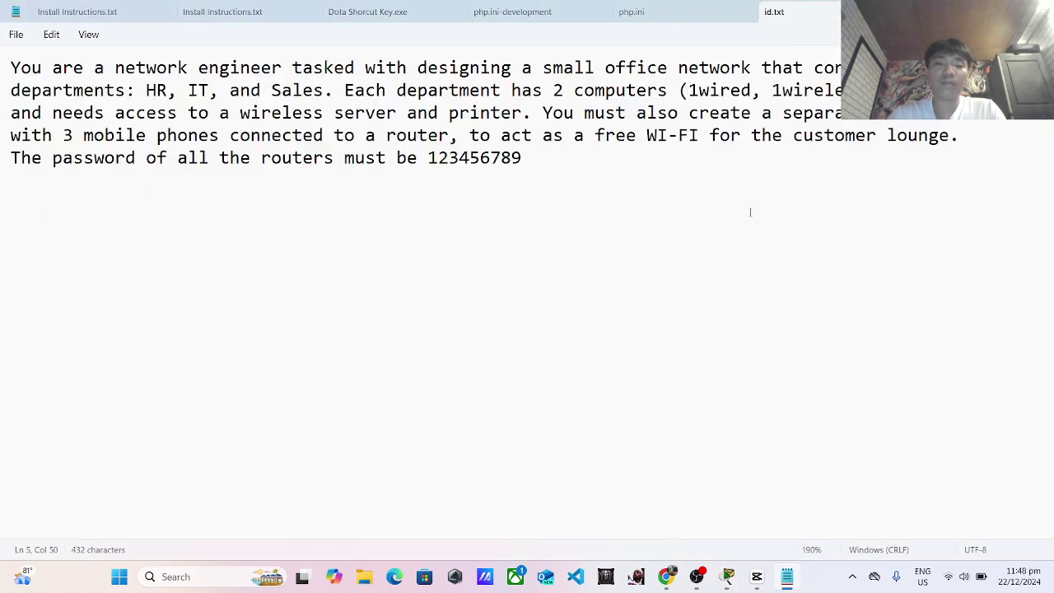
{"action": "key", "text": "alt+Tab"}
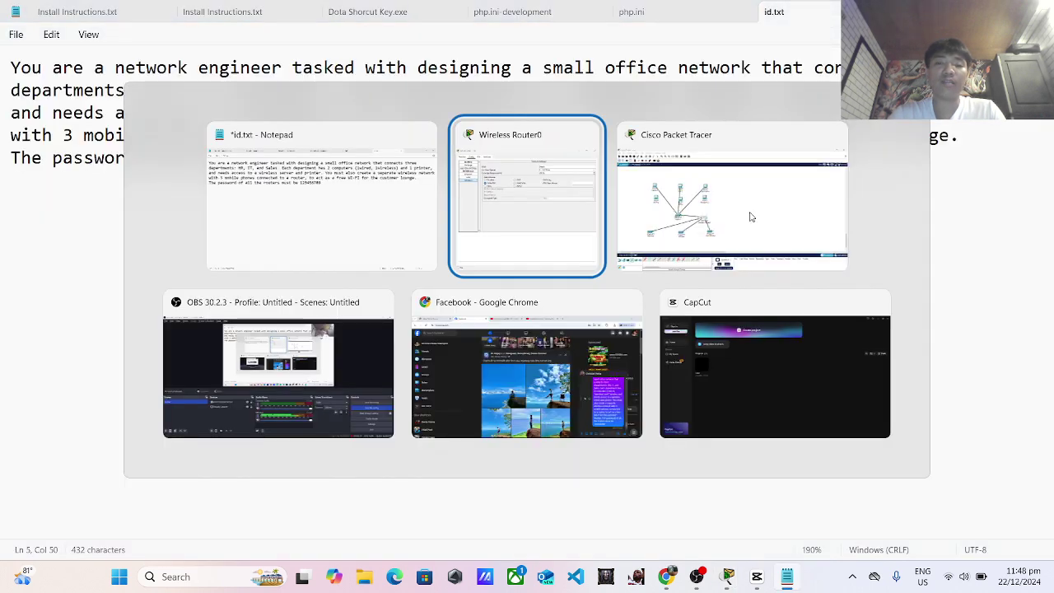
{"action": "key", "text": "alt+Tab"}
{"action": "key", "text": "alt+Tab"}
{"action": "key", "text": "alt+Tab"}
{"action": "key", "text": "alt+Tab"}
{"action": "key", "text": "alt+Tab"}
{"action": "key", "text": "alt+Tab"}
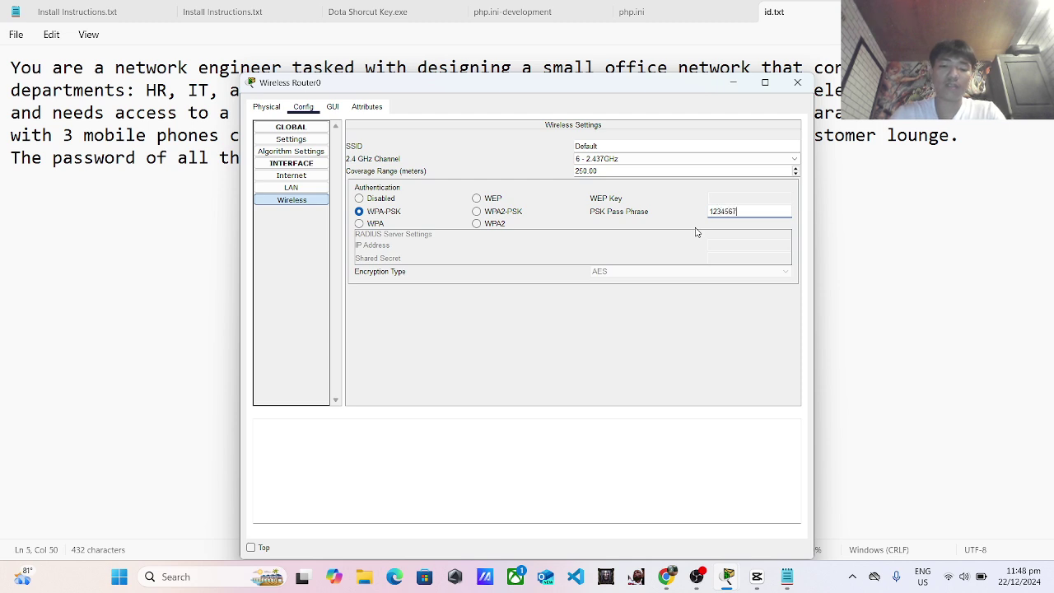
{"action": "type", "text": "89"}
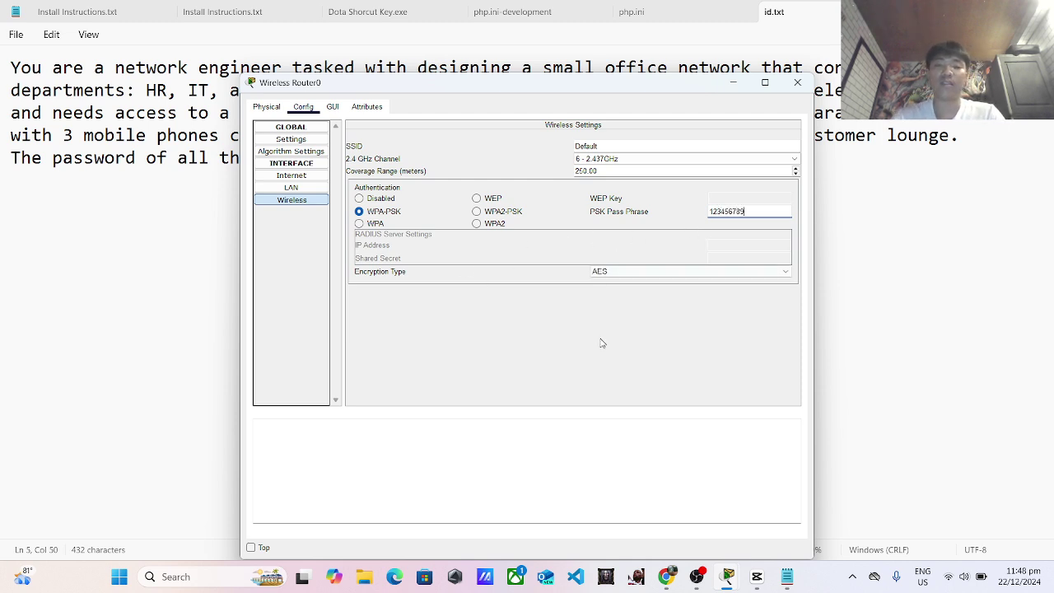
{"action": "left_click", "coordinate": [797, 82]}
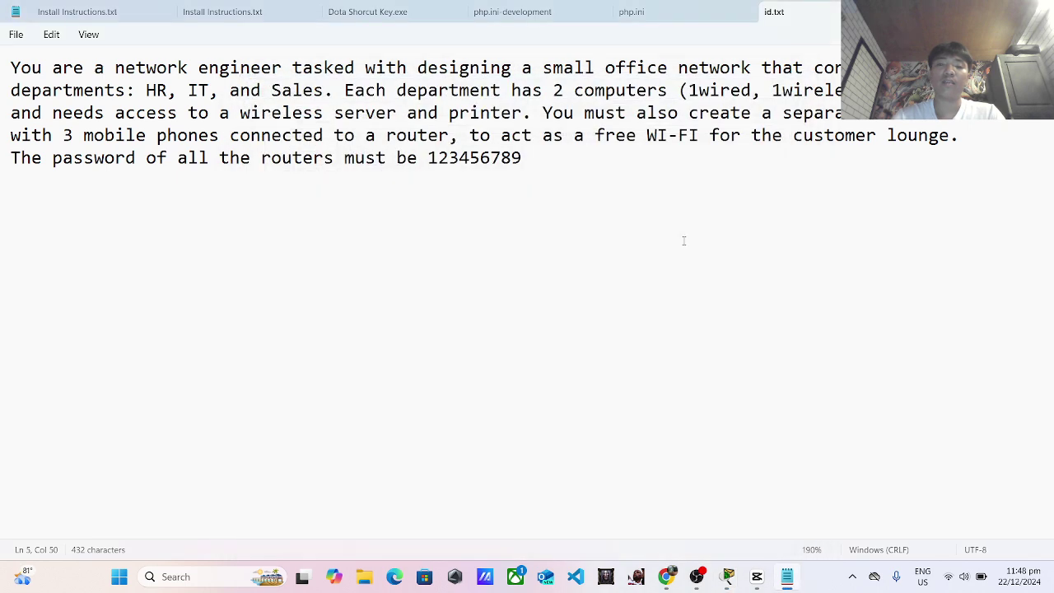
{"action": "key", "text": "alt+Tab"}
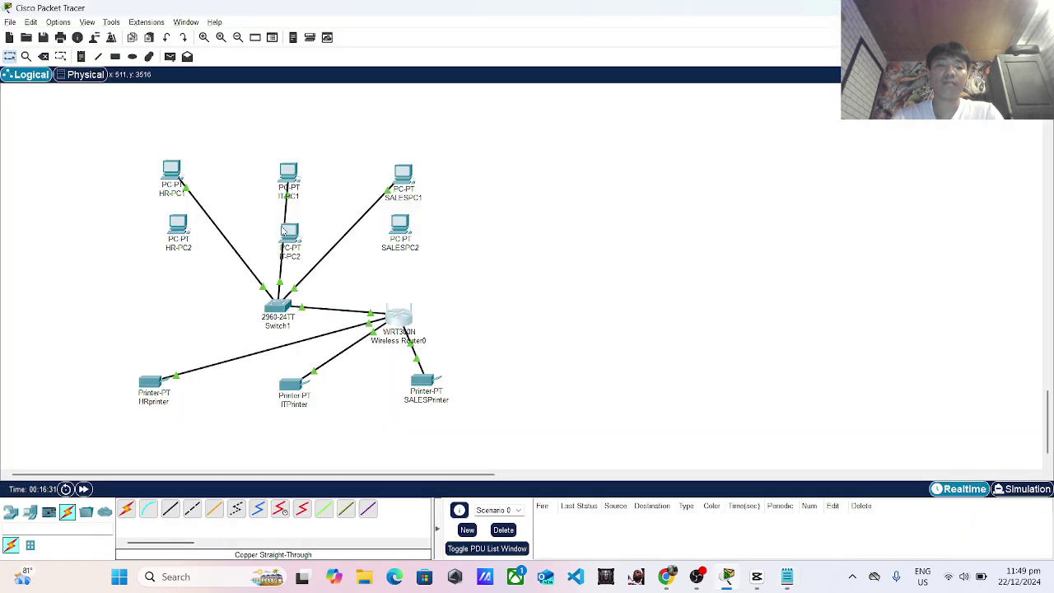
Replace HR-PC2's wired Ethernet card with a WMP300N wireless module.
{"action": "left_click_drag", "start_coordinate": [403, 328], "coordinate": [406, 319]}
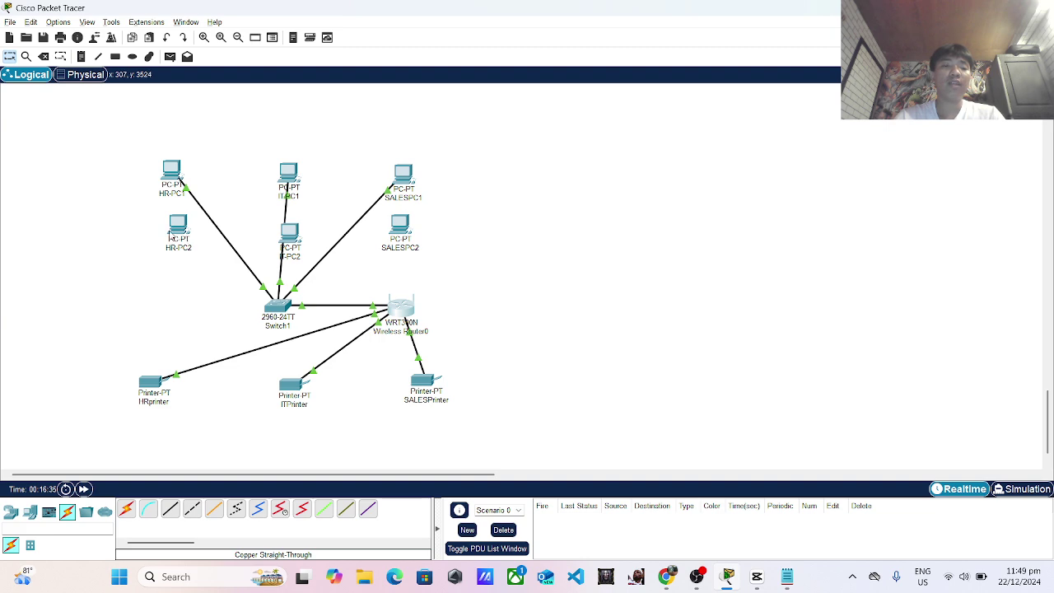
{"action": "left_click", "coordinate": [173, 230]}
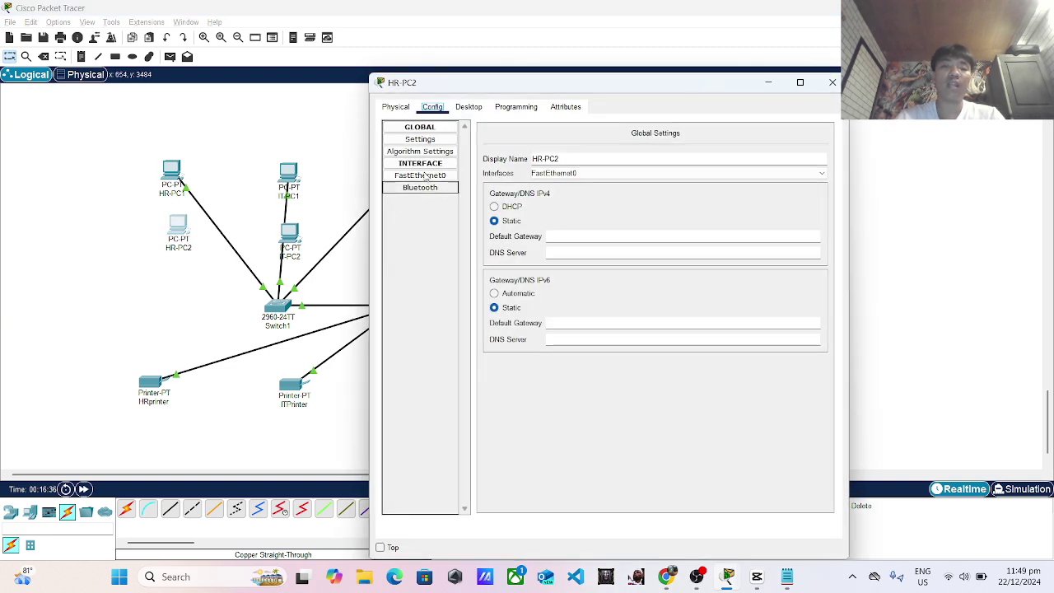
{"action": "left_click", "coordinate": [403, 108]}
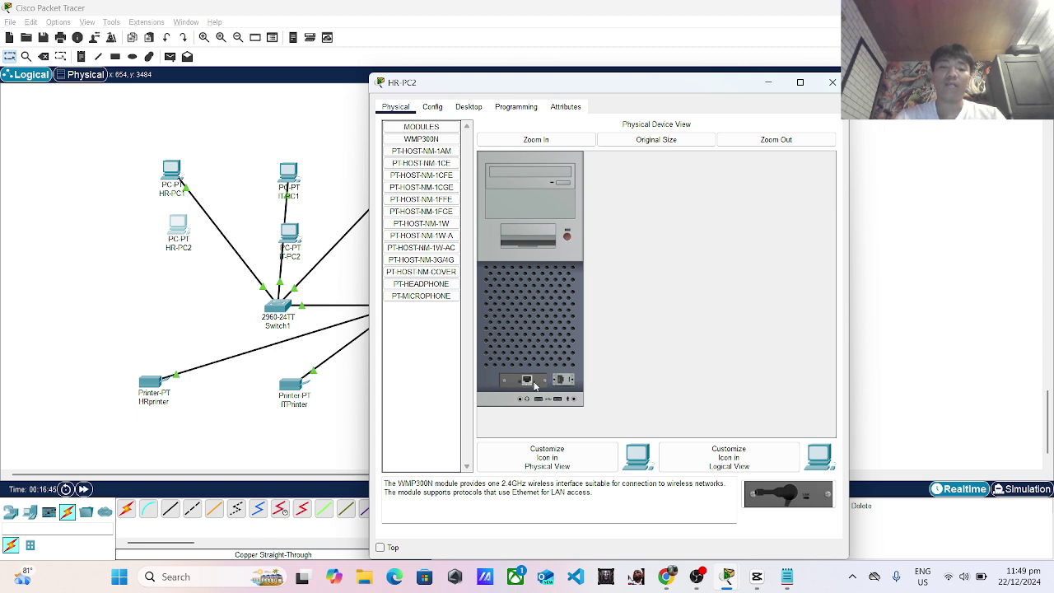
{"action": "mouse_move", "coordinate": [534, 386]}
{"action": "left_mouse_down"}
{"action": "mouse_move", "coordinate": [447, 371]}
{"action": "mouse_move", "coordinate": [430, 353]}
{"action": "mouse_move", "coordinate": [630, 434]}
{"action": "mouse_move", "coordinate": [683, 438]}
{"action": "mouse_move", "coordinate": [528, 386]}
{"action": "left_mouse_up"}
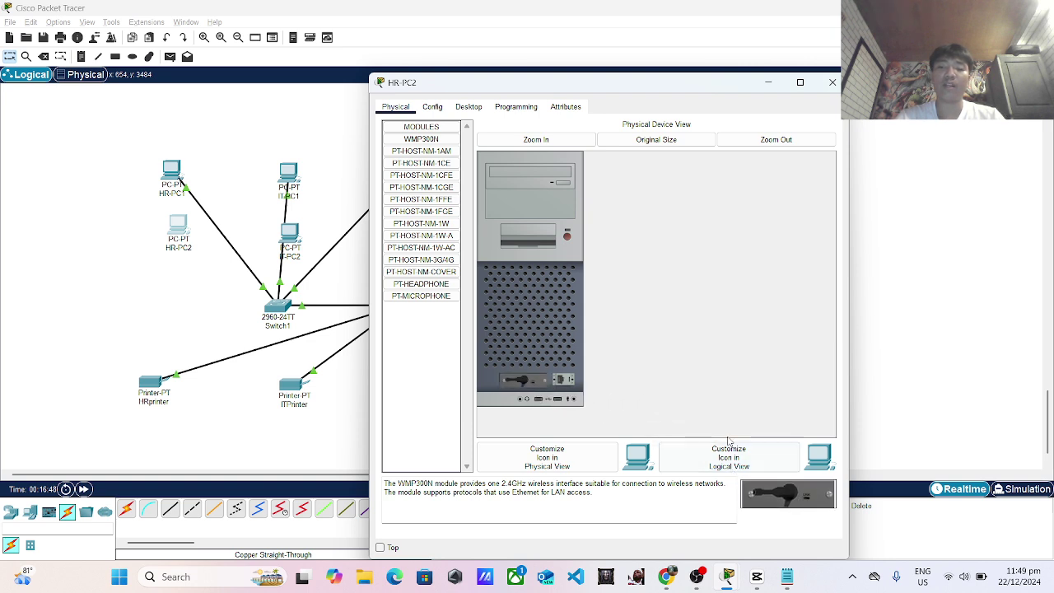
{"action": "left_click", "coordinate": [433, 144]}
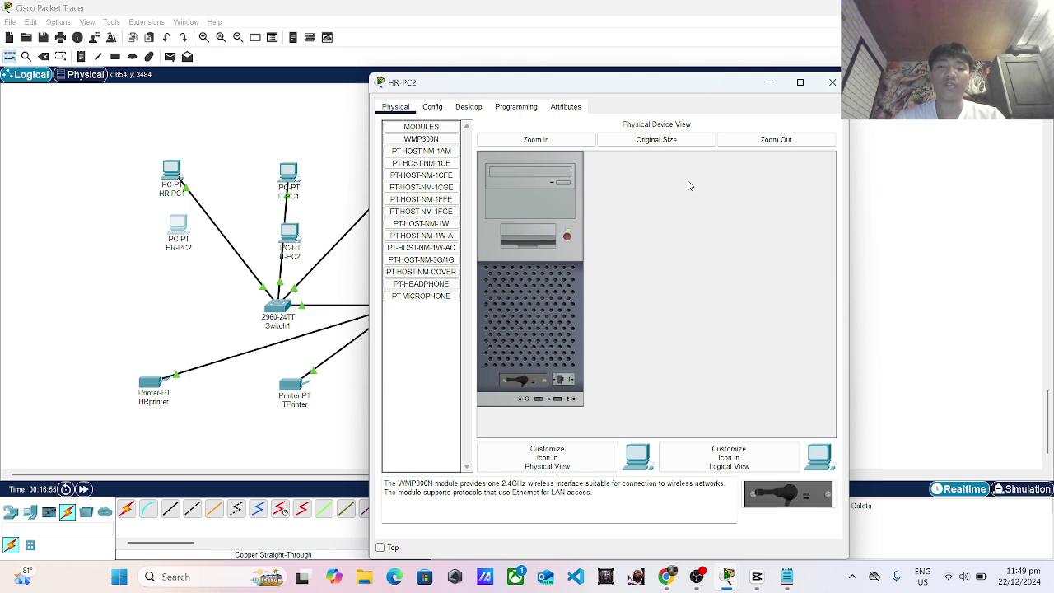
{"action": "left_click", "coordinate": [832, 82]}
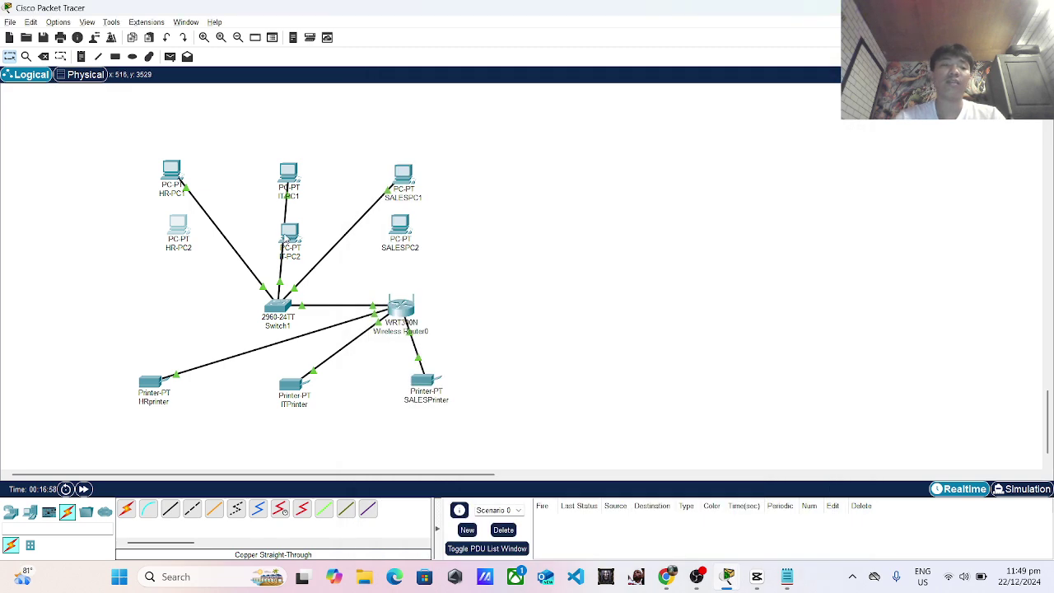
{"action": "left_click", "coordinate": [287, 235]}
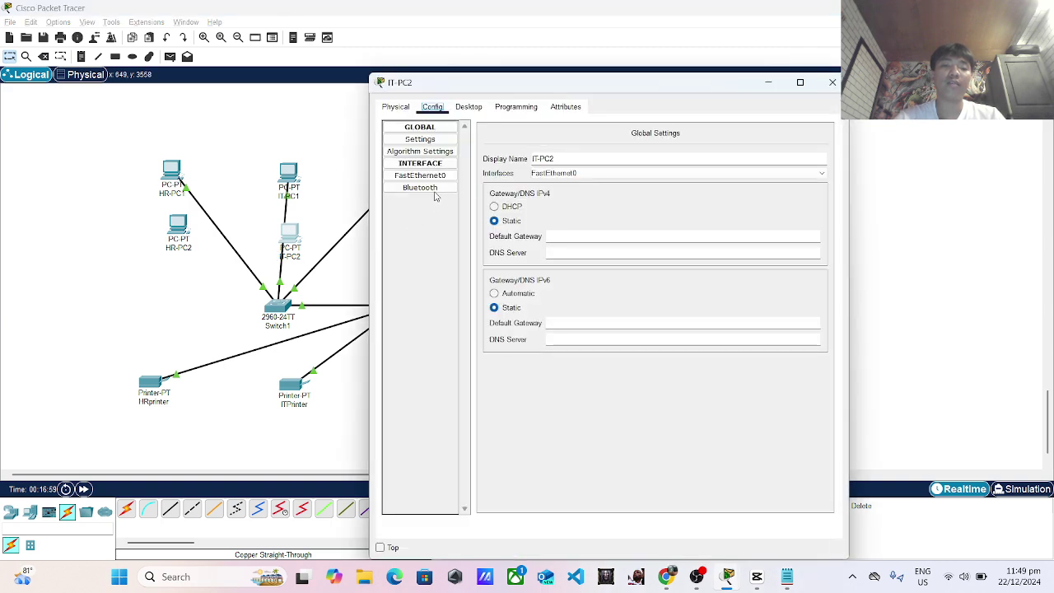
Swap IT-PC2's wired network card for a WMP300N wireless module.
{"action": "left_click", "coordinate": [398, 108]}
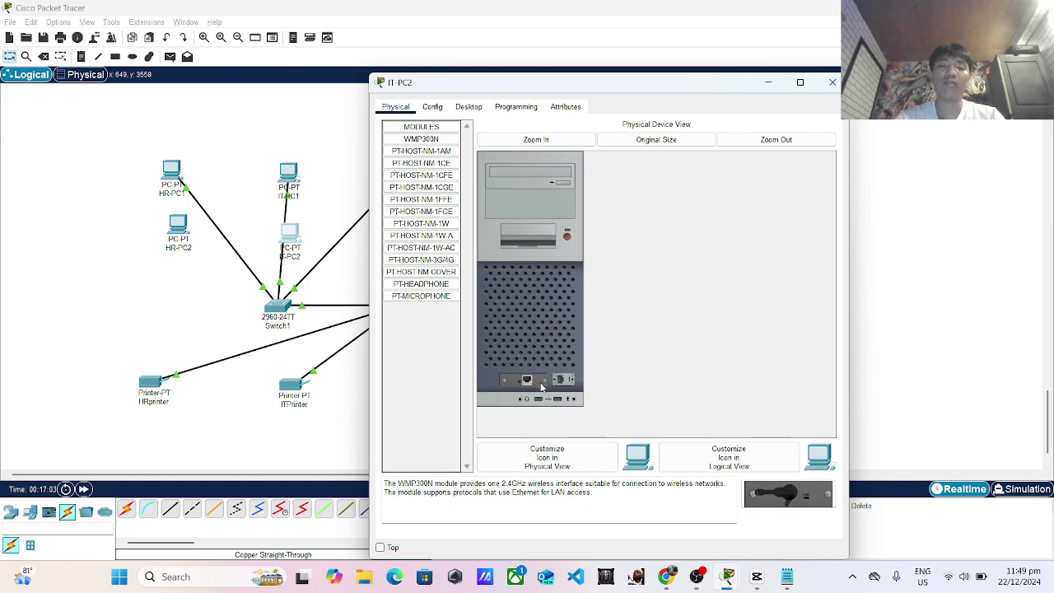
{"action": "left_click_drag", "start_coordinate": [529, 384], "coordinate": [435, 378]}
{"action": "left_click_drag", "start_coordinate": [779, 496], "coordinate": [525, 381]}
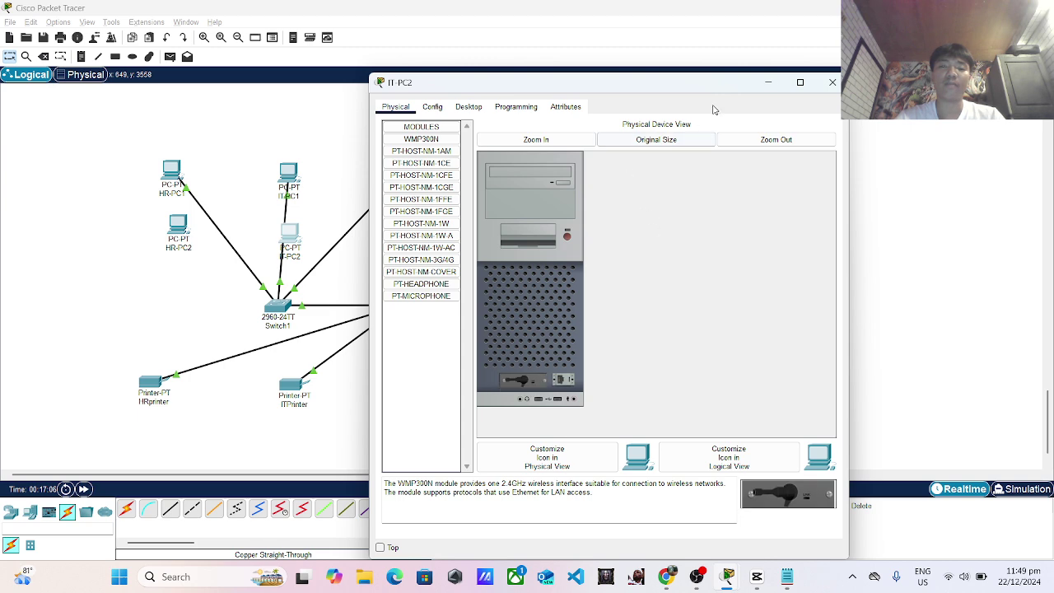
{"action": "left_click", "coordinate": [834, 84]}
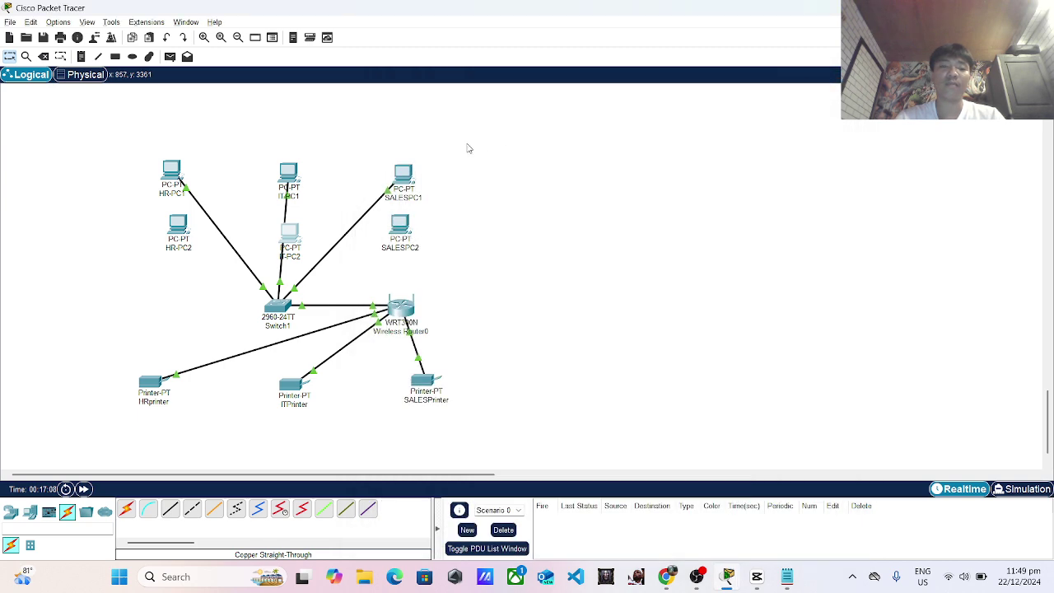
Power off SALESPC2, replace its wired card with a WMP300N module, and verify it.
{"action": "left_click", "coordinate": [400, 225]}
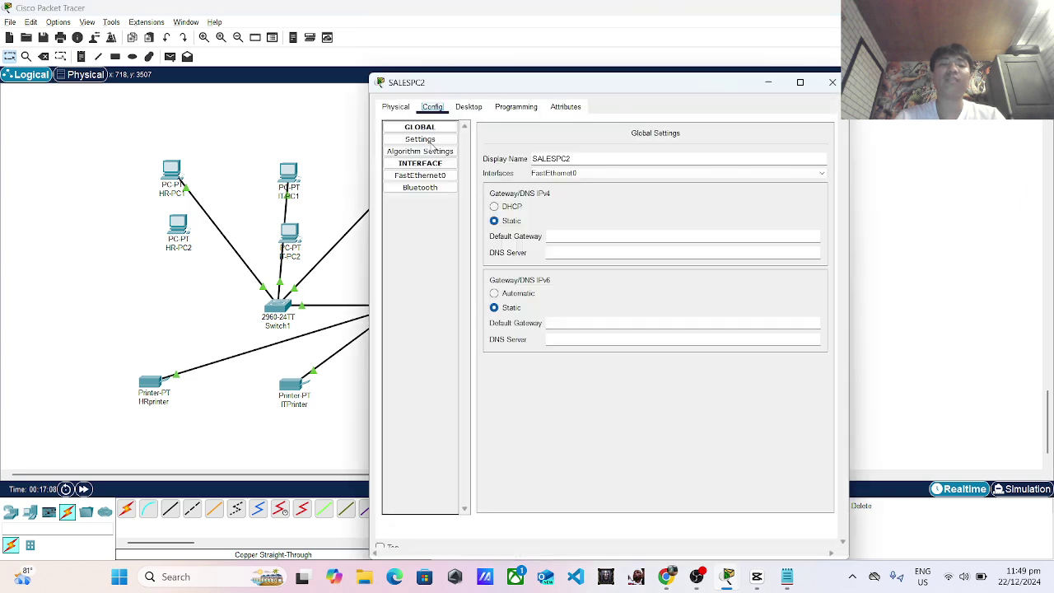
{"action": "left_click", "coordinate": [395, 107]}
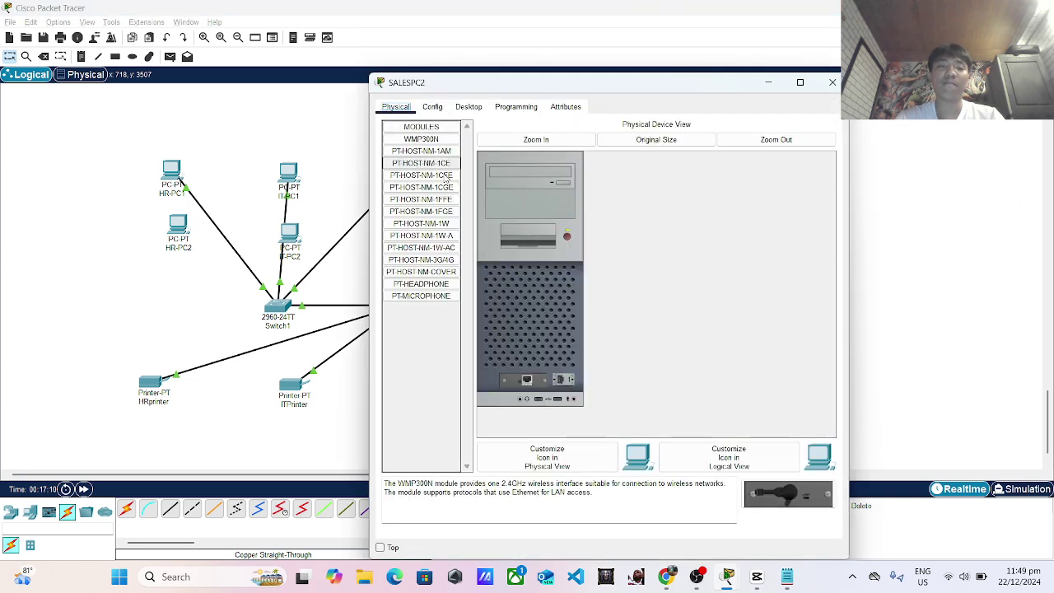
{"action": "left_click", "coordinate": [567, 236]}
{"action": "left_click_drag", "start_coordinate": [531, 380], "coordinate": [420, 350]}
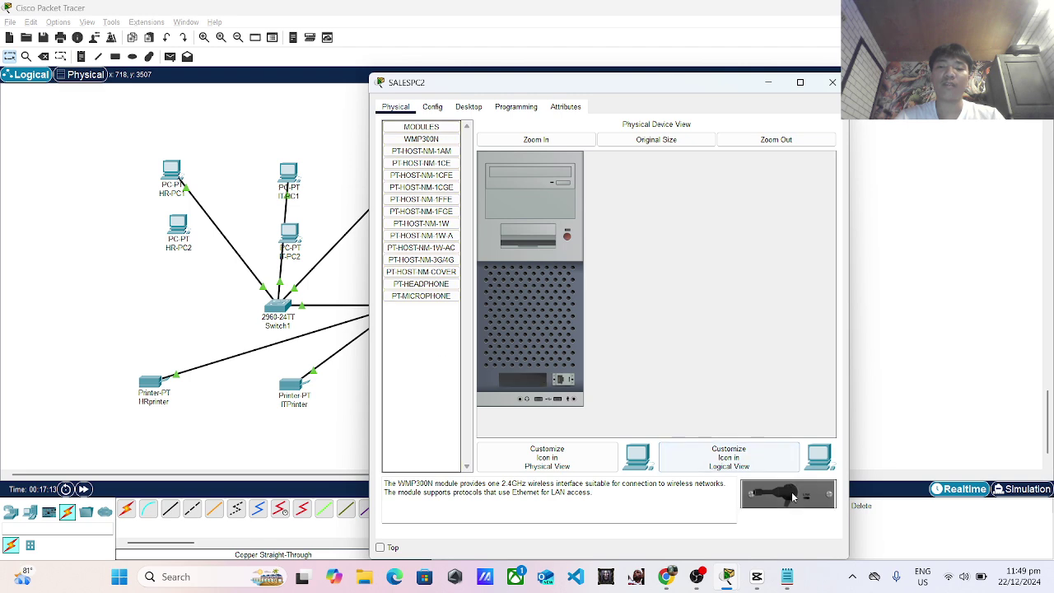
{"action": "left_click_drag", "start_coordinate": [788, 494], "coordinate": [531, 381]}
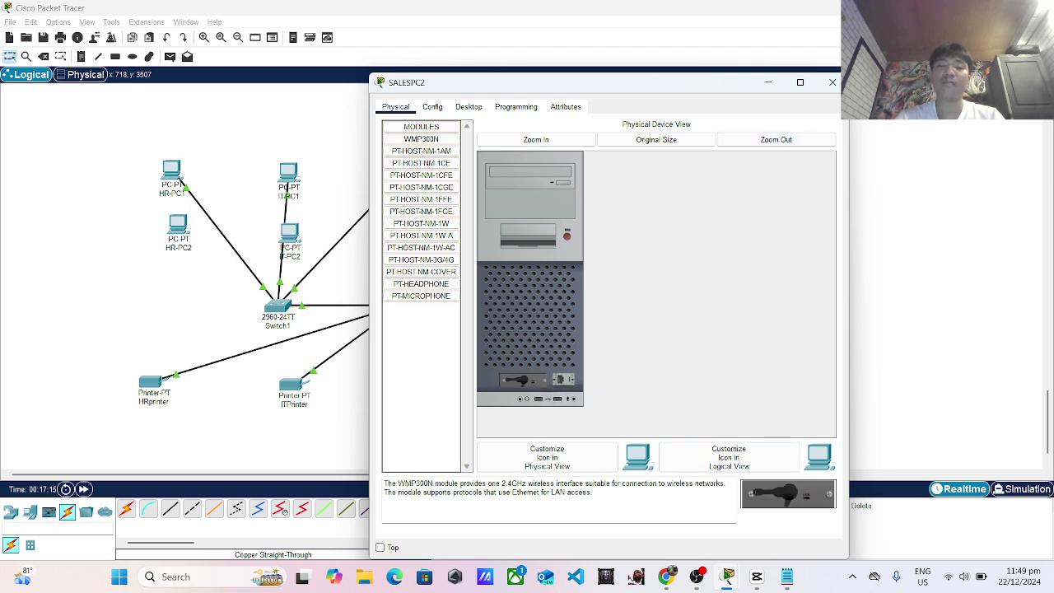
{"action": "left_click", "coordinate": [833, 83]}
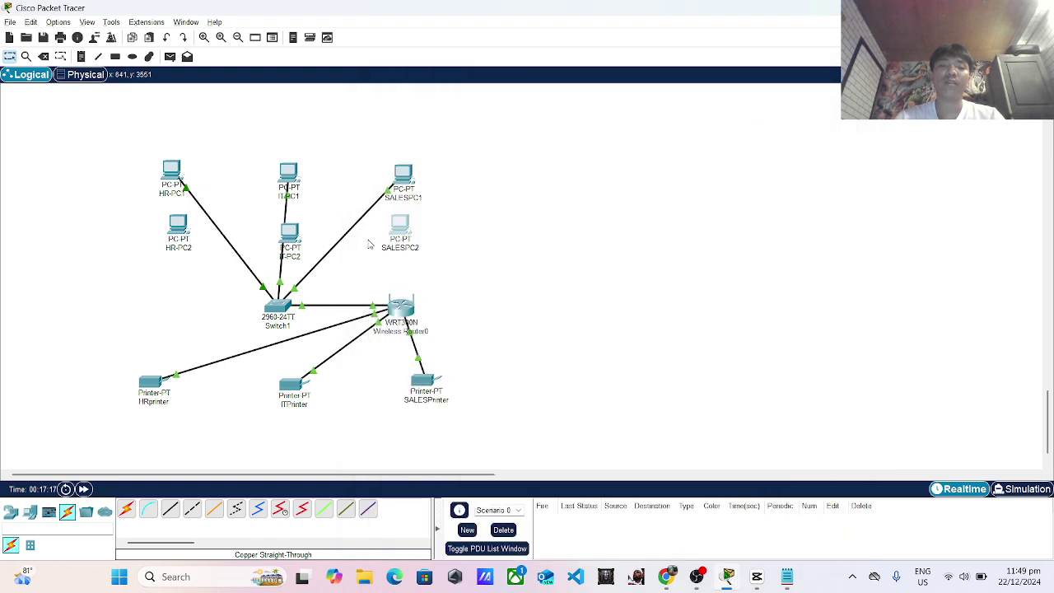
{"action": "left_click", "coordinate": [402, 228]}
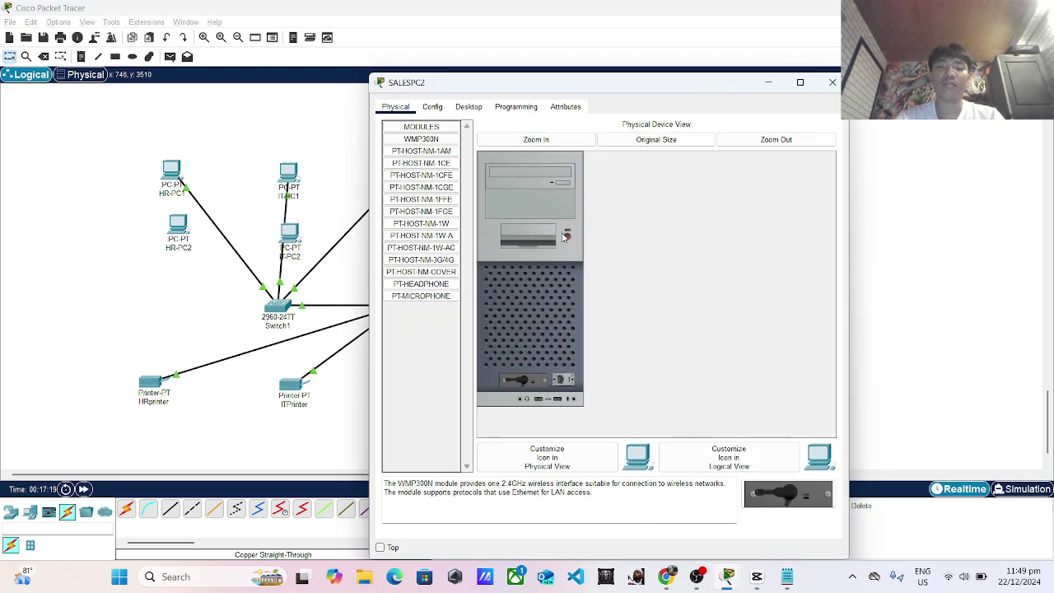
{"action": "left_click", "coordinate": [833, 82]}
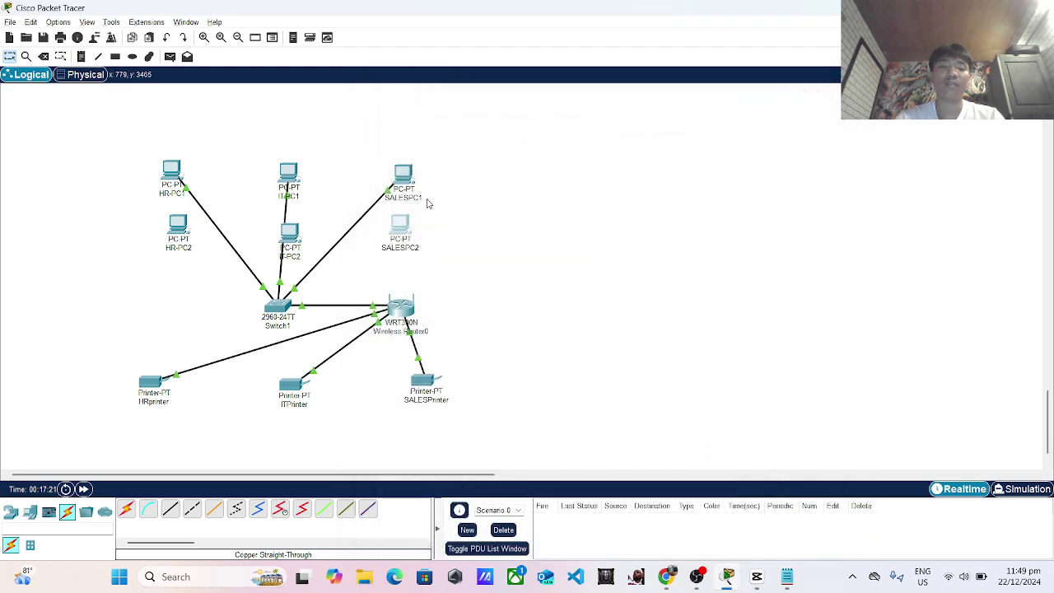
Recheck IT-PC2's installed module, then bring up HR-PC2's Desktop tools.
{"action": "left_click", "coordinate": [289, 233]}
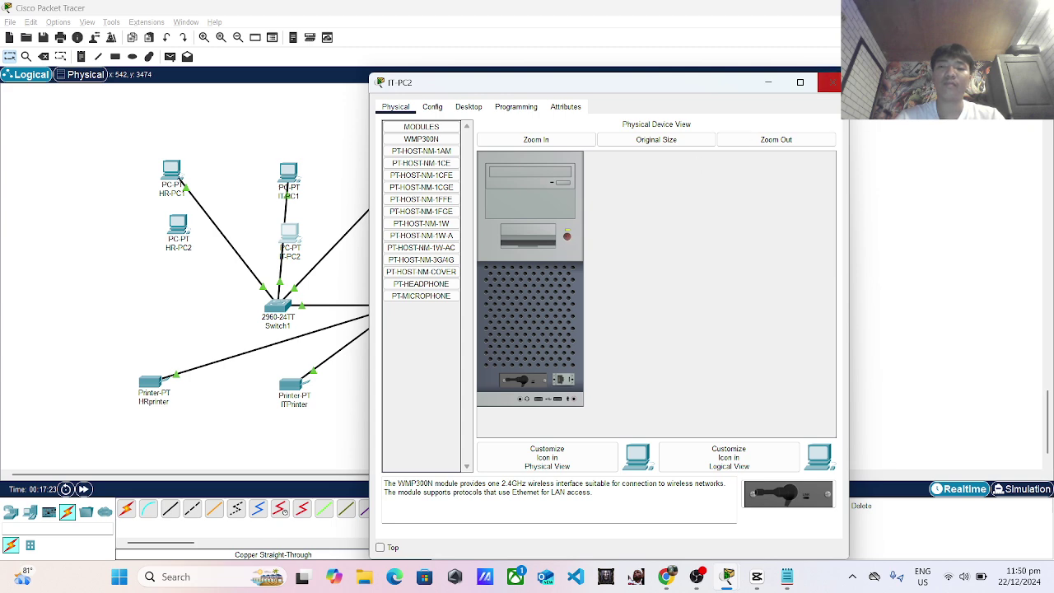
{"action": "left_click", "coordinate": [833, 82]}
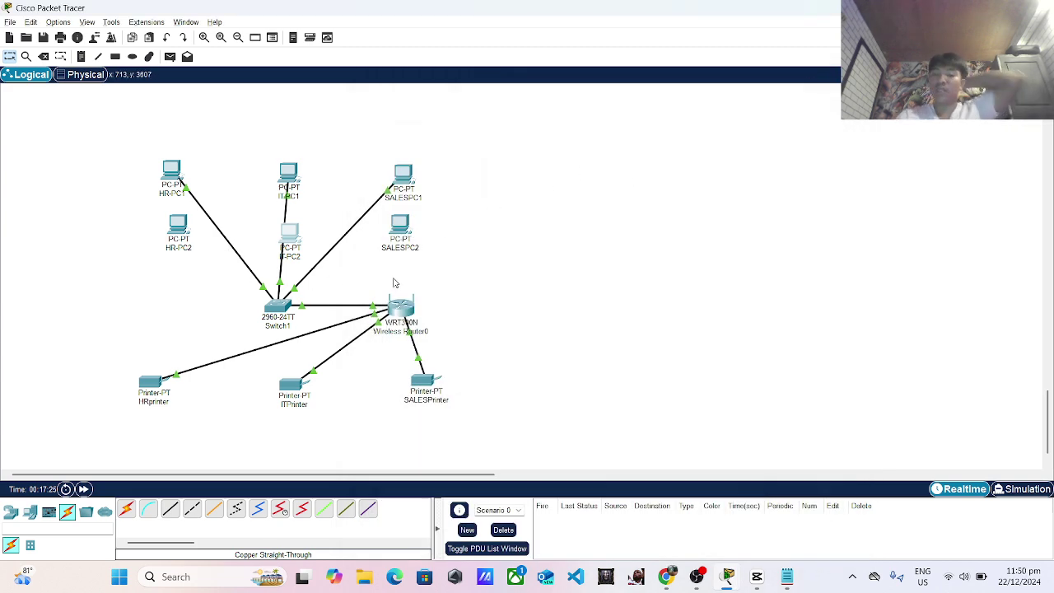
{"action": "left_click", "coordinate": [178, 224]}
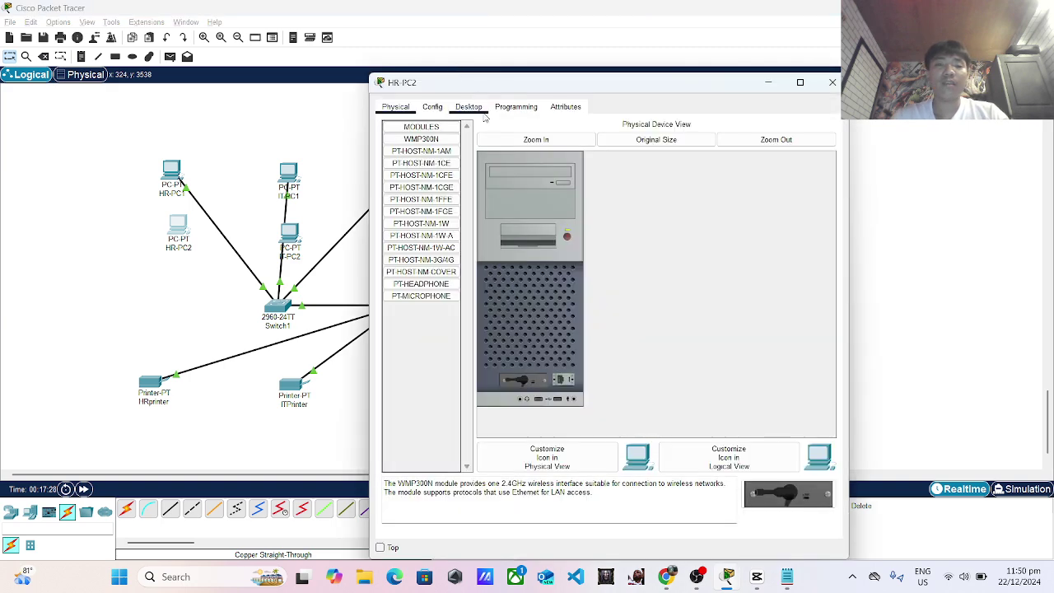
{"action": "left_click", "coordinate": [476, 109]}
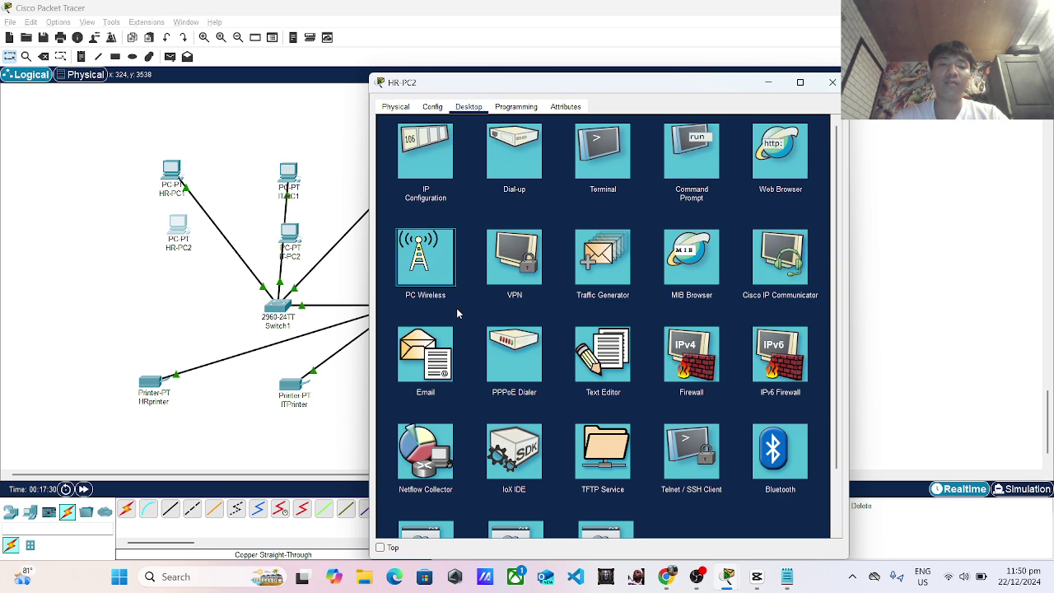
Join HR-PC2 to the Default network via PC Wireless using the WPA pre-shared key.
{"action": "left_click", "coordinate": [426, 259]}
{"action": "left_click", "coordinate": [474, 270]}
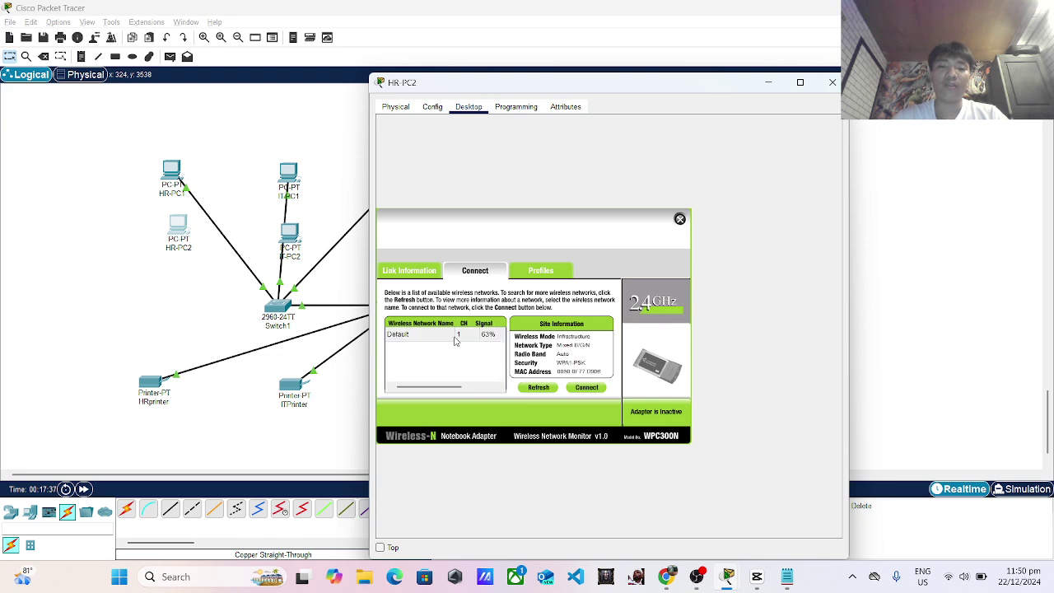
{"action": "left_click", "coordinate": [449, 335]}
{"action": "left_click", "coordinate": [586, 387]}
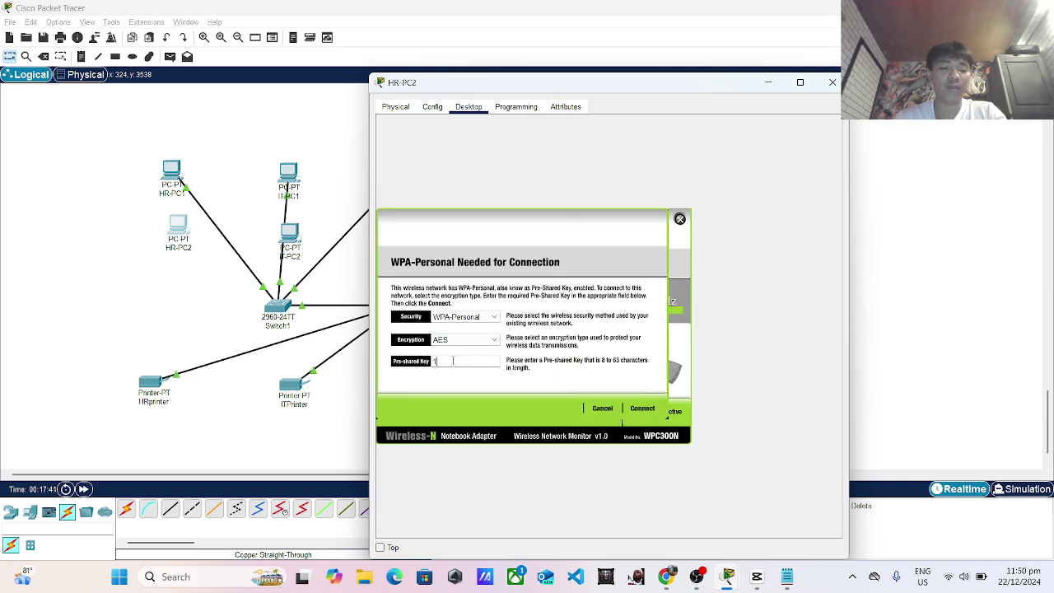
{"action": "type", "text": "123456789"}
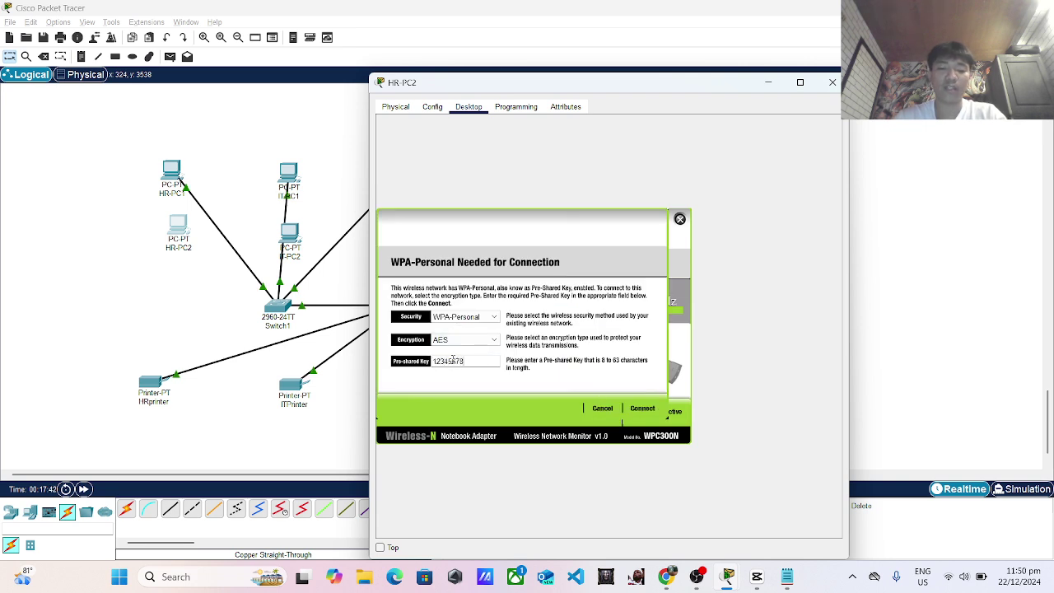
{"action": "left_click", "coordinate": [642, 410]}
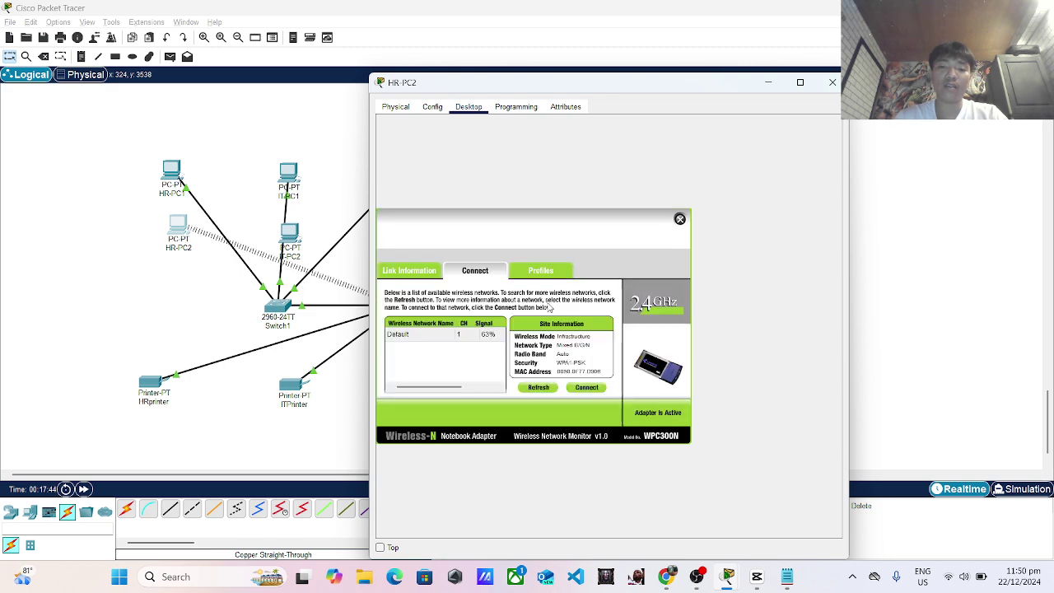
{"action": "left_click", "coordinate": [832, 84]}
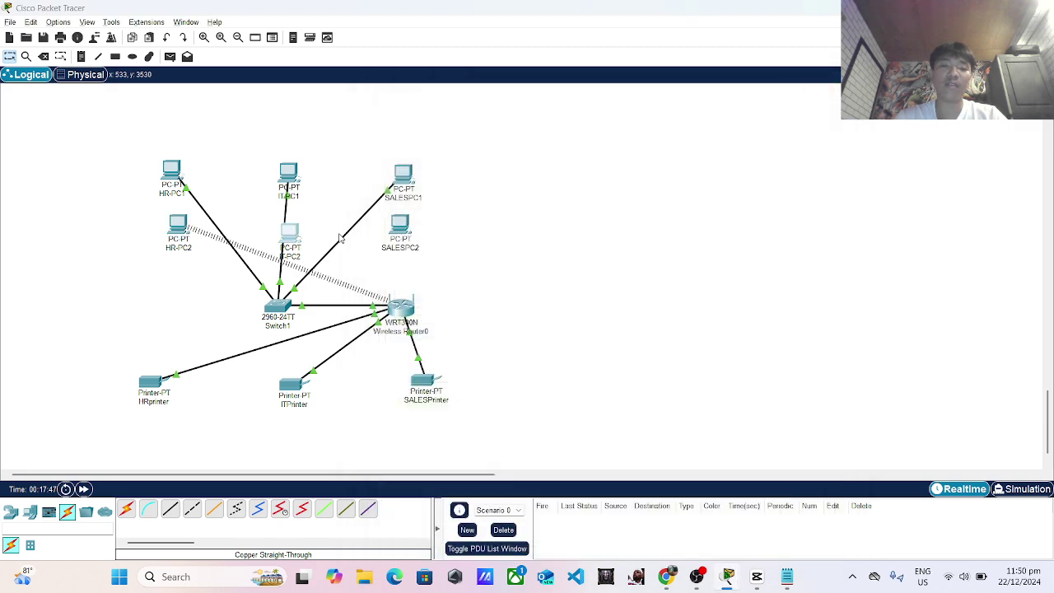
{"action": "left_click", "coordinate": [301, 239]}
Connect IT-PC2 to the Default network through PC Wireless with the pre-shared key.
{"action": "left_click", "coordinate": [469, 107]}
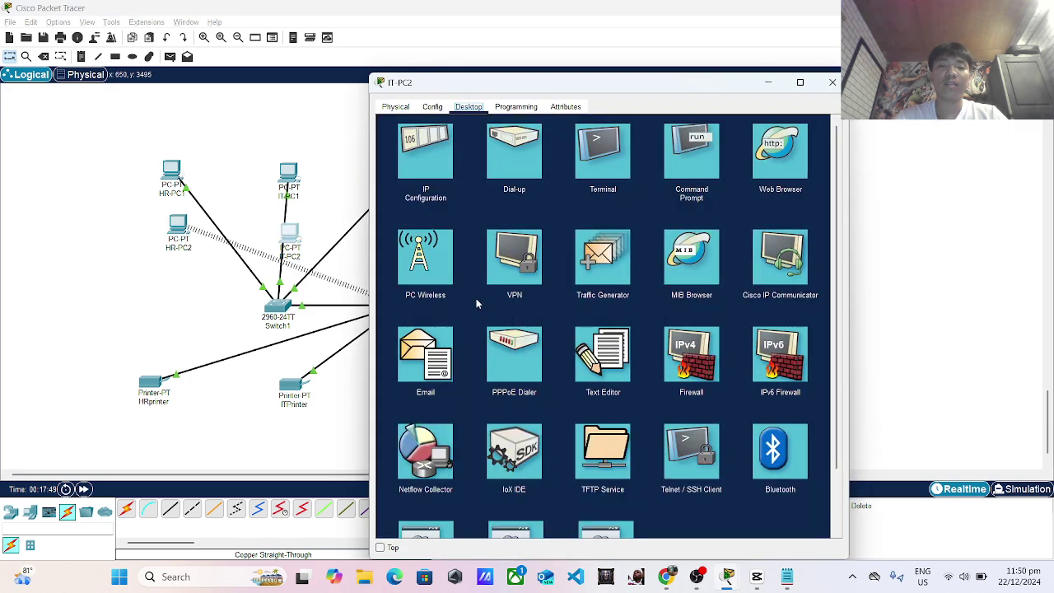
{"action": "left_click", "coordinate": [414, 272]}
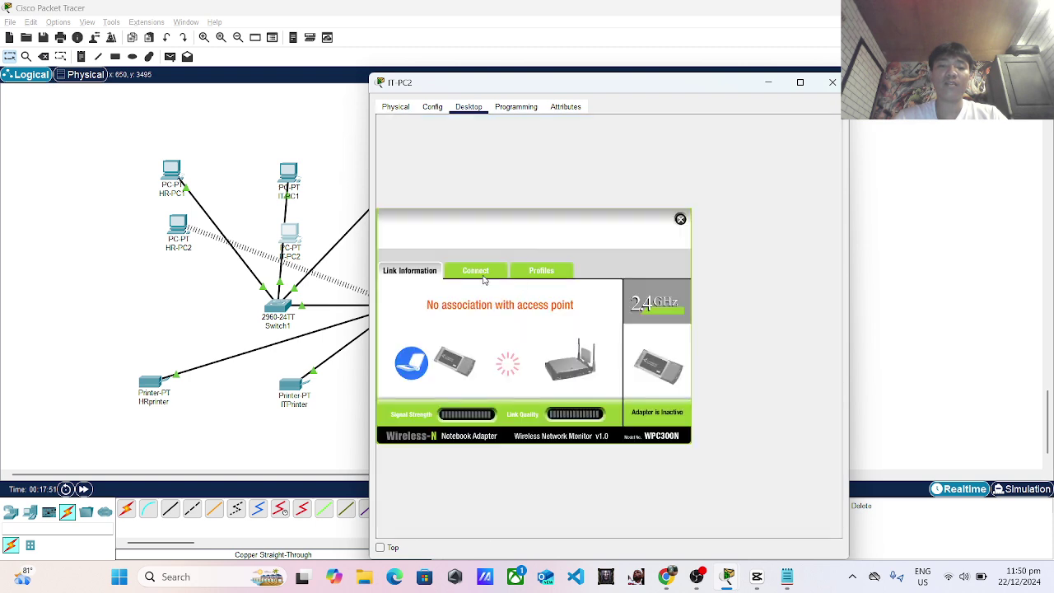
{"action": "left_click", "coordinate": [476, 273]}
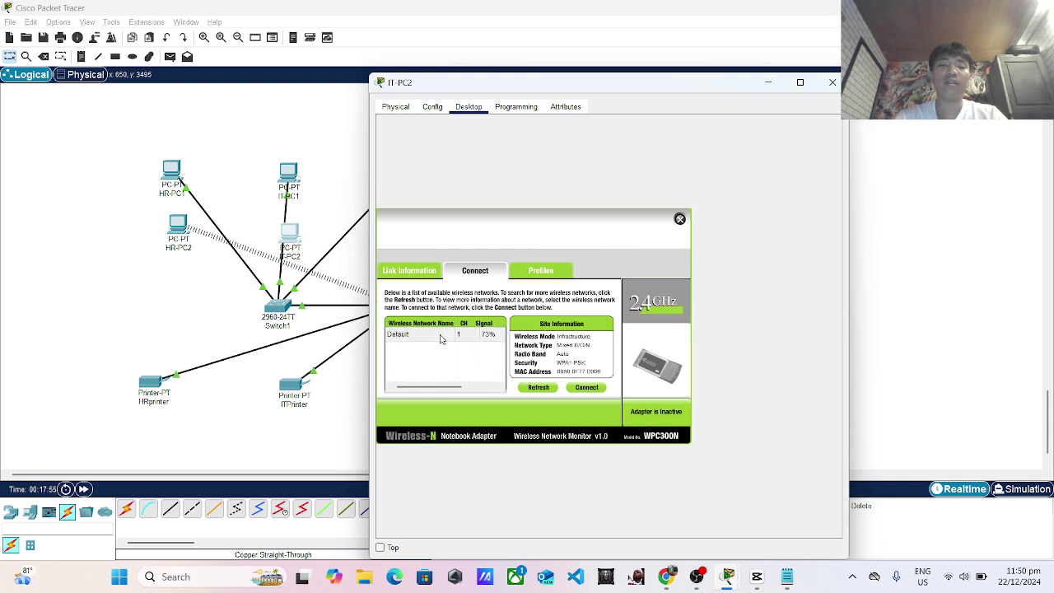
{"action": "left_click", "coordinate": [441, 335]}
{"action": "left_click", "coordinate": [587, 387]}
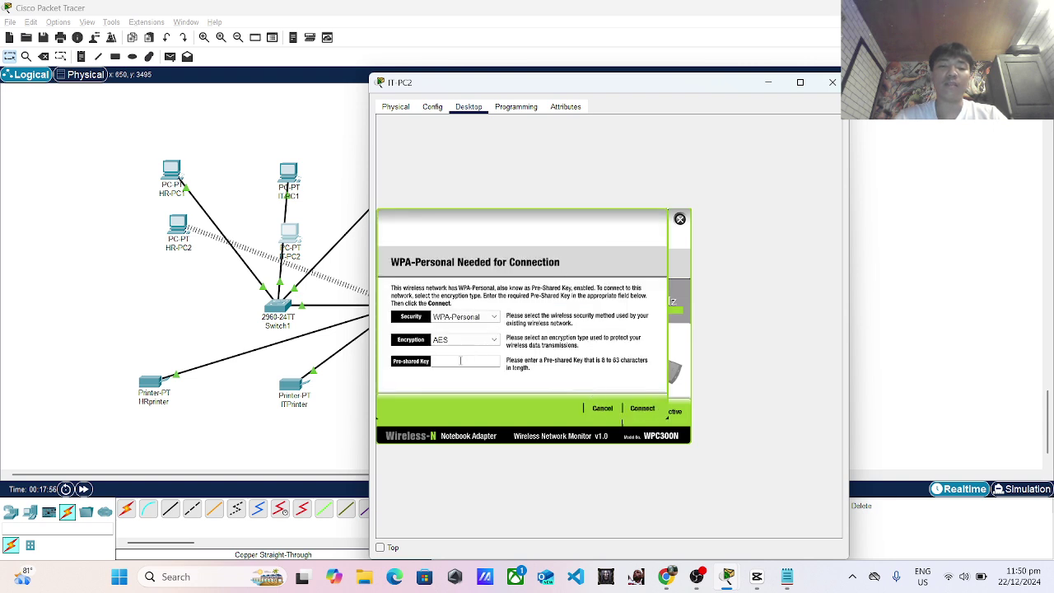
{"action": "type", "text": "123456789"}
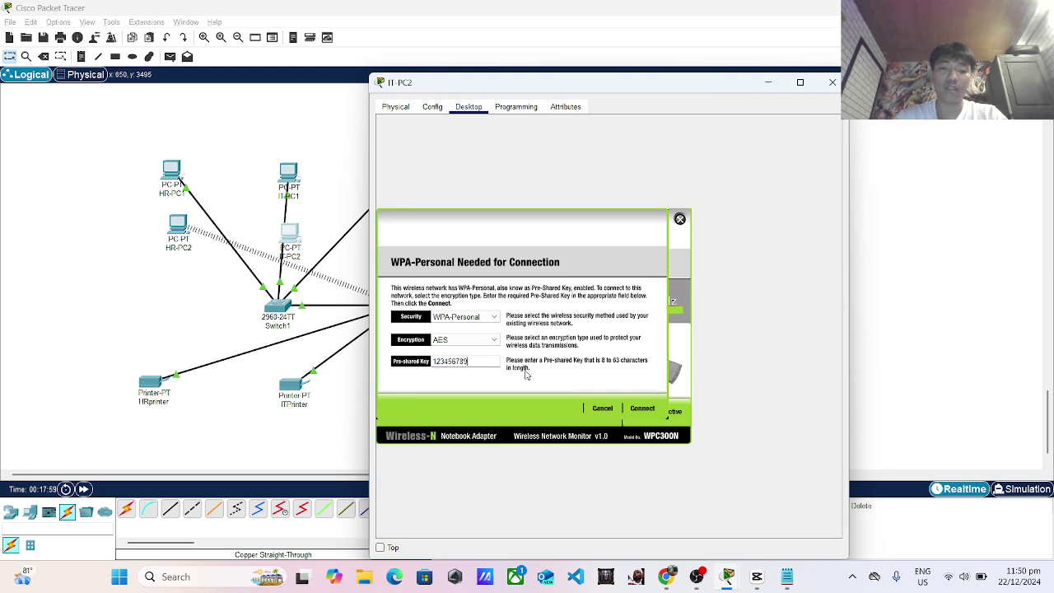
{"action": "left_click", "coordinate": [643, 408]}
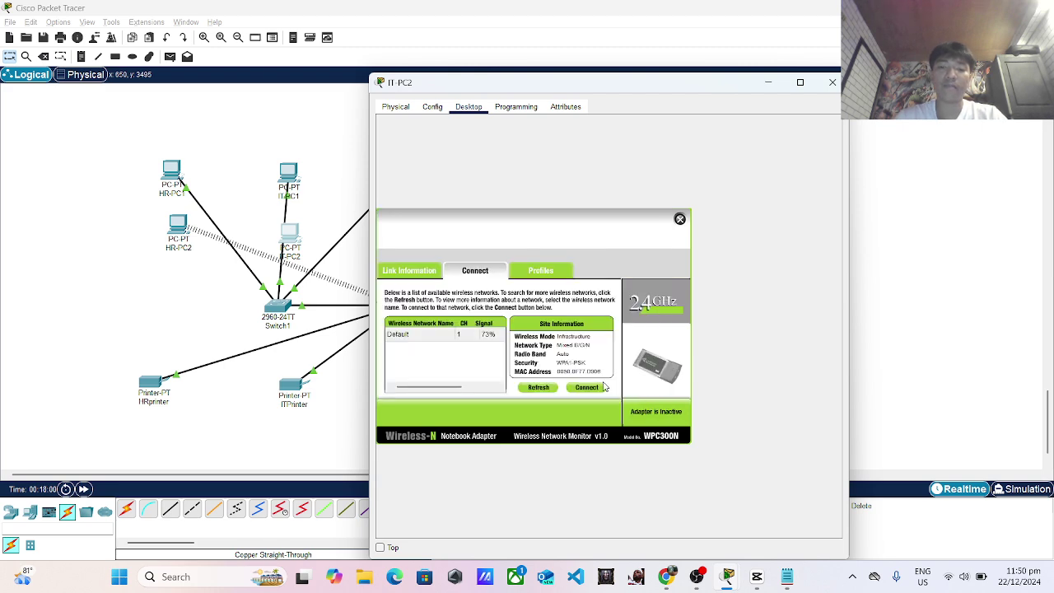
{"action": "left_click", "coordinate": [832, 82]}
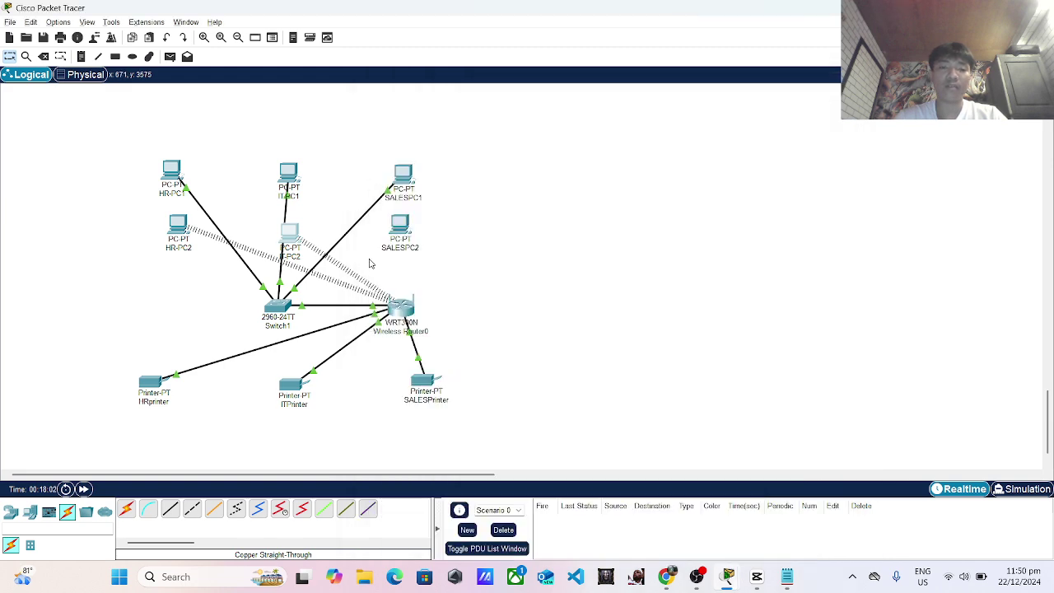
Connect SALES-PC2 to the Default network with the pre-shared key, then nudge the router right.
{"action": "left_click", "coordinate": [404, 249]}
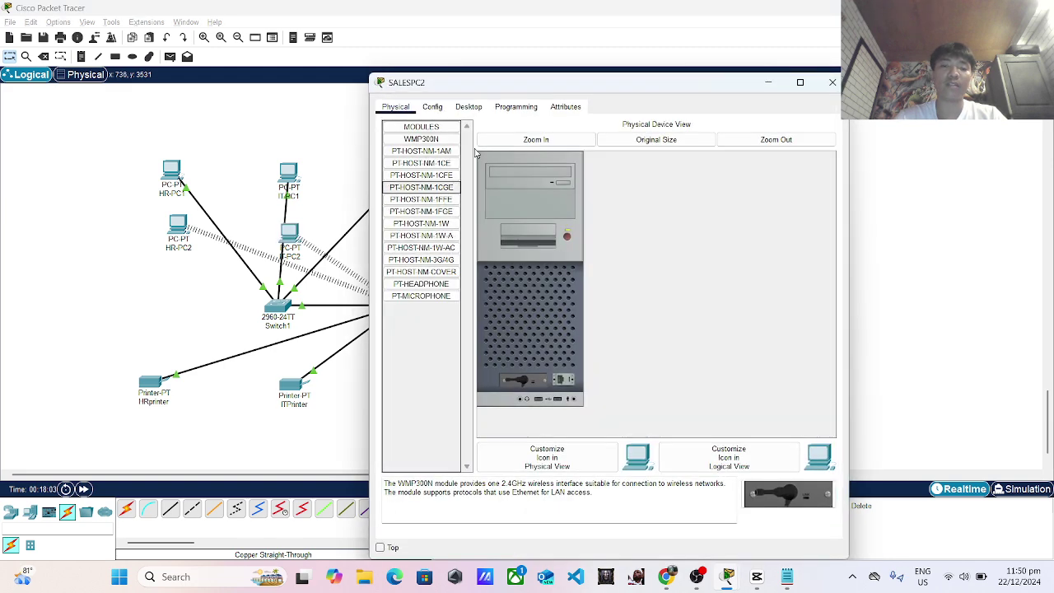
{"action": "left_click", "coordinate": [468, 106]}
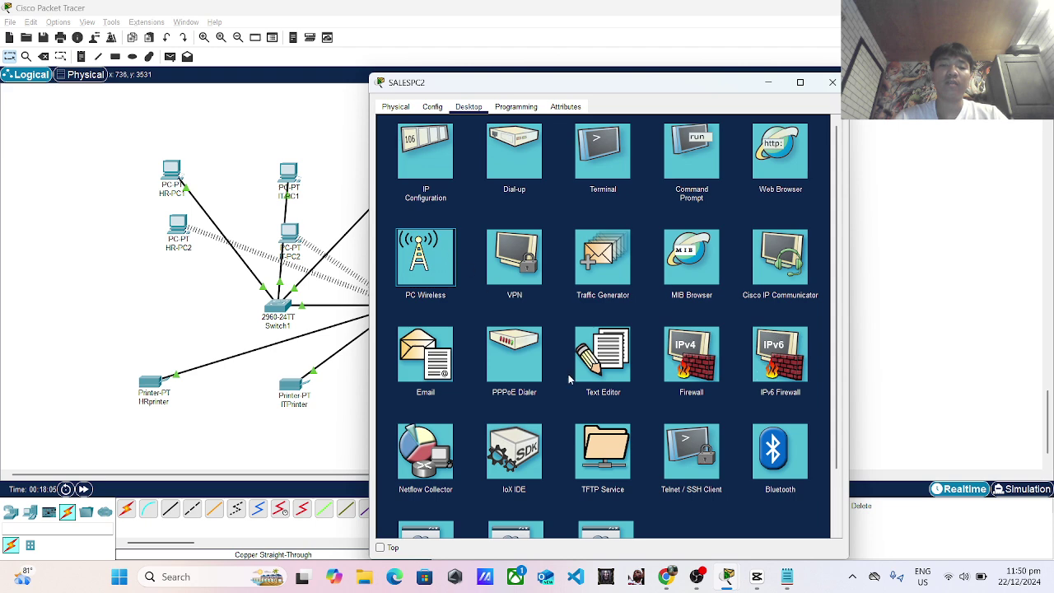
{"action": "left_click", "coordinate": [453, 267]}
{"action": "left_click", "coordinate": [474, 271]}
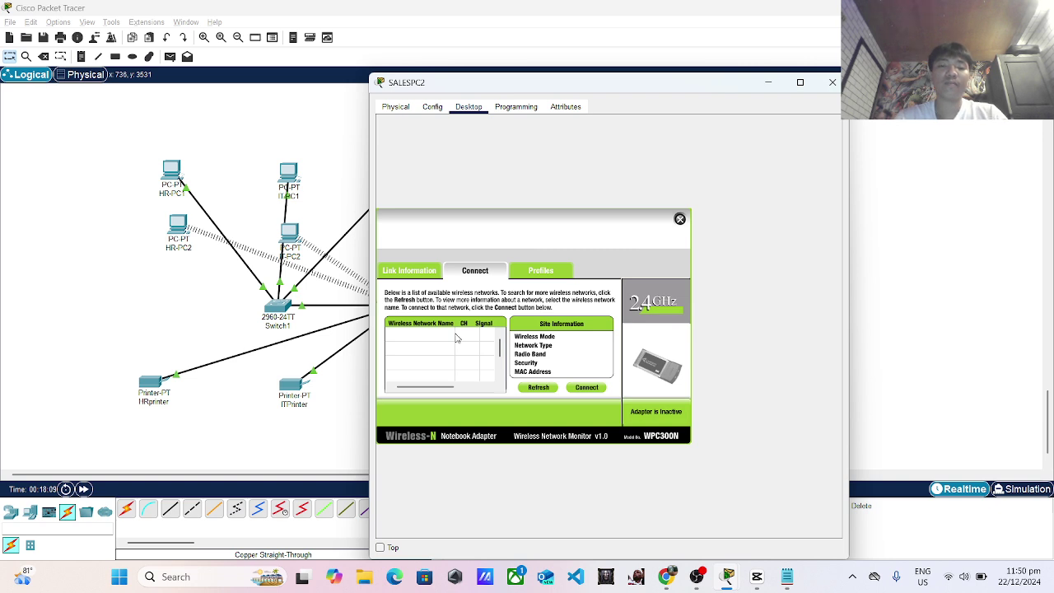
{"action": "left_click", "coordinate": [448, 334]}
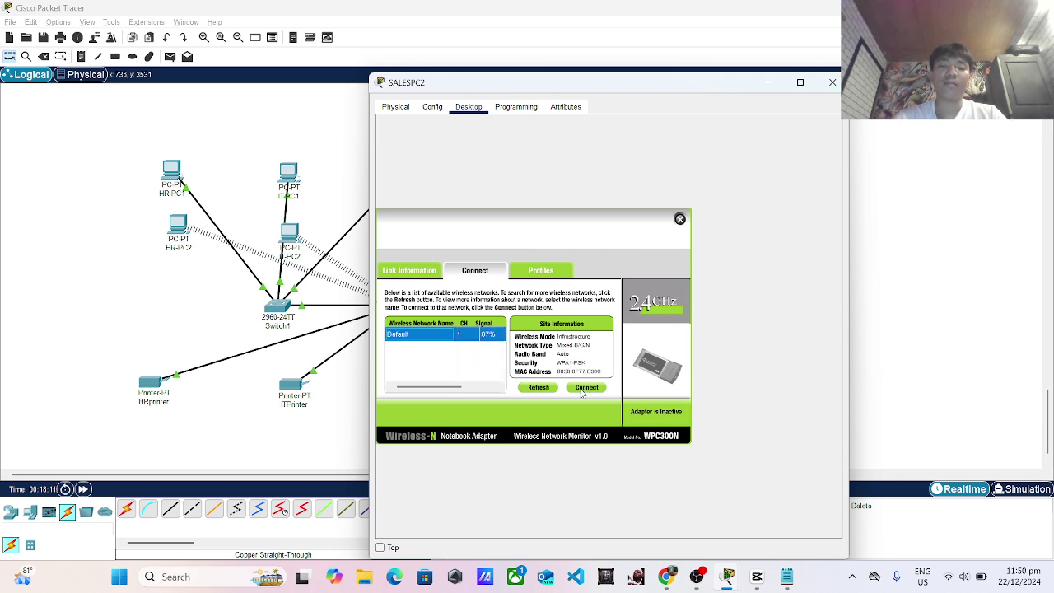
{"action": "left_click", "coordinate": [582, 388]}
{"action": "left_click", "coordinate": [643, 409]}
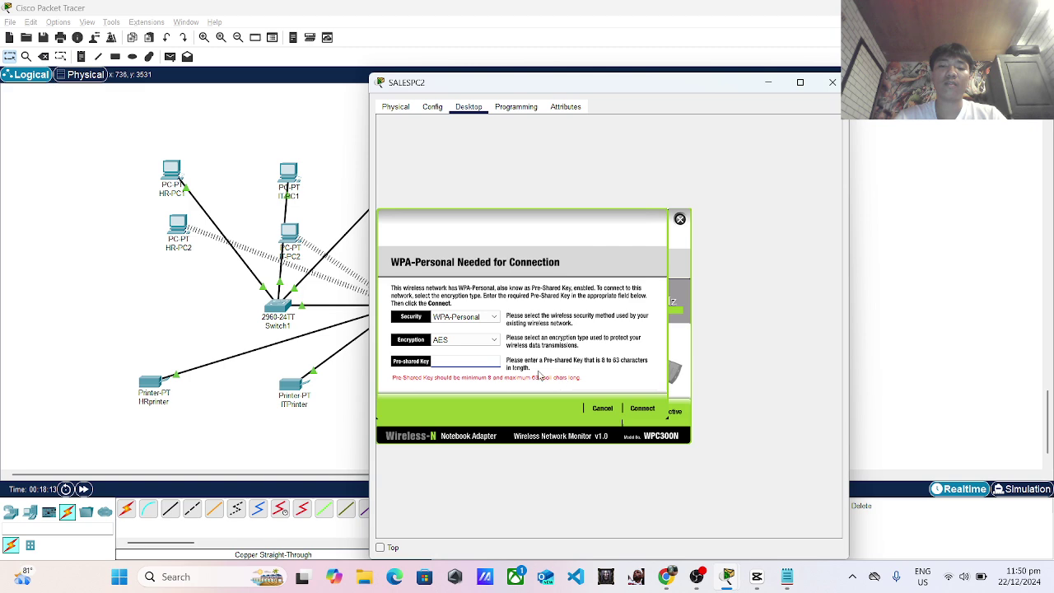
{"action": "type", "text": "123456789"}
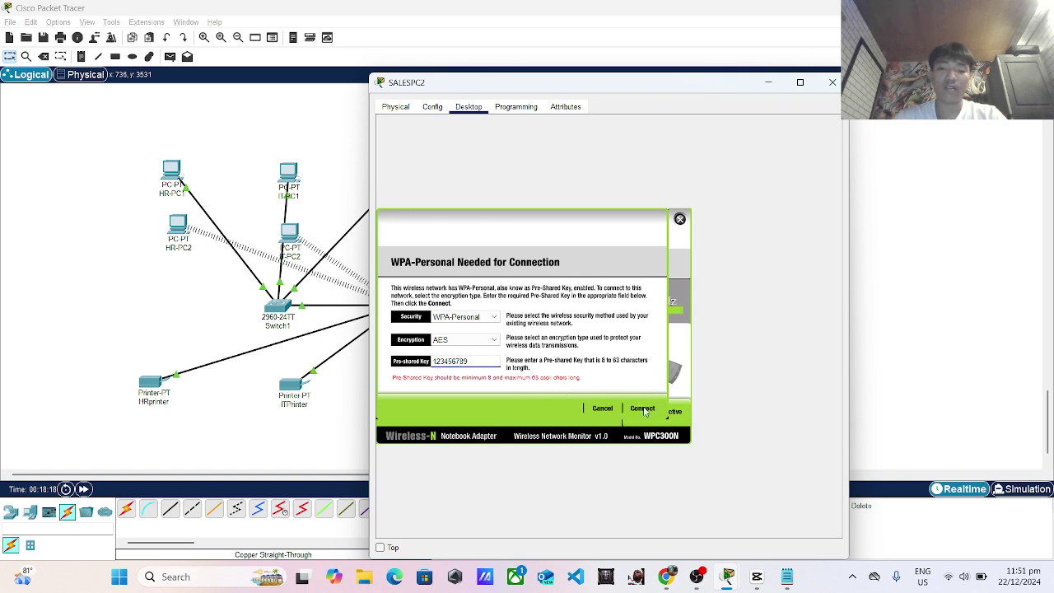
{"action": "left_click", "coordinate": [644, 409]}
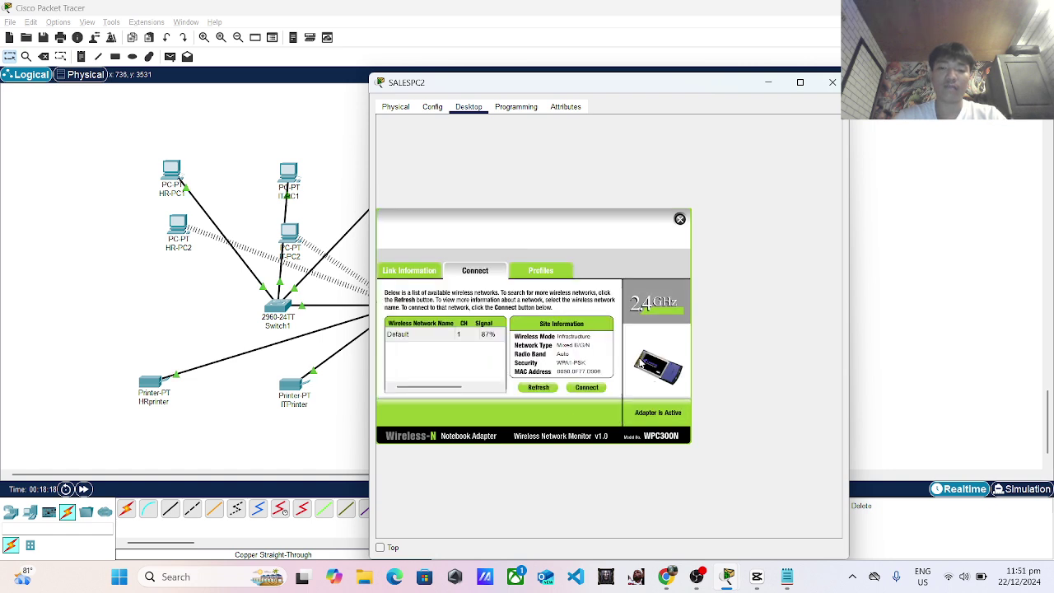
{"action": "left_click", "coordinate": [830, 83]}
{"action": "left_click_drag", "start_coordinate": [402, 314], "coordinate": [411, 314]}
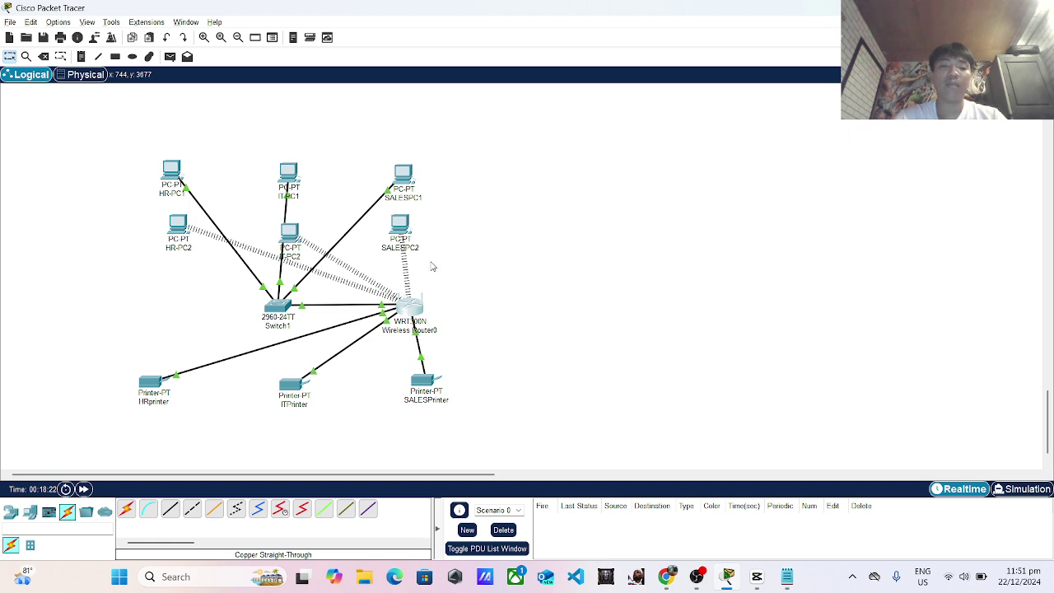
Review the router's wireless settings and change its LAN IPv4 address to 192.168.1.110.
{"action": "left_click", "coordinate": [409, 307]}
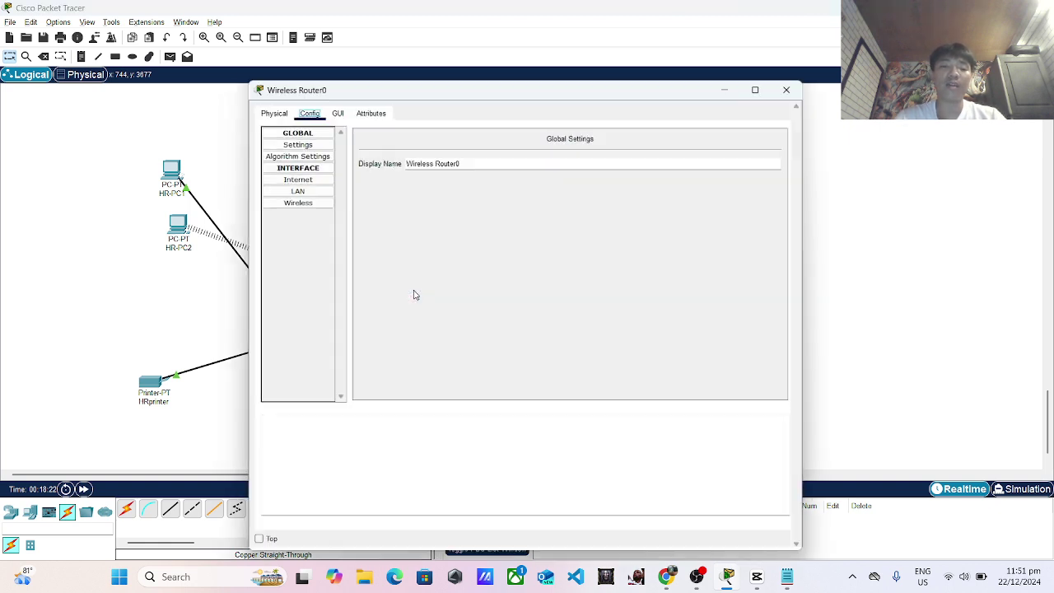
{"action": "left_click", "coordinate": [291, 200]}
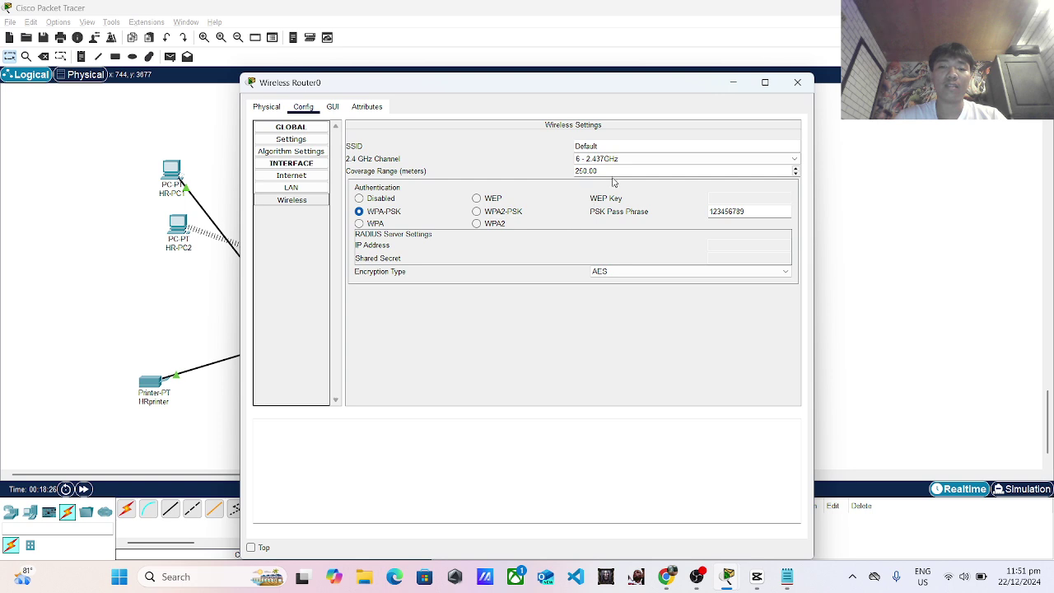
{"action": "left_click", "coordinate": [291, 189]}
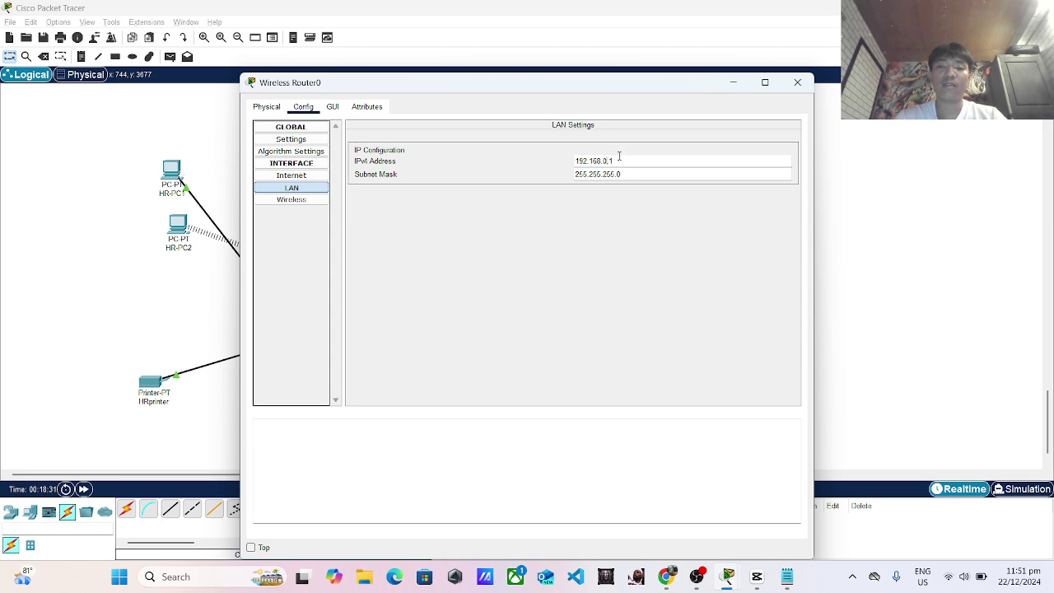
{"action": "key", "text": "BackSpace"}
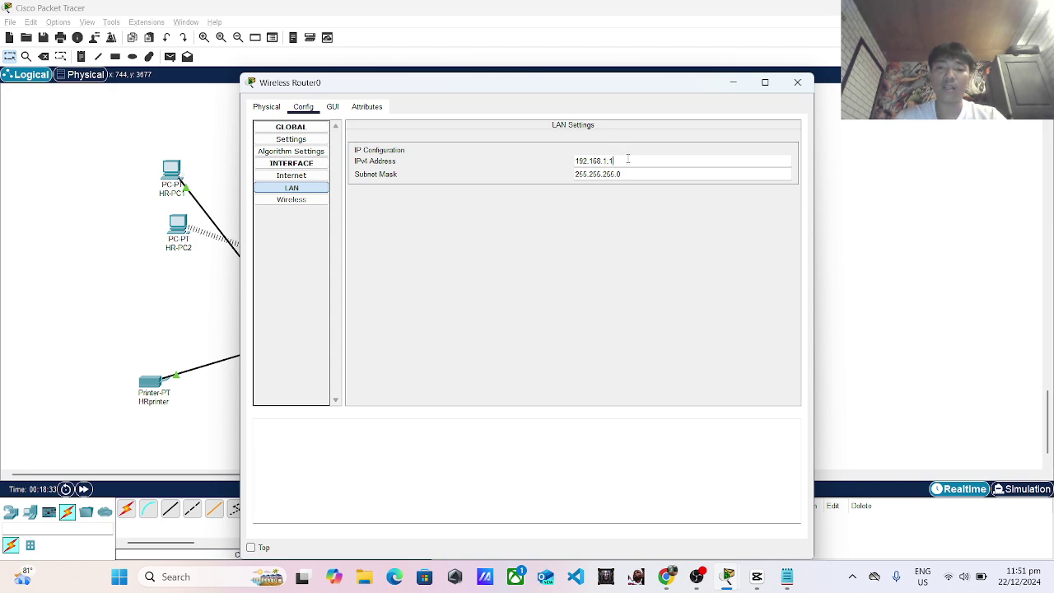
{"action": "type", "text": "1"}
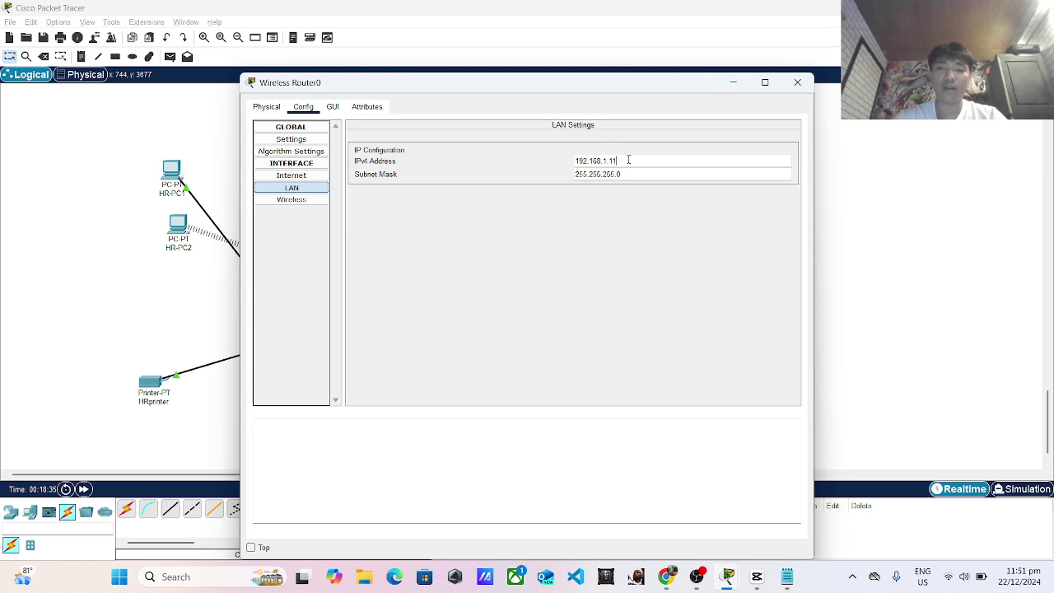
{"action": "type", "text": "0"}
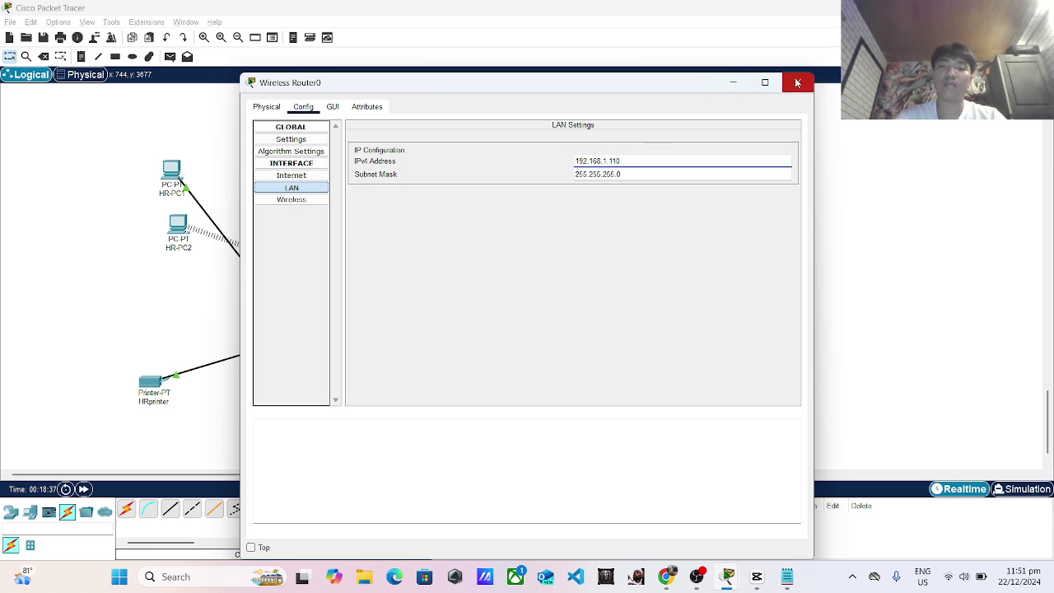
{"action": "left_click", "coordinate": [798, 84]}
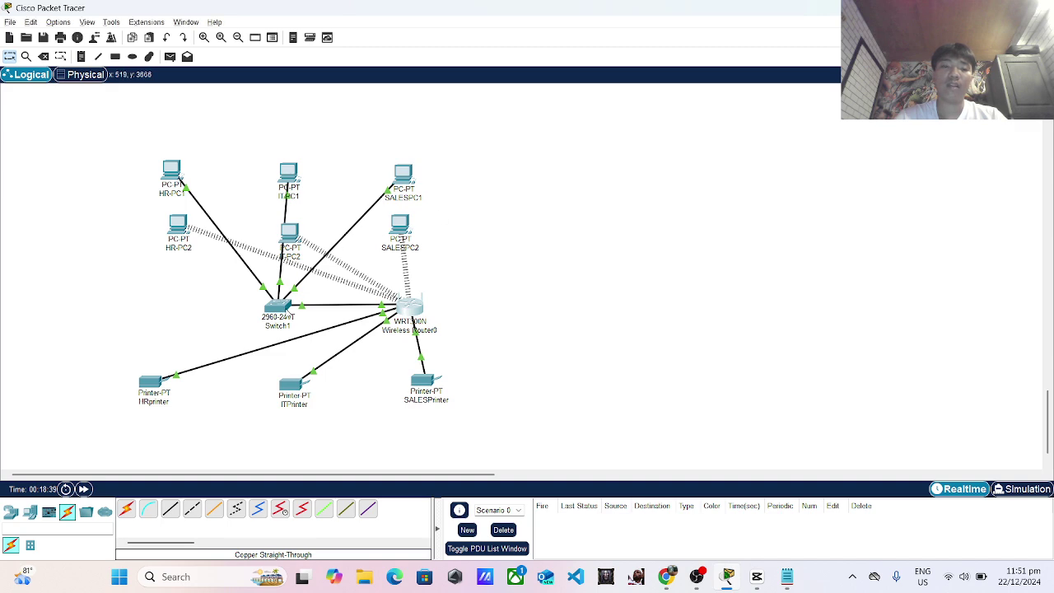
Browse Switch1's Config tab: VLAN Database, global Settings and Algorithm Settings.
{"action": "left_click", "coordinate": [278, 306]}
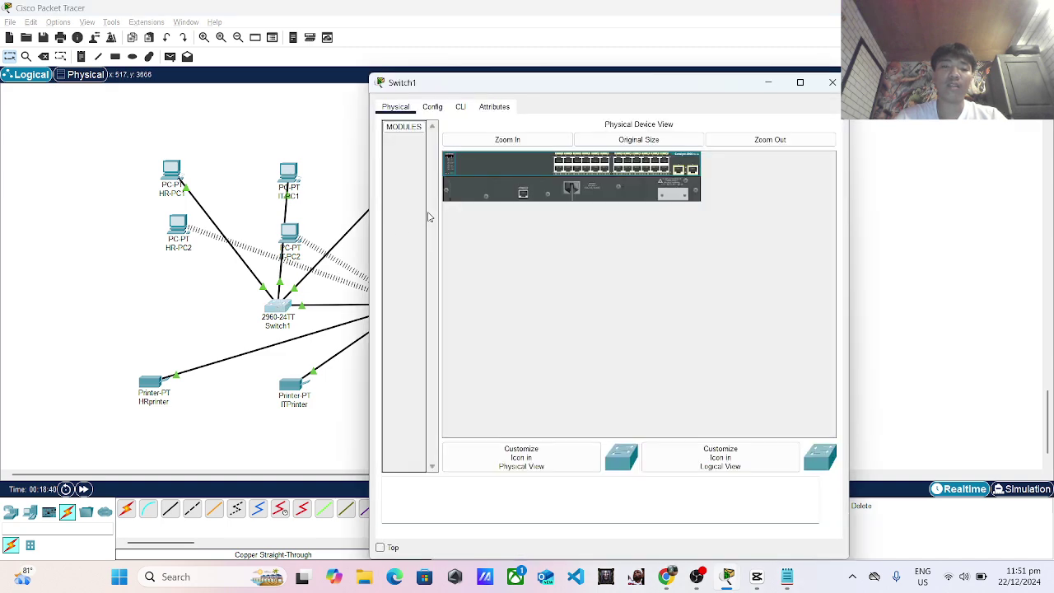
{"action": "left_click", "coordinate": [435, 108]}
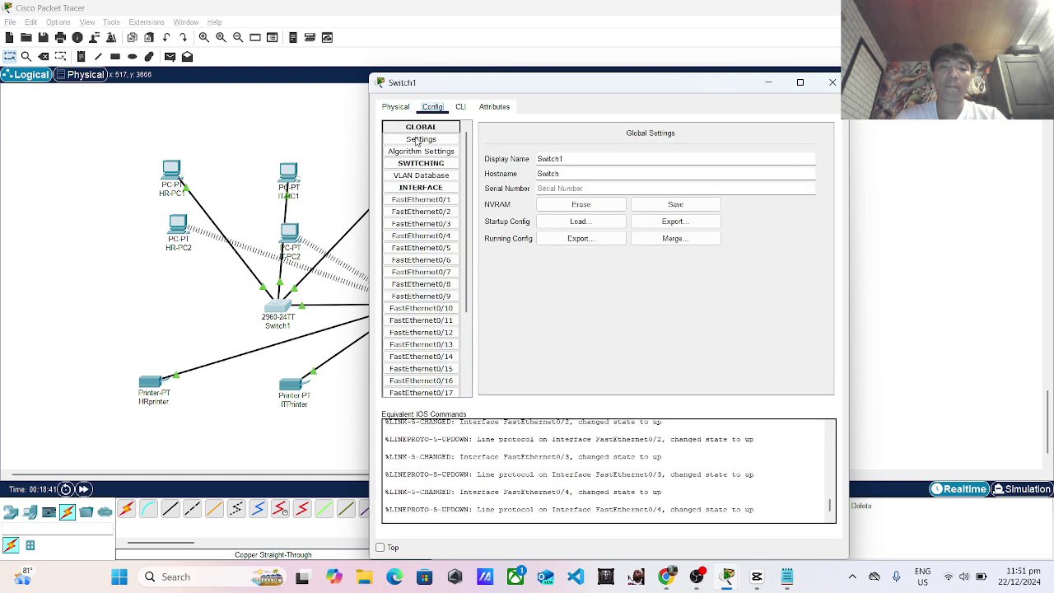
{"action": "left_click", "coordinate": [435, 189]}
{"action": "left_click", "coordinate": [439, 188]}
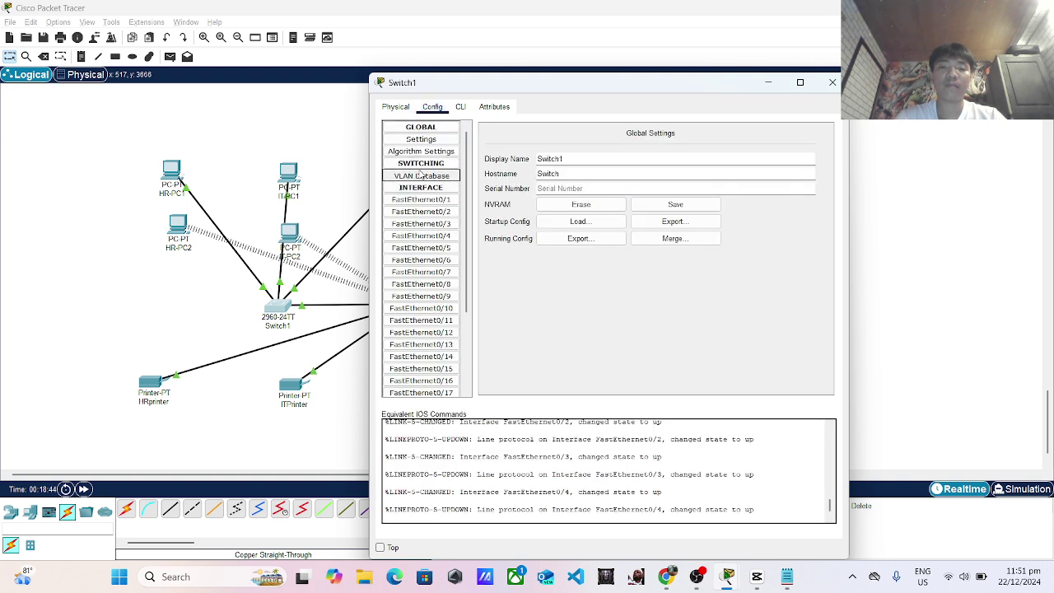
{"action": "left_click", "coordinate": [427, 176]}
{"action": "left_click", "coordinate": [443, 165]}
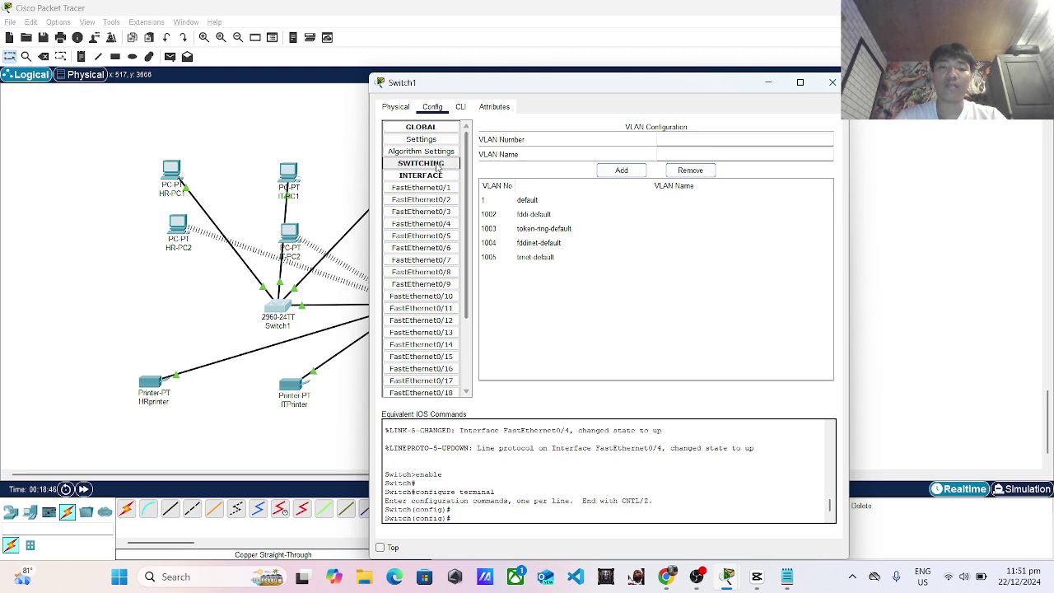
{"action": "left_click", "coordinate": [434, 166]}
{"action": "left_click", "coordinate": [425, 176]}
{"action": "left_click", "coordinate": [426, 177]}
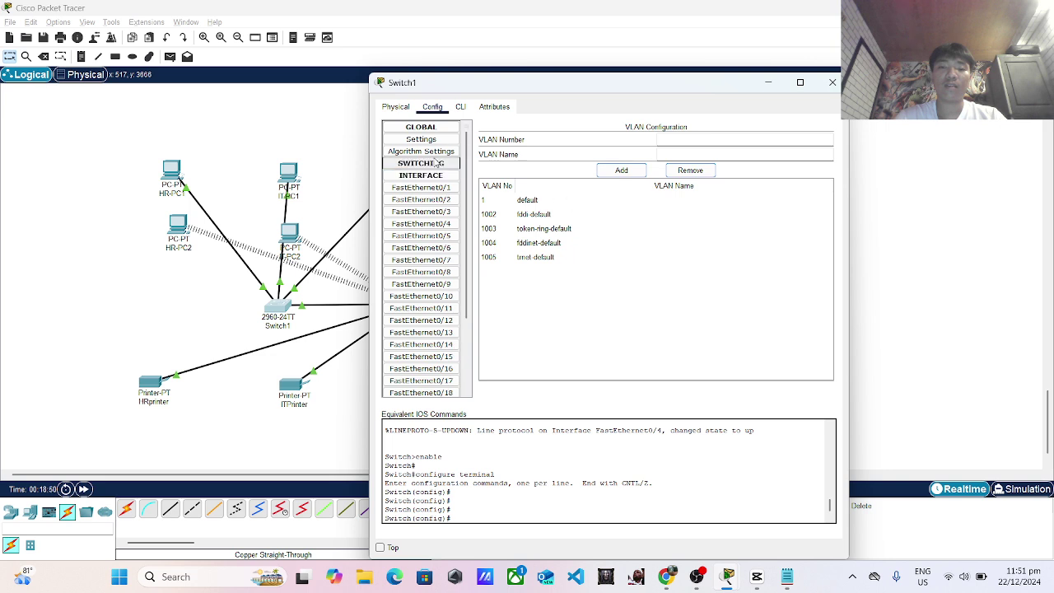
{"action": "left_click", "coordinate": [429, 152]}
{"action": "left_click", "coordinate": [433, 140]}
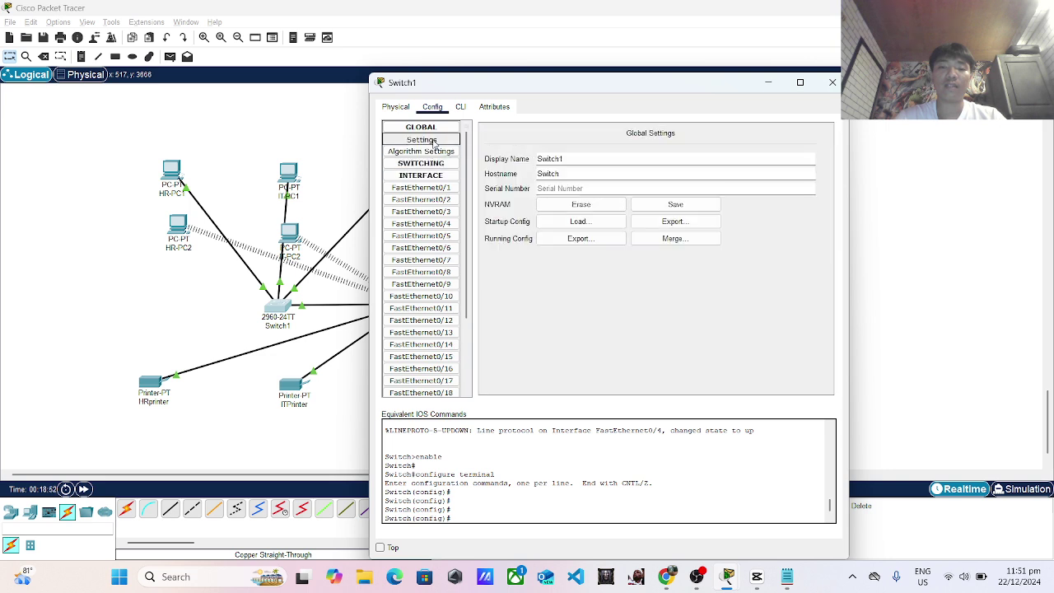
Review Switch1's VLAN list and FastEthernet0/1–0/2 port settings, then close the window.
{"action": "scroll", "coordinate": [429, 173], "scroll_direction": "down", "scroll_amount": 3}
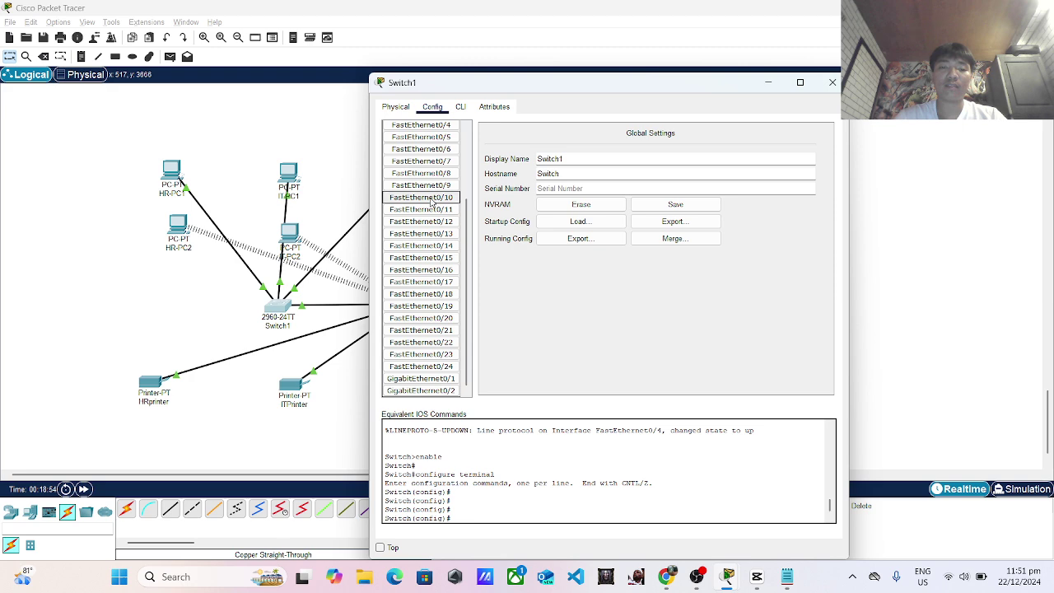
{"action": "scroll", "coordinate": [431, 200], "scroll_direction": "up", "scroll_amount": 4}
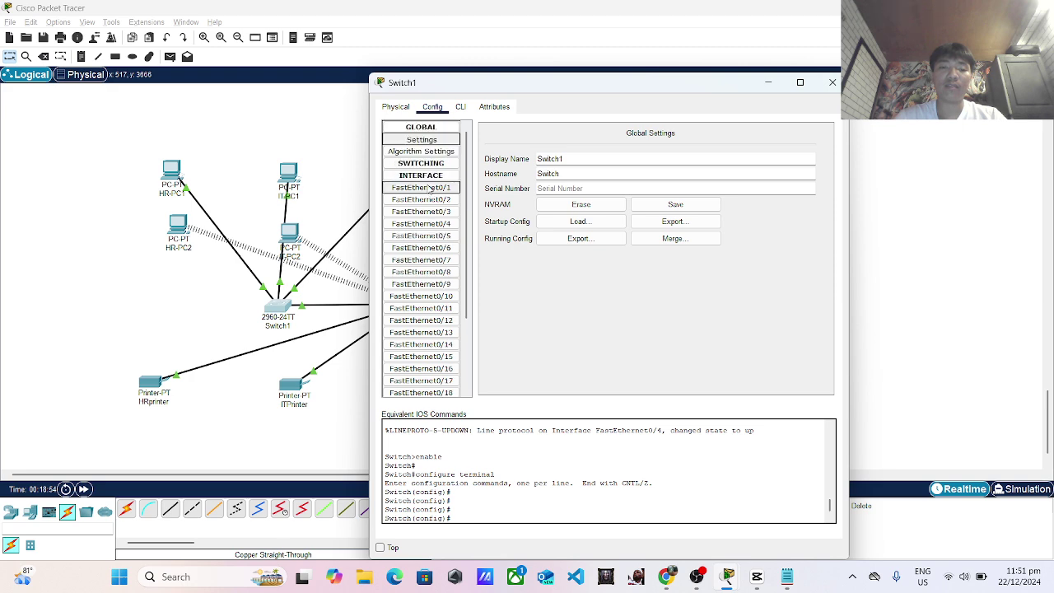
{"action": "left_click", "coordinate": [425, 163]}
{"action": "left_click", "coordinate": [428, 176]}
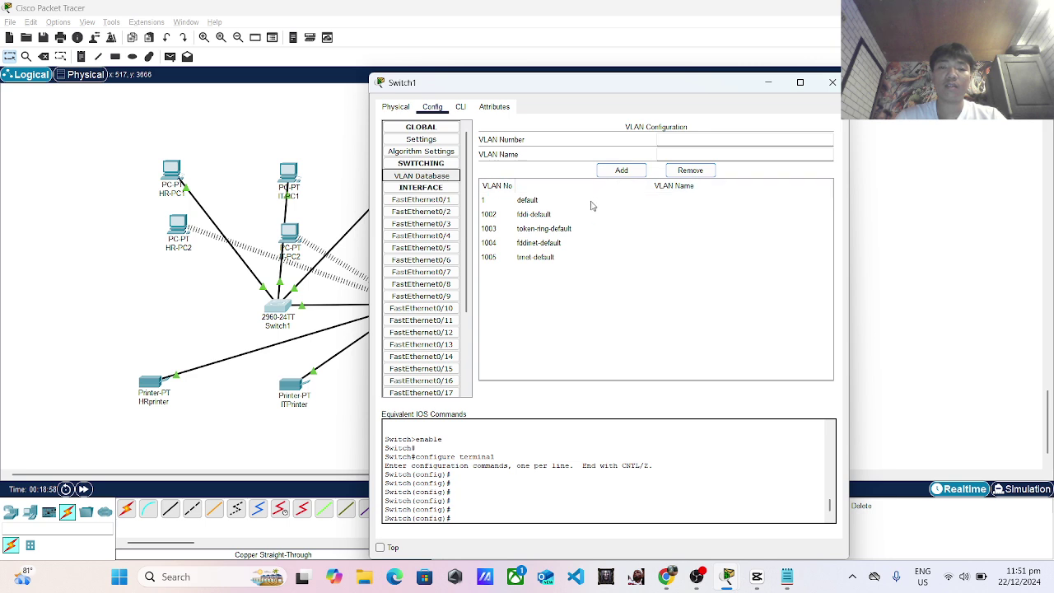
{"action": "left_click", "coordinate": [423, 142]}
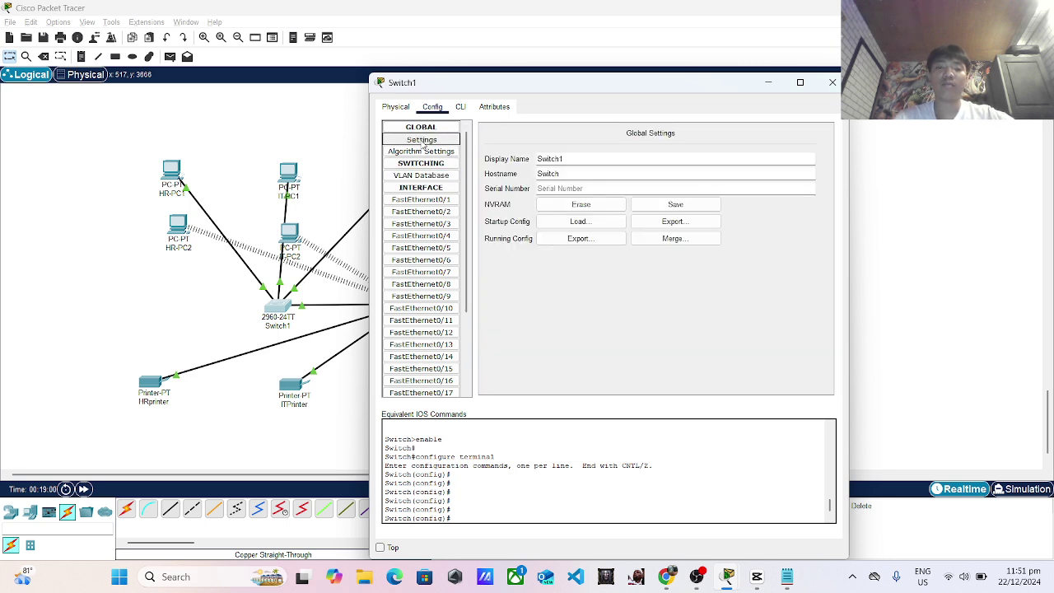
{"action": "left_click", "coordinate": [425, 154]}
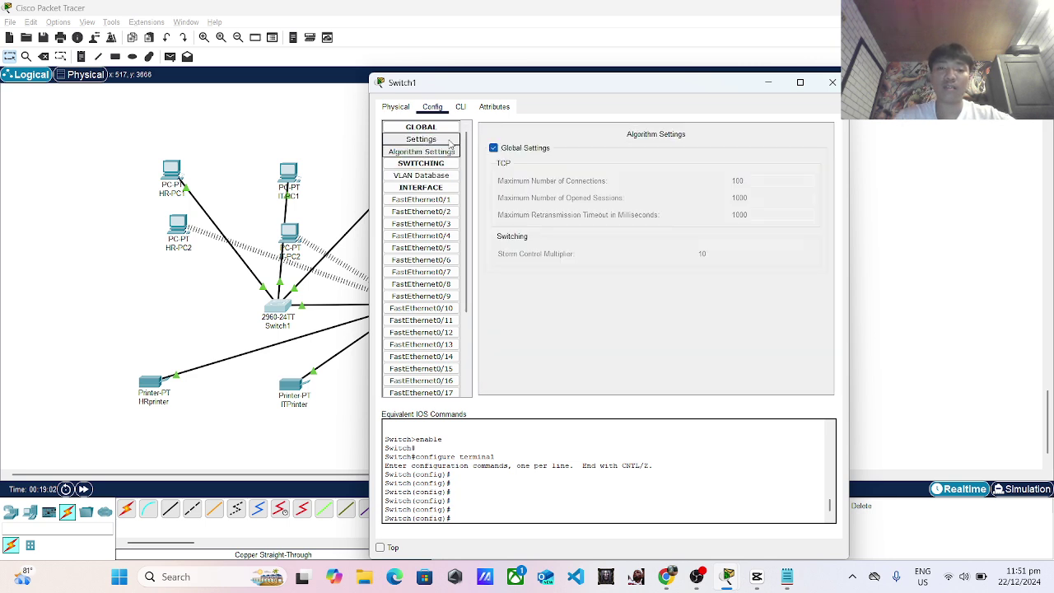
{"action": "left_click", "coordinate": [434, 179]}
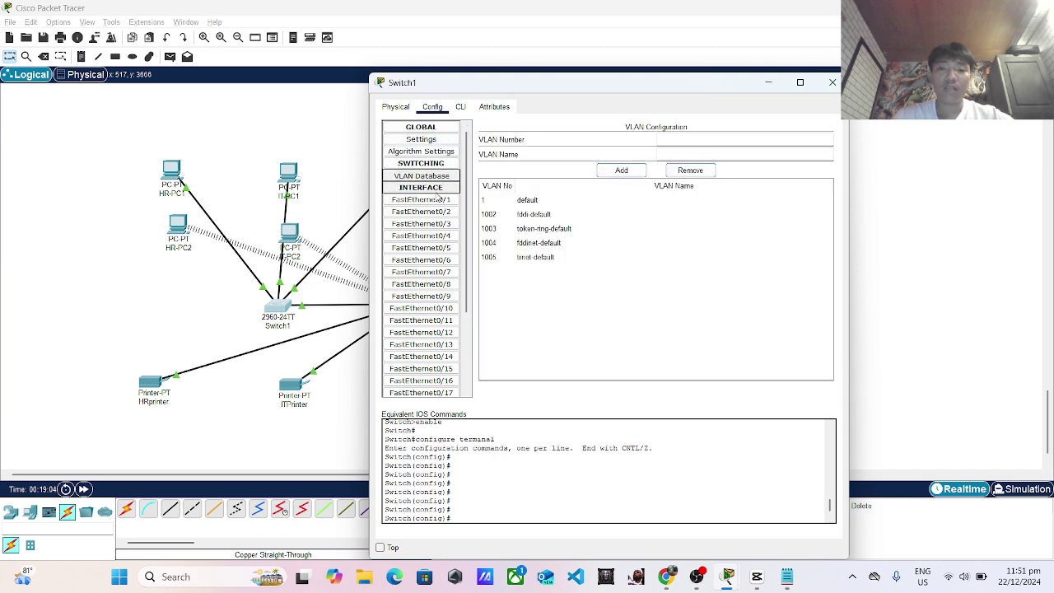
{"action": "left_click", "coordinate": [425, 212]}
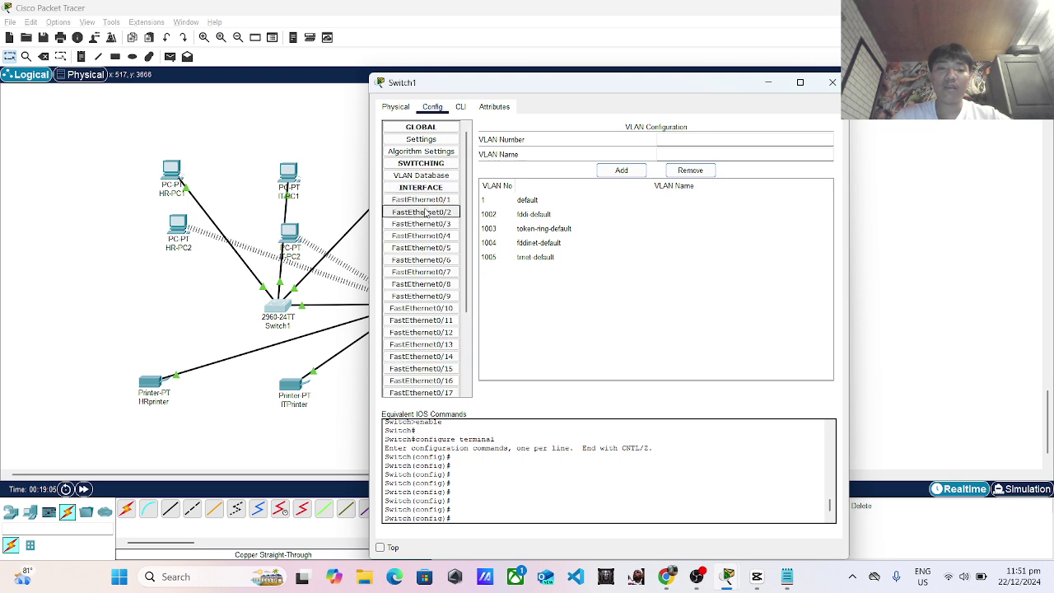
{"action": "left_click", "coordinate": [428, 200]}
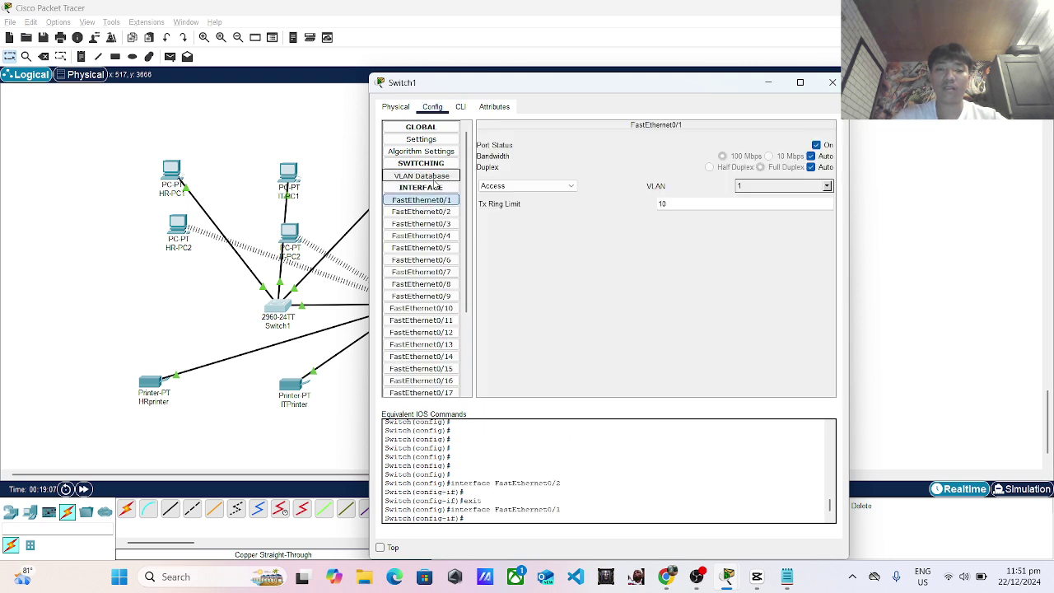
{"action": "left_click", "coordinate": [434, 177]}
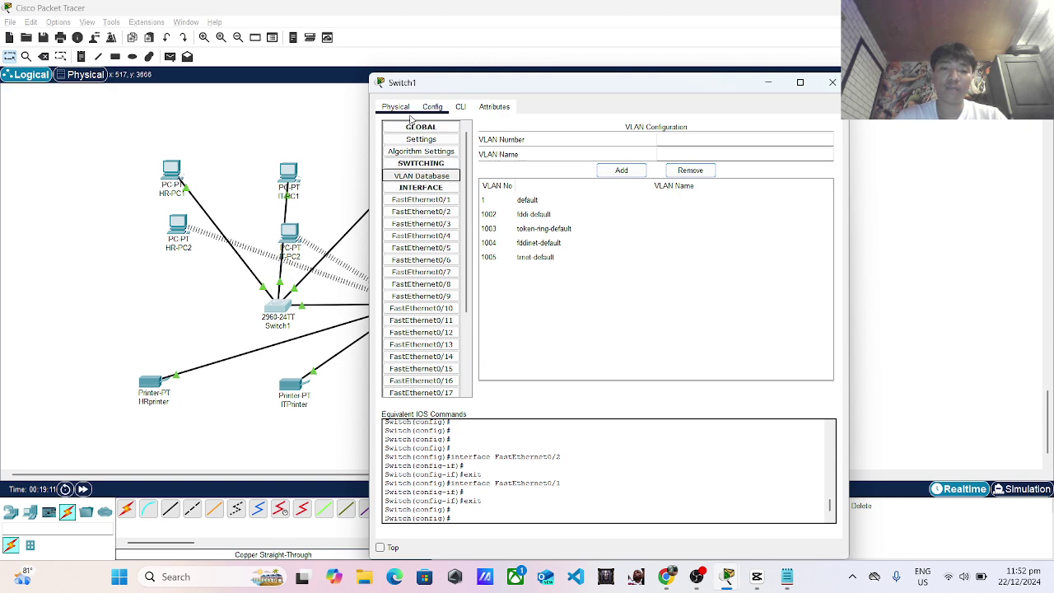
{"action": "left_click", "coordinate": [436, 181]}
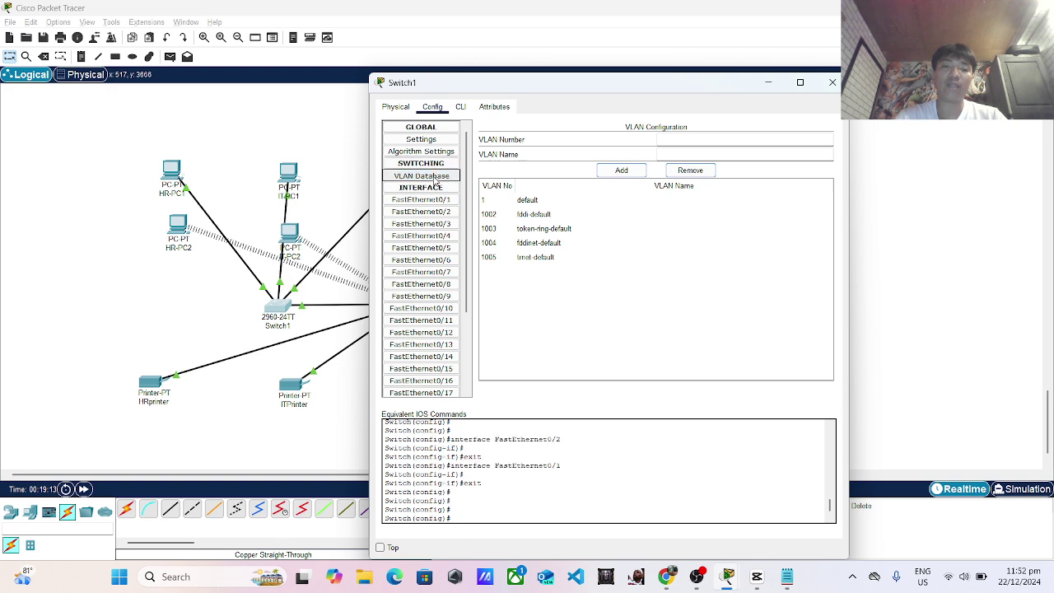
{"action": "left_click", "coordinate": [833, 82]}
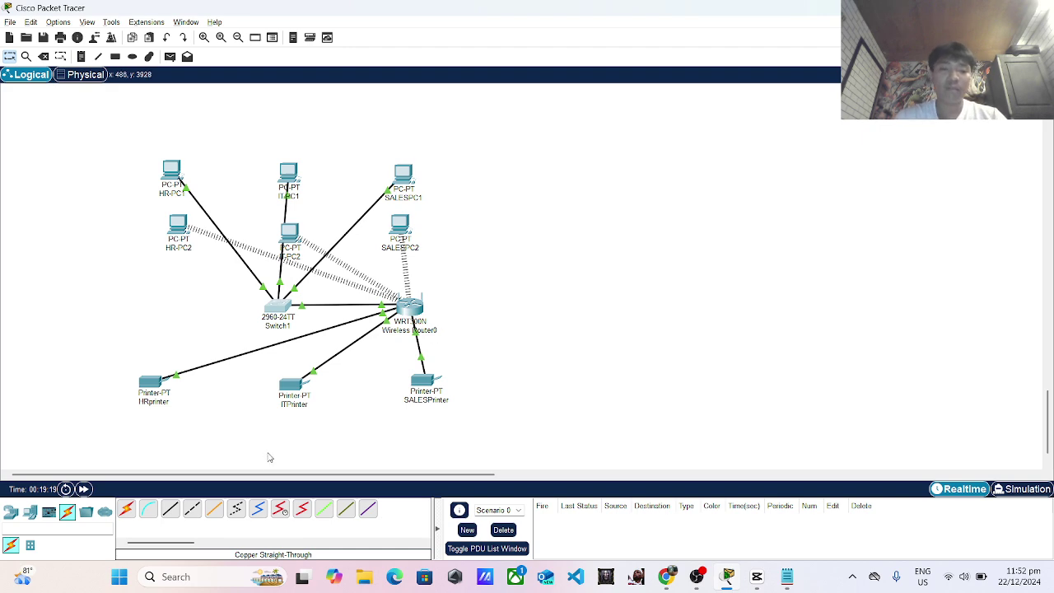
{"action": "key", "text": "alt+Tab"}
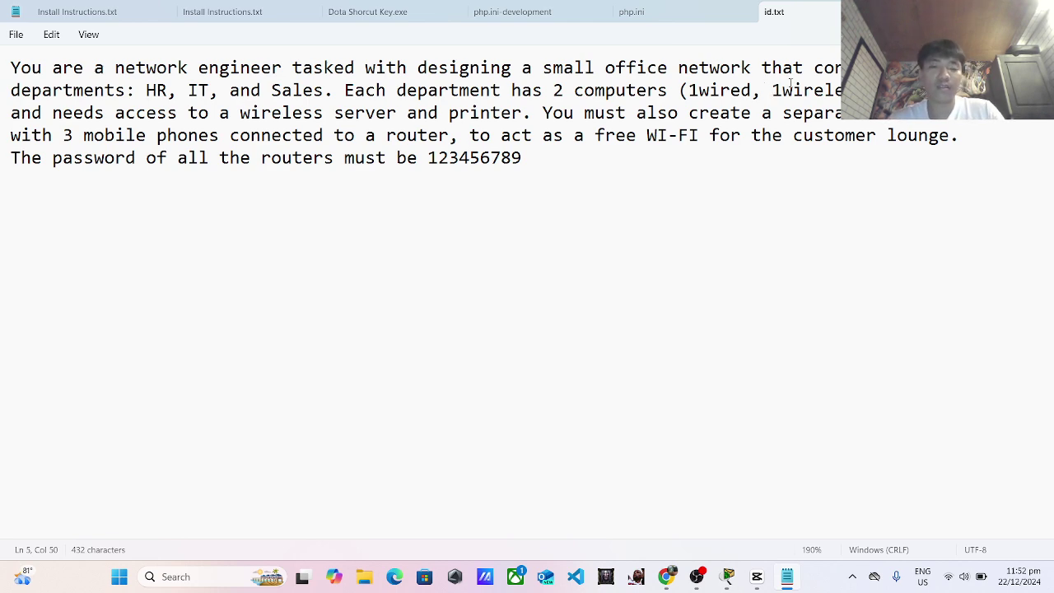
{"action": "key", "text": "alt+Tab"}
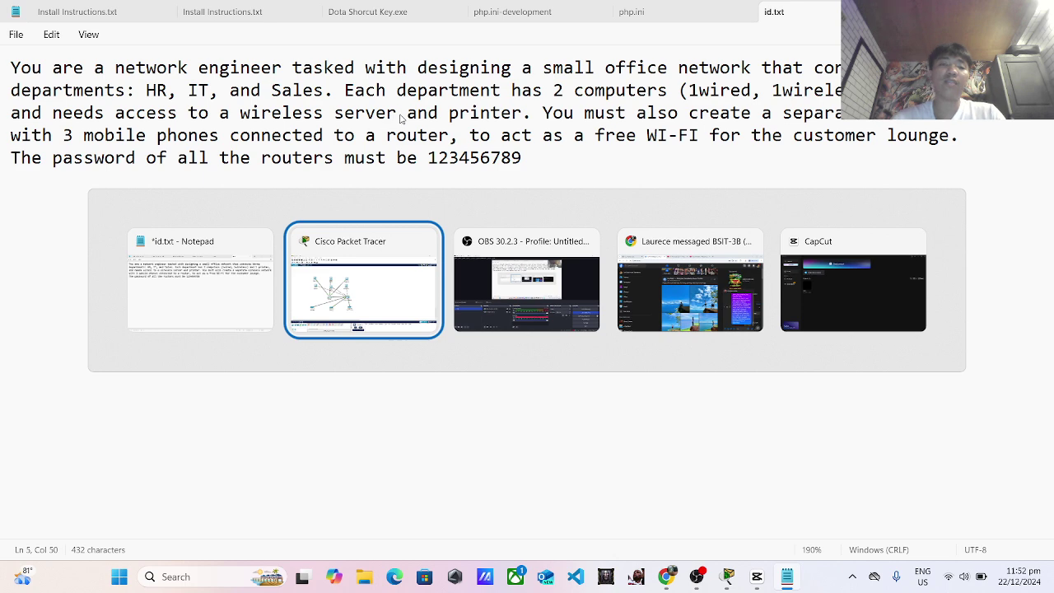
{"action": "key", "text": "alt+Tab"}
{"action": "key", "text": "alt+Tab"}
{"action": "key", "text": "alt+Tab"}
{"action": "key", "text": "alt+Tab"}
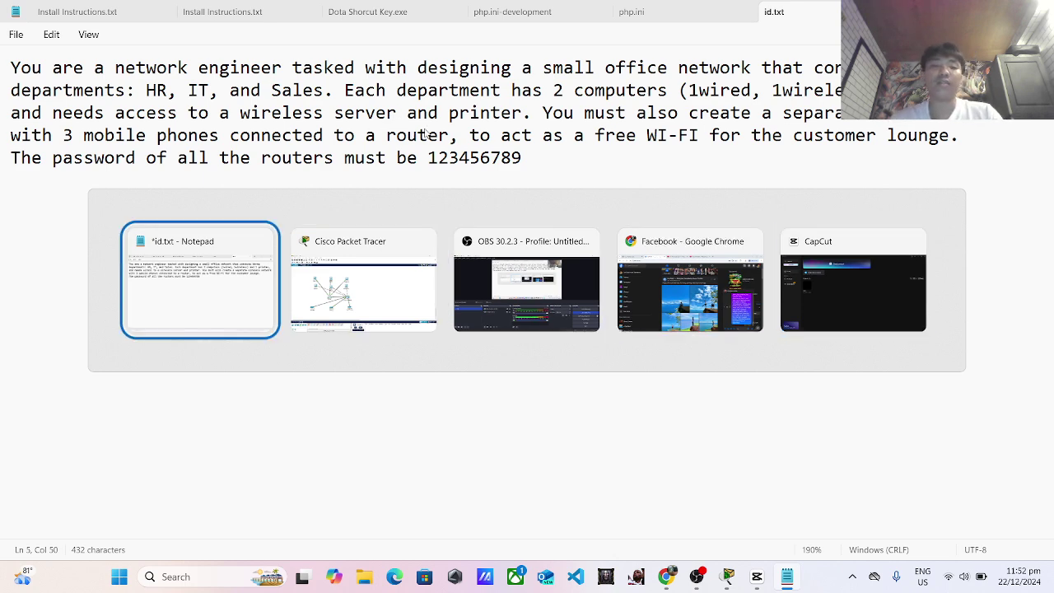
{"action": "key", "text": "alt+Tab"}
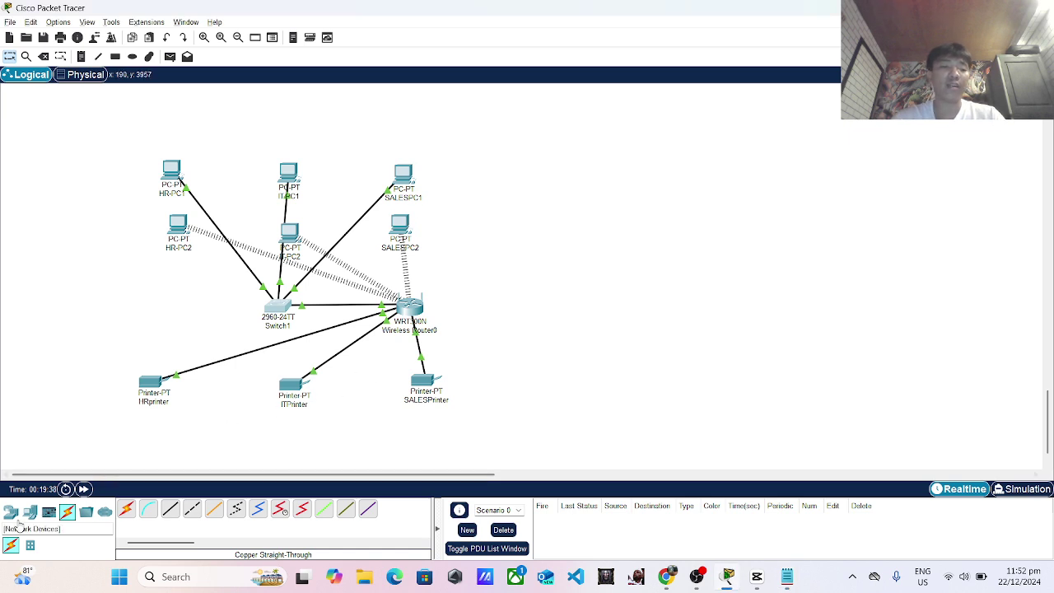
Place a Server-PT and a Printer-PT right of the wireless router, then open Printer3's window.
{"action": "left_click", "coordinate": [29, 512]}
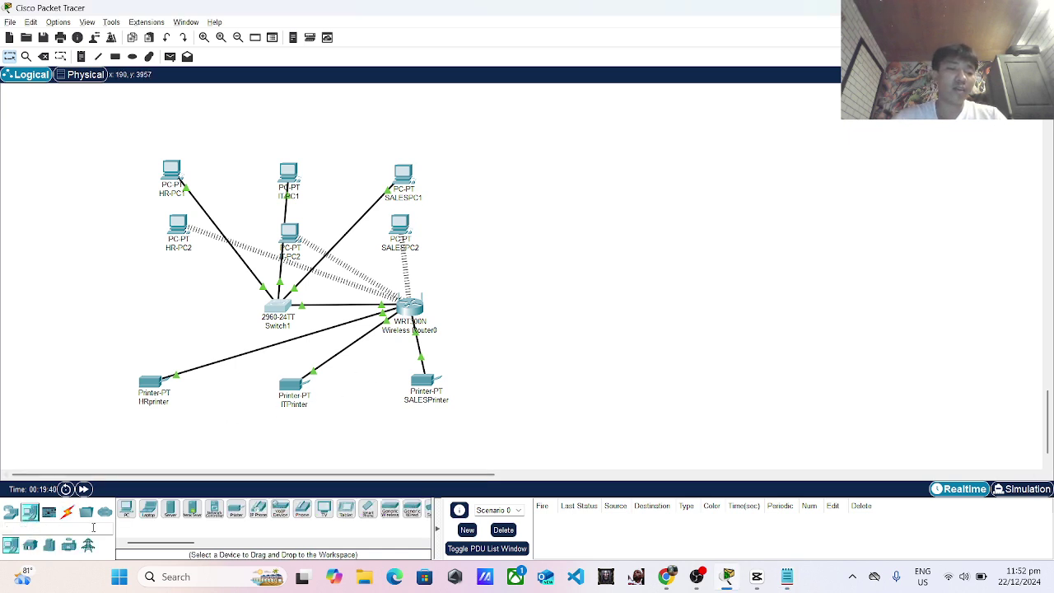
{"action": "left_click", "coordinate": [170, 509]}
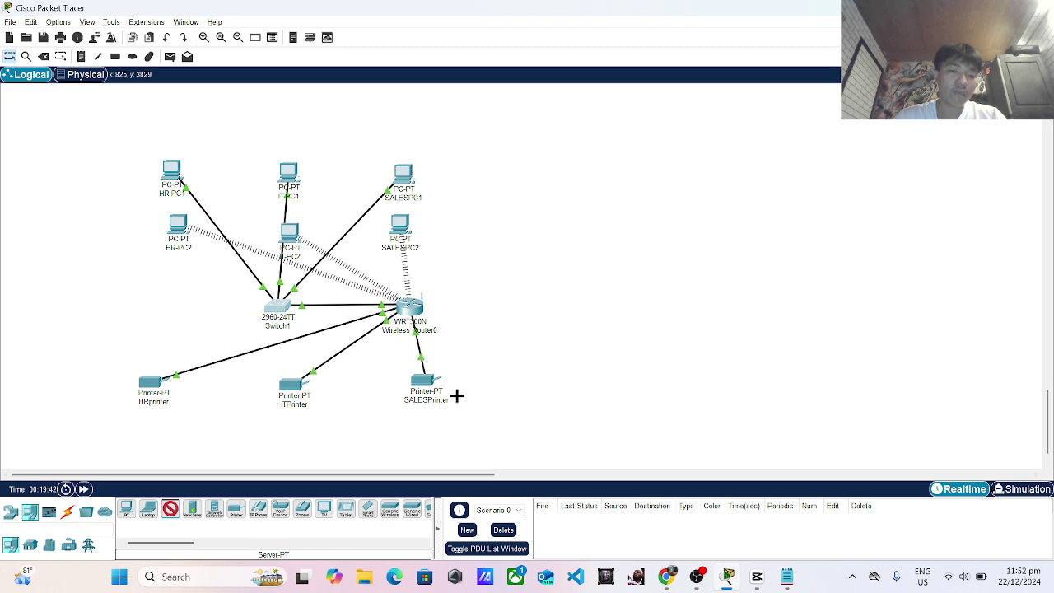
{"action": "left_click", "coordinate": [535, 318]}
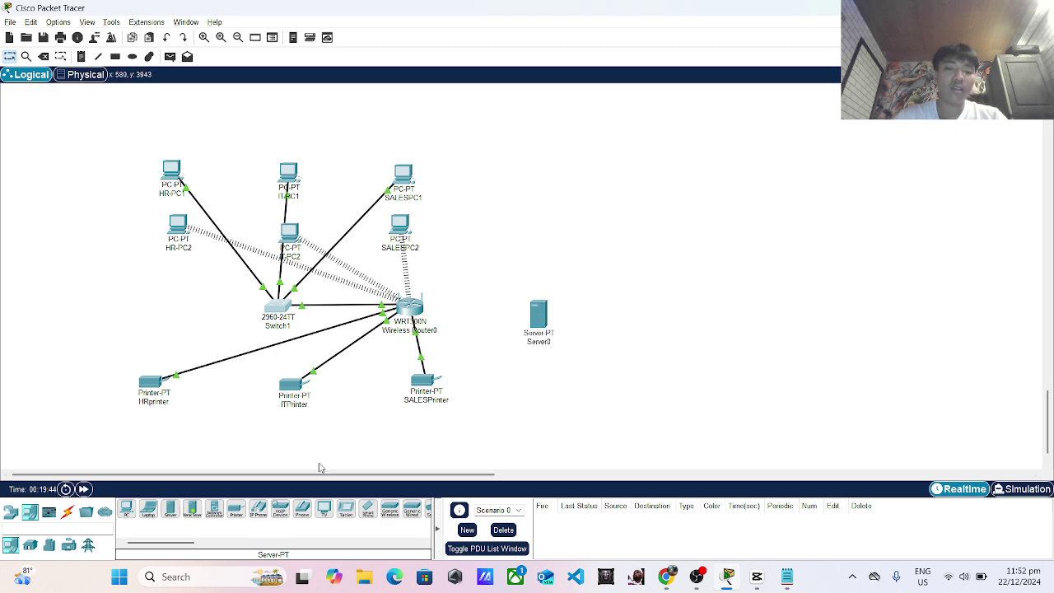
{"action": "left_click", "coordinate": [234, 515]}
{"action": "left_click", "coordinate": [513, 260]}
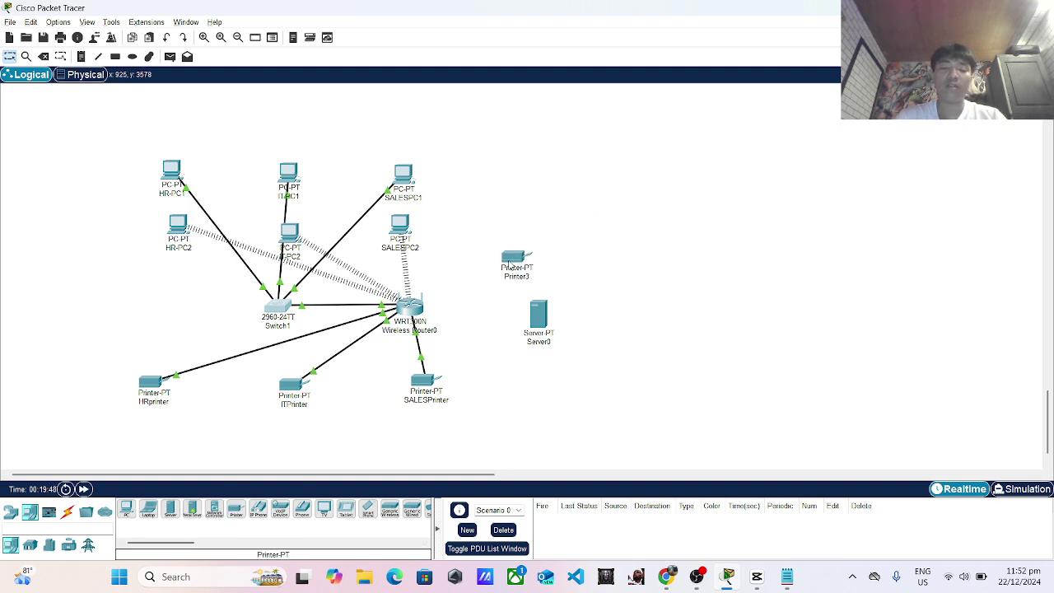
{"action": "left_click_drag", "start_coordinate": [509, 266], "coordinate": [533, 264]}
{"action": "left_click", "coordinate": [525, 265]}
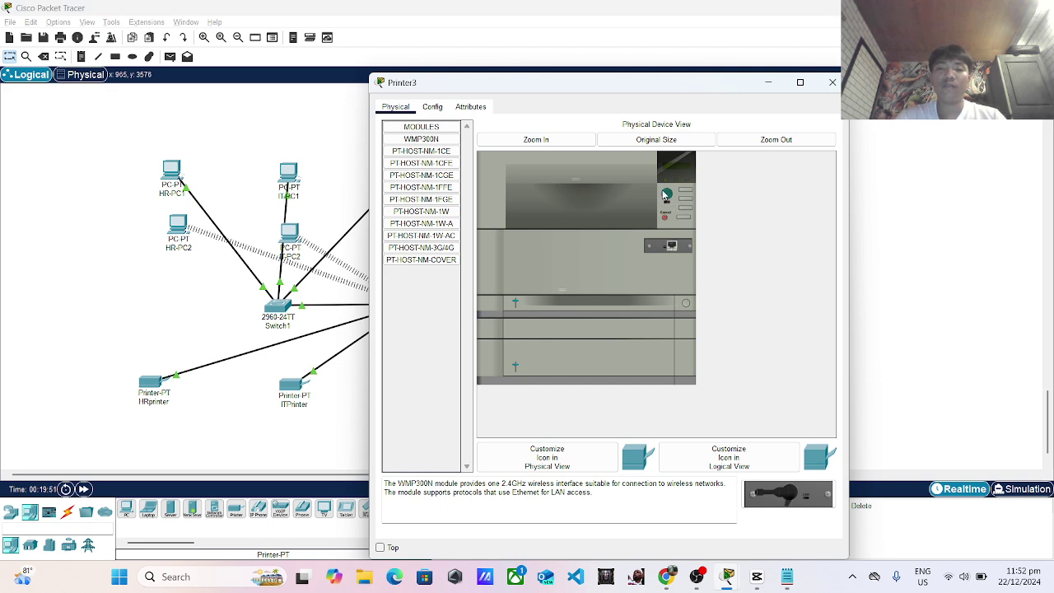
Replace Printer3's wired module with a WMP300N wireless card and power it back on.
{"action": "left_click_drag", "start_coordinate": [673, 252], "coordinate": [463, 325]}
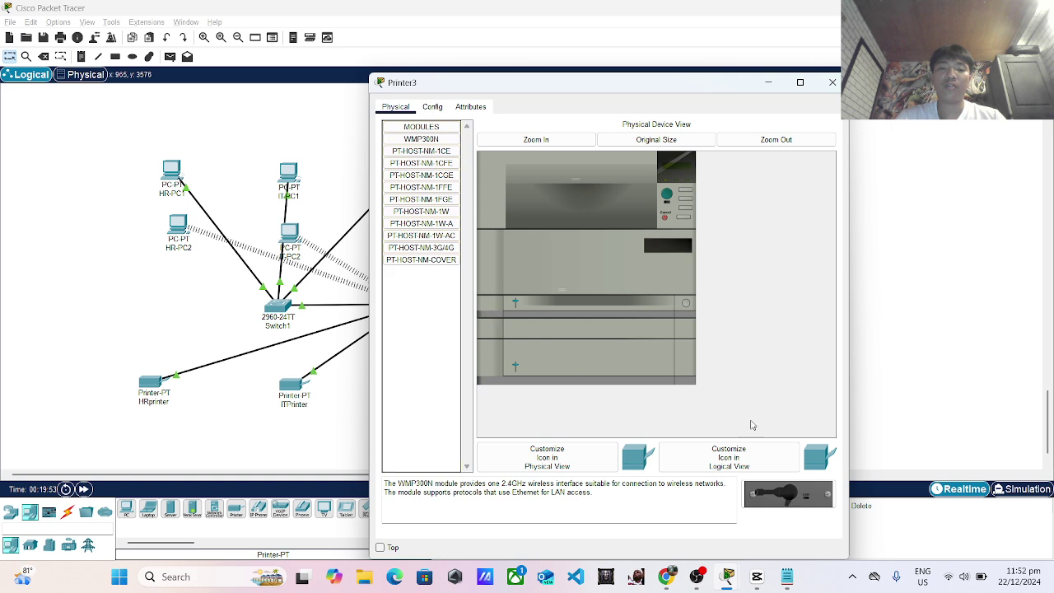
{"action": "left_click_drag", "start_coordinate": [794, 507], "coordinate": [659, 244]}
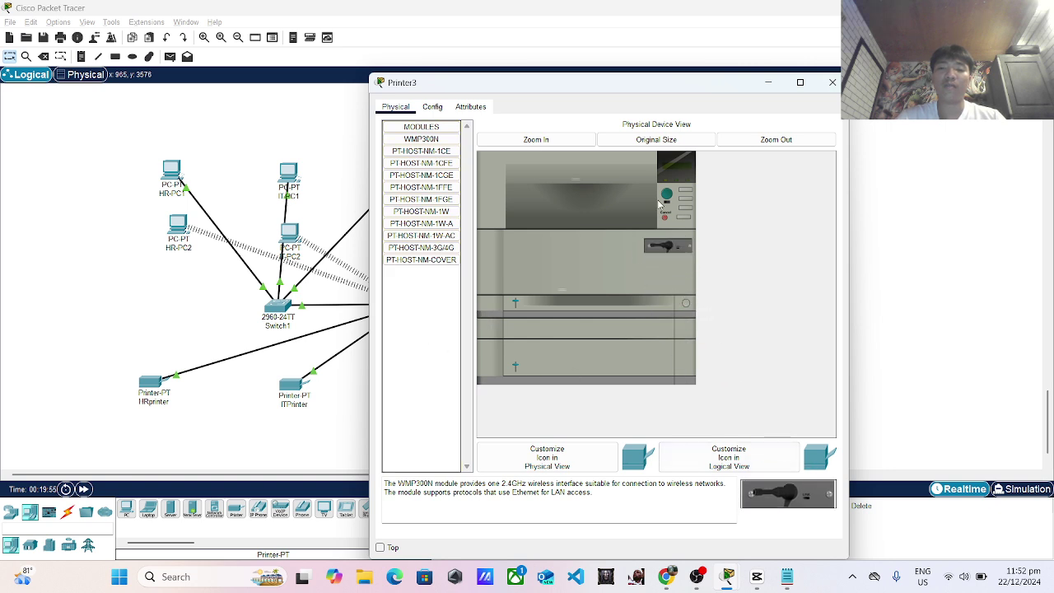
{"action": "left_click", "coordinate": [667, 195]}
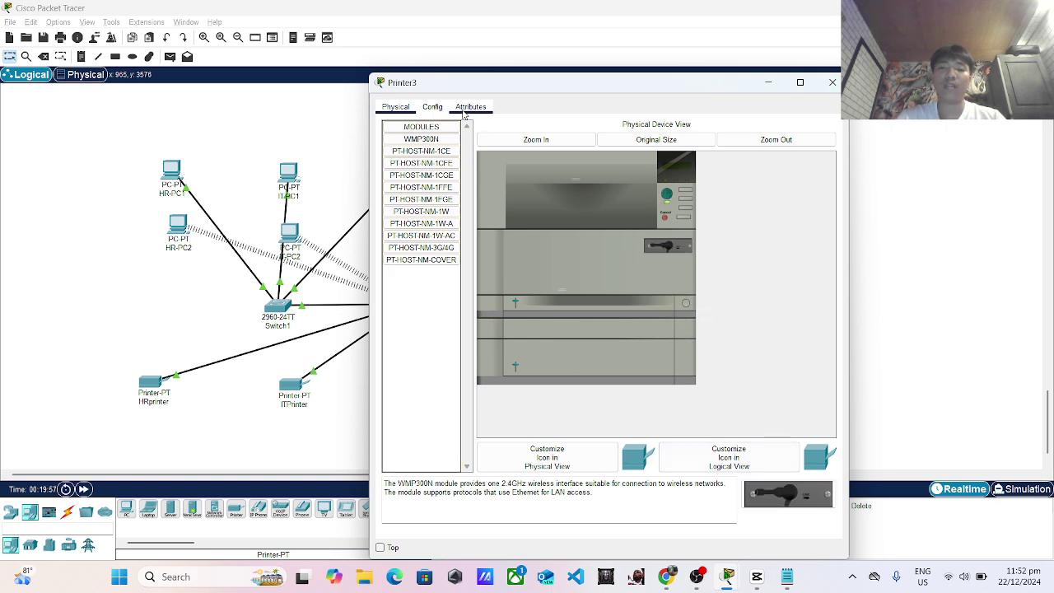
{"action": "left_click", "coordinate": [434, 108]}
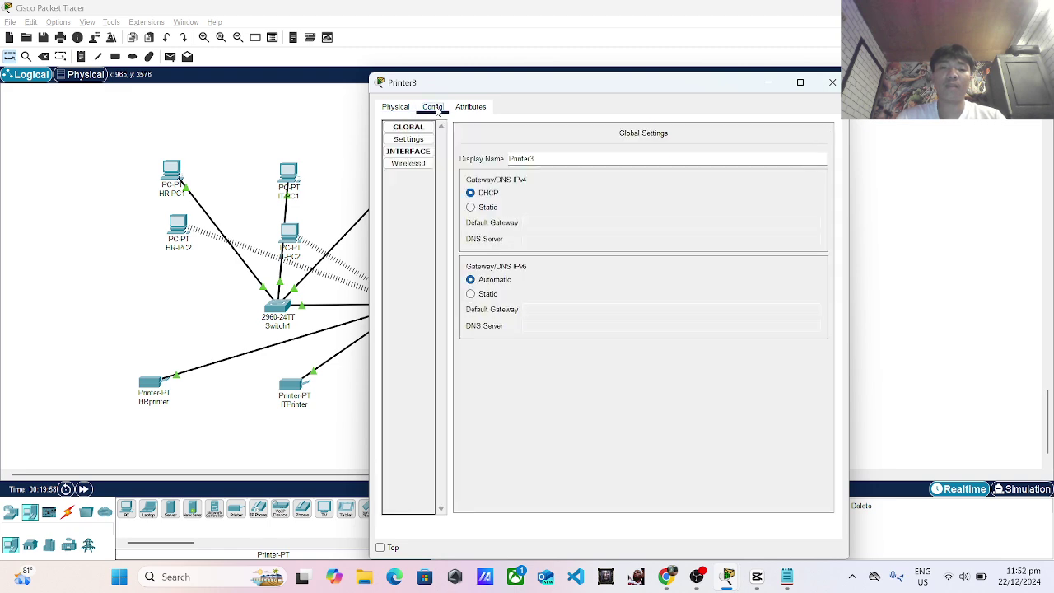
{"action": "left_click", "coordinate": [424, 165]}
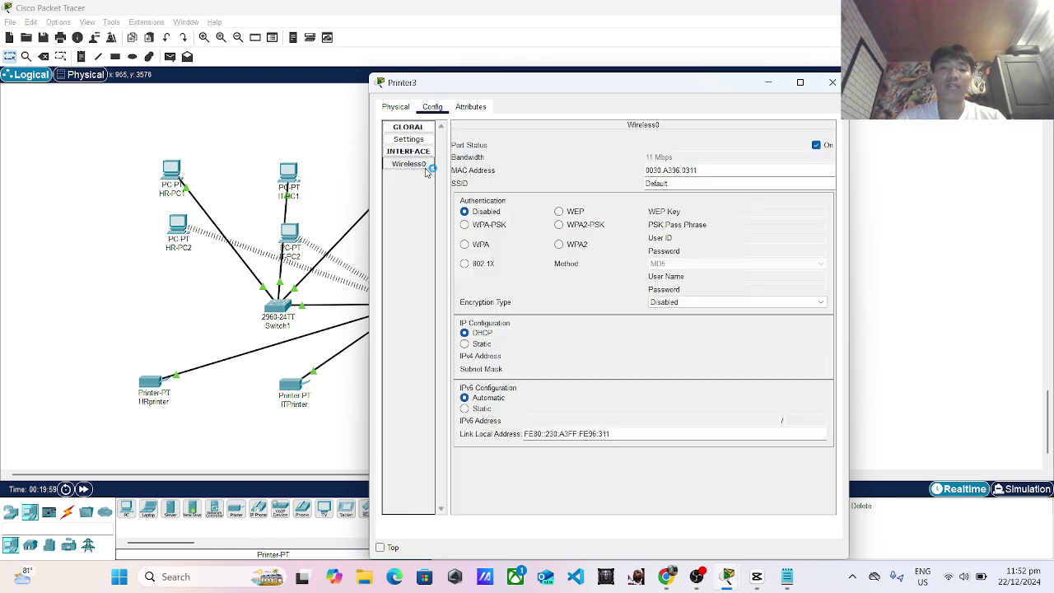
{"action": "left_click", "coordinate": [474, 230]}
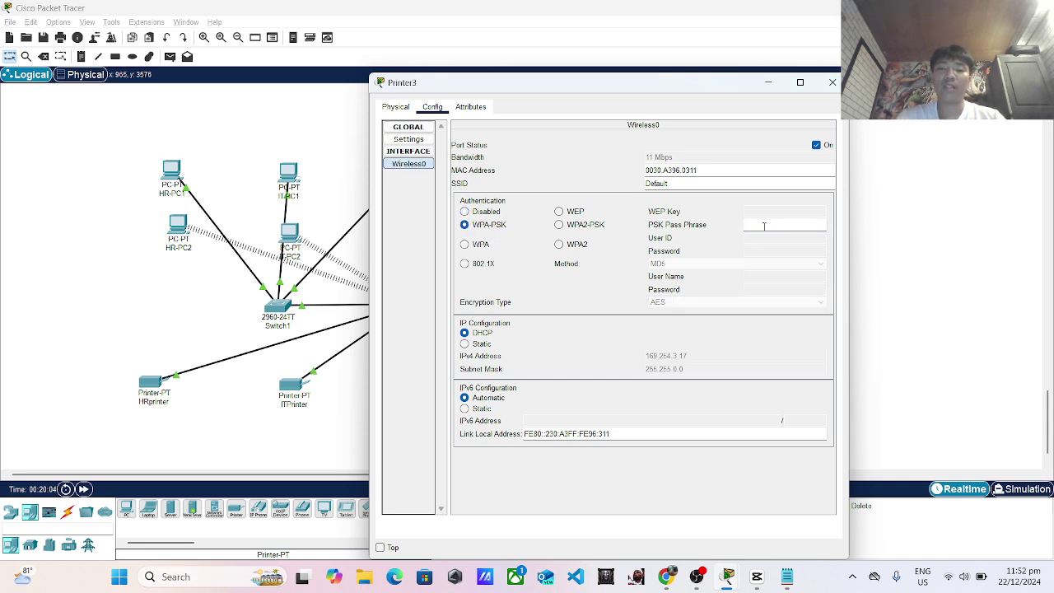
{"action": "type", "text": "12345"}
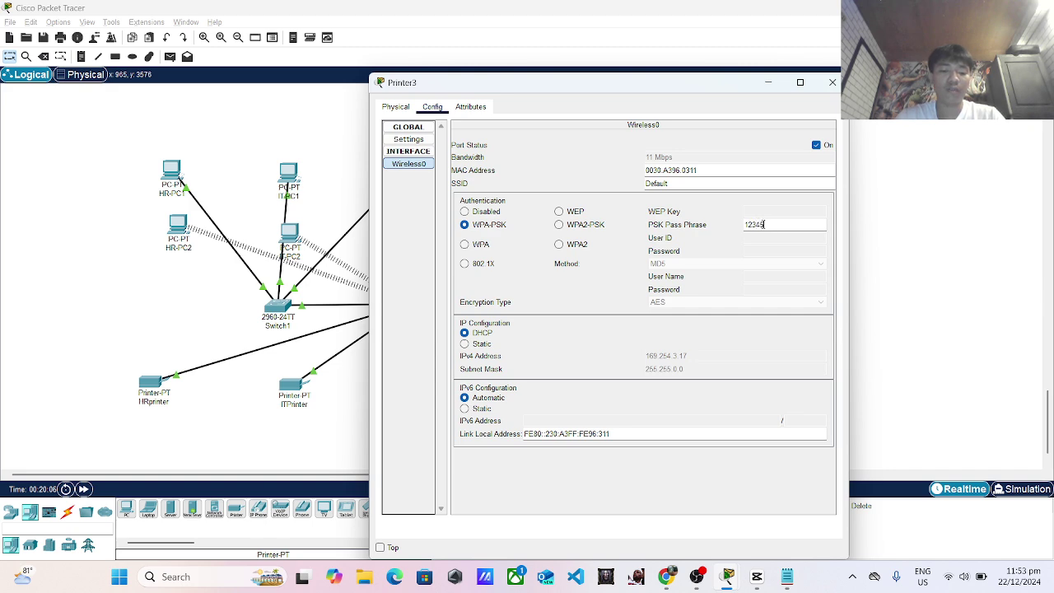
{"action": "type", "text": "6789"}
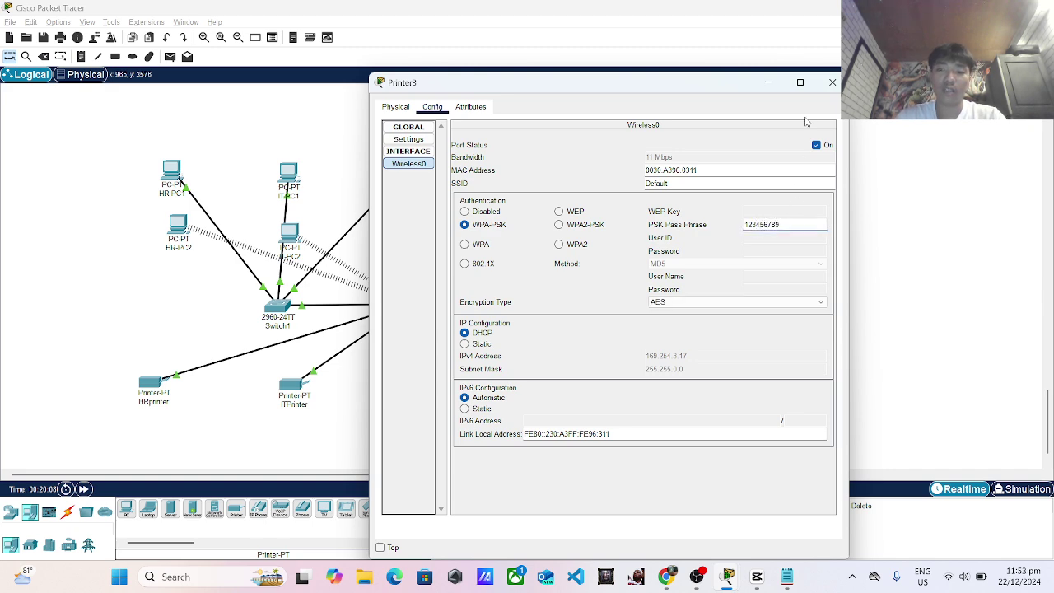
{"action": "left_click", "coordinate": [831, 84]}
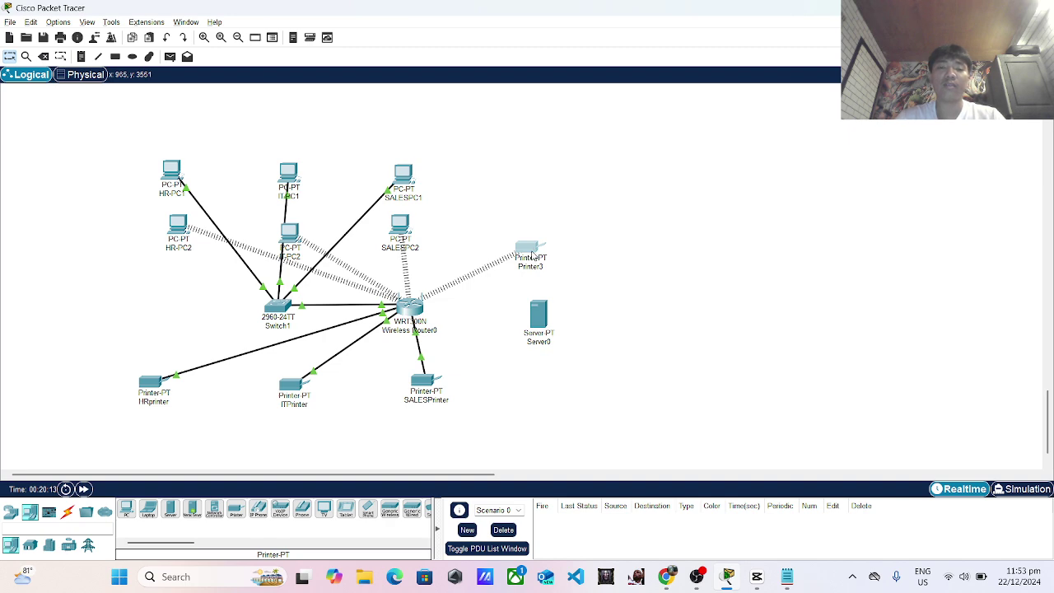
{"action": "left_click", "coordinate": [531, 252]}
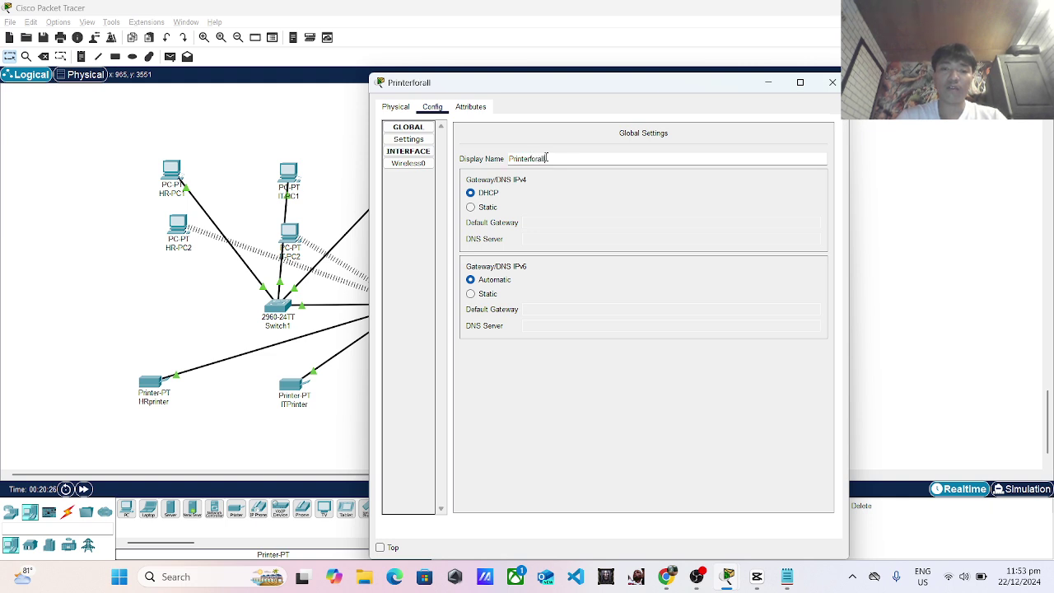
Rename Printer3 to 'Printer for all' and give its Wireless0 static IPv4 192.168.1.104.
{"action": "key", "text": "BackSpace"}
{"action": "key", "text": "BackSpace"}
{"action": "key", "text": "BackSpace"}
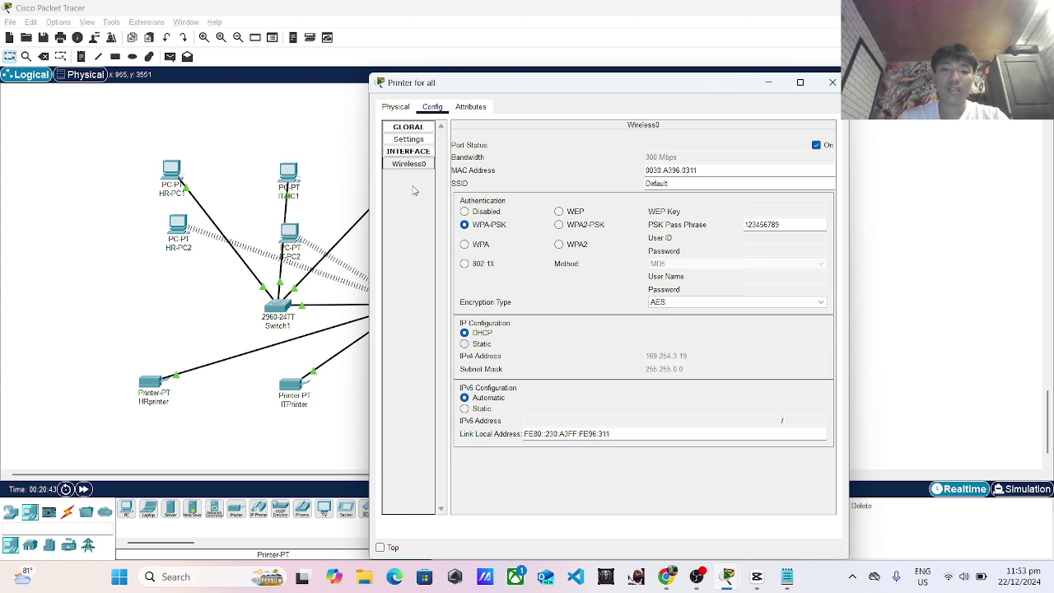
{"action": "left_click", "coordinate": [408, 139]}
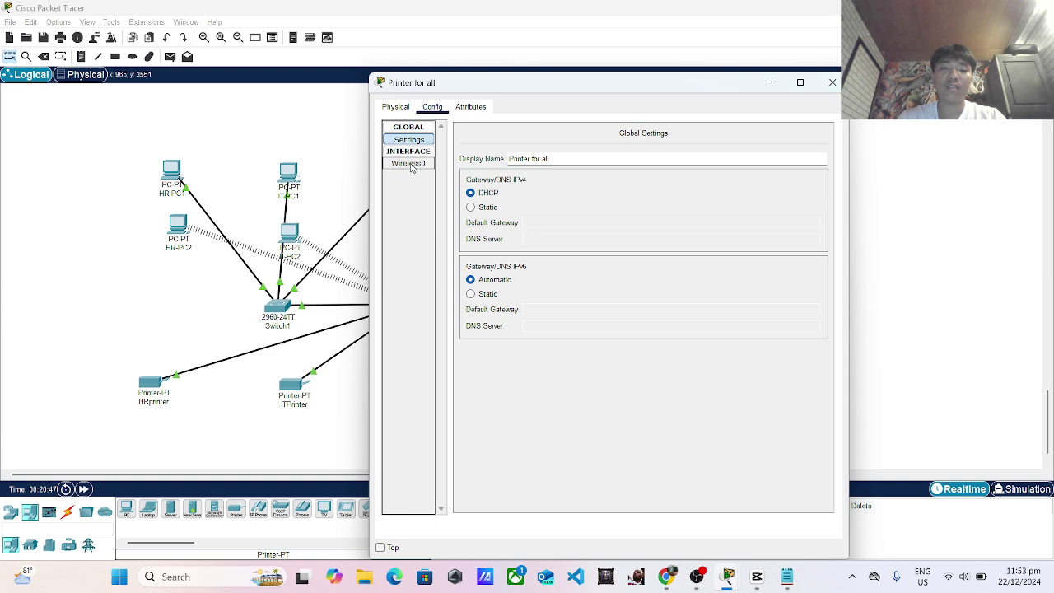
{"action": "left_click", "coordinate": [409, 164]}
{"action": "left_click", "coordinate": [479, 345]}
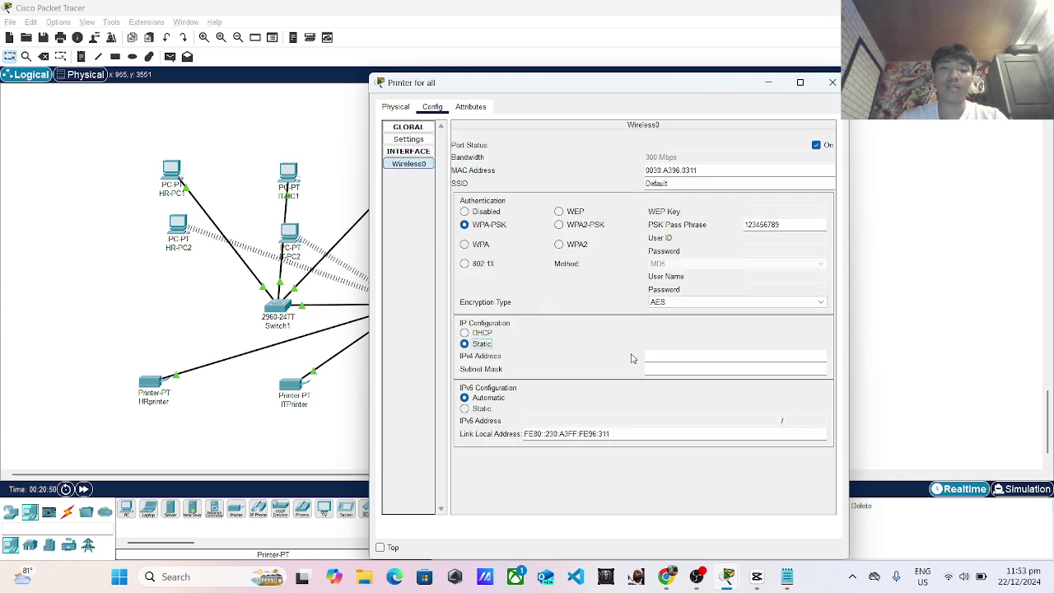
{"action": "type", "text": "19"}
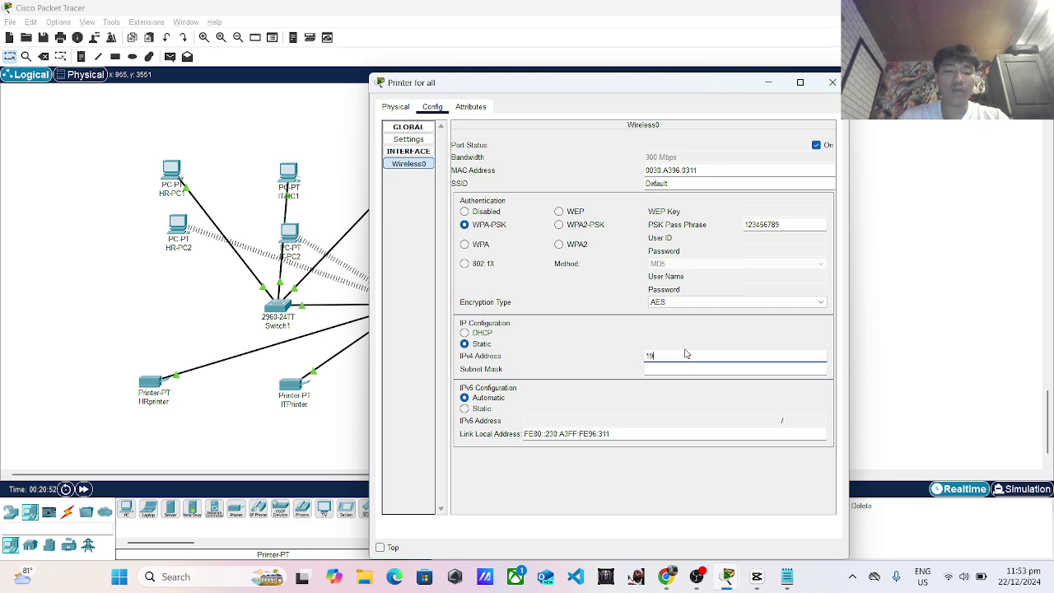
{"action": "type", "text": "2.168"}
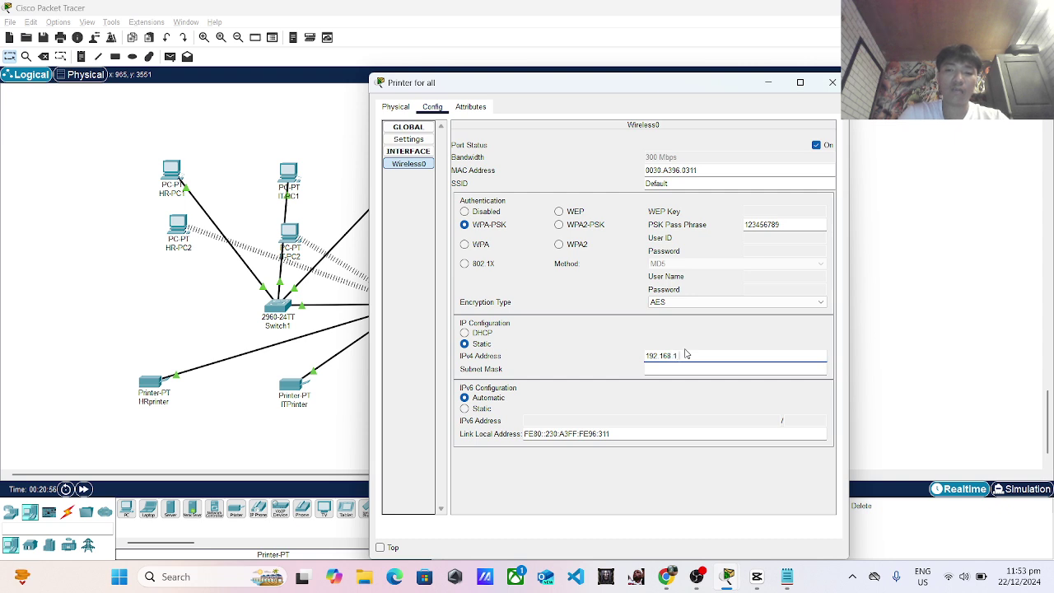
{"action": "type", "text": ".1.104"}
{"action": "left_click", "coordinate": [832, 84]}
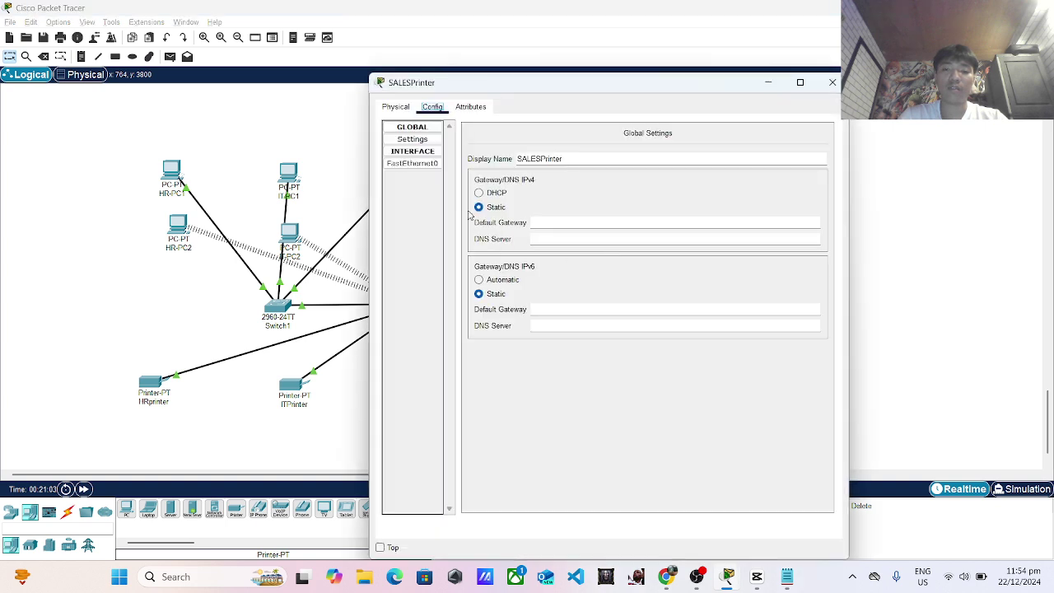
Review SALESPrinter's FastEthernet0 and Printer for all's wireless and hardware settings, then open Server0.
{"action": "left_click", "coordinate": [412, 163]}
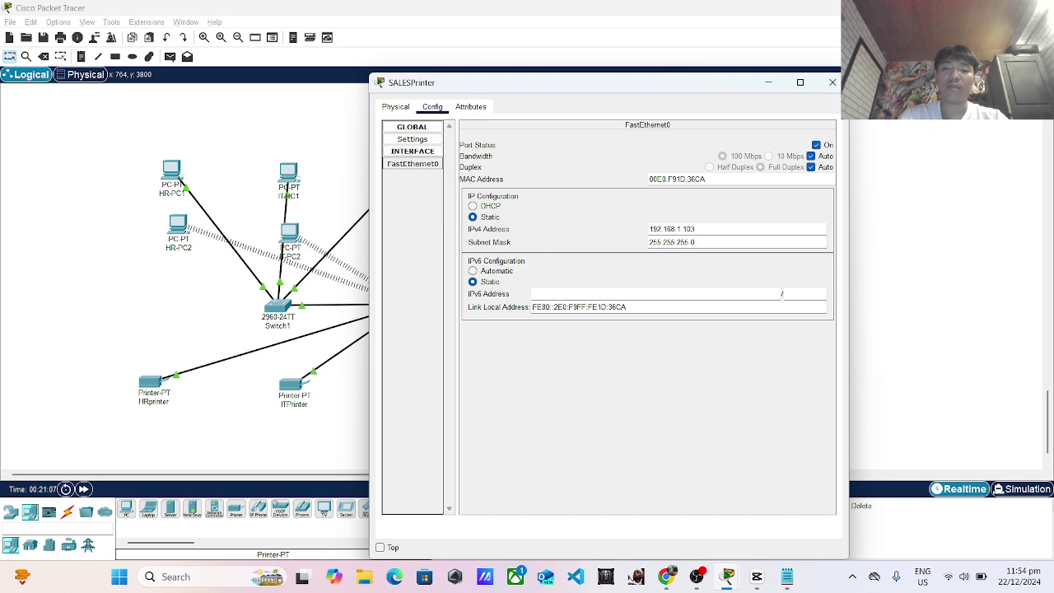
{"action": "left_click", "coordinate": [833, 82]}
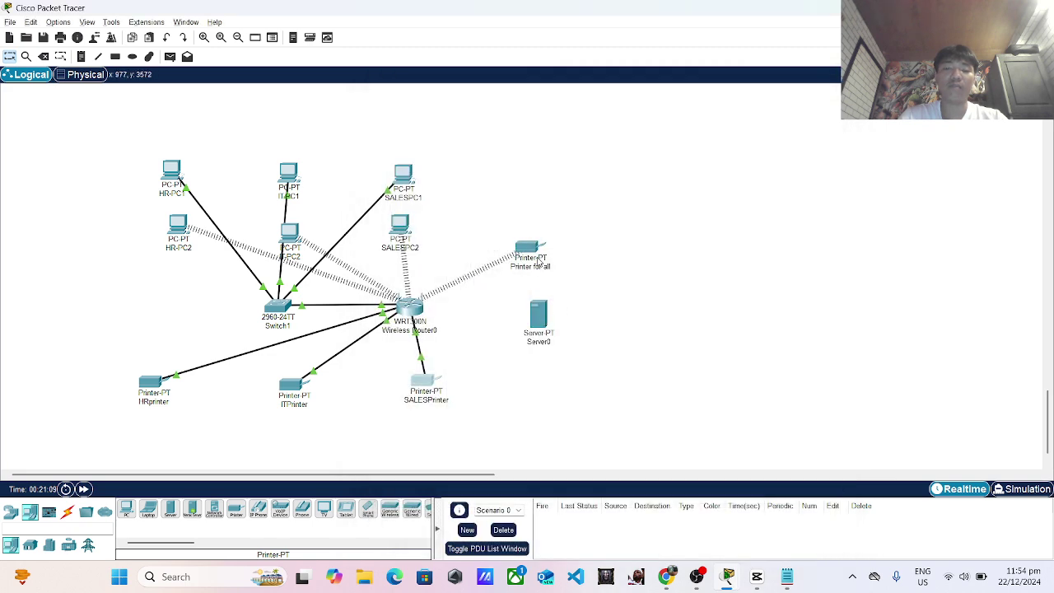
{"action": "left_click", "coordinate": [537, 247]}
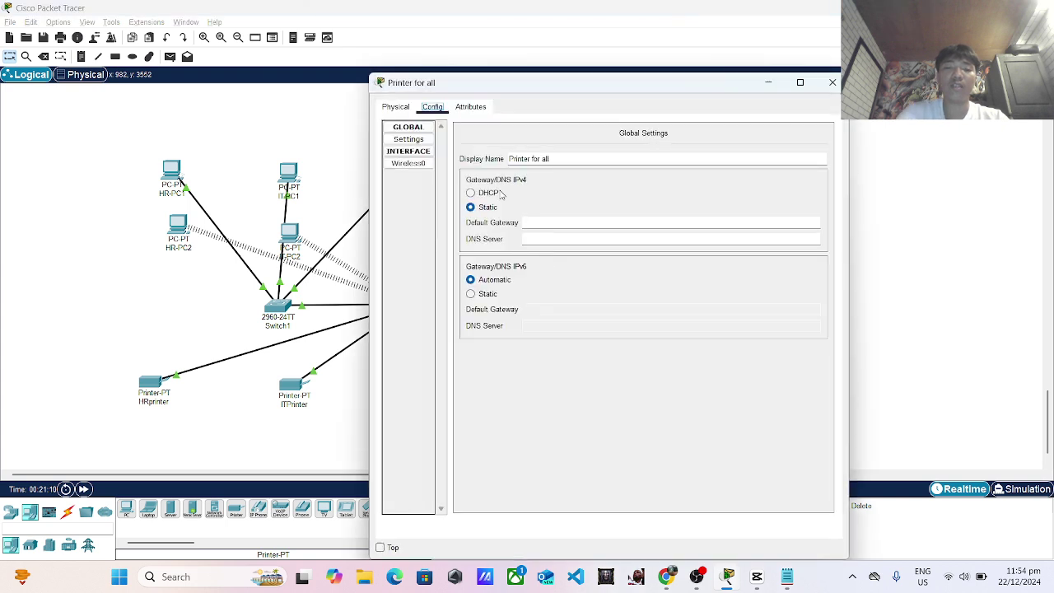
{"action": "left_click", "coordinate": [425, 162]}
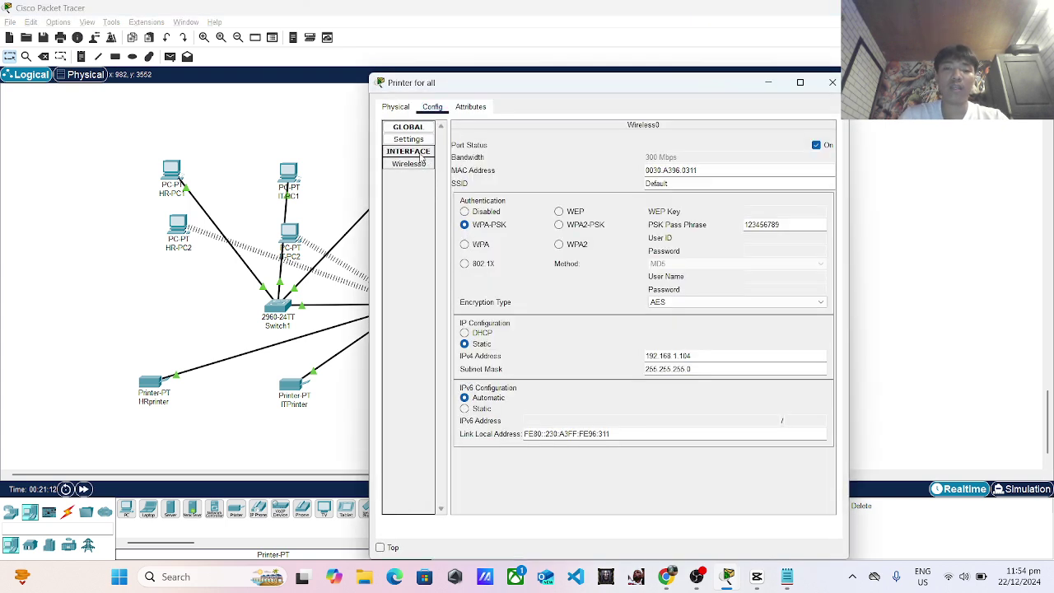
{"action": "left_click", "coordinate": [401, 107]}
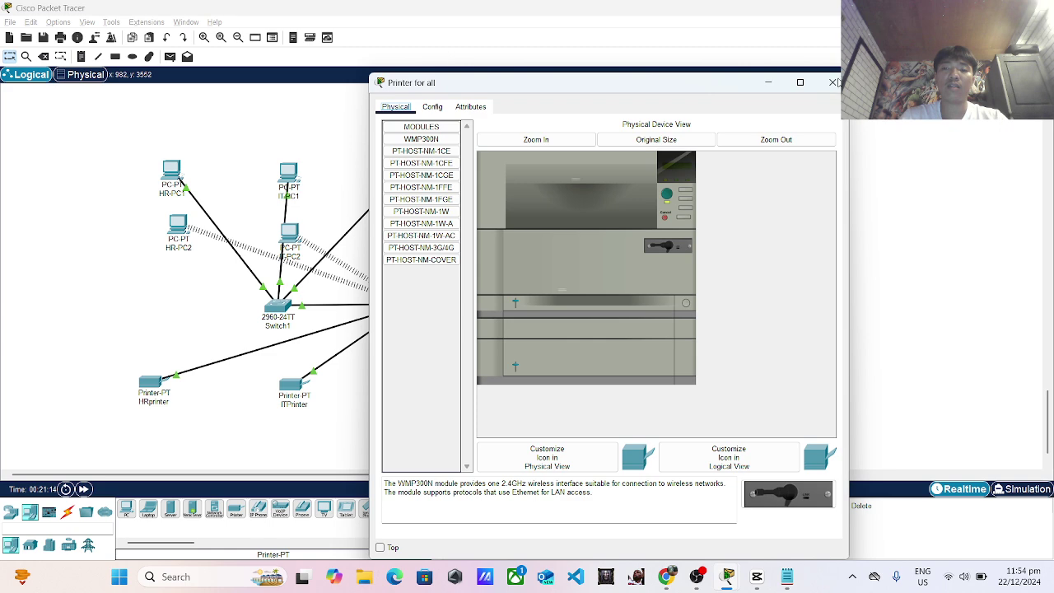
{"action": "left_click", "coordinate": [833, 80]}
{"action": "left_click", "coordinate": [545, 317]}
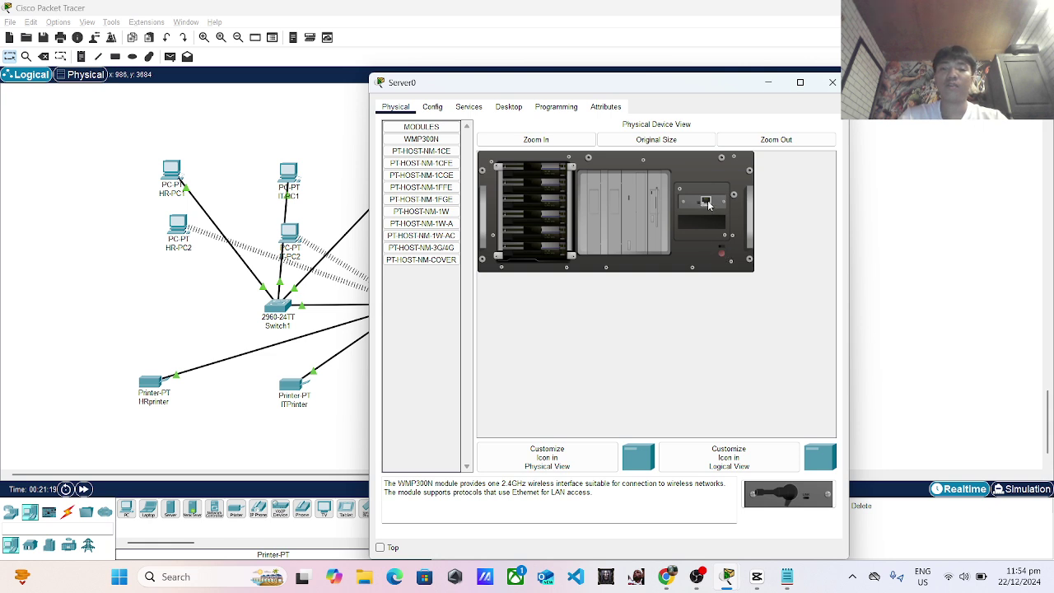
Fit Server0 with the WMP300N wireless module and power it back on.
{"action": "mouse_move", "coordinate": [708, 205]}
{"action": "left_mouse_down"}
{"action": "mouse_move", "coordinate": [462, 331]}
{"action": "mouse_move", "coordinate": [313, 371]}
{"action": "mouse_move", "coordinate": [786, 495]}
{"action": "mouse_move", "coordinate": [739, 308]}
{"action": "mouse_move", "coordinate": [700, 213]}
{"action": "left_mouse_up"}
{"action": "left_click", "coordinate": [724, 252]}
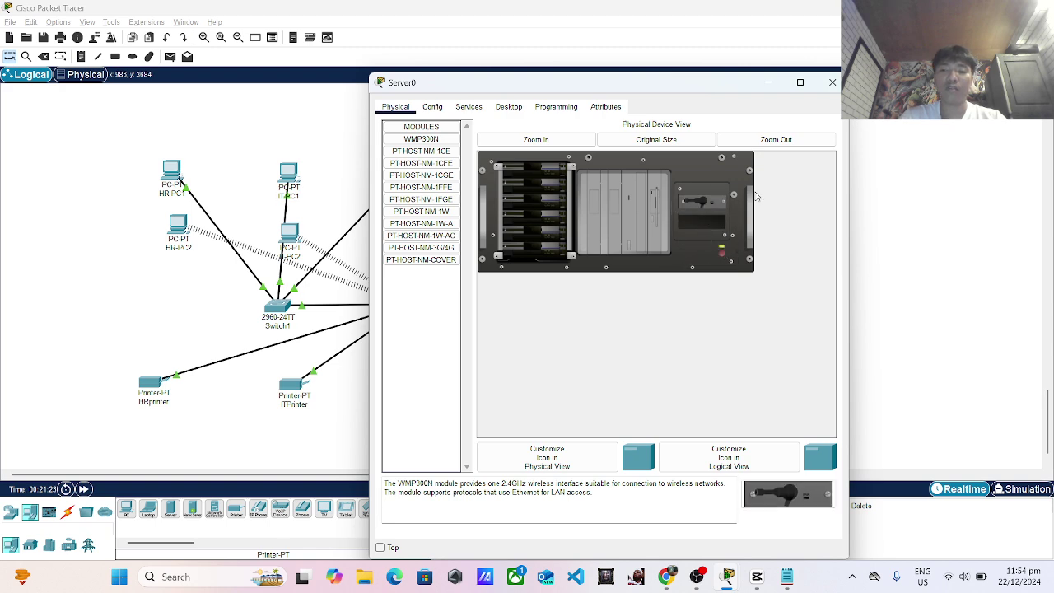
{"action": "left_click", "coordinate": [433, 107]}
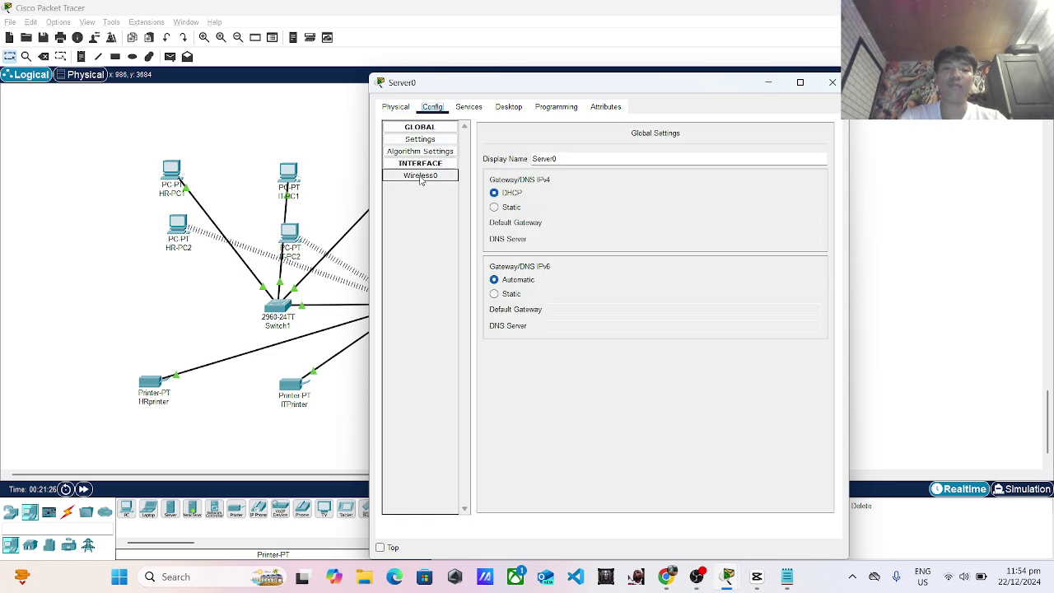
{"action": "left_click", "coordinate": [421, 178]}
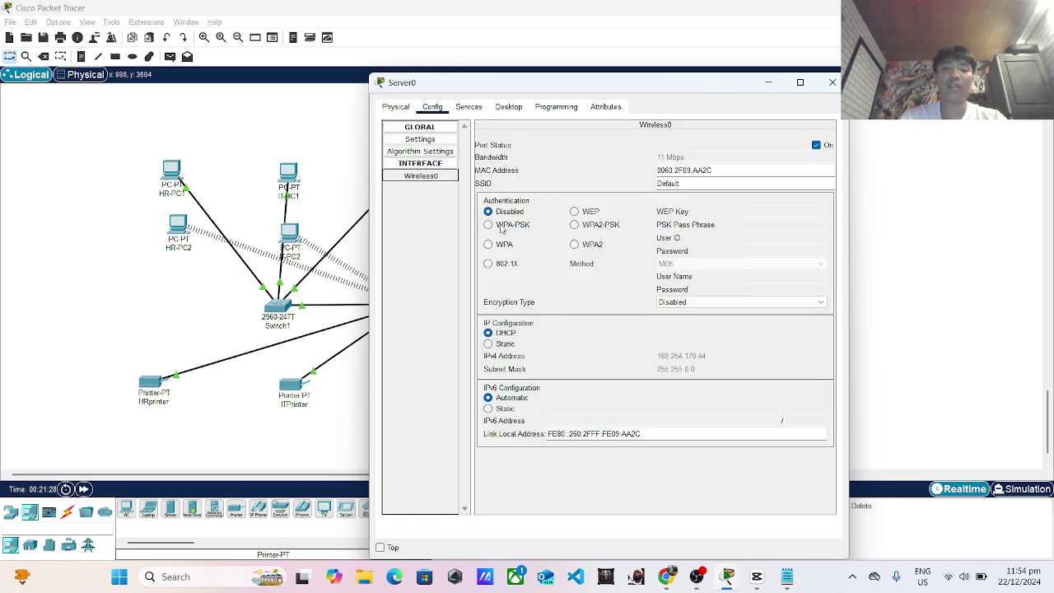
{"action": "left_click", "coordinate": [502, 230]}
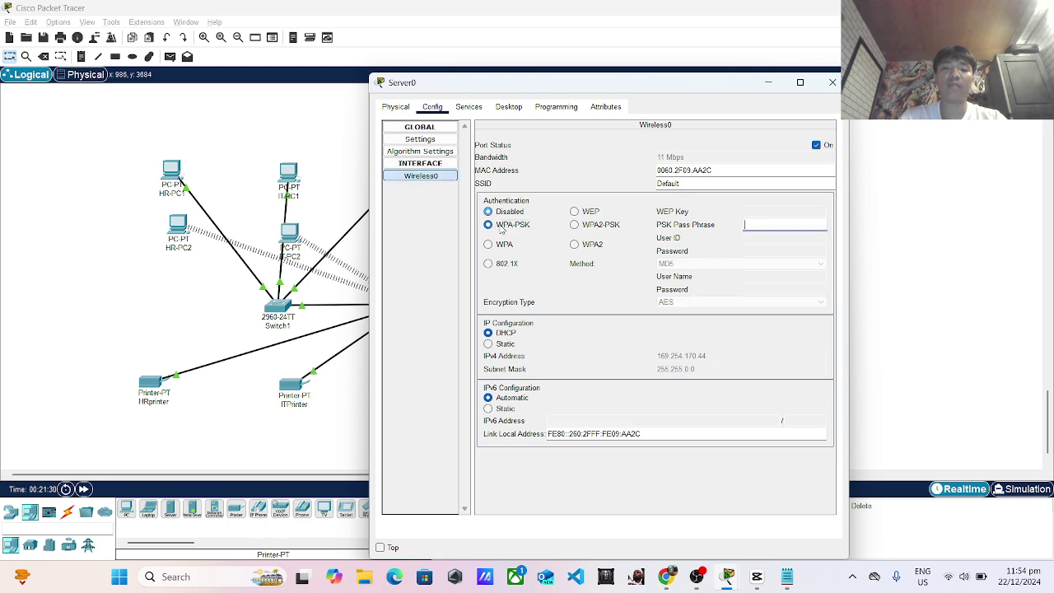
{"action": "left_click", "coordinate": [796, 227]}
{"action": "type", "text": "12"}
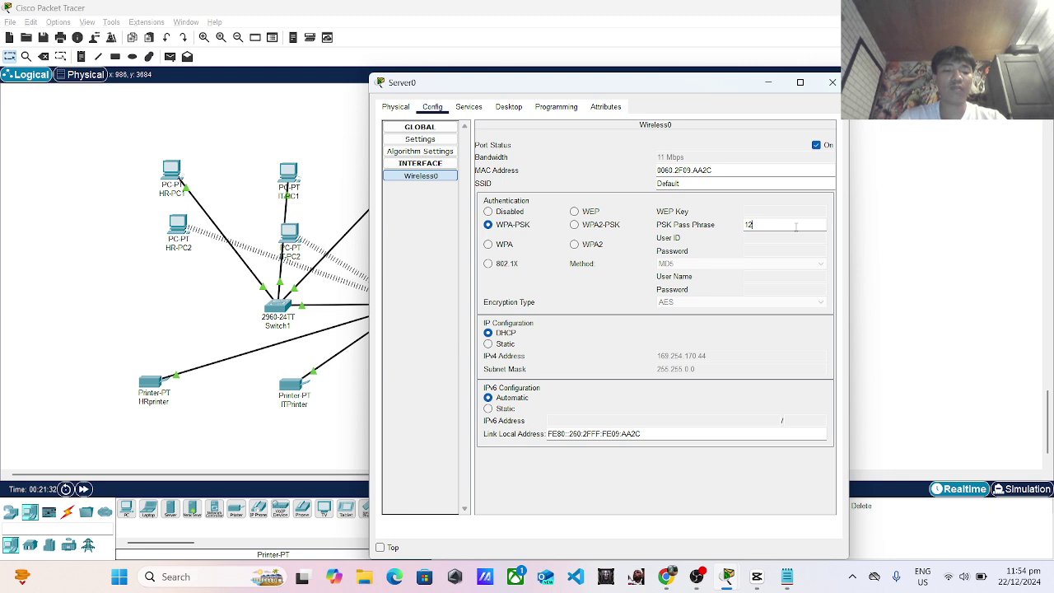
{"action": "type", "text": "3456789"}
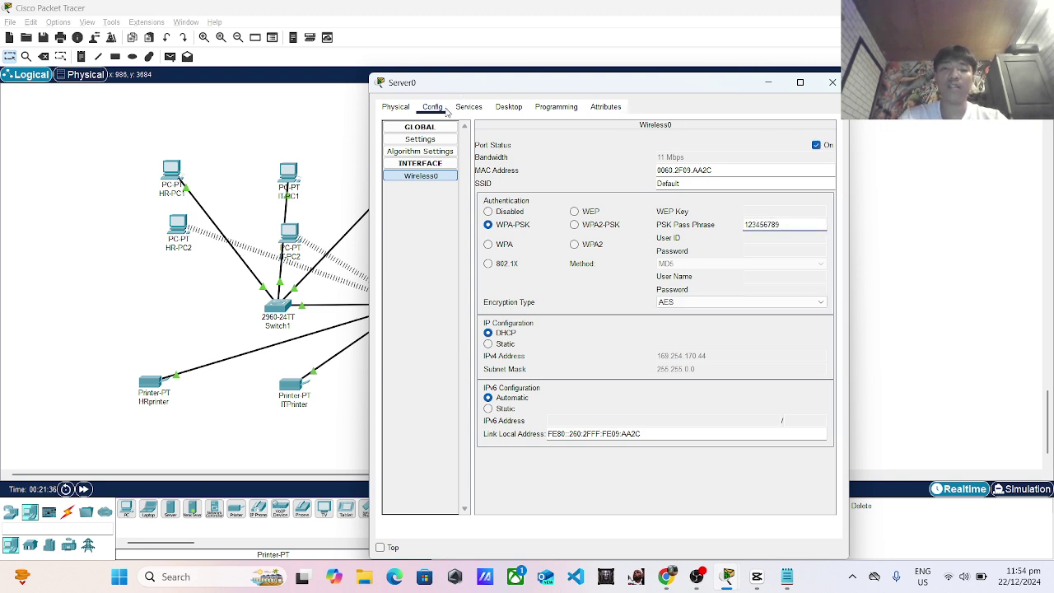
{"action": "left_click", "coordinate": [498, 344]}
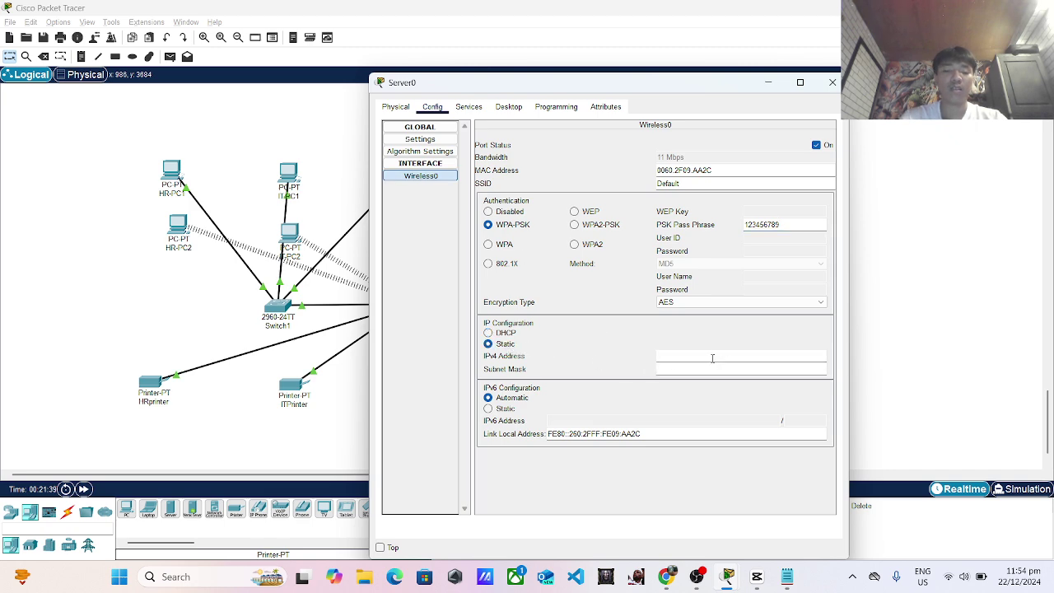
{"action": "type", "text": "192.1"}
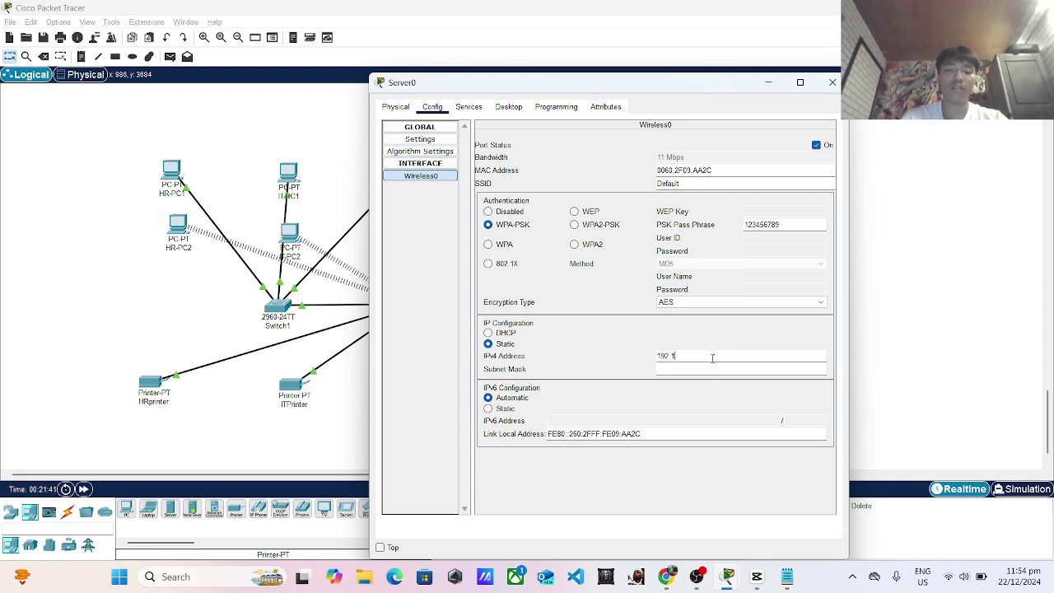
{"action": "type", "text": "68.1.11"}
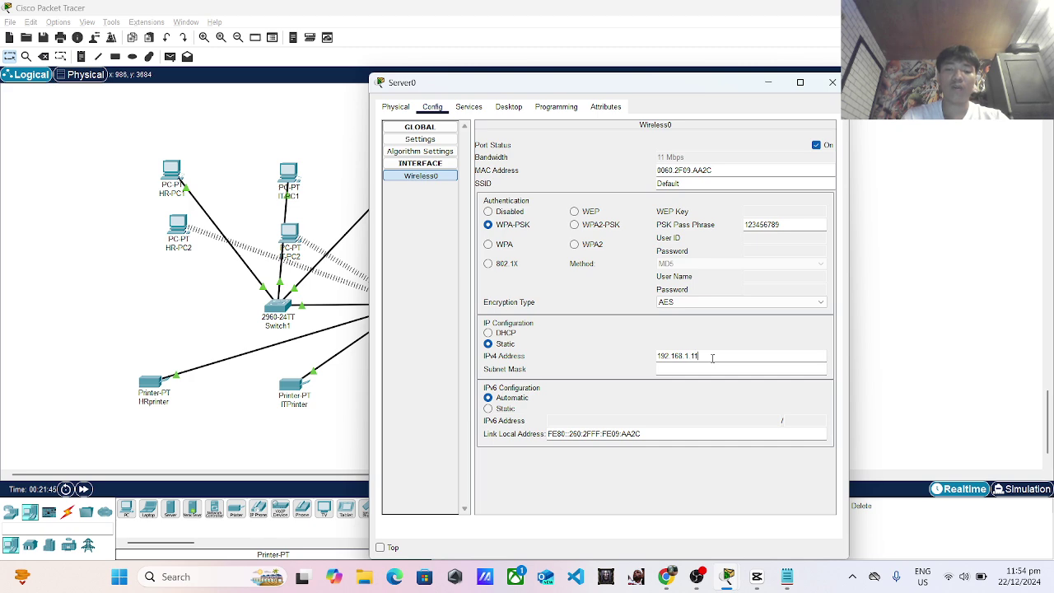
{"action": "type", "text": "1"}
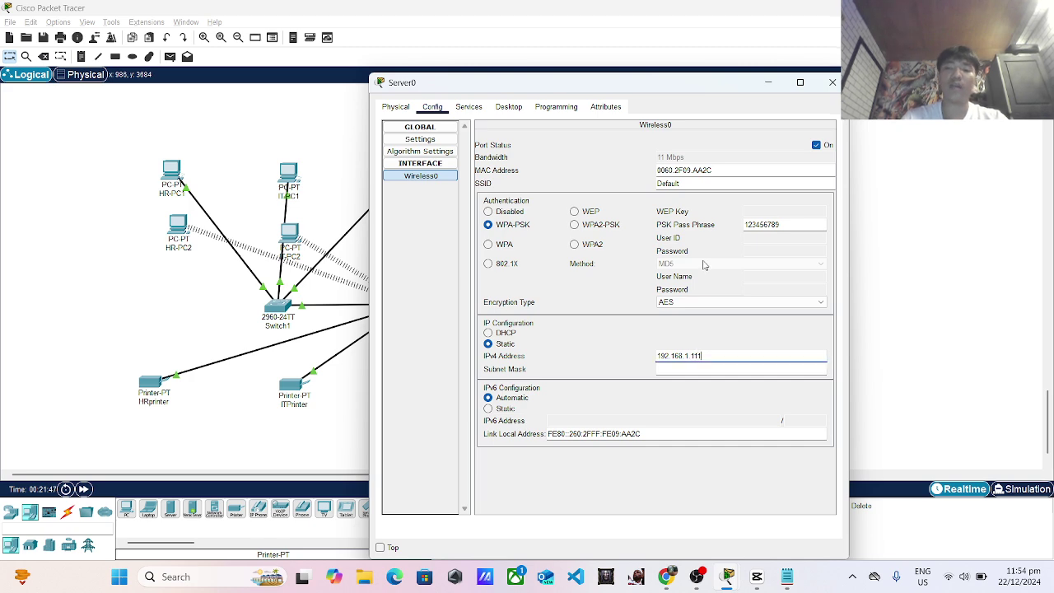
Close Server0, check Wireless Router0's wireless and LAN settings, then switch to the Notepad task notes.
{"action": "left_click", "coordinate": [829, 81]}
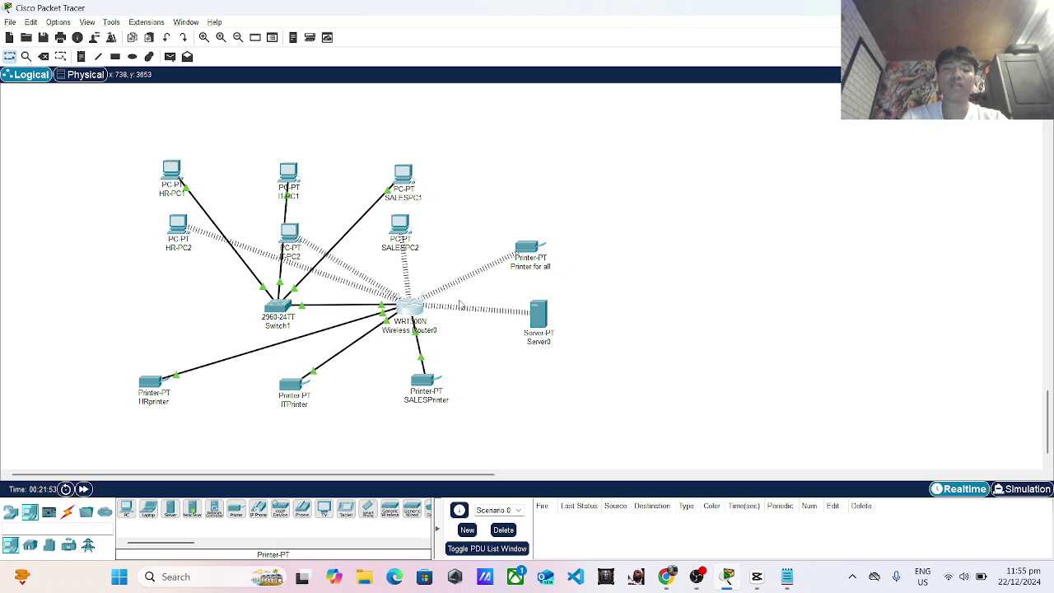
{"action": "left_click", "coordinate": [416, 311]}
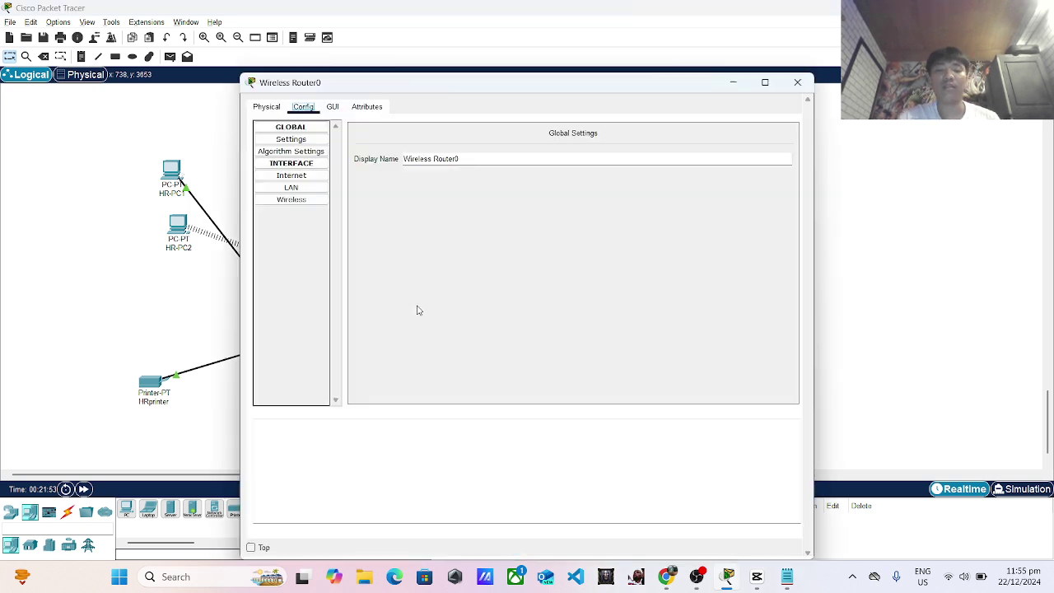
{"action": "left_click", "coordinate": [294, 203]}
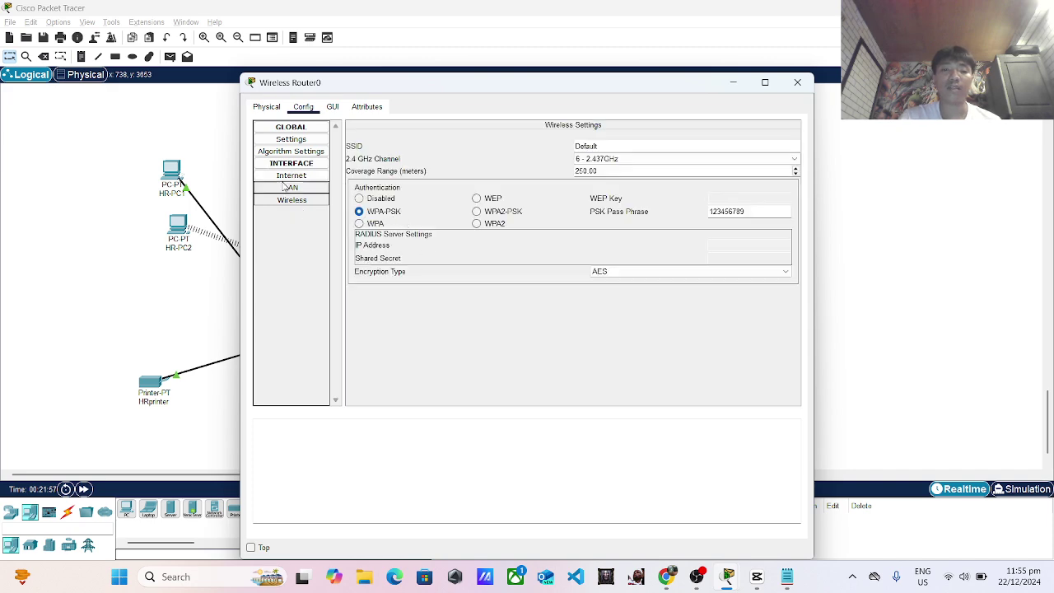
{"action": "left_click", "coordinate": [290, 188]}
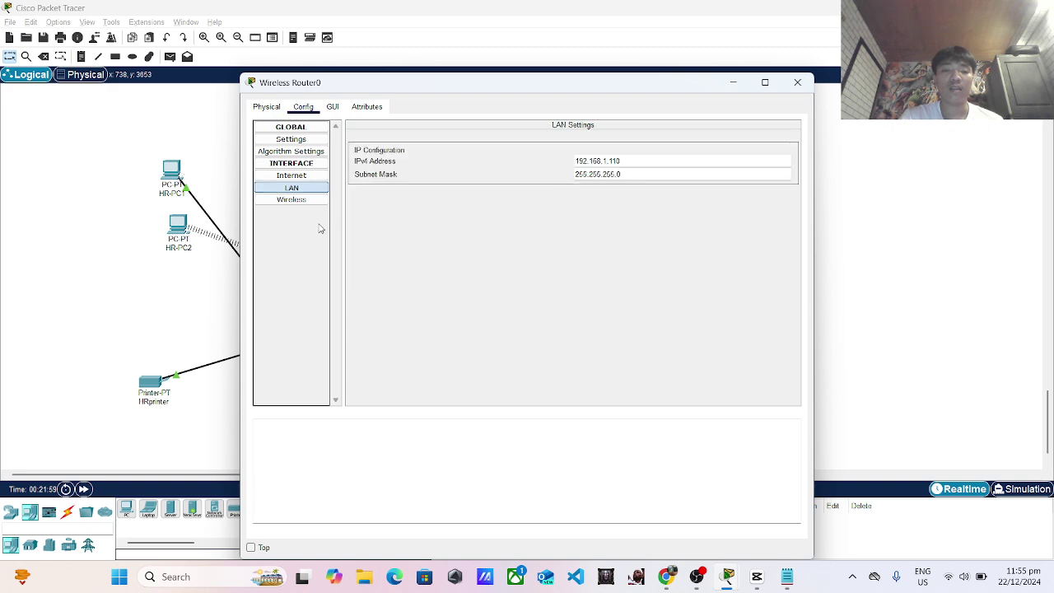
{"action": "left_click", "coordinate": [797, 83]}
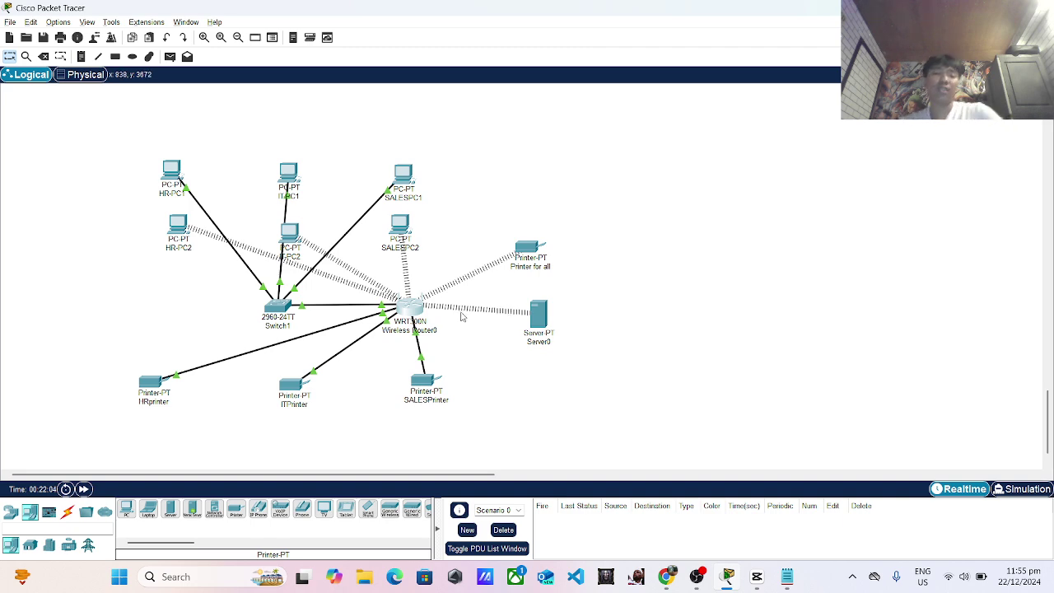
{"action": "key", "text": "alt+Tab"}
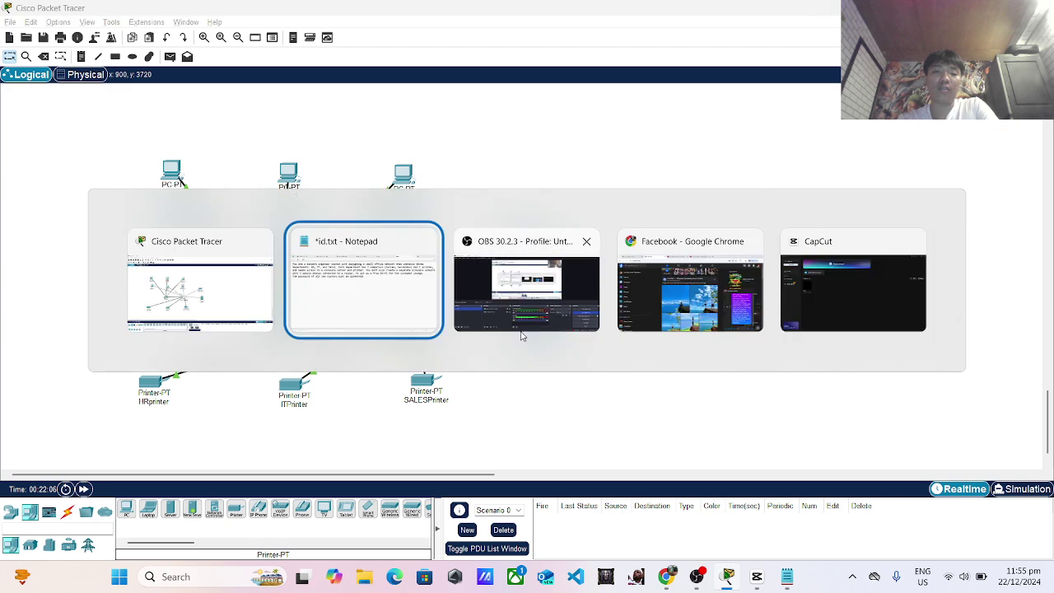
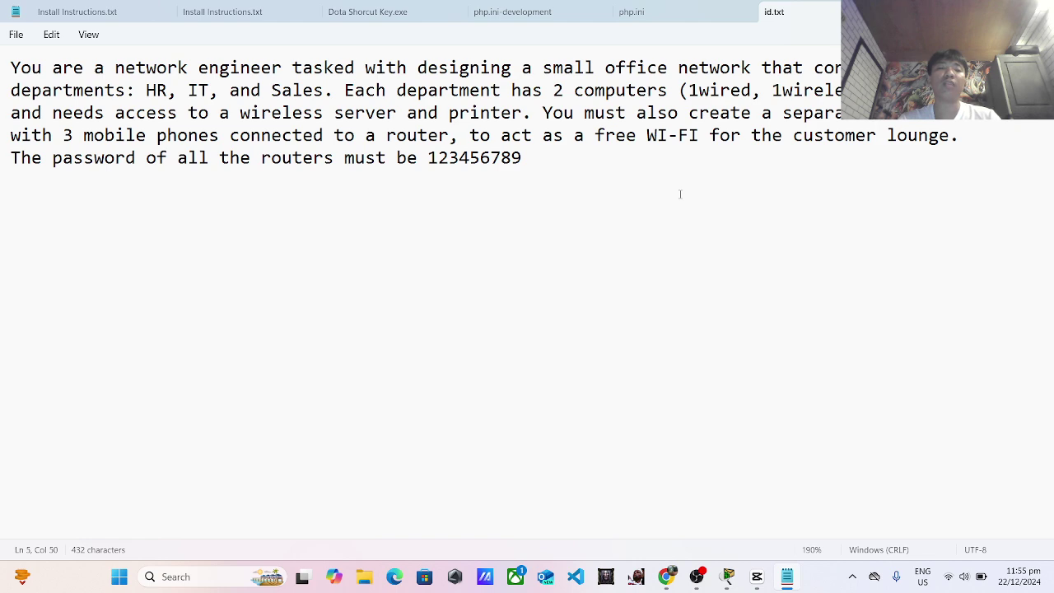
Switch from the Notepad task notes back to the Packet Tracer office topology.
{"action": "key", "text": "alt+Tab"}
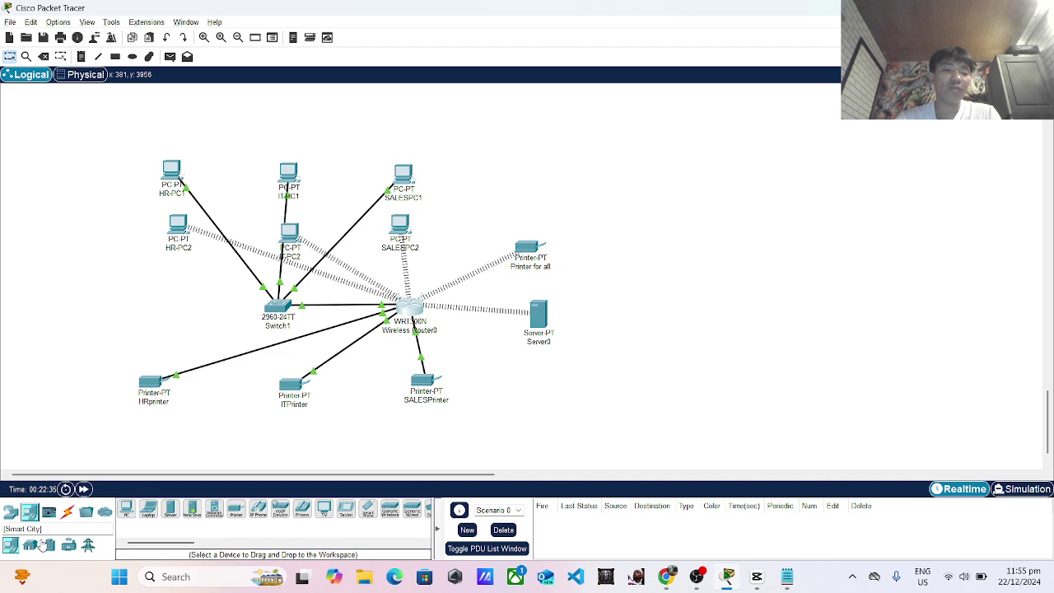
Place a WRT300N Wireless Router1 to the right of the office network.
{"action": "left_click", "coordinate": [31, 546]}
{"action": "left_click", "coordinate": [11, 512]}
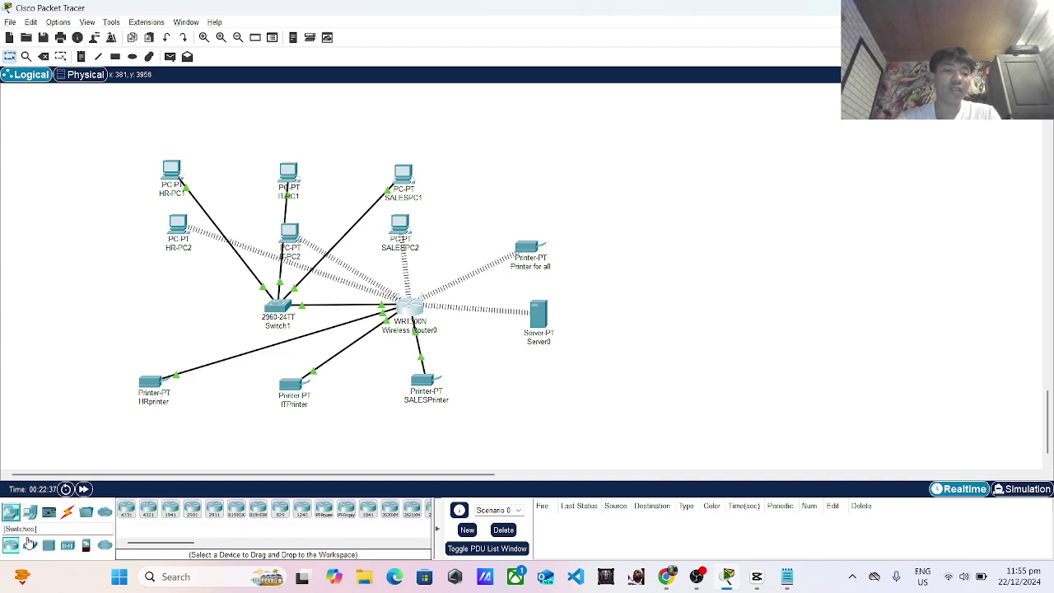
{"action": "left_click", "coordinate": [61, 548]}
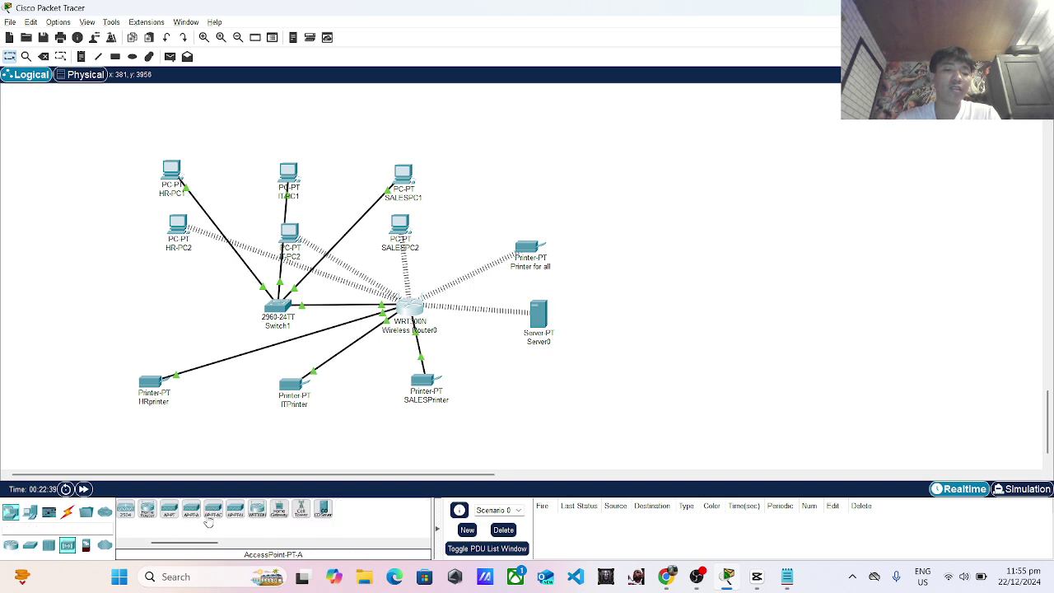
{"action": "left_click", "coordinate": [257, 509]}
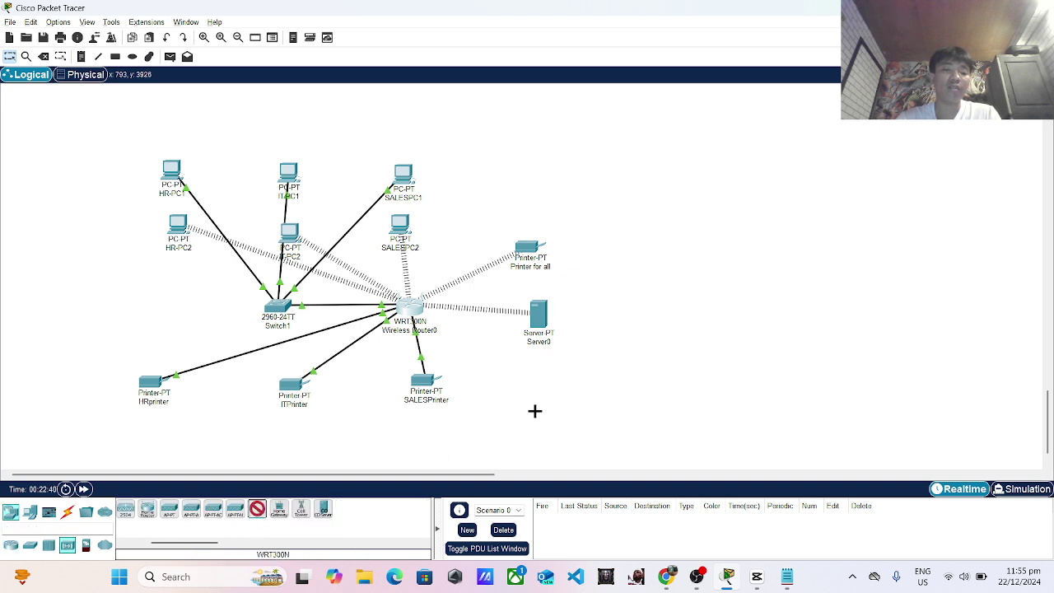
{"action": "left_click", "coordinate": [708, 276]}
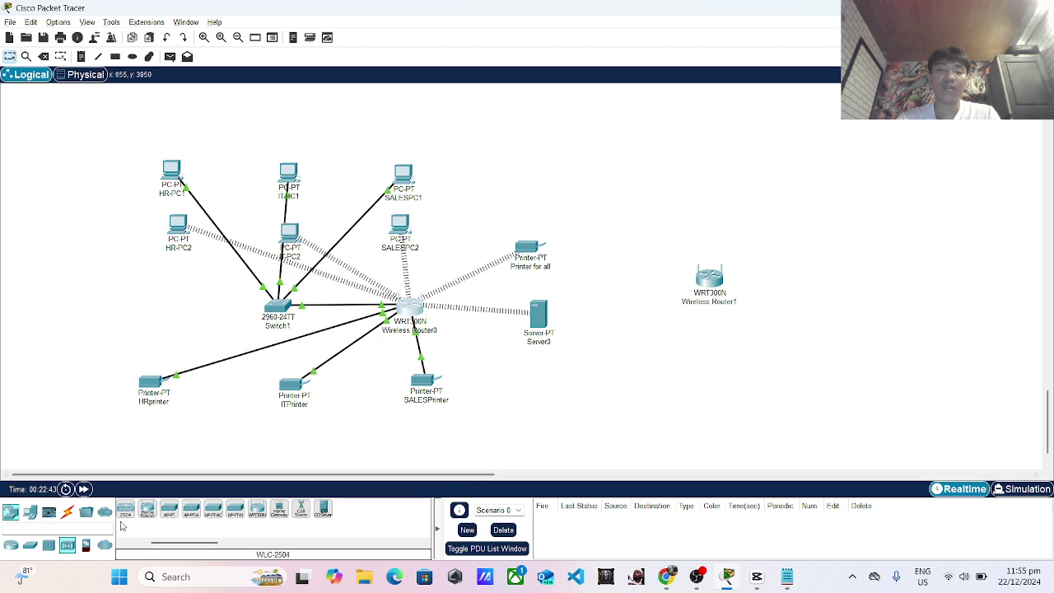
Place three Smartphone-PT devices stacked to the right of Wireless Router1.
{"action": "left_click", "coordinate": [30, 513]}
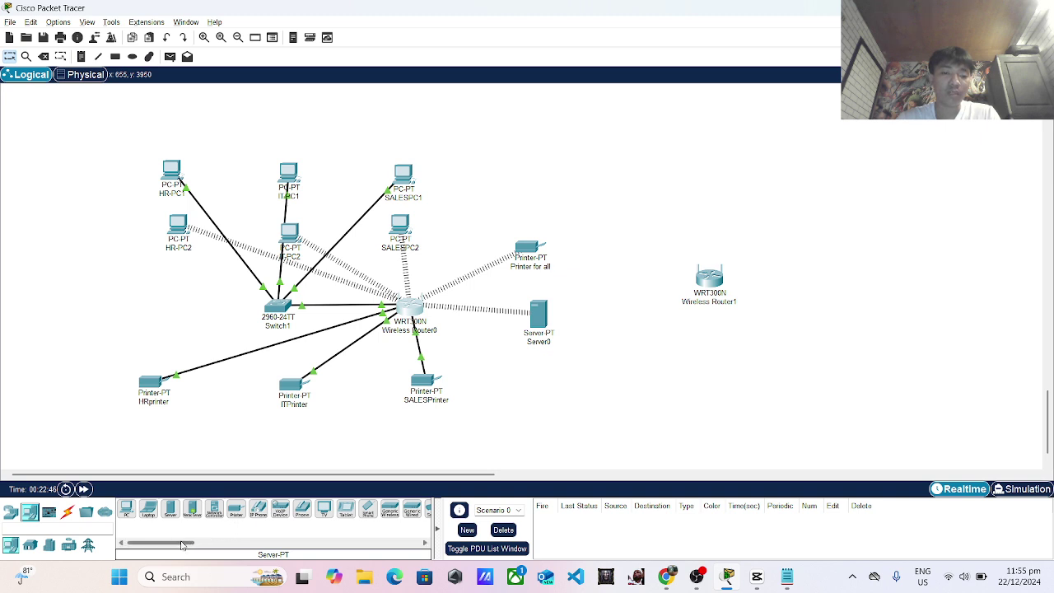
{"action": "left_click_drag", "start_coordinate": [183, 544], "coordinate": [203, 543]}
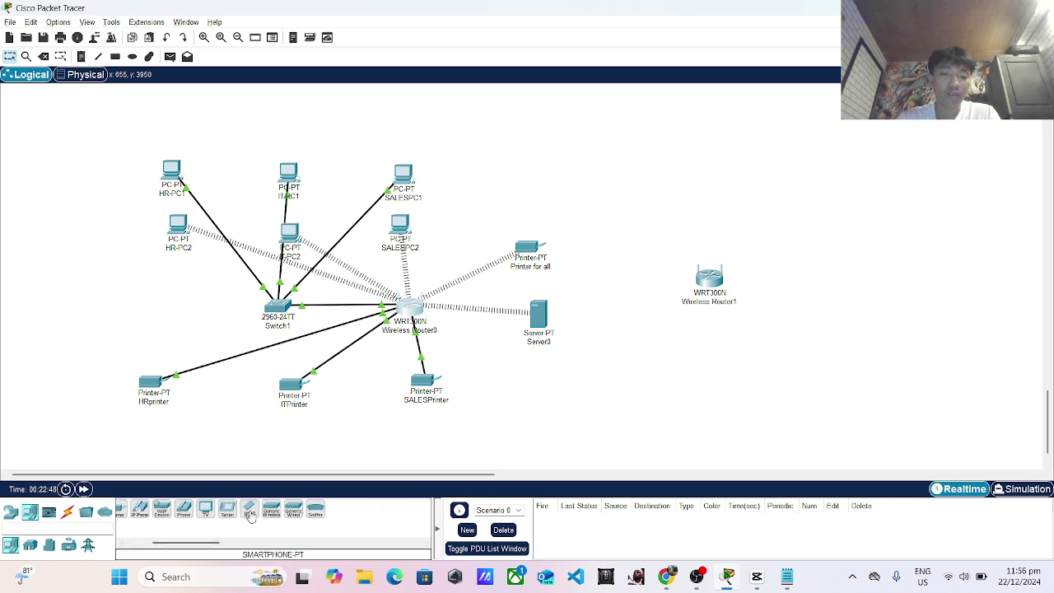
{"action": "left_click", "coordinate": [249, 508]}
{"action": "left_click", "coordinate": [823, 198]}
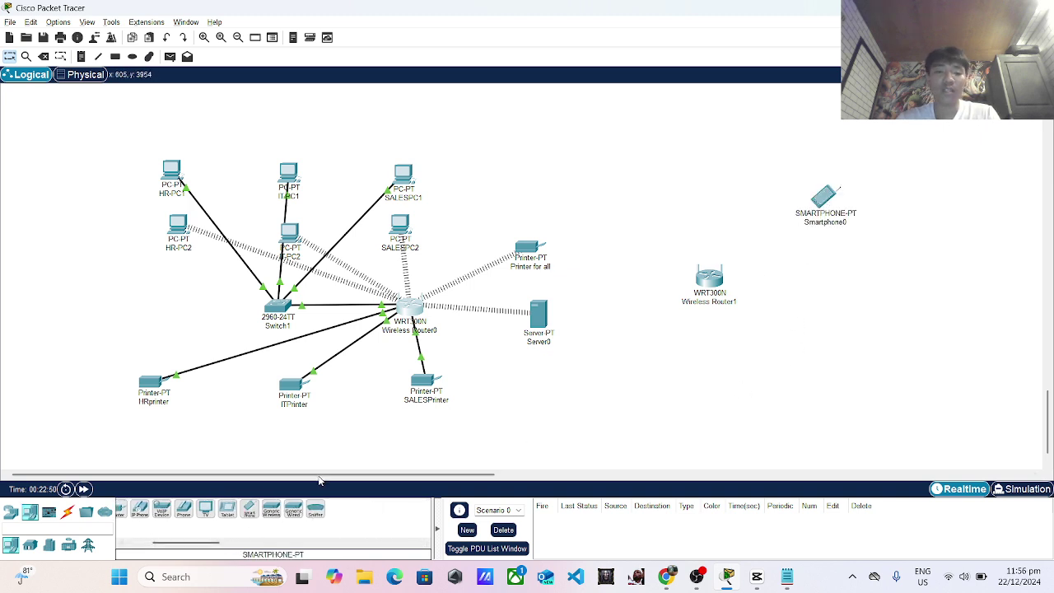
{"action": "left_click", "coordinate": [816, 293]}
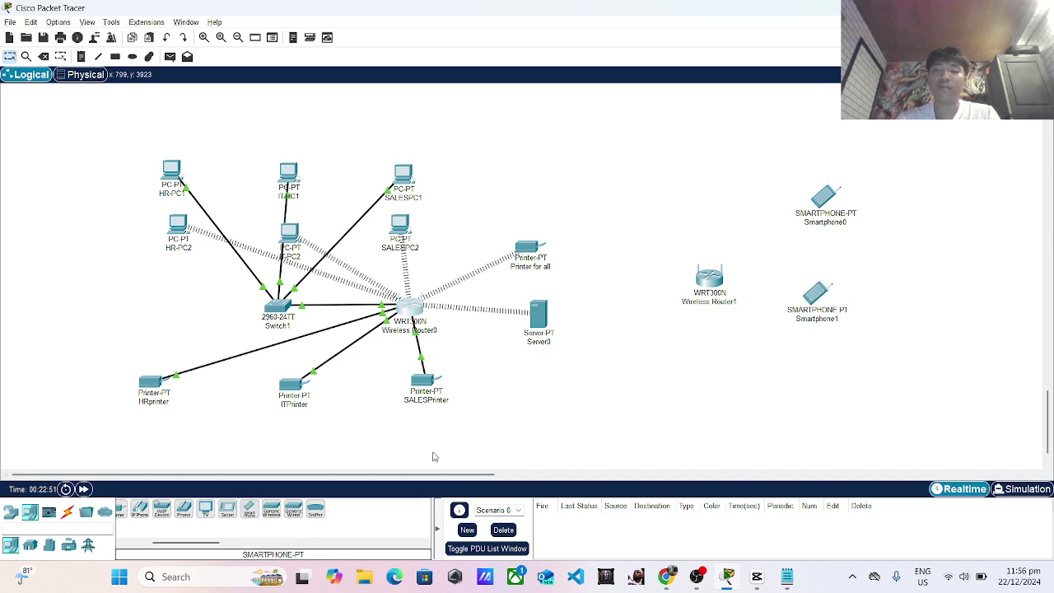
{"action": "left_click", "coordinate": [247, 511]}
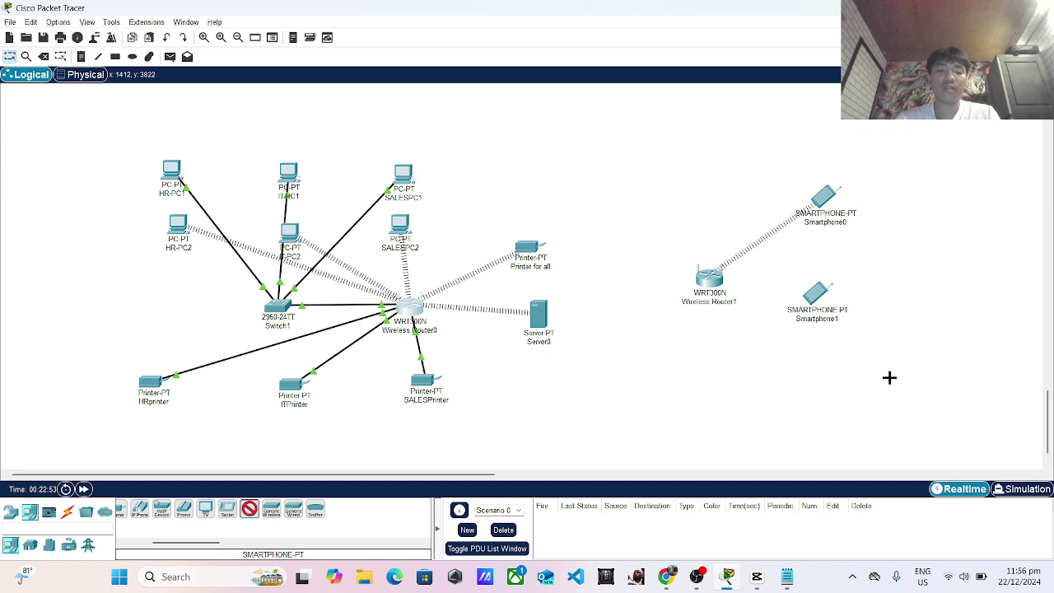
{"action": "left_click", "coordinate": [797, 379]}
{"action": "left_click_drag", "start_coordinate": [797, 392], "coordinate": [813, 392]}
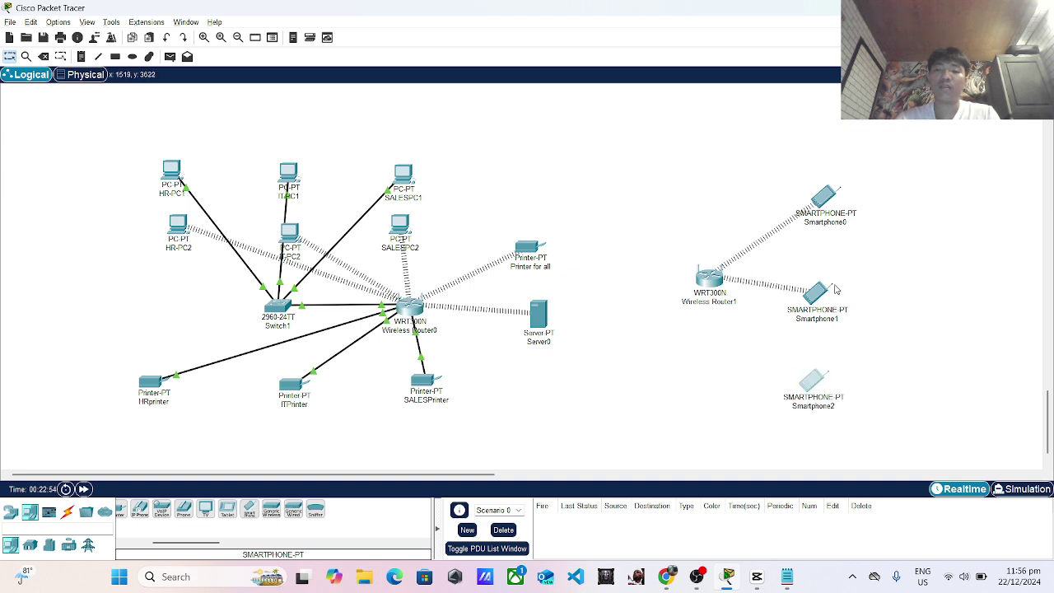
Change Smartphone0's display name to 'IPHONE 15 PRO MAX' and close its window.
{"action": "left_click", "coordinate": [817, 199]}
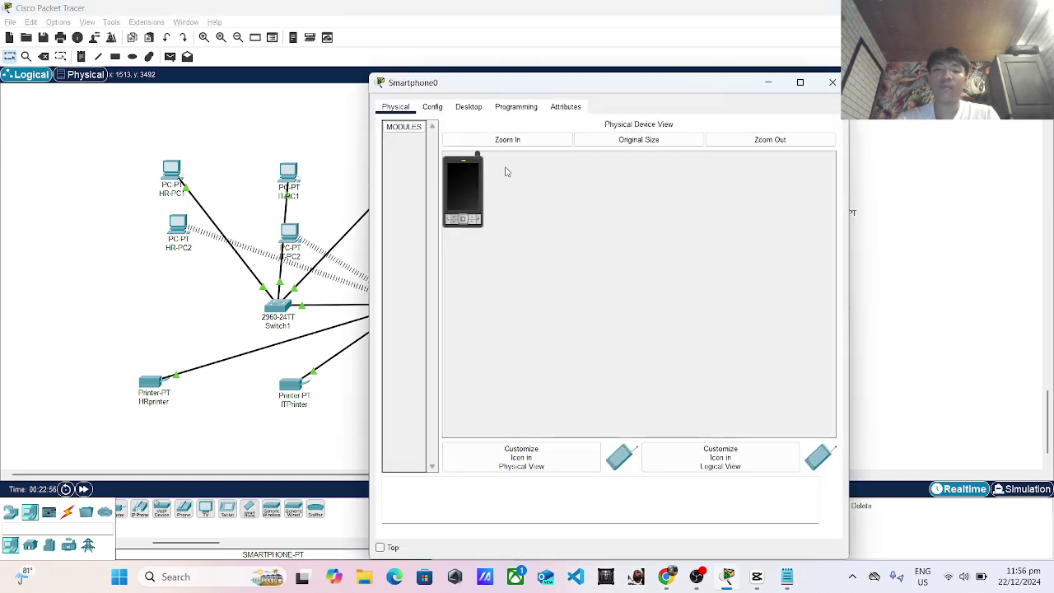
{"action": "left_click", "coordinate": [434, 107]}
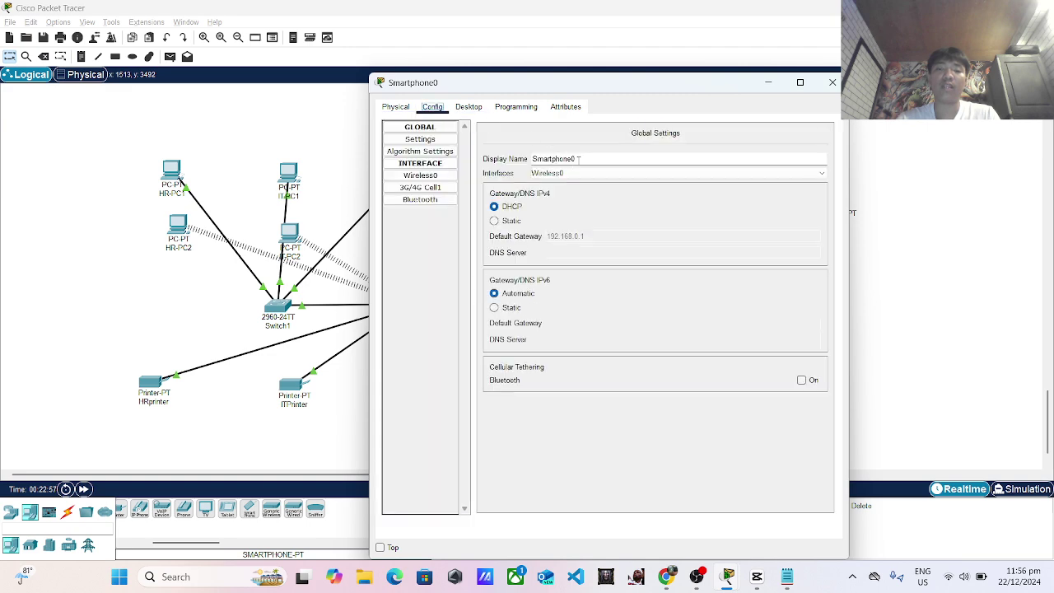
{"action": "left_click_drag", "start_coordinate": [579, 160], "coordinate": [526, 165]}
{"action": "type", "text": "IP"}
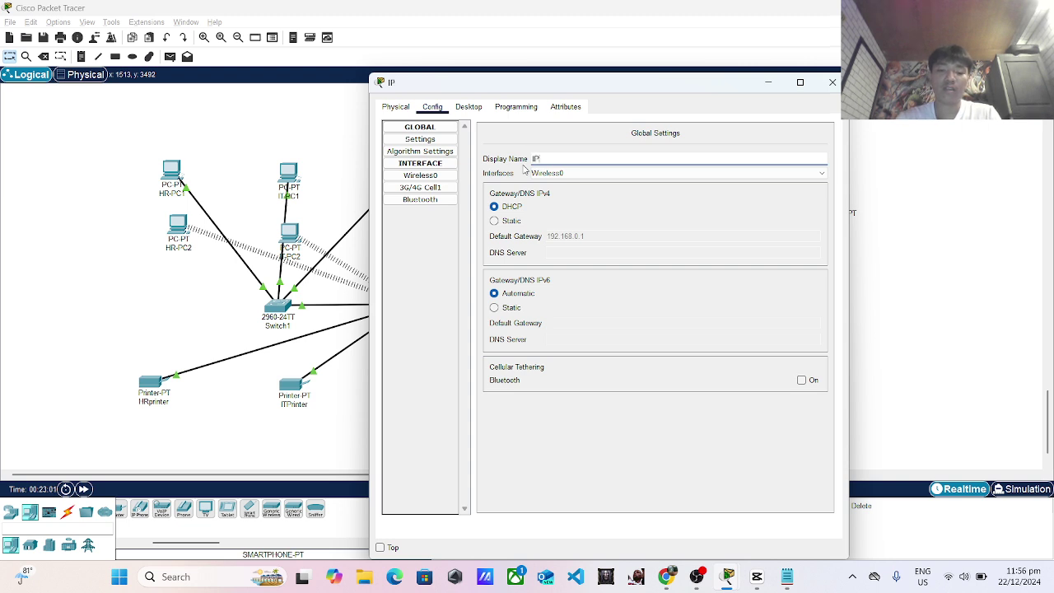
{"action": "type", "text": "HONE 15 PRO MAAX"}
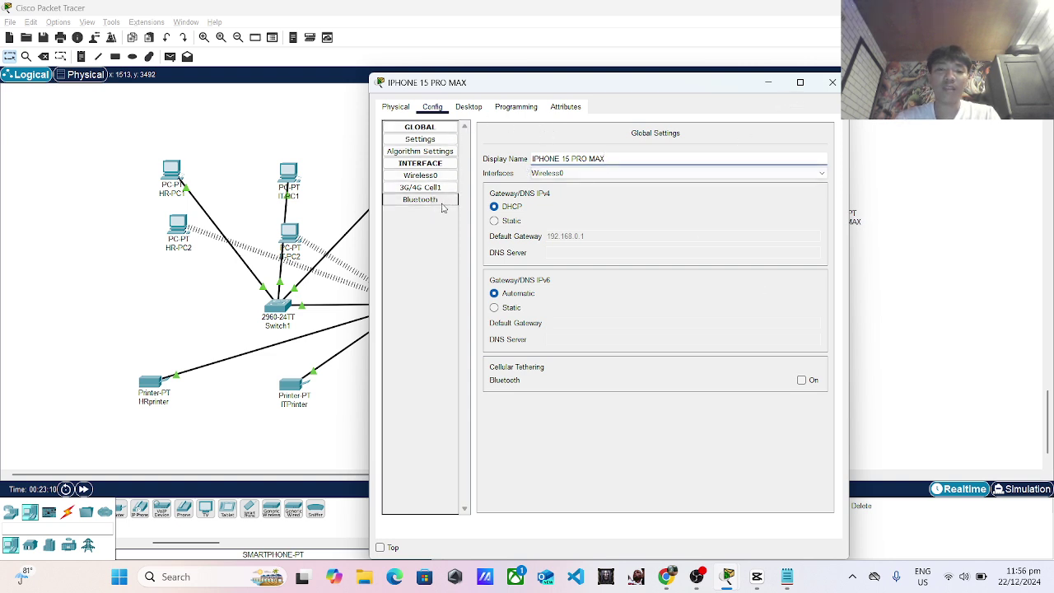
{"action": "left_click", "coordinate": [420, 176]}
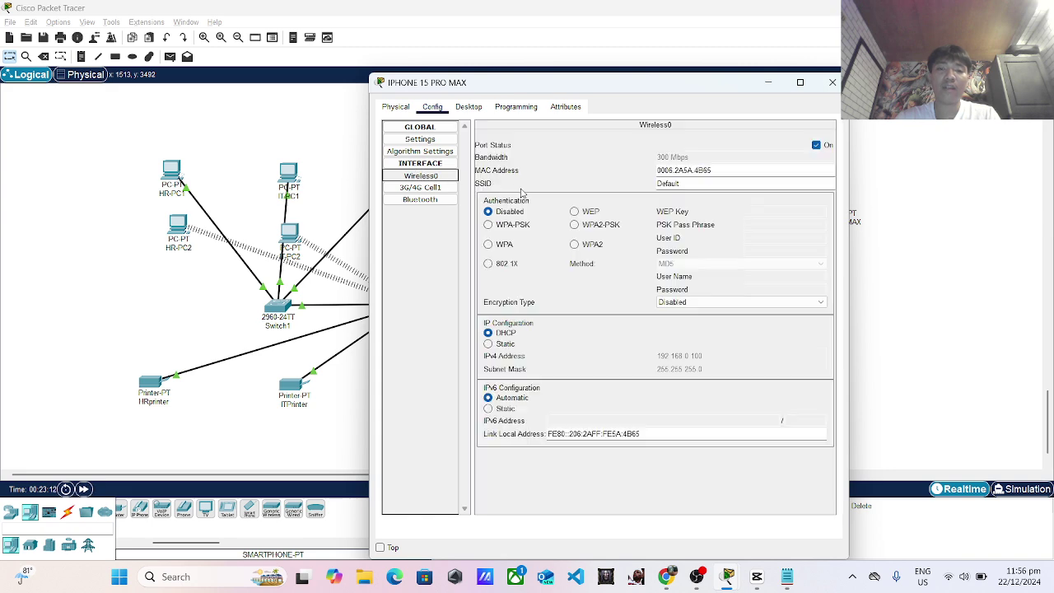
{"action": "left_click", "coordinate": [388, 108]}
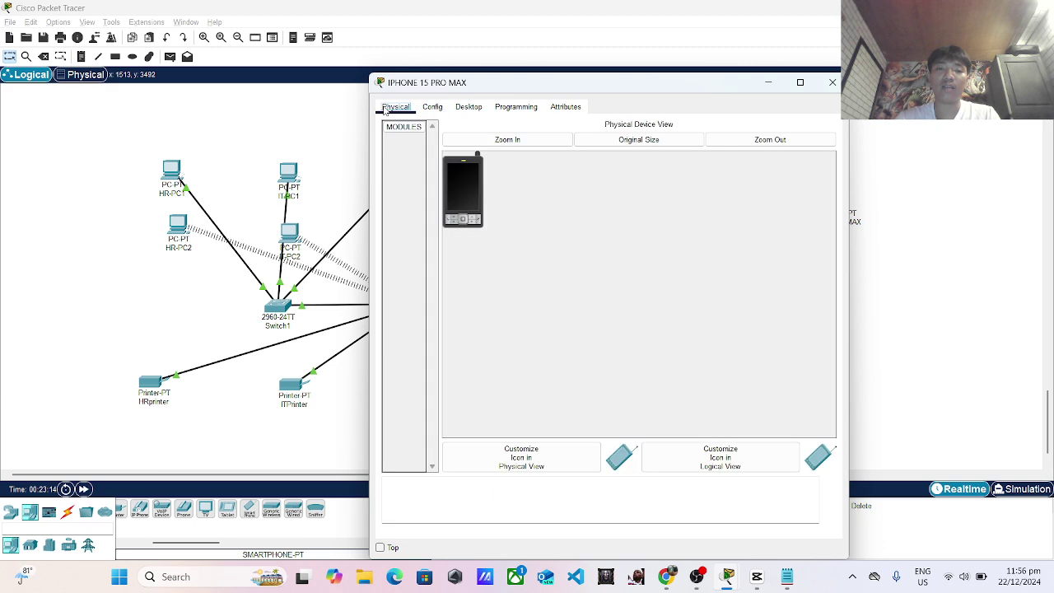
{"action": "left_click", "coordinate": [832, 83]}
Replace Smartphone1's display name with 'INFINIX GT 20 PRO' and close its window.
{"action": "left_click", "coordinate": [815, 295]}
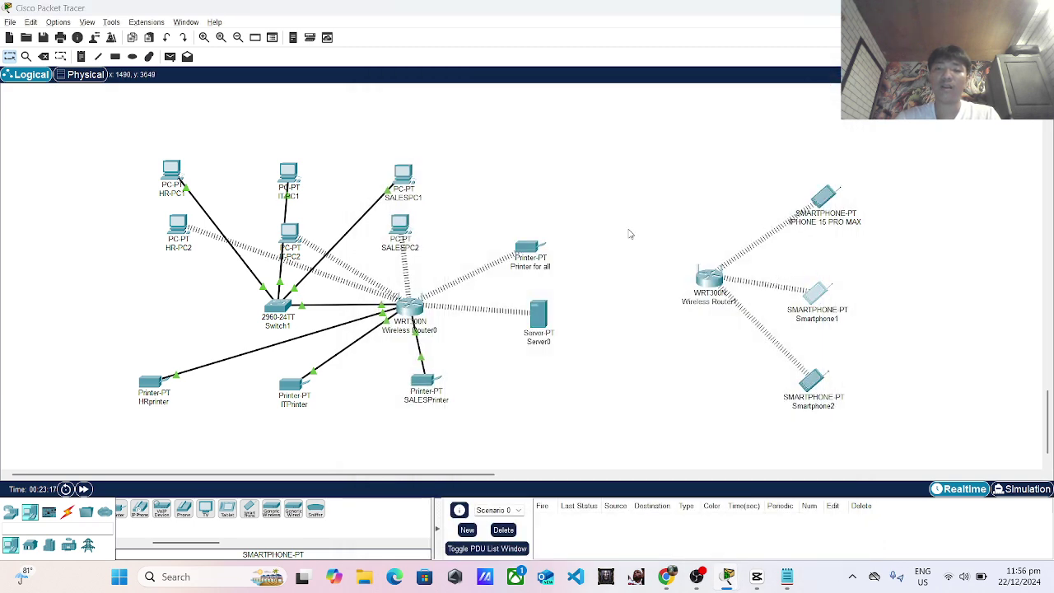
{"action": "left_click", "coordinate": [433, 107]}
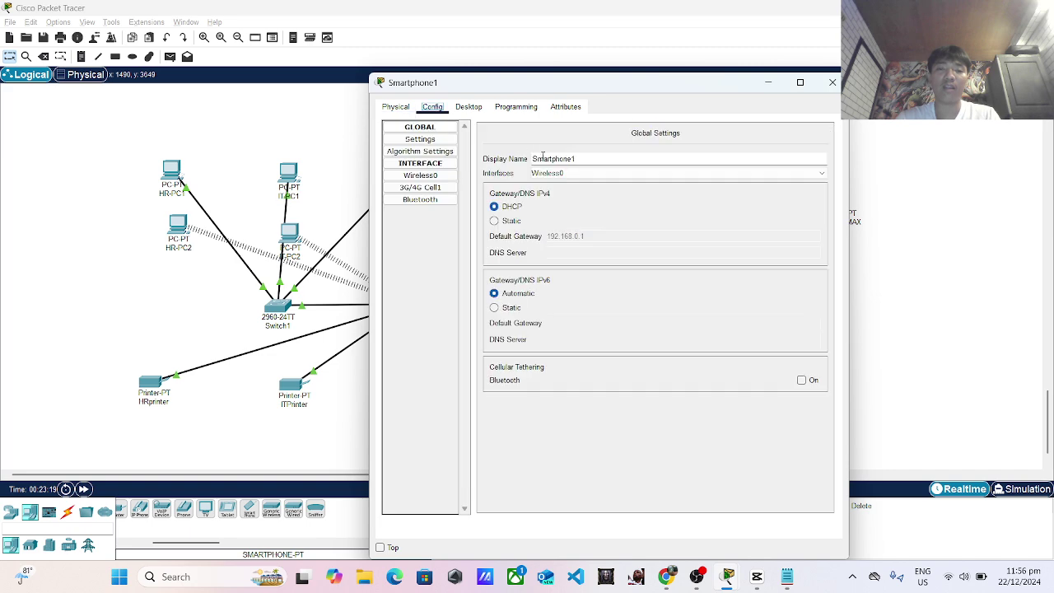
{"action": "left_click_drag", "start_coordinate": [584, 157], "coordinate": [522, 163]}
{"action": "key", "text": "BackSpace"}
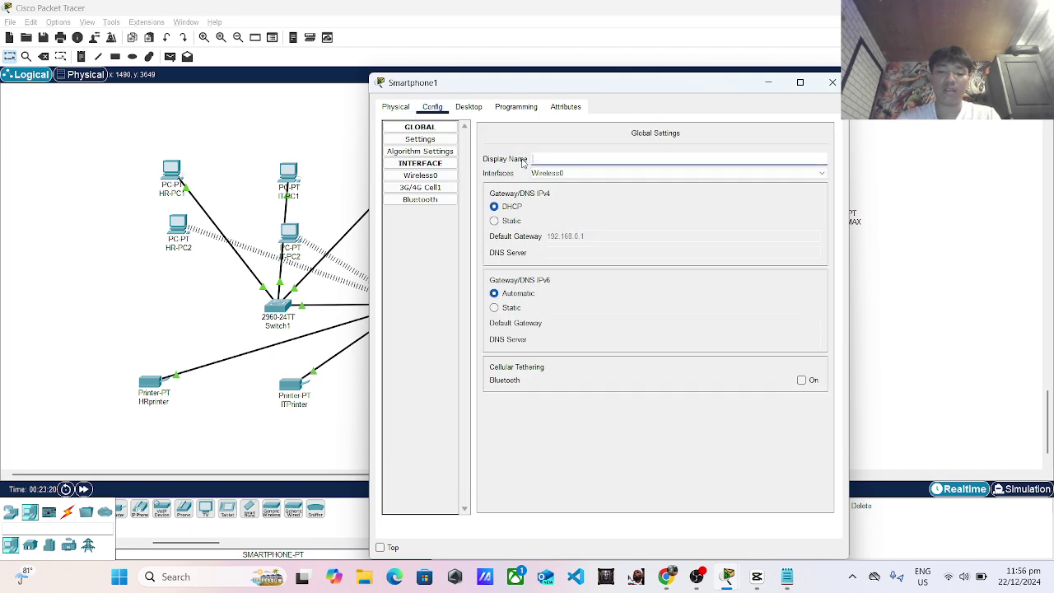
{"action": "type", "text": "INFI"}
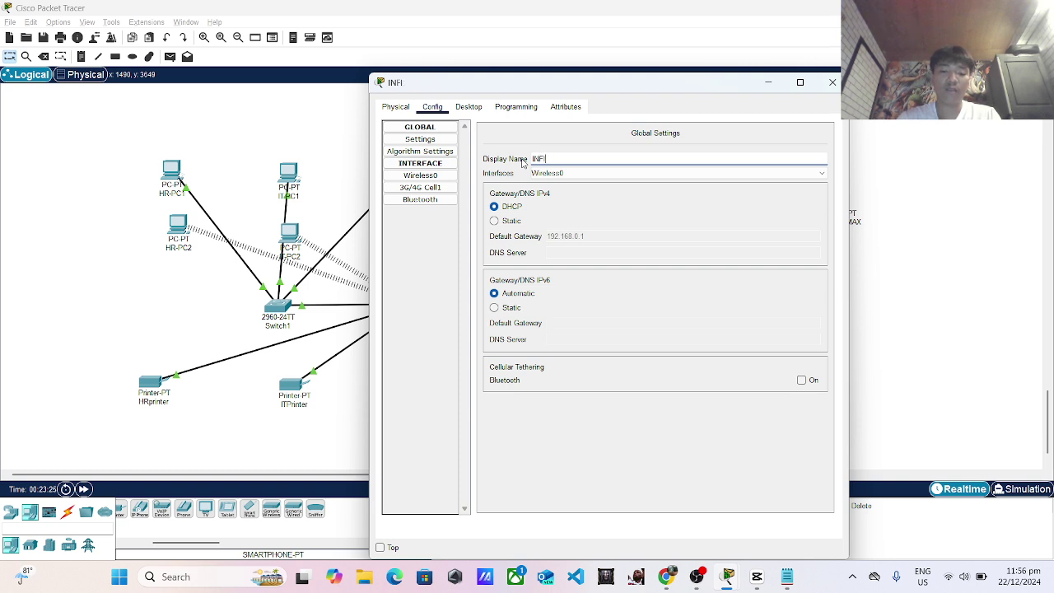
{"action": "type", "text": "NIX "}
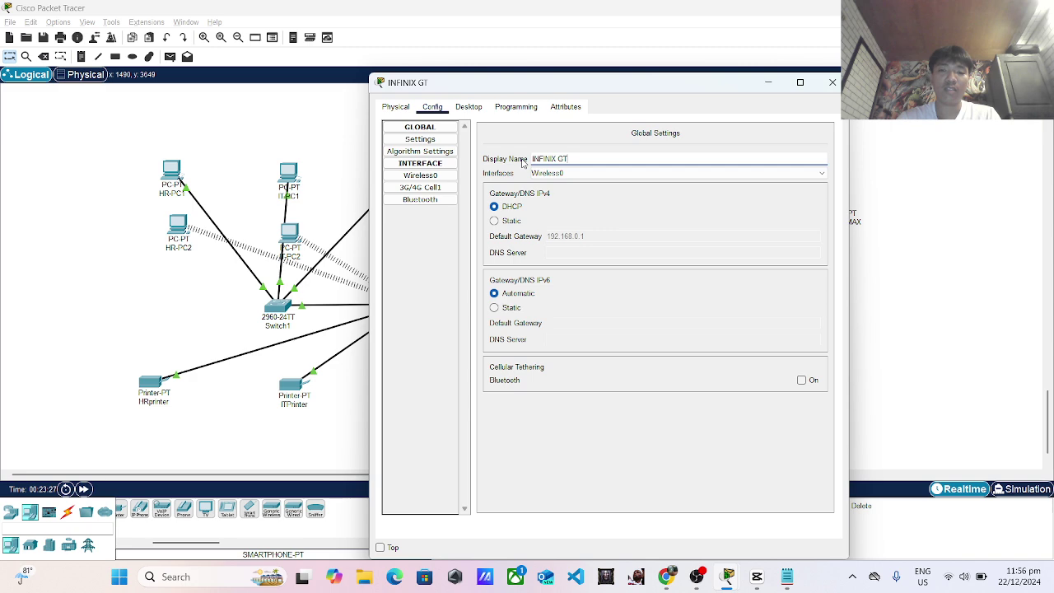
{"action": "type", "text": "GT 20 PRO"}
{"action": "left_click", "coordinate": [830, 84]}
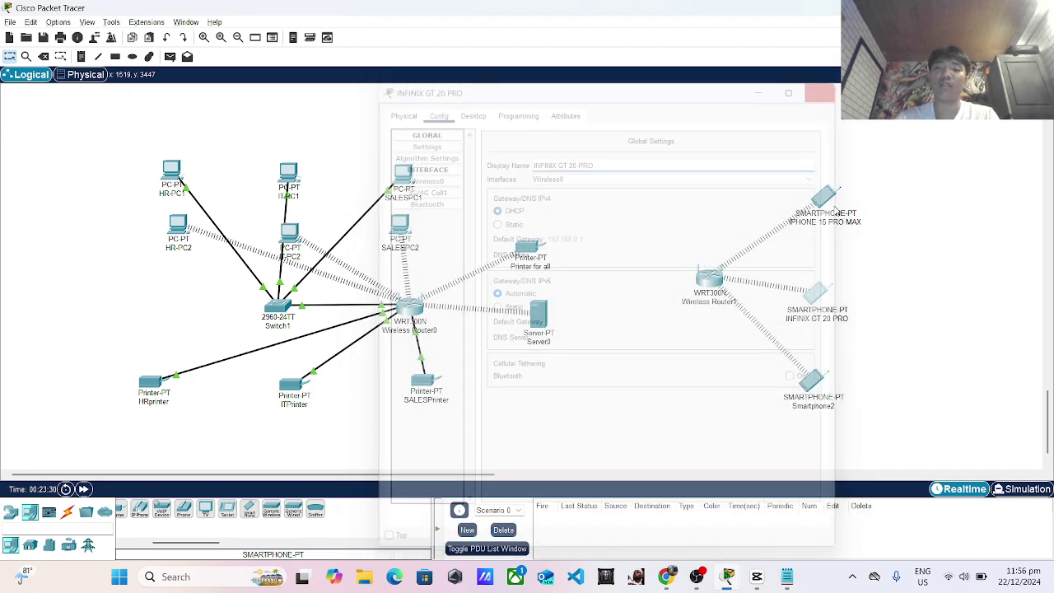
Replace Smartphone2's display name with 'POCO F6 PRO 5G', then select Wireless Router1.
{"action": "left_click", "coordinate": [812, 380]}
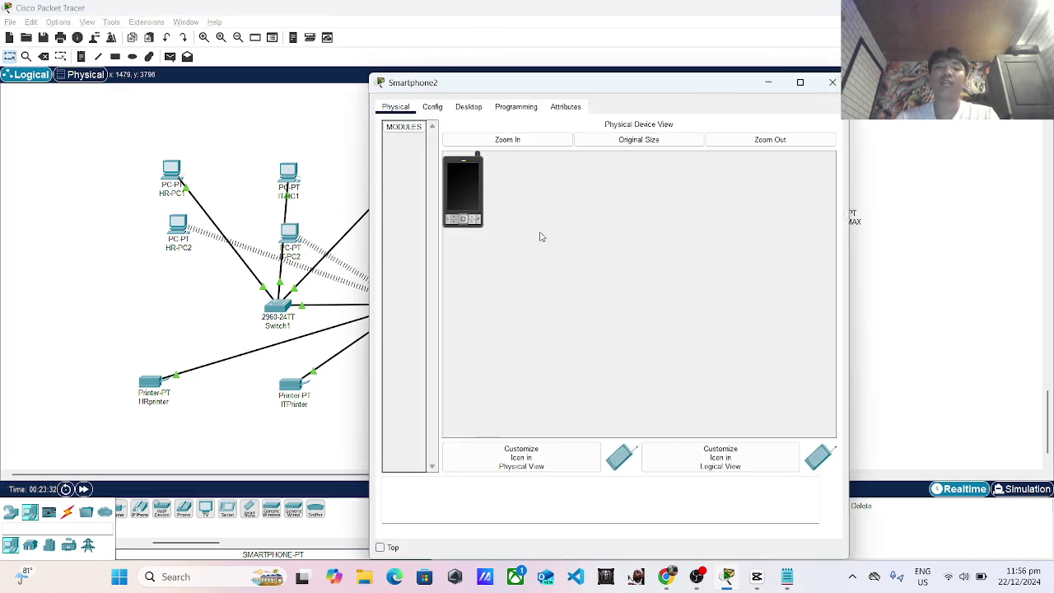
{"action": "left_click", "coordinate": [432, 106]}
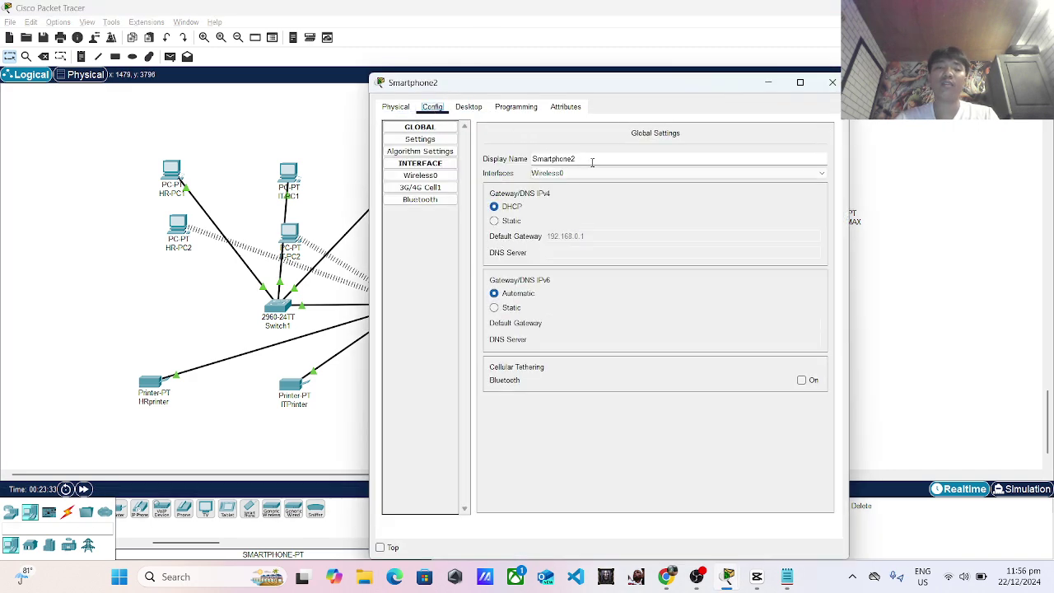
{"action": "left_click_drag", "start_coordinate": [591, 163], "coordinate": [521, 162]}
{"action": "key", "text": "BackSpace"}
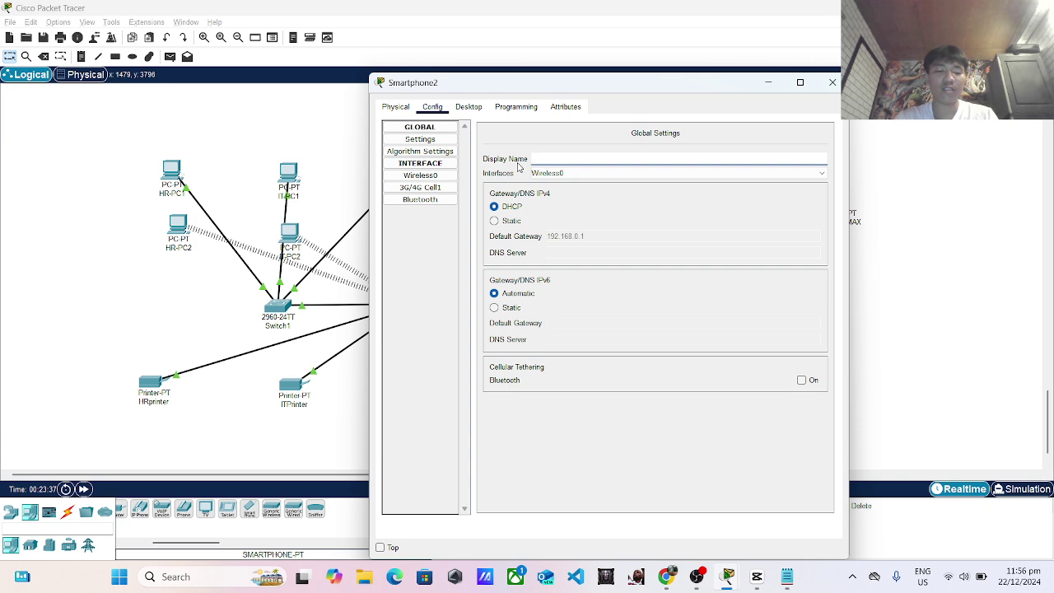
{"action": "type", "text": "P"}
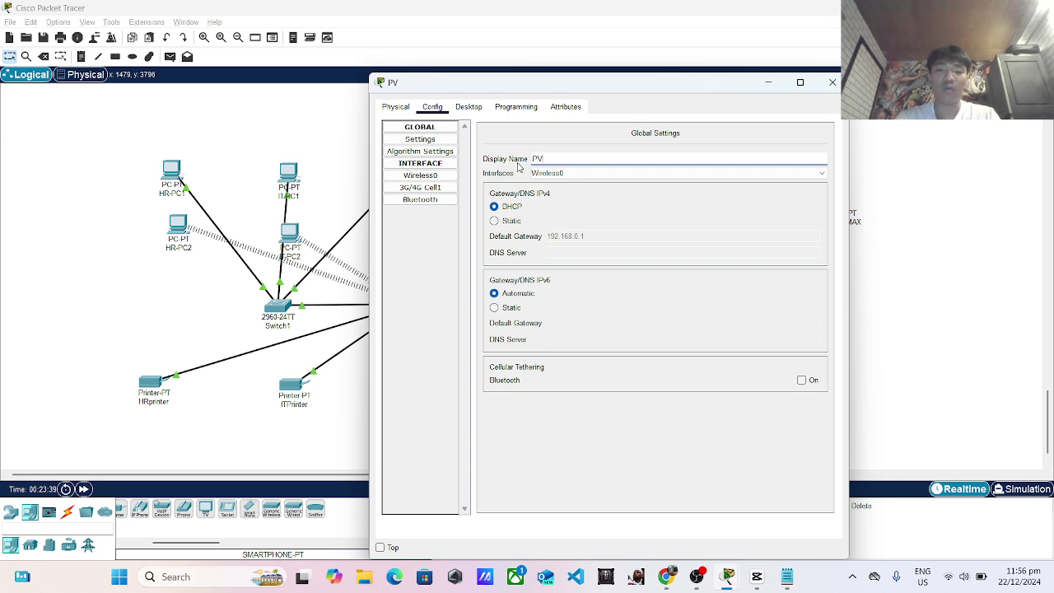
{"action": "type", "text": "OCO F6 PRO"}
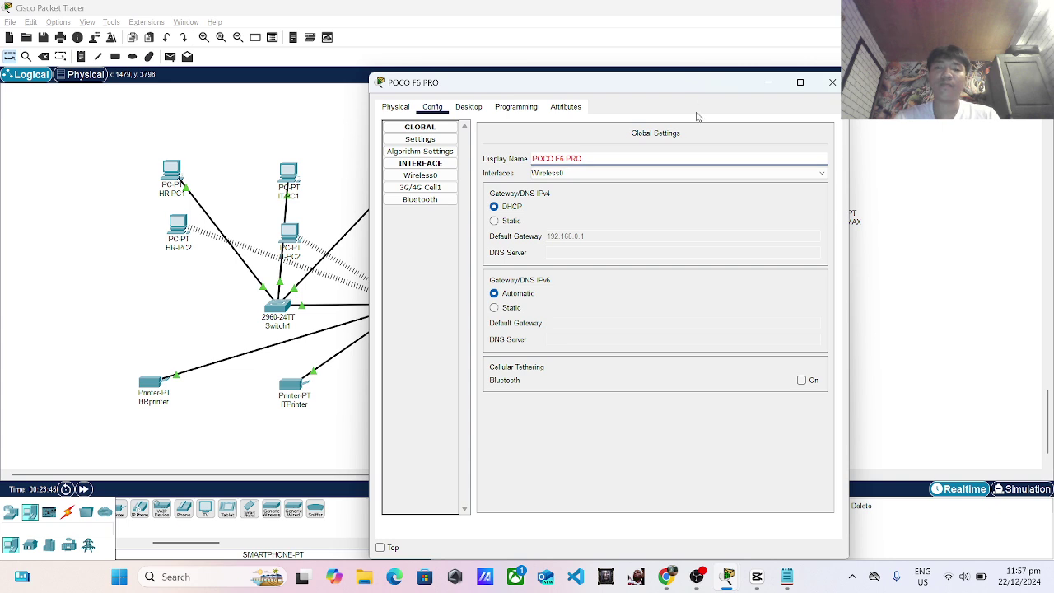
{"action": "type", "text": "5G"}
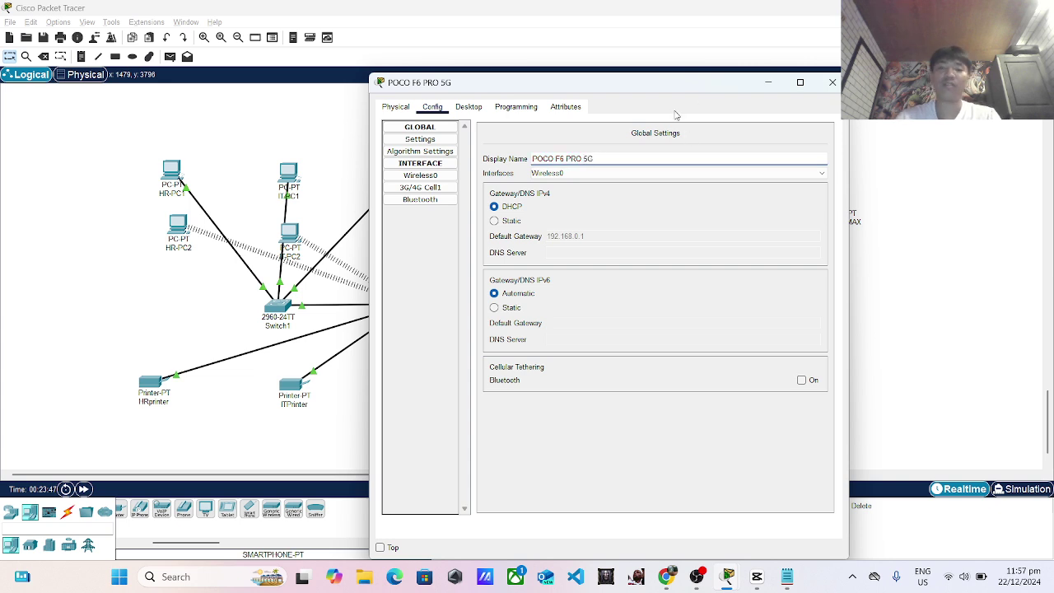
{"action": "left_click", "coordinate": [833, 83]}
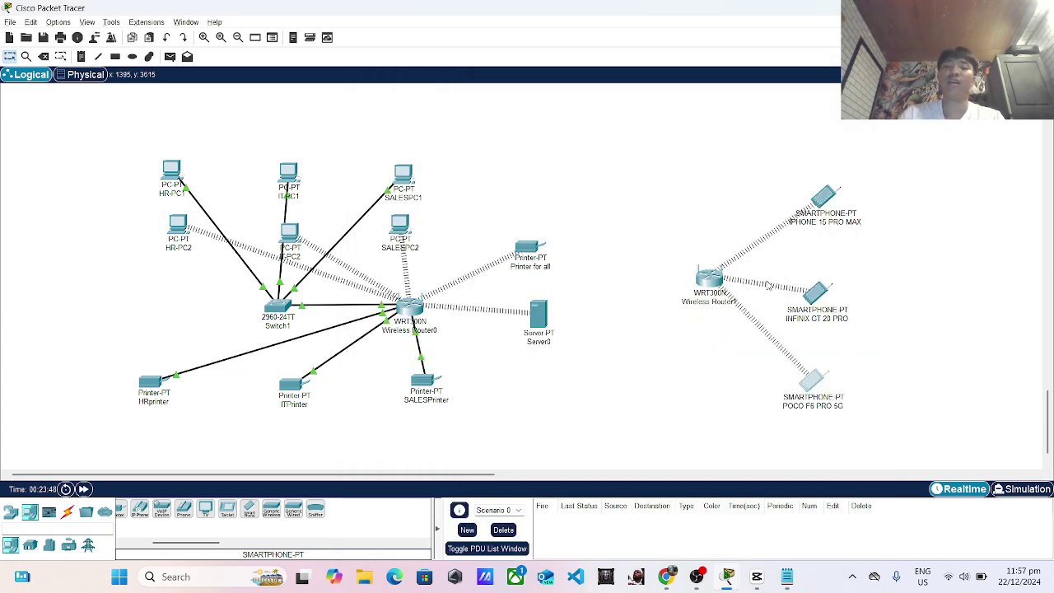
{"action": "left_click", "coordinate": [713, 281]}
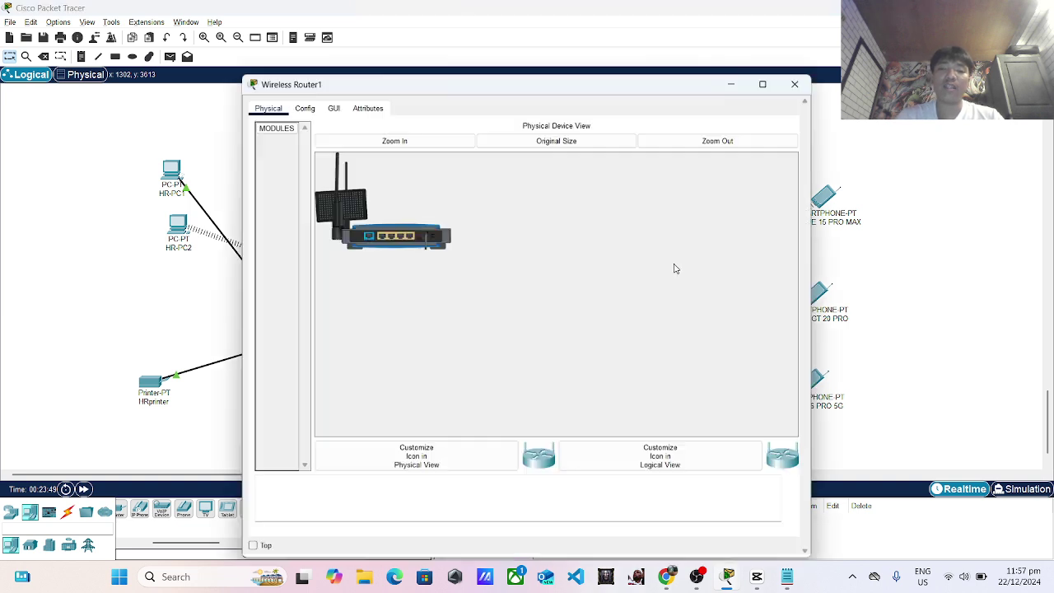
Switch Wireless Router1's wireless authentication to WPA2-PSK with the shared pass phrase.
{"action": "left_click", "coordinate": [303, 107]}
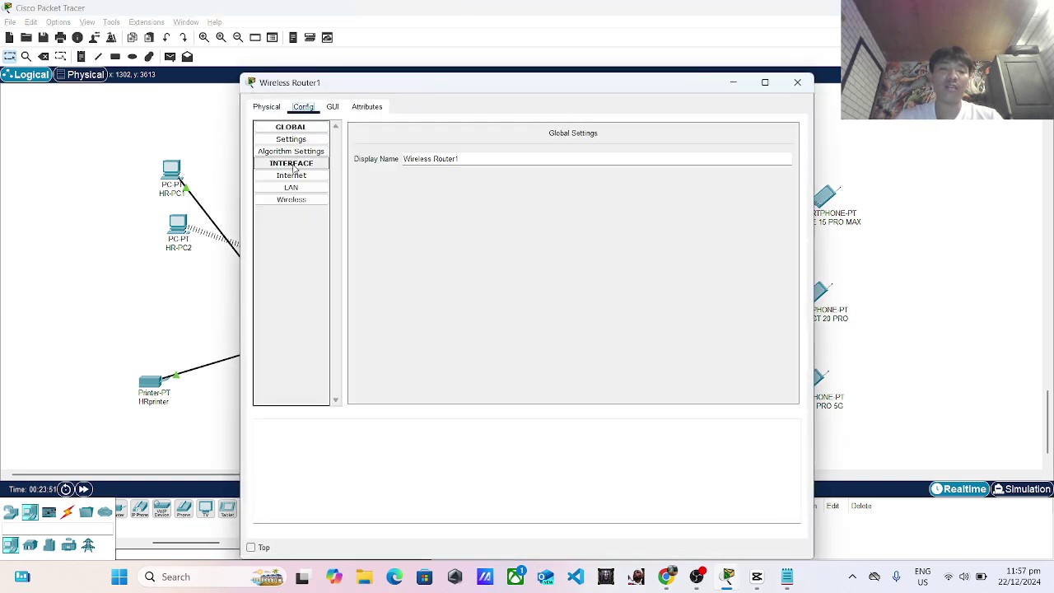
{"action": "left_click", "coordinate": [299, 196]}
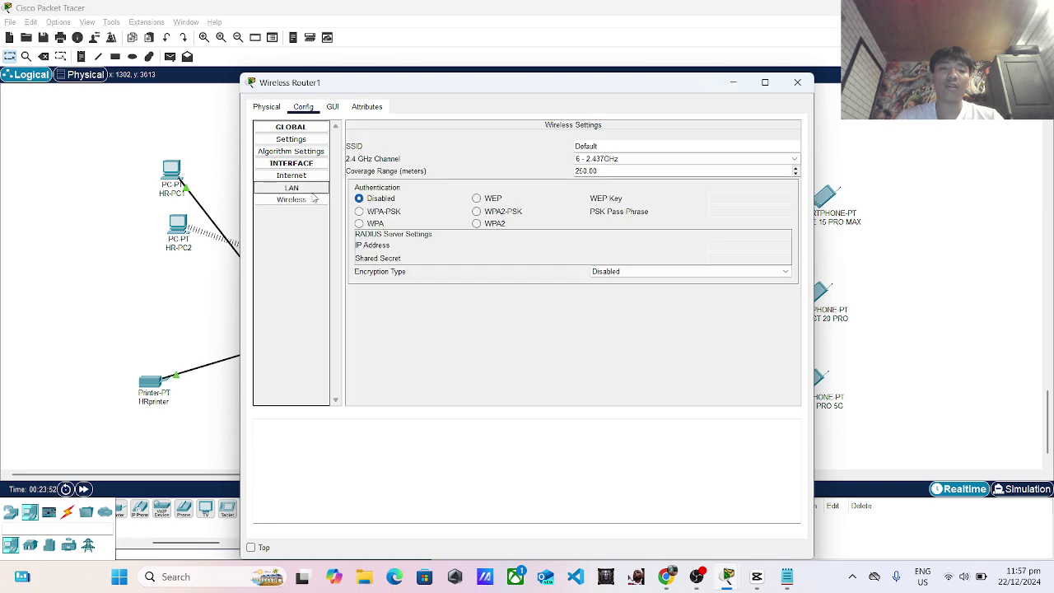
{"action": "left_click", "coordinate": [310, 191]}
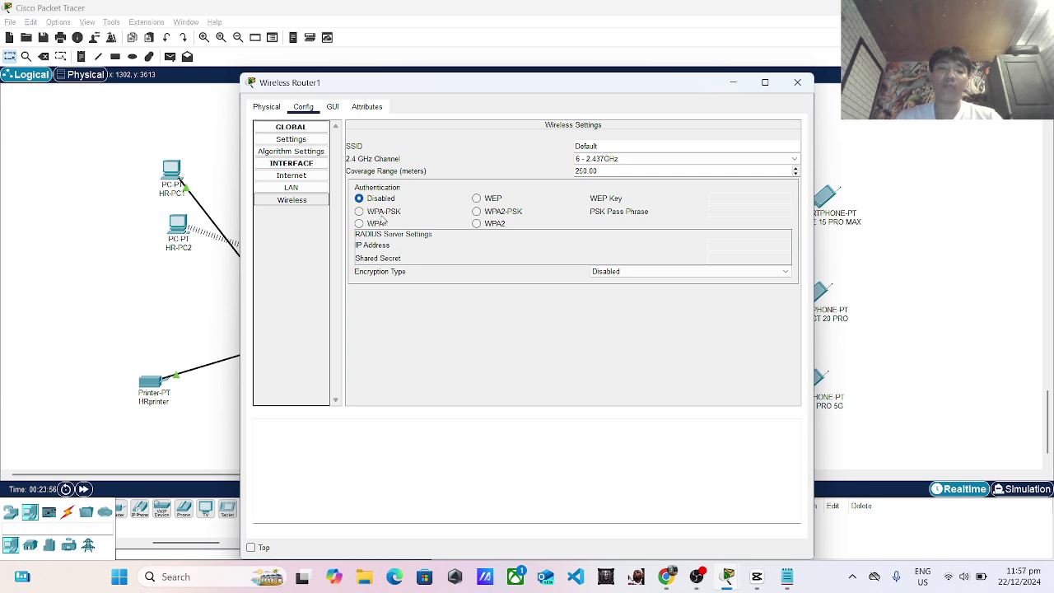
{"action": "left_click", "coordinate": [477, 213]}
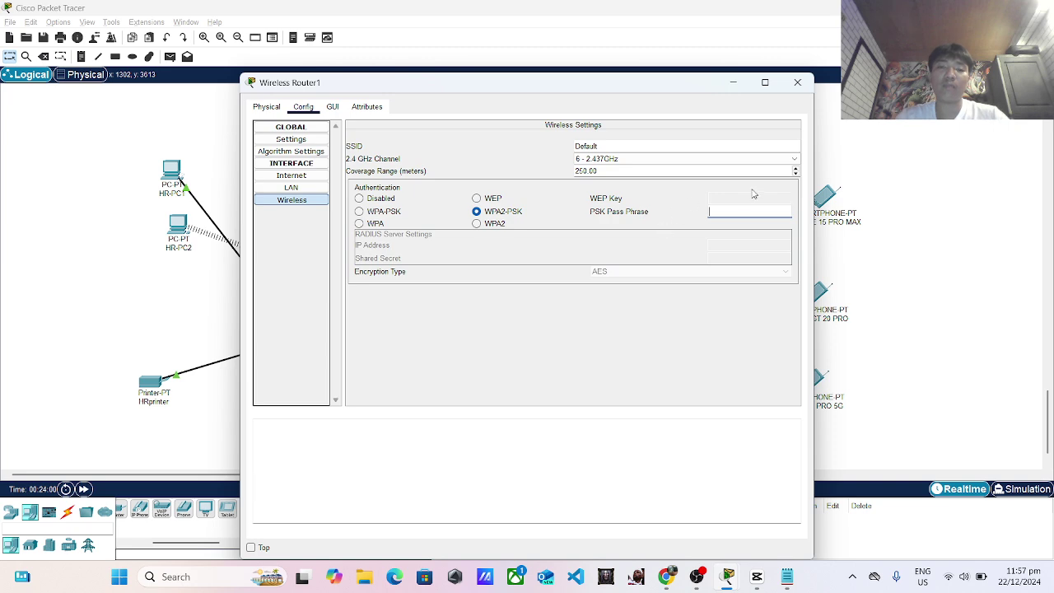
{"action": "left_click", "coordinate": [744, 213]}
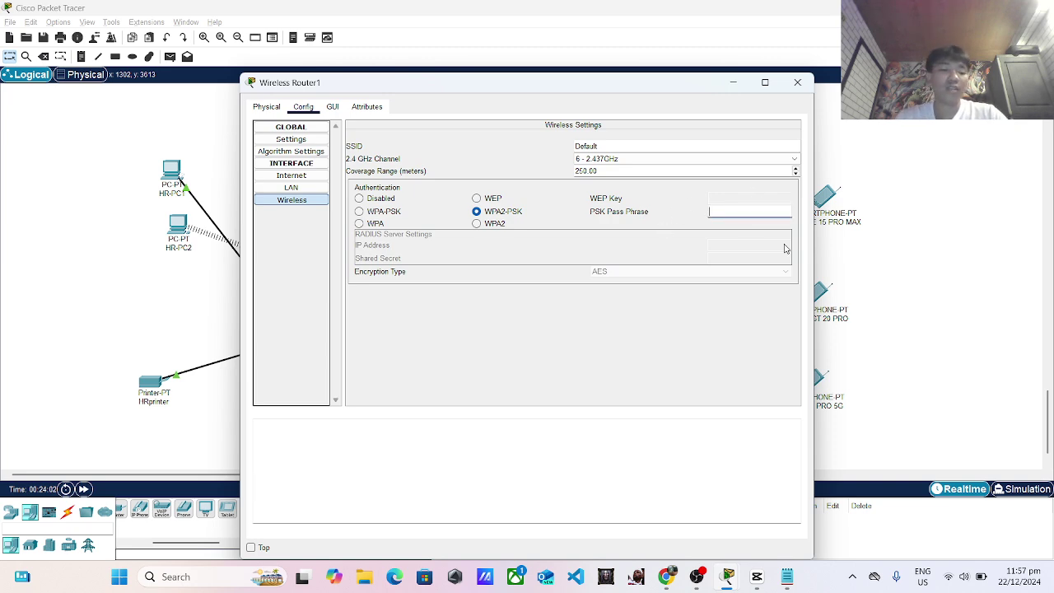
{"action": "type", "text": "123"}
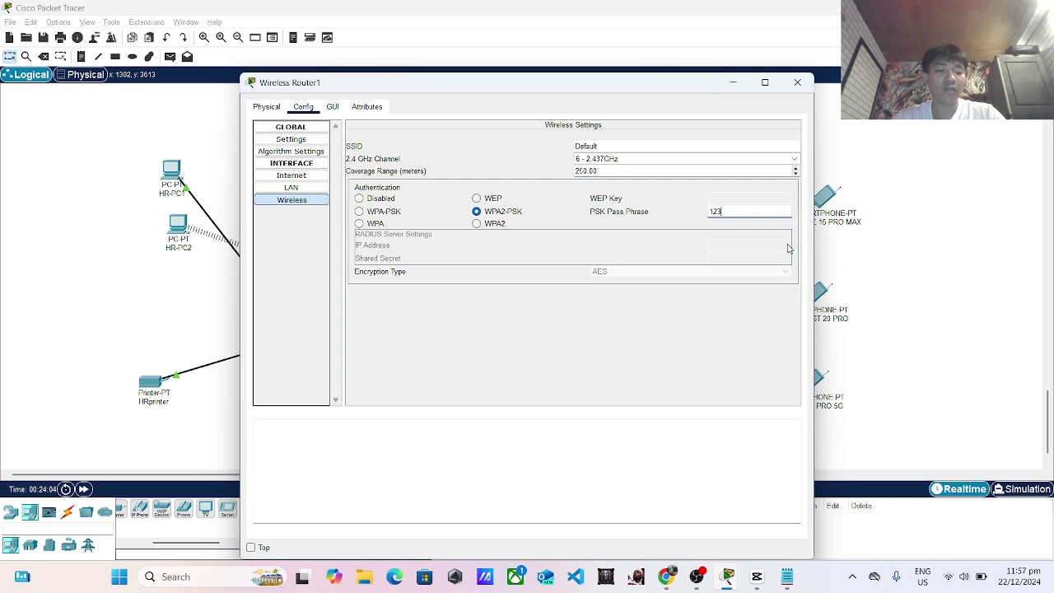
{"action": "type", "text": "45678"}
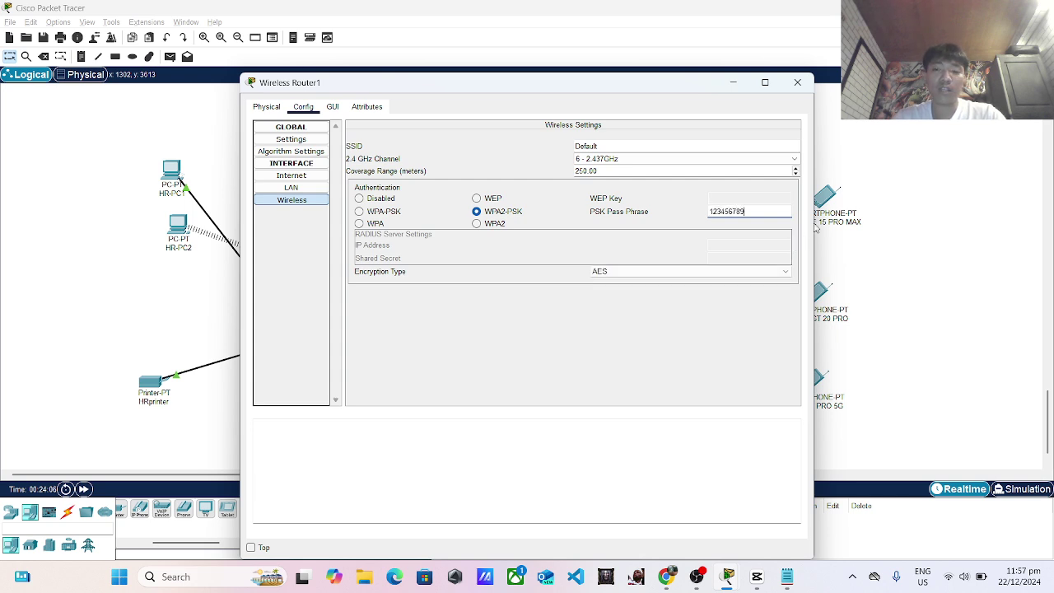
{"action": "type", "text": "9"}
Set Wireless Router1's LAN IPv4 address to 192.168.1.112 and recheck wireless settings.
{"action": "left_click", "coordinate": [306, 190]}
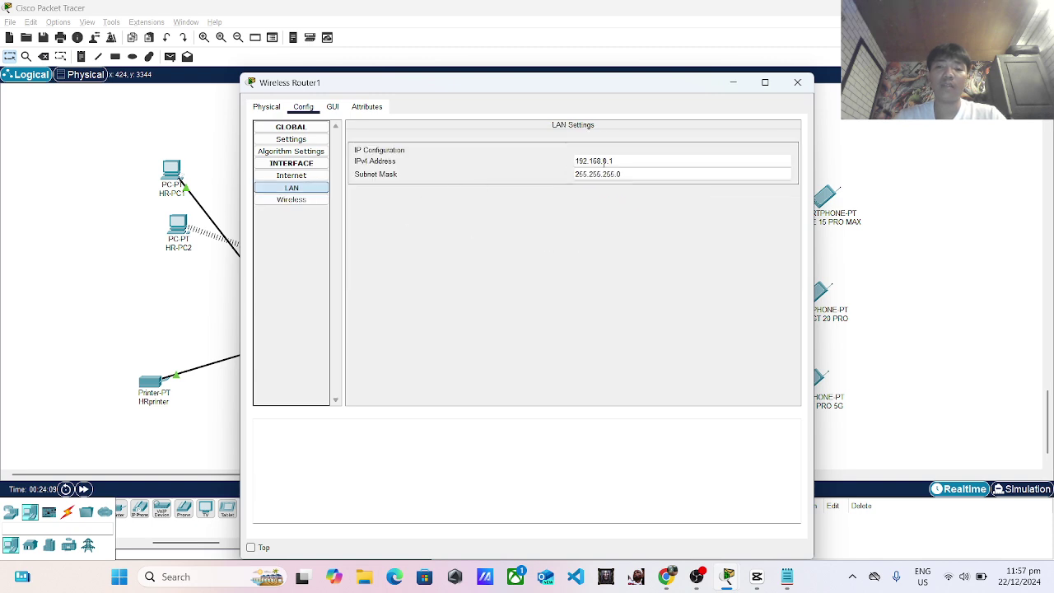
{"action": "left_click", "coordinate": [621, 161]}
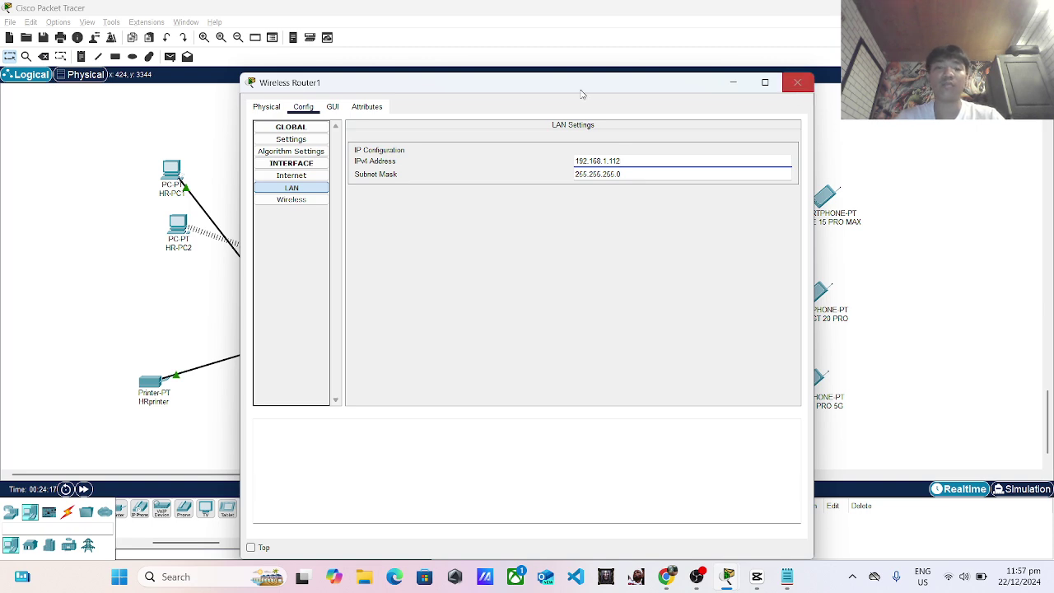
{"action": "left_click", "coordinate": [266, 108]}
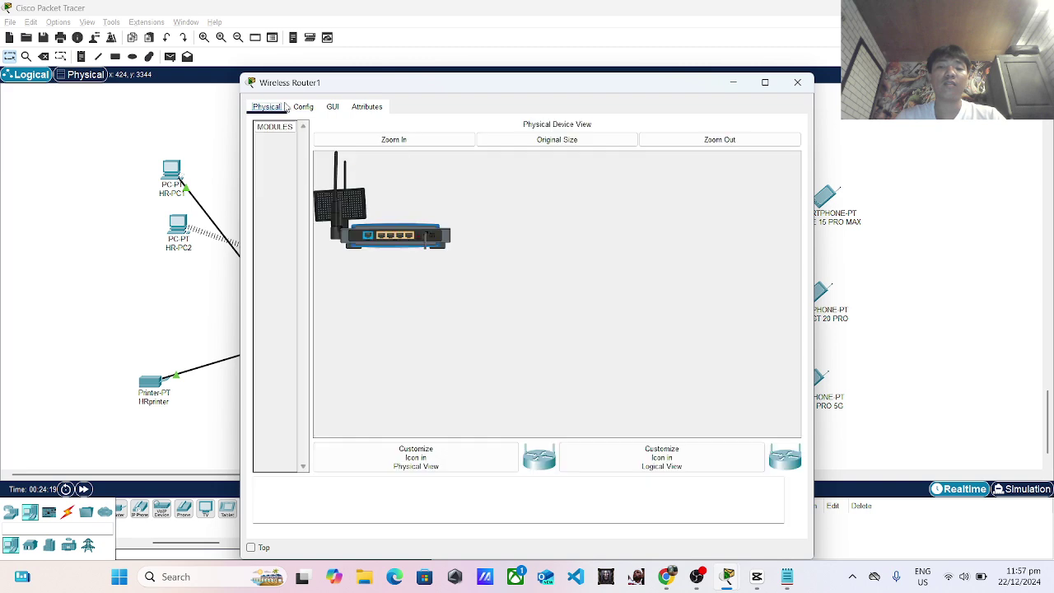
{"action": "left_click", "coordinate": [303, 107]}
{"action": "left_click", "coordinate": [290, 203]}
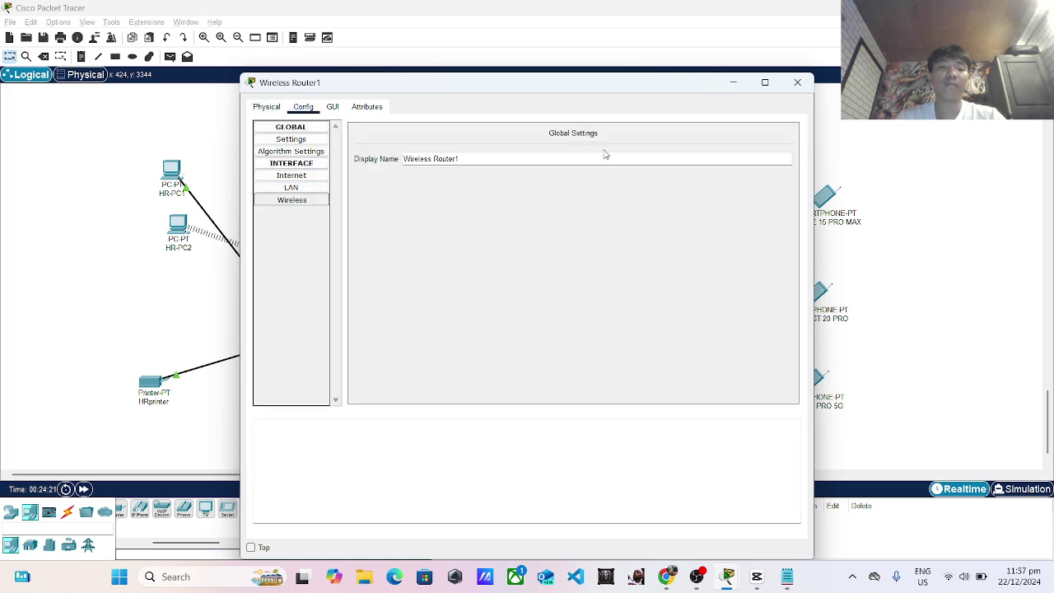
Close Wireless Router1 and review IPHONE 15 PRO MAX's Config and Desktop tabs.
{"action": "left_click", "coordinate": [798, 82]}
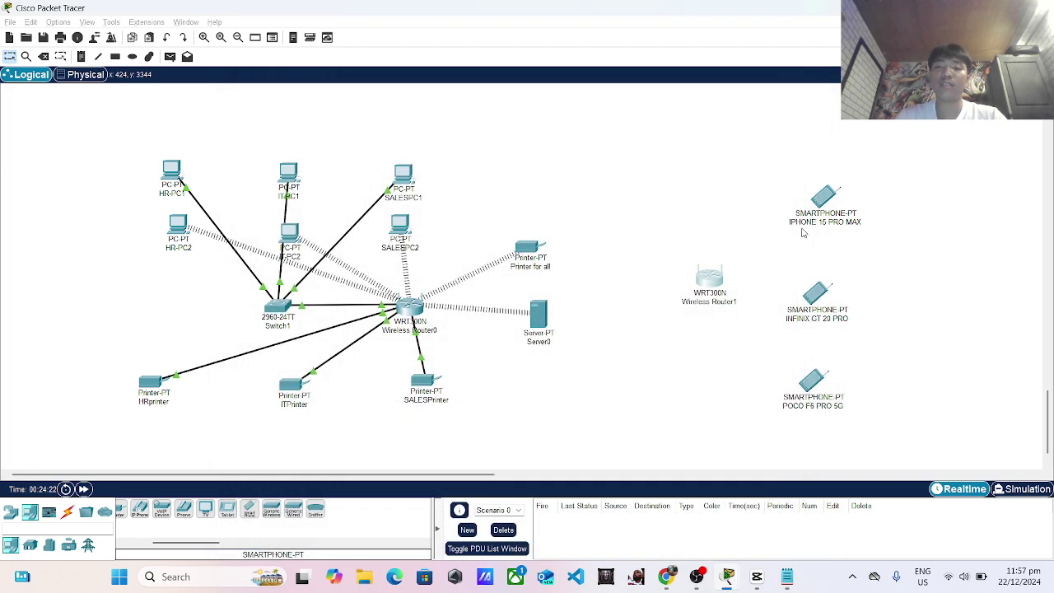
{"action": "left_click", "coordinate": [821, 210]}
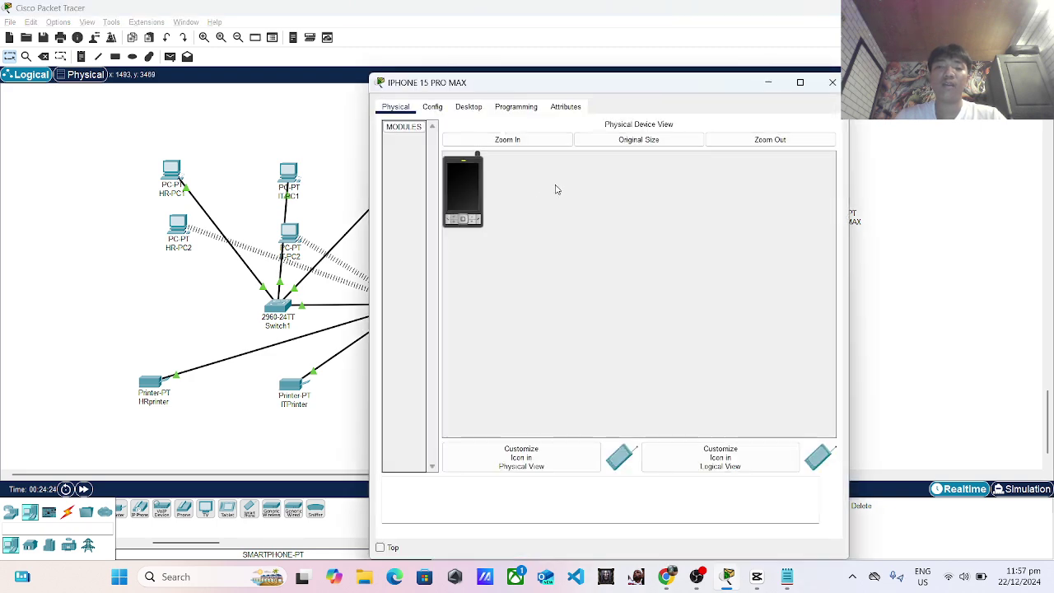
{"action": "left_click", "coordinate": [433, 106]}
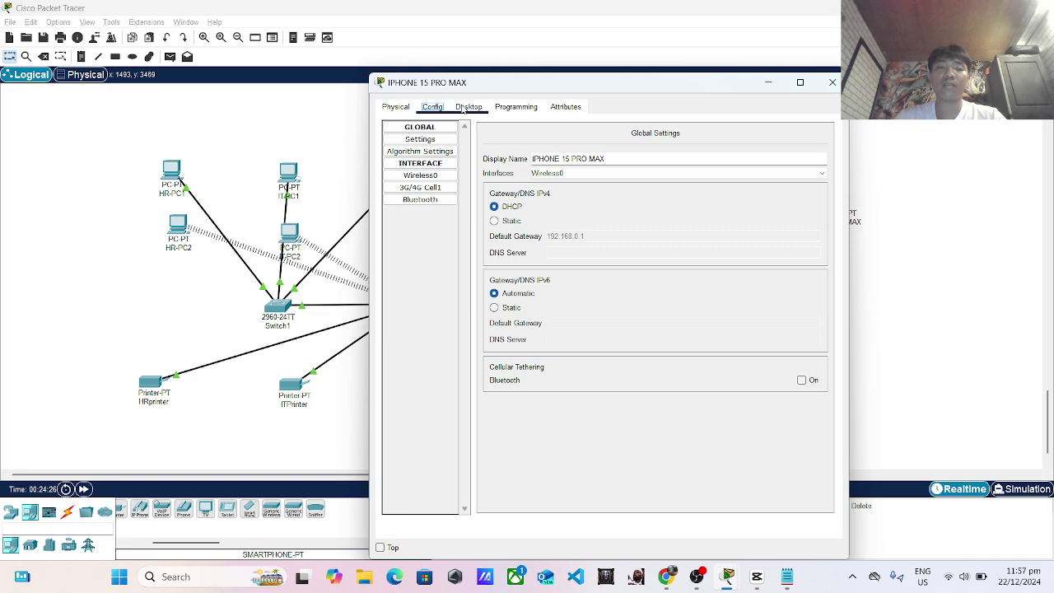
{"action": "left_click", "coordinate": [469, 106]}
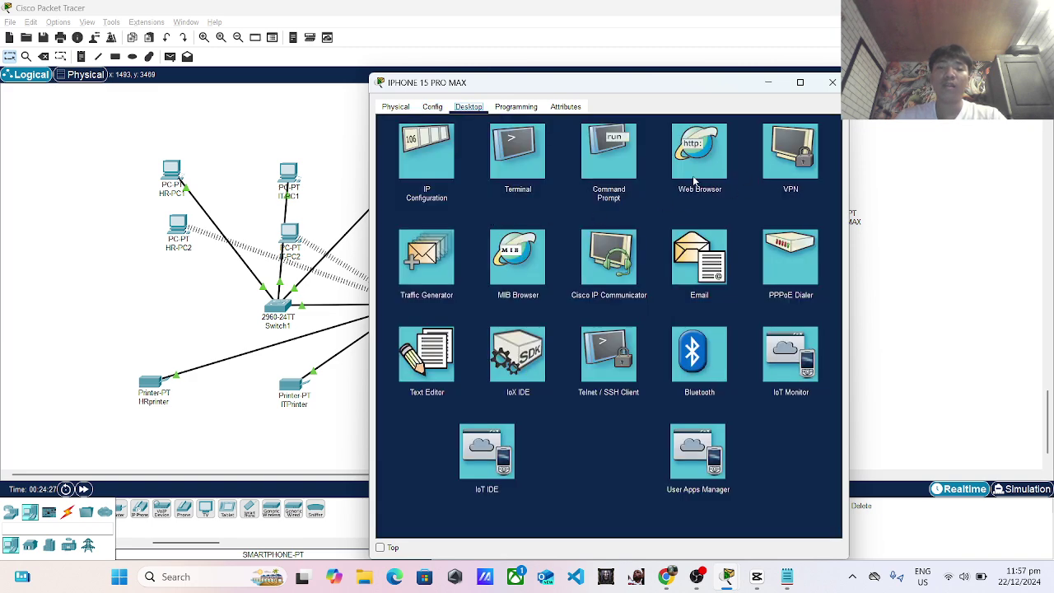
{"action": "left_click", "coordinate": [829, 84]}
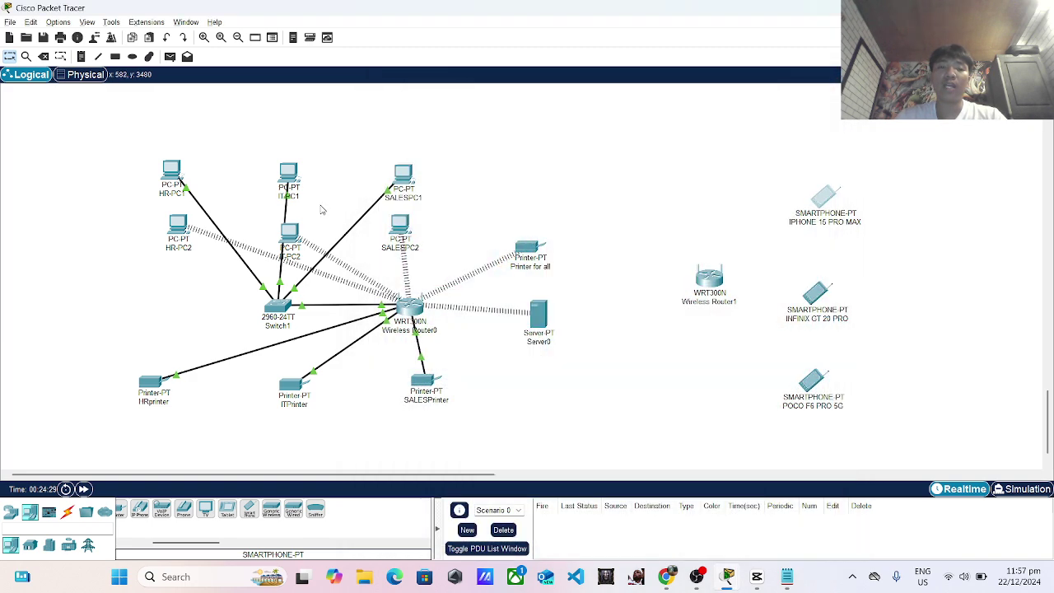
Look over IT-PC1's Desktop, then reopen IPHONE 15 PRO MAX's configuration.
{"action": "left_click", "coordinate": [288, 177]}
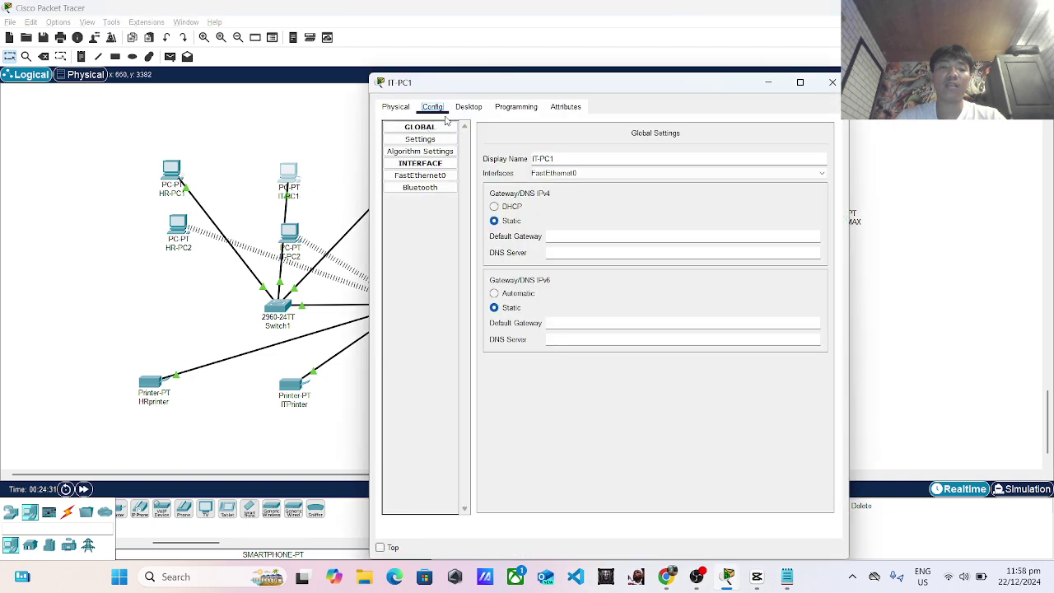
{"action": "left_click", "coordinate": [469, 106]}
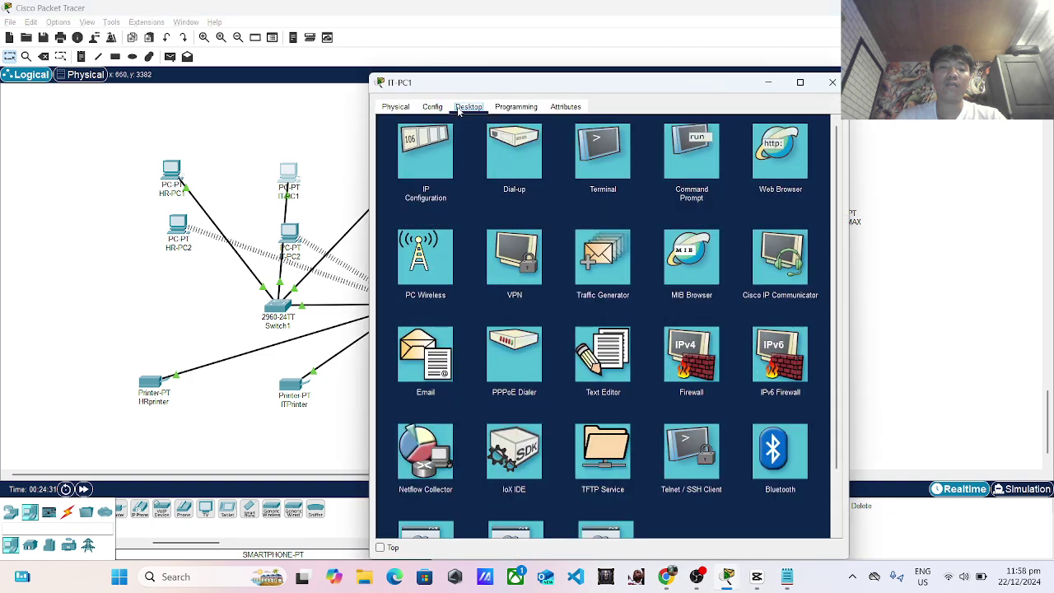
{"action": "left_click", "coordinate": [832, 82]}
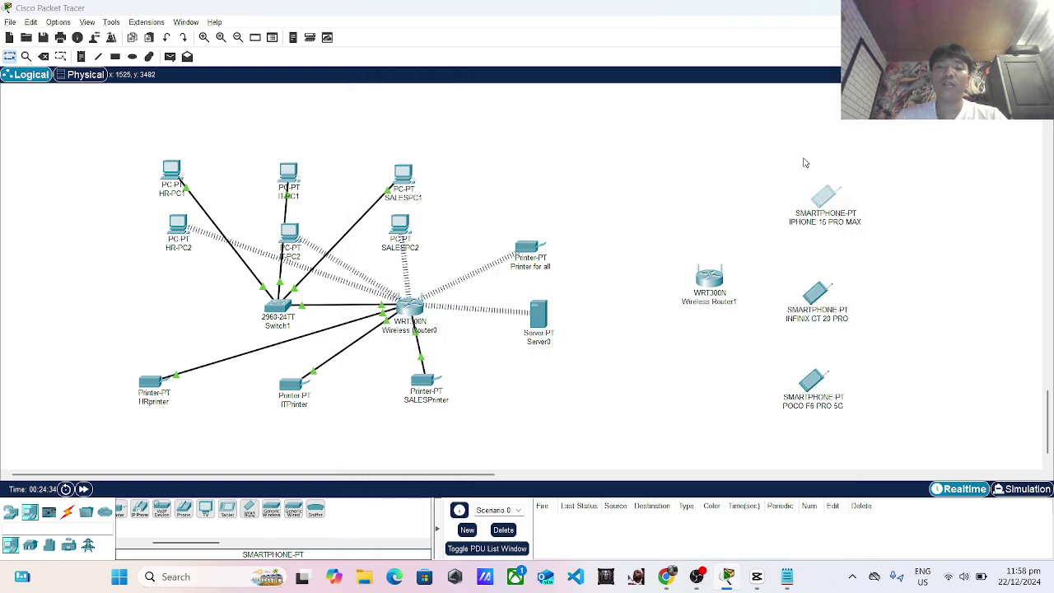
{"action": "left_click", "coordinate": [823, 197]}
{"action": "left_click", "coordinate": [430, 109]}
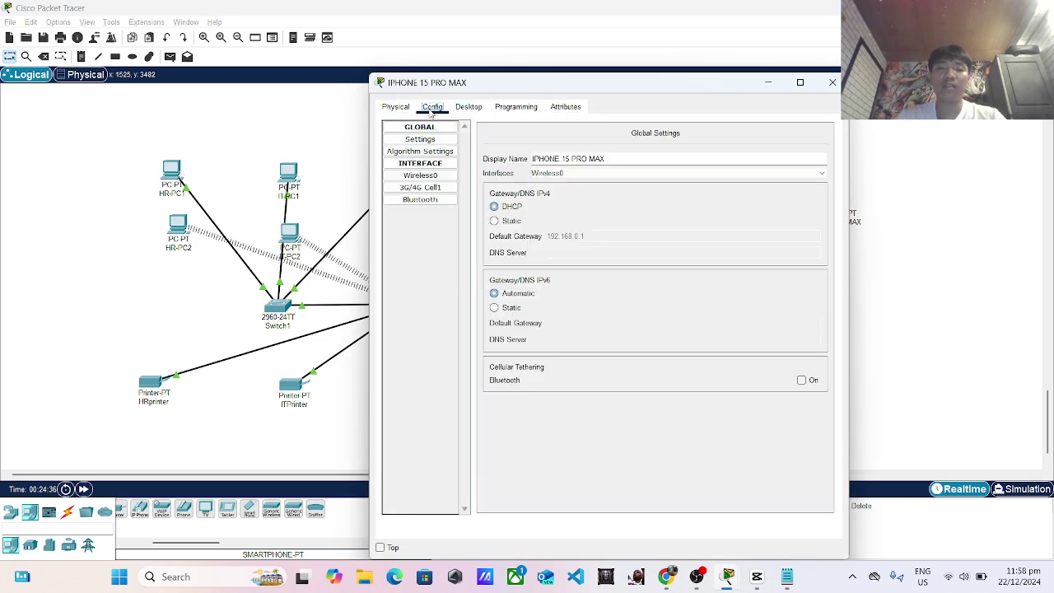
Set IPHONE 15 PRO MAX's Wireless0 to WPA2-PSK with the shared pass phrase.
{"action": "left_click", "coordinate": [421, 176]}
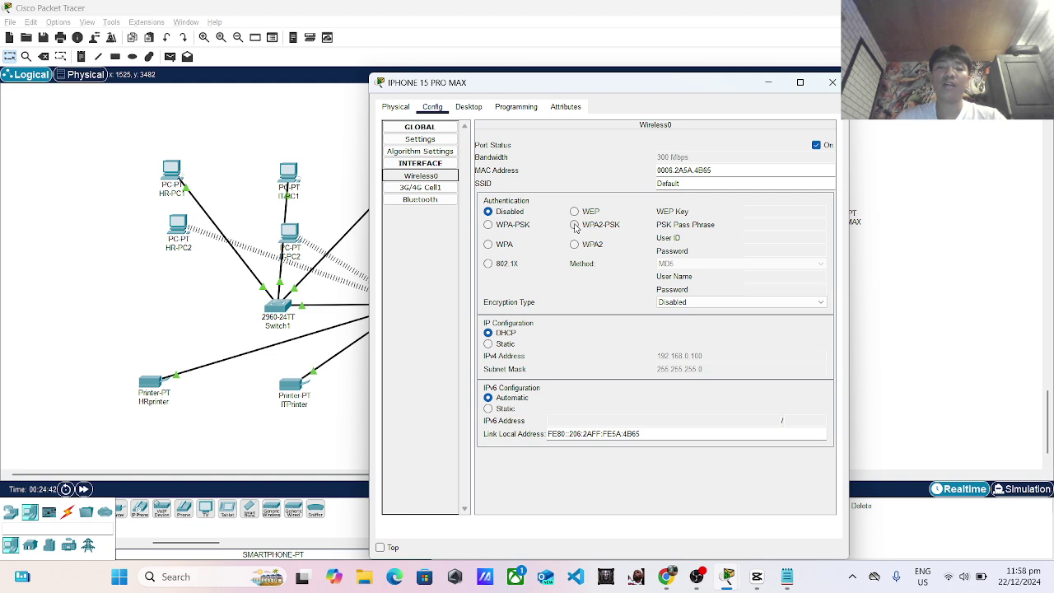
{"action": "left_click", "coordinate": [576, 228]}
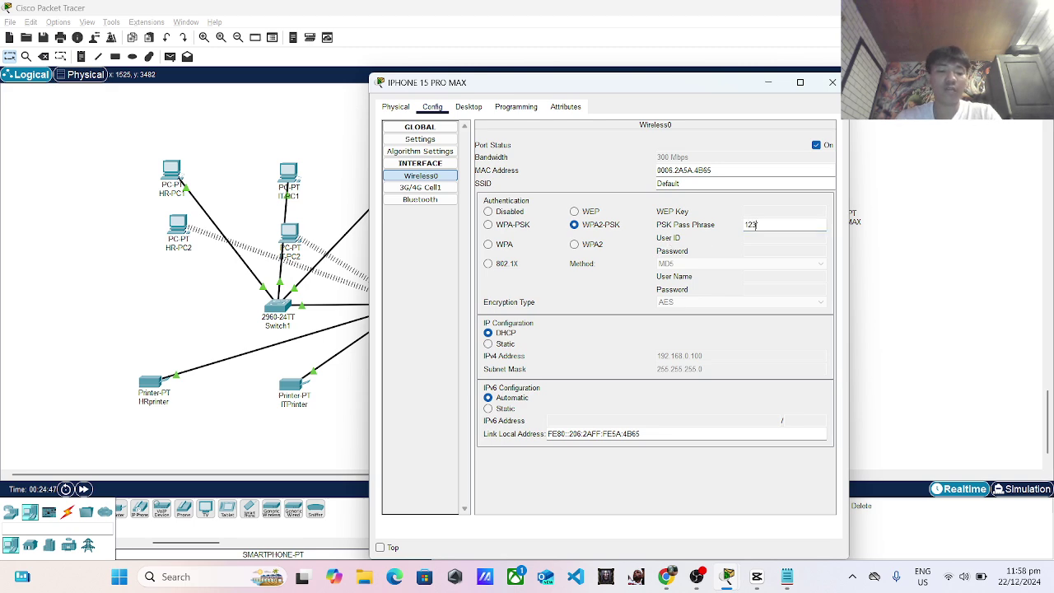
{"action": "type", "text": "123456789"}
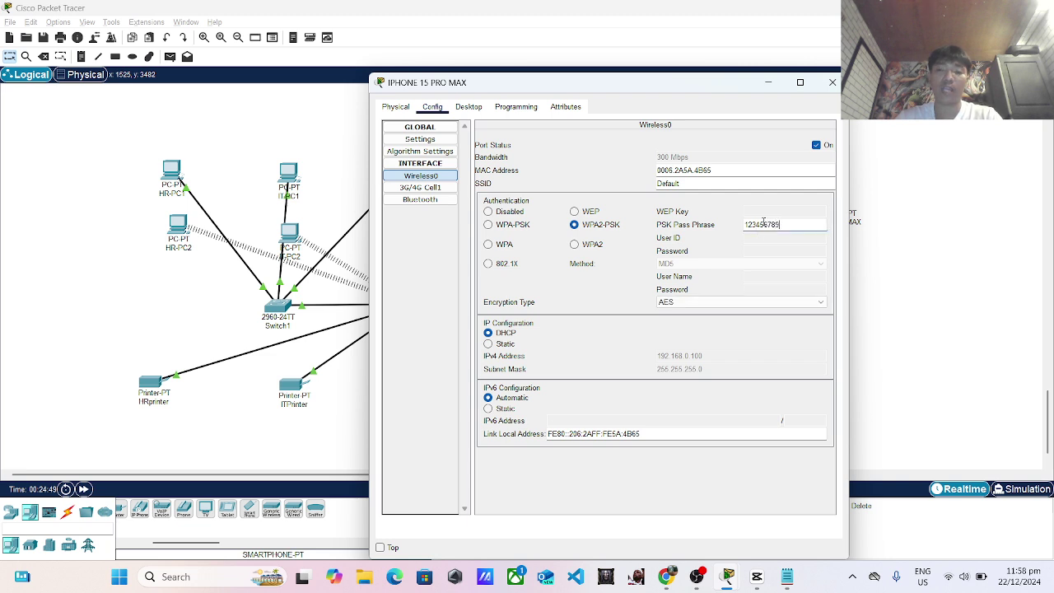
{"action": "left_click", "coordinate": [831, 83]}
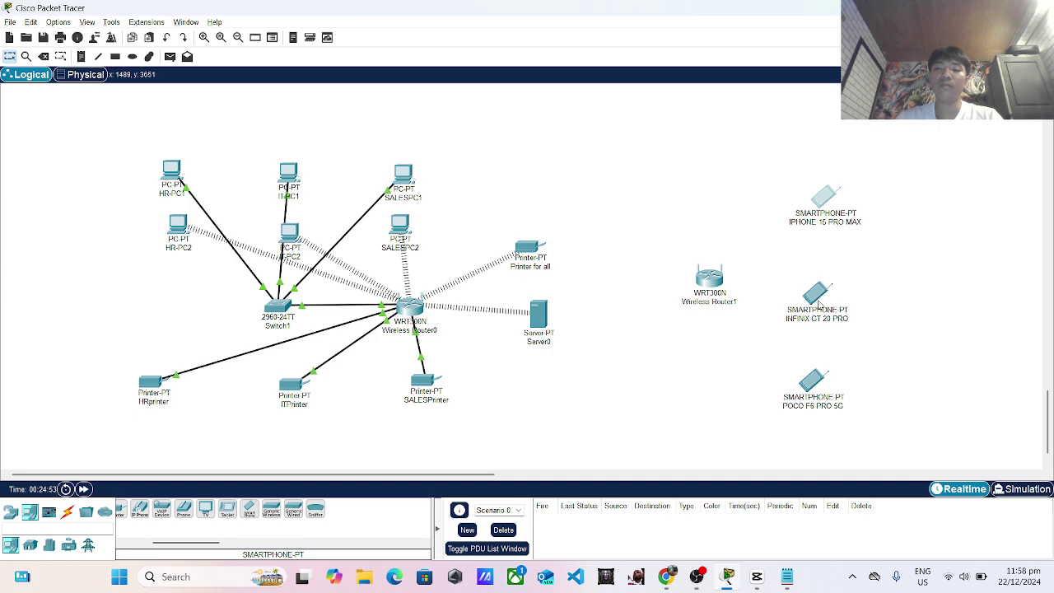
Set INFINIX GT 20 PRO's Wireless0 to WPA2-PSK with the shared pass phrase.
{"action": "mouse_move", "coordinate": [820, 304]}
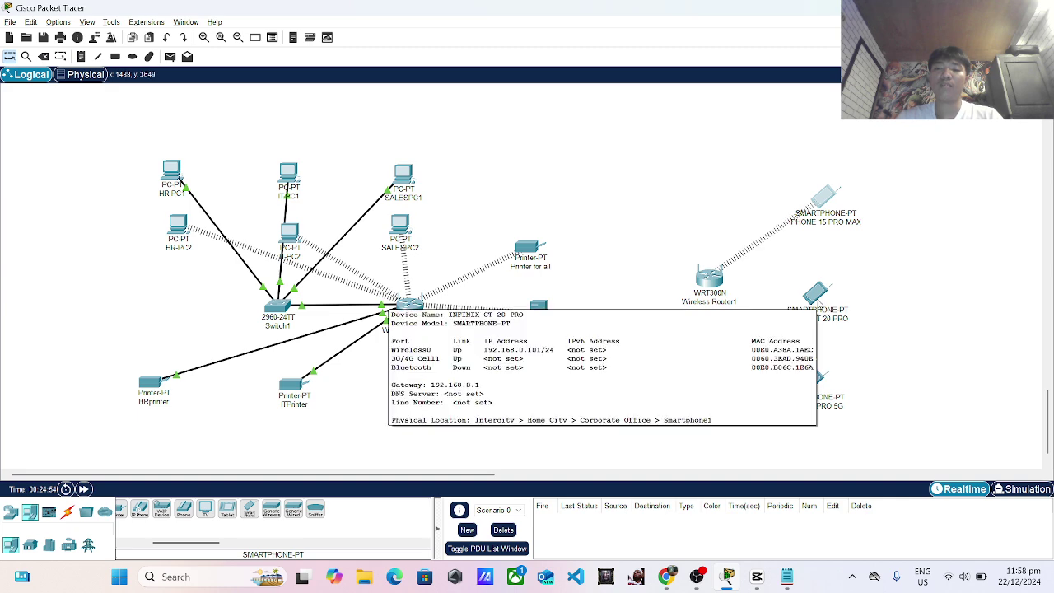
{"action": "left_click", "coordinate": [818, 294]}
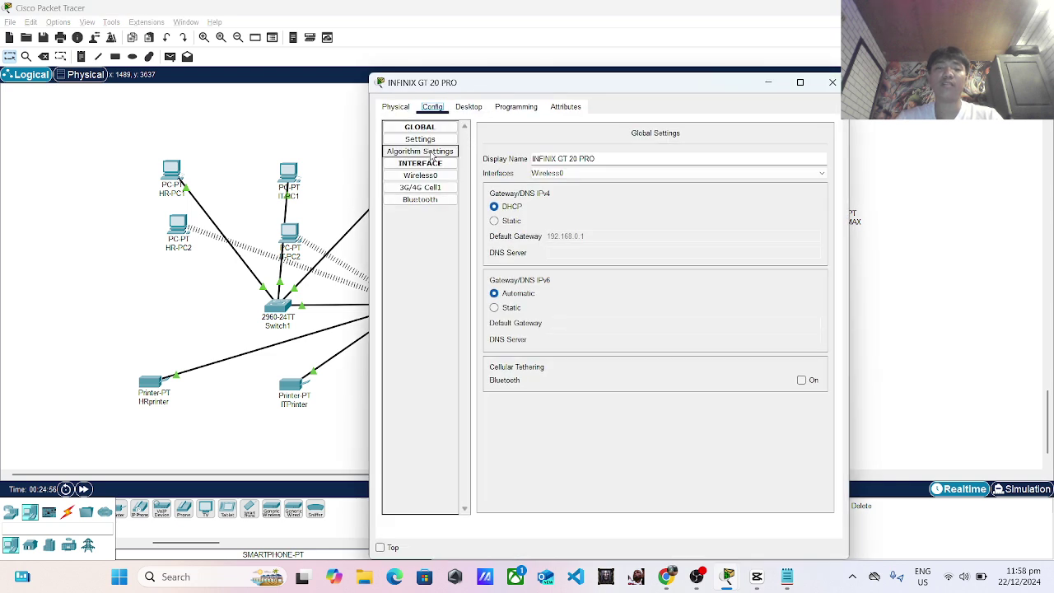
{"action": "left_click", "coordinate": [431, 178]}
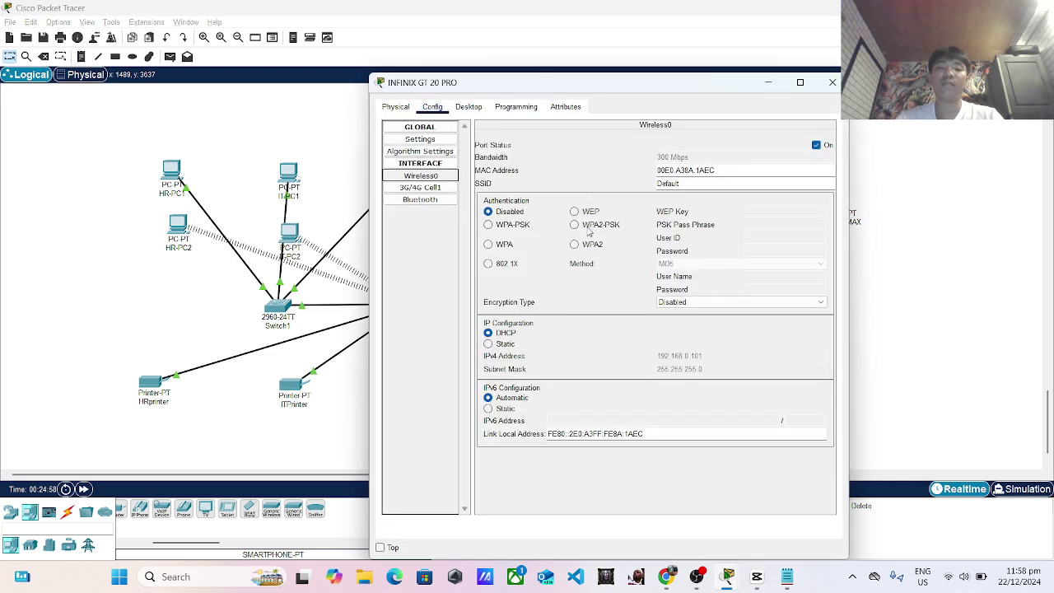
{"action": "left_click", "coordinate": [576, 225]}
{"action": "left_click", "coordinate": [793, 225]}
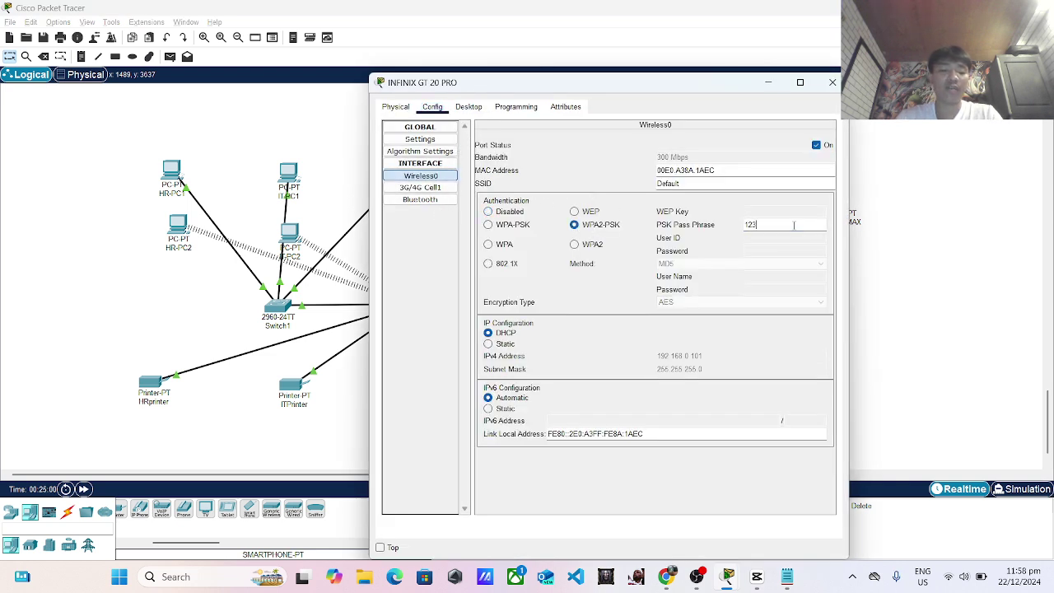
{"action": "type", "text": "1234567"}
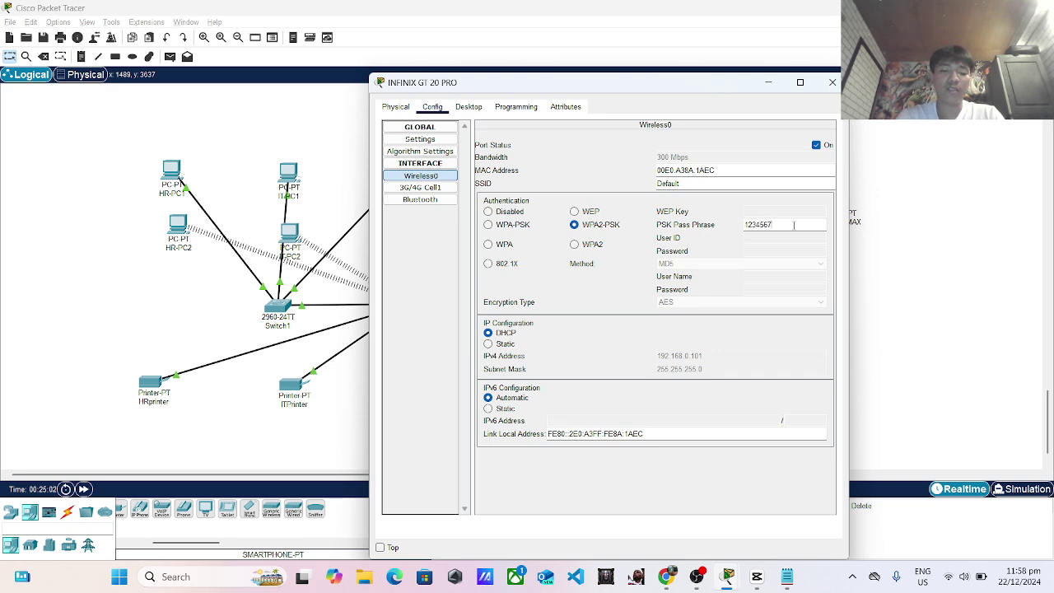
{"action": "type", "text": "89"}
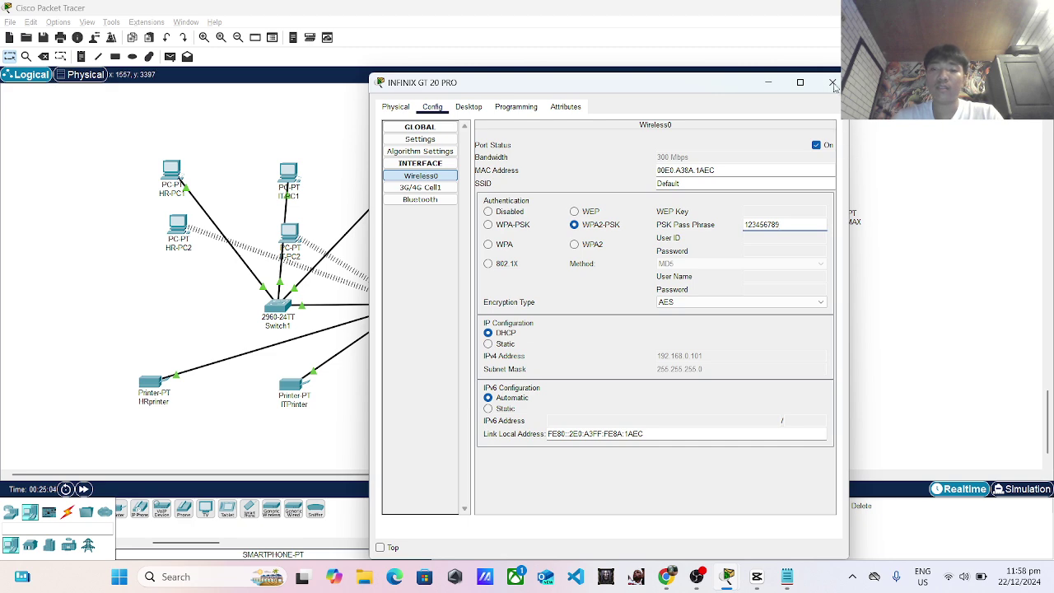
{"action": "left_click", "coordinate": [833, 83]}
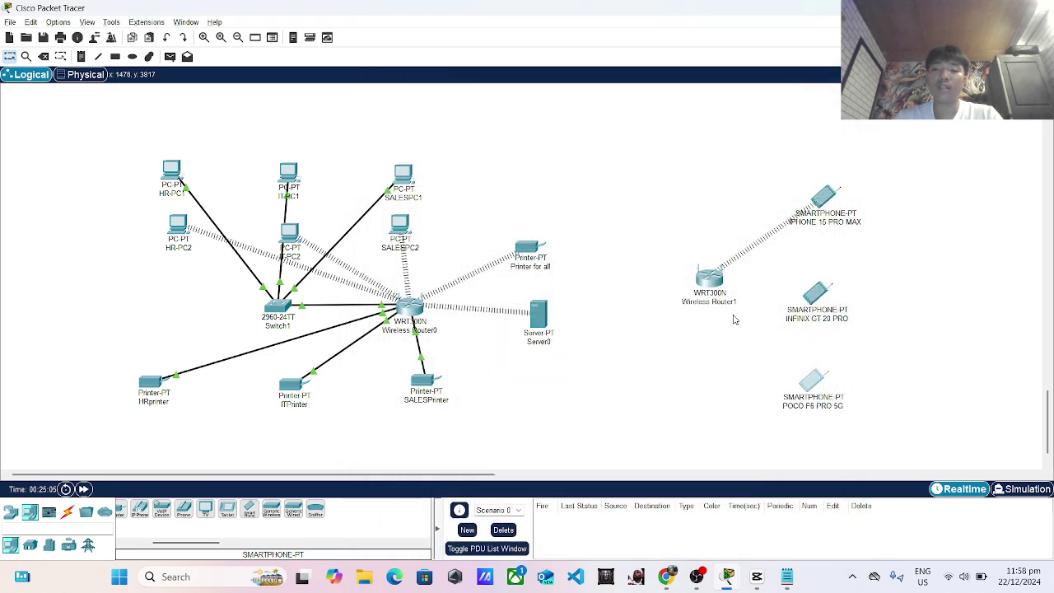
Set POCO F6 PRO 5G's Wireless0 to WPA2-PSK with the shared pass phrase.
{"action": "left_click", "coordinate": [813, 382]}
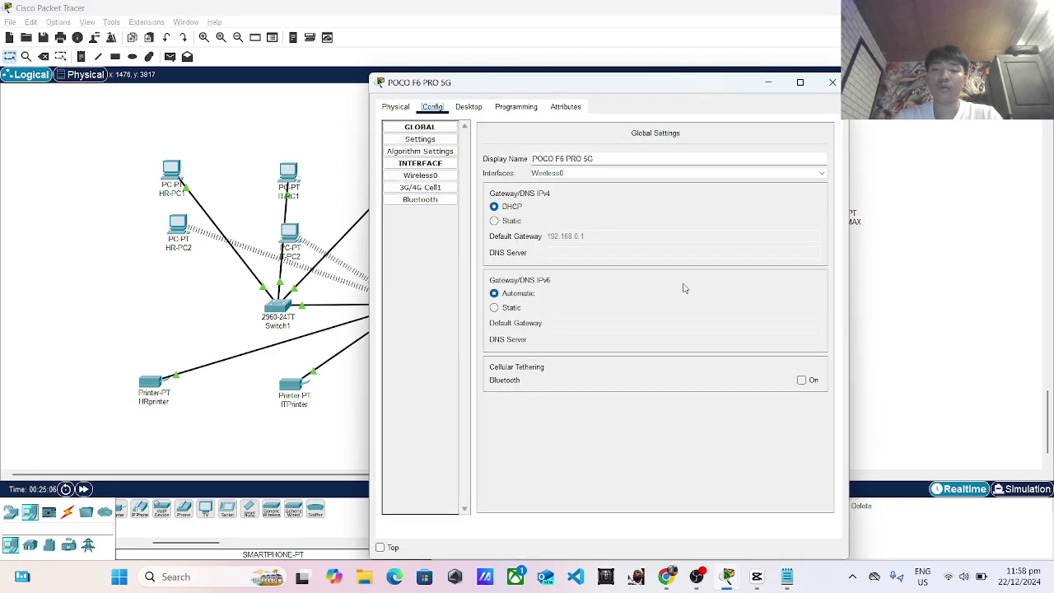
{"action": "left_click", "coordinate": [437, 187]}
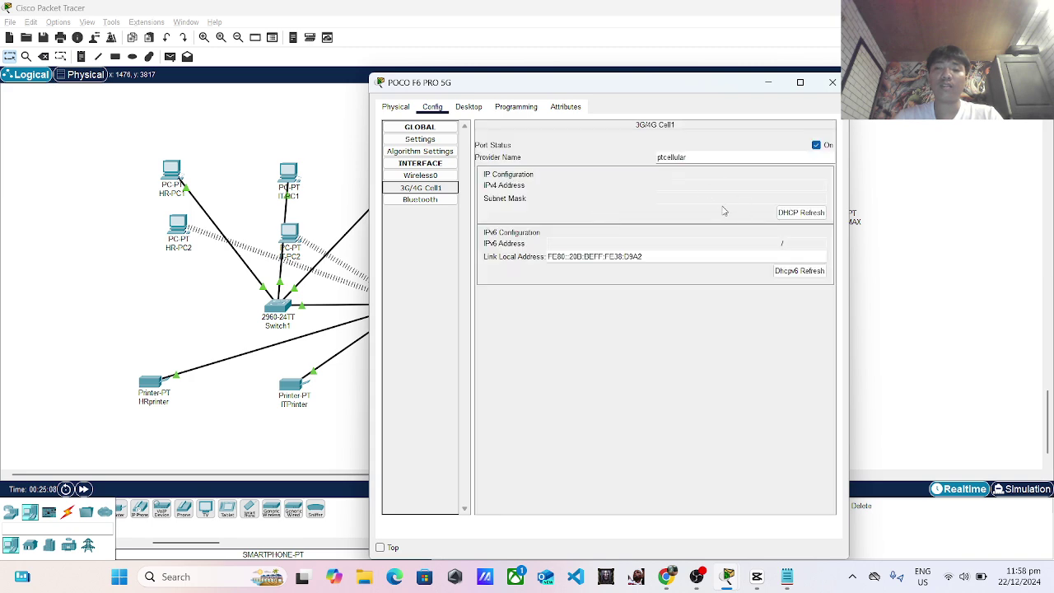
{"action": "left_click", "coordinate": [420, 176]}
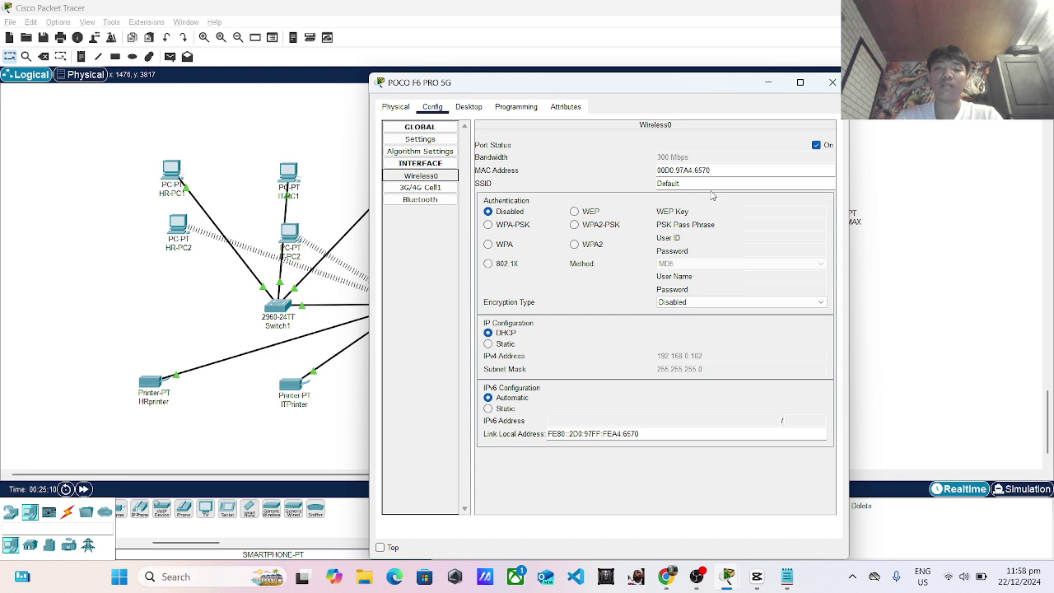
{"action": "left_click", "coordinate": [575, 225]}
{"action": "type", "text": "12"}
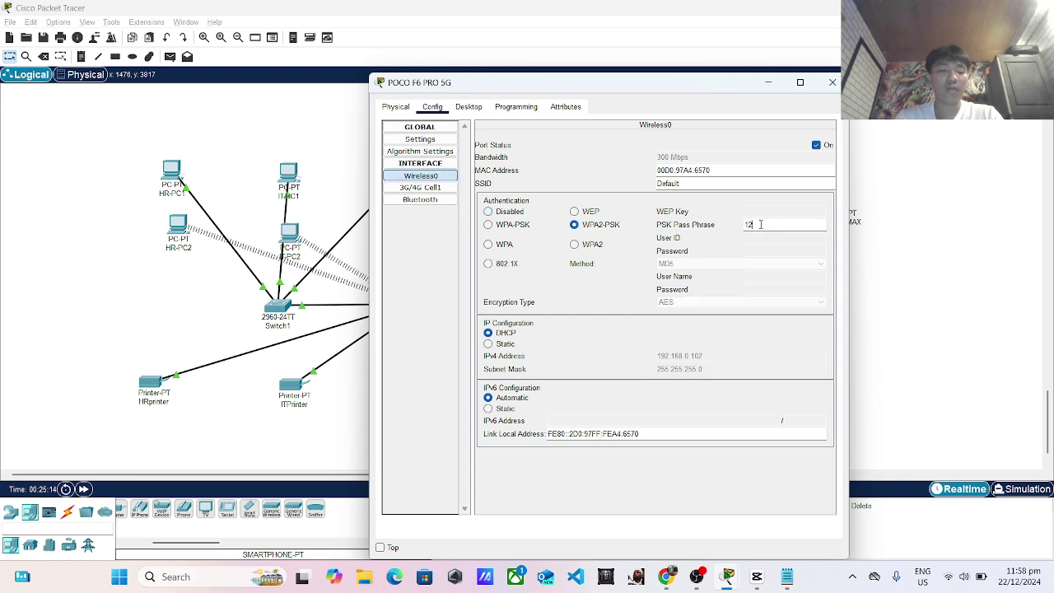
{"action": "type", "text": "3456789"}
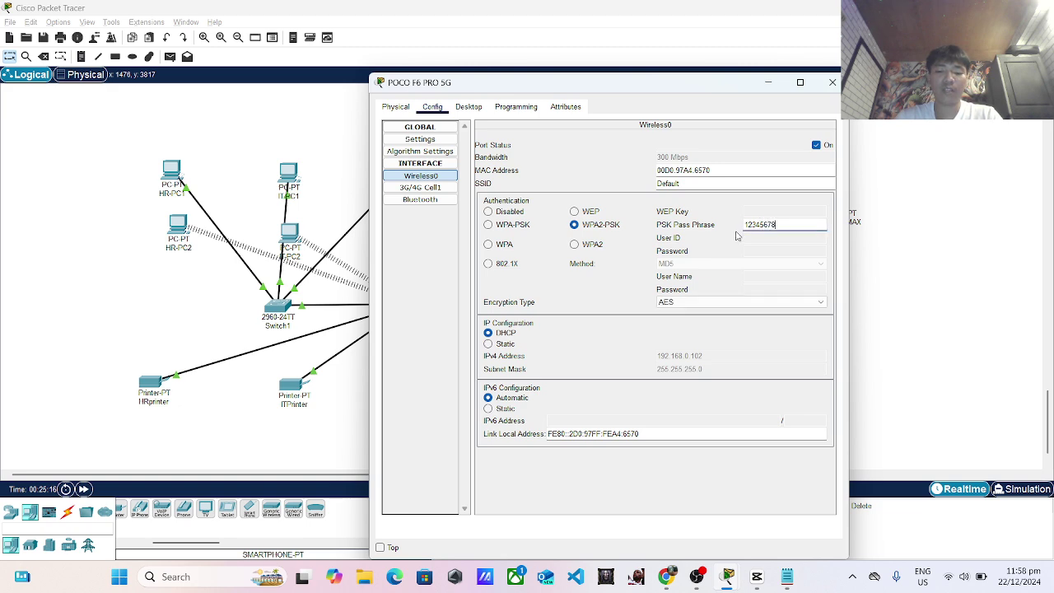
{"action": "left_click", "coordinate": [834, 82]}
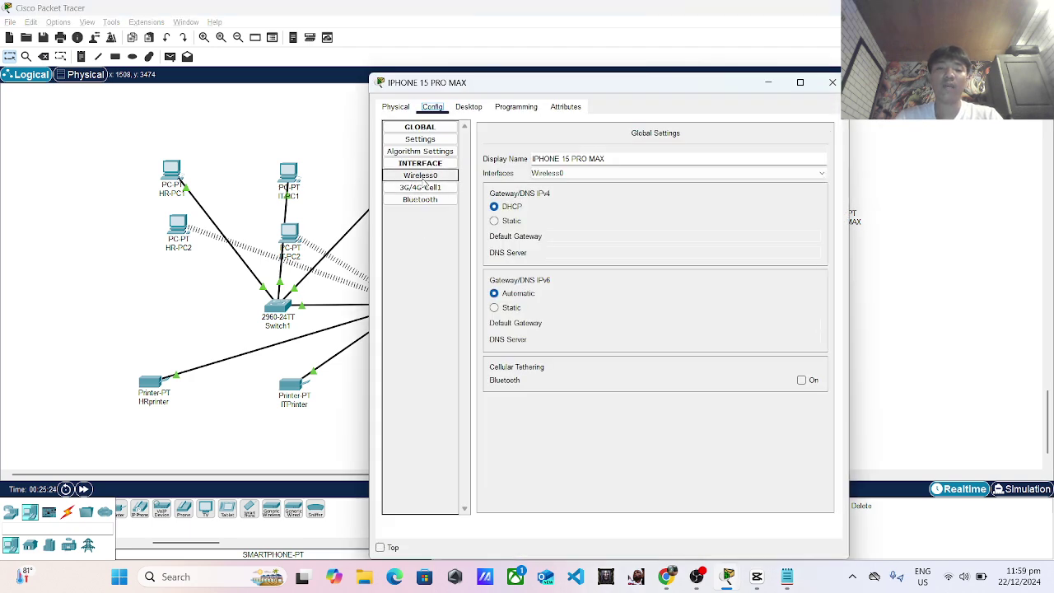
Give IPHONE 15 PRO MAX's Wireless0 static IPv4 address 192.168.1.115.
{"action": "left_click", "coordinate": [422, 176]}
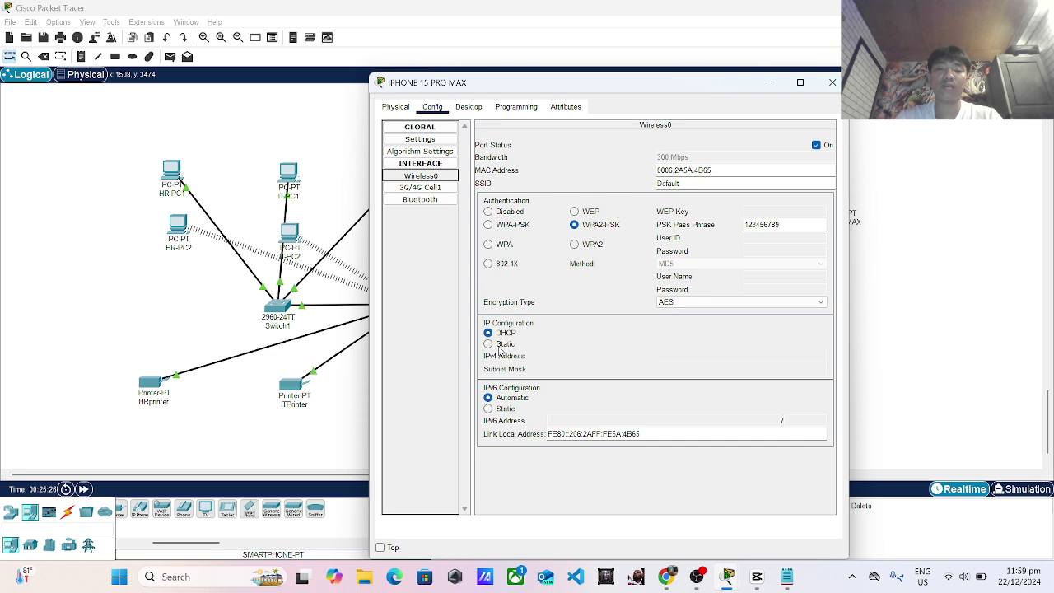
{"action": "left_click", "coordinate": [490, 344]}
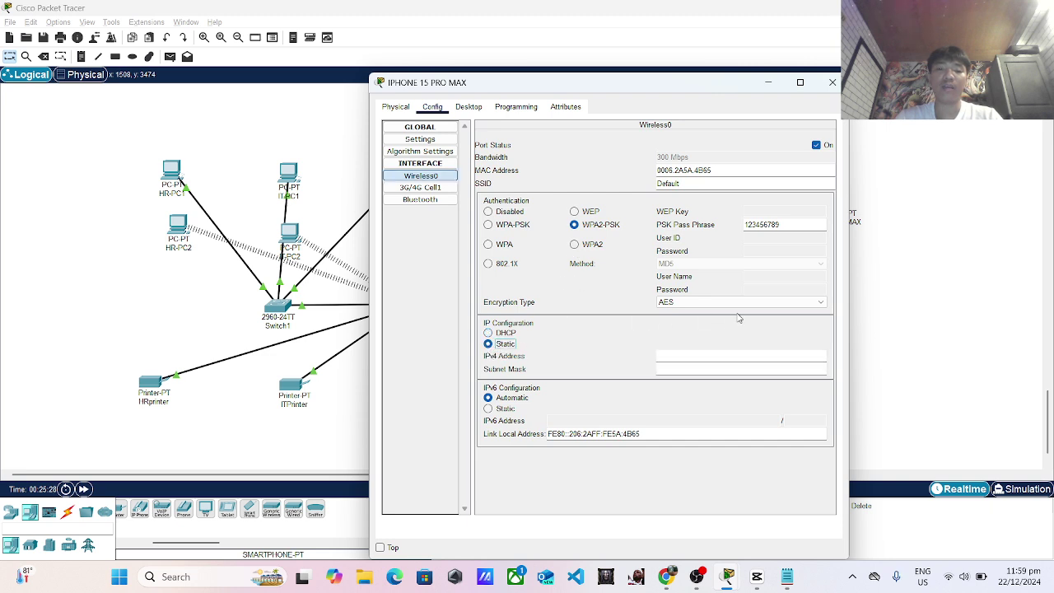
{"action": "left_click", "coordinate": [726, 355]}
{"action": "type", "text": "192"}
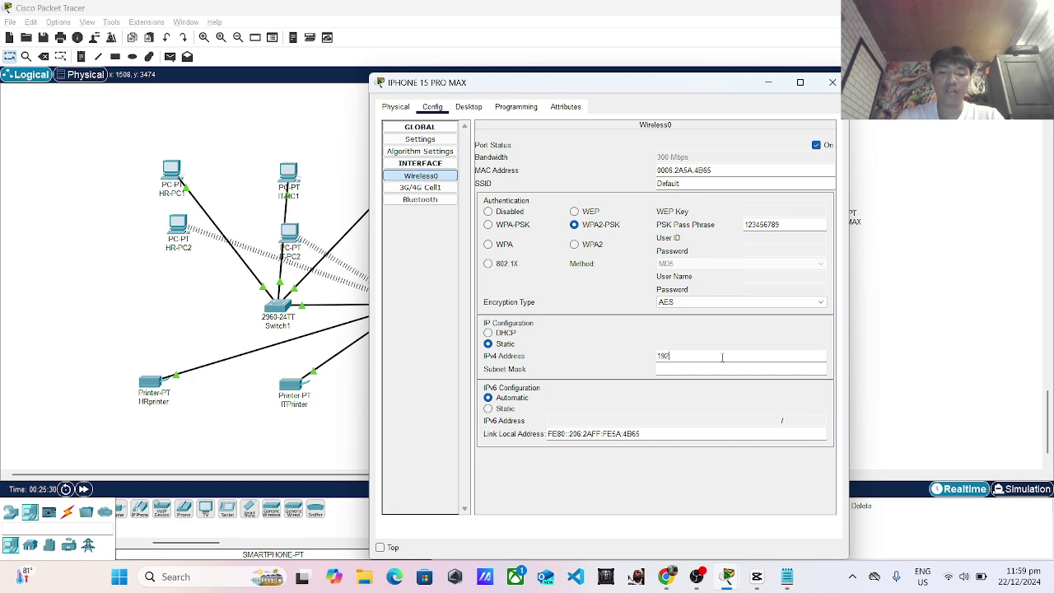
{"action": "type", "text": ".168.1.1"}
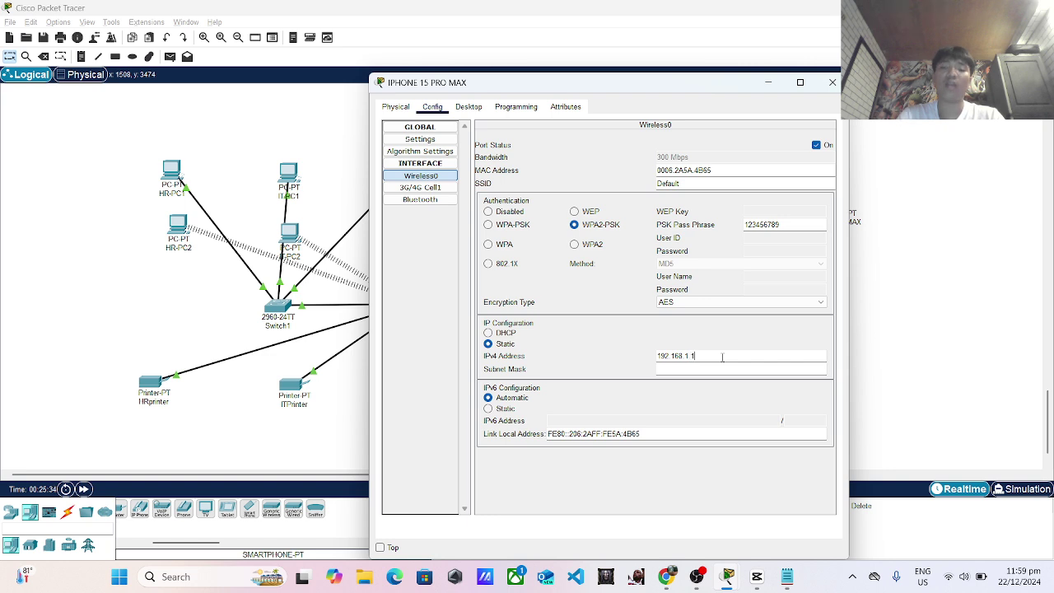
{"action": "type", "text": "15"}
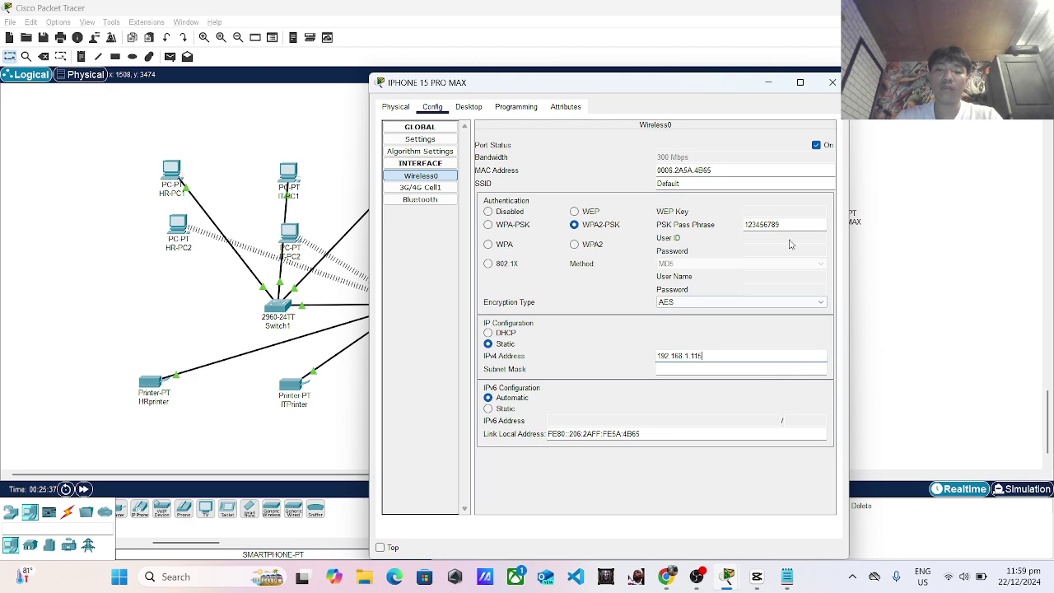
{"action": "left_click", "coordinate": [832, 82]}
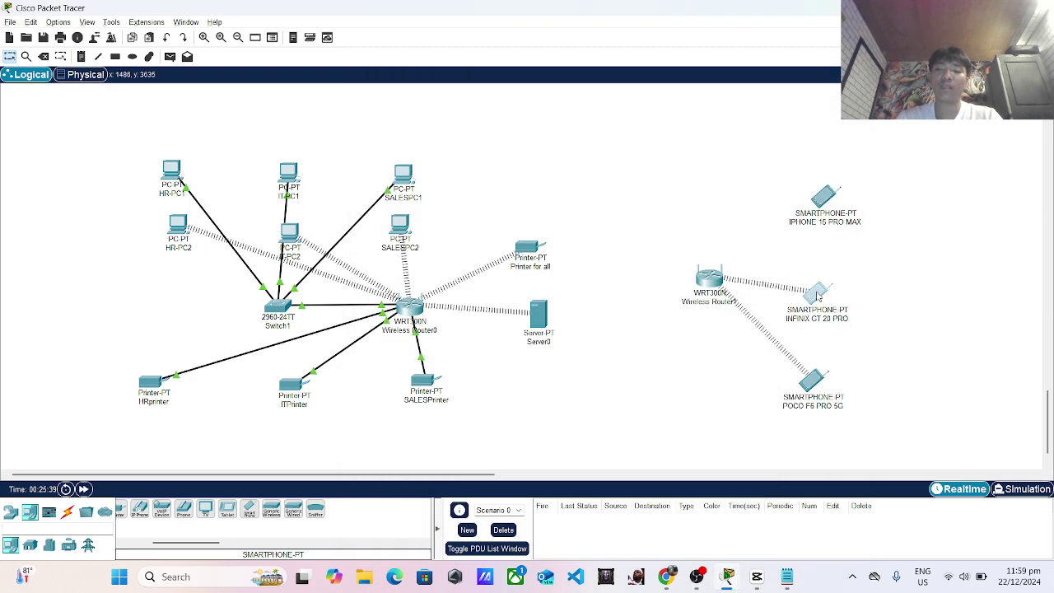
Give INFINIX GT 20 PRO's Wireless0 static IPv4 address 192.168.1.116.
{"action": "left_click", "coordinate": [819, 291]}
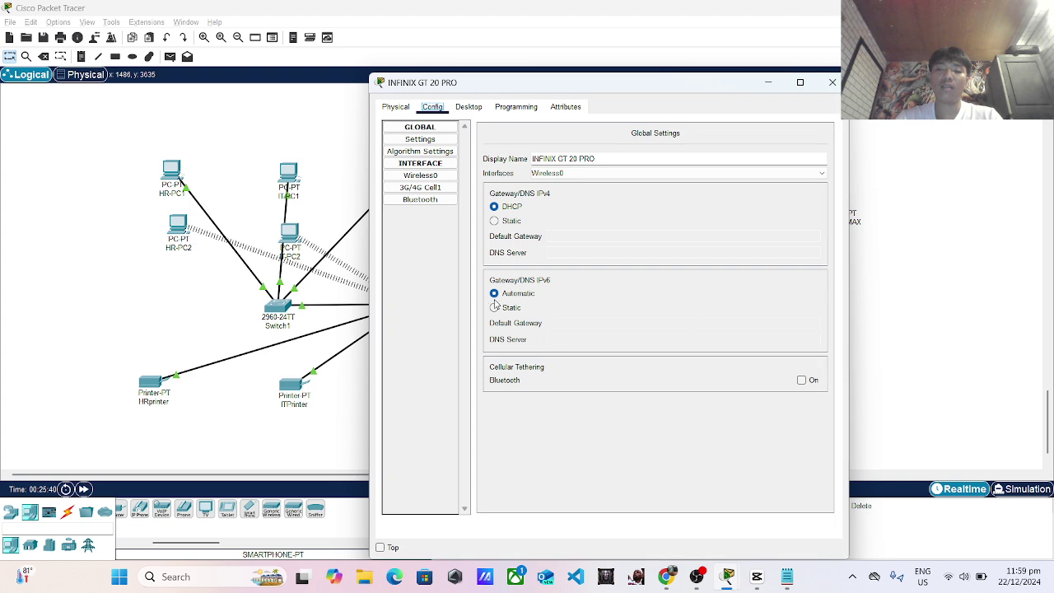
{"action": "left_click", "coordinate": [420, 176]}
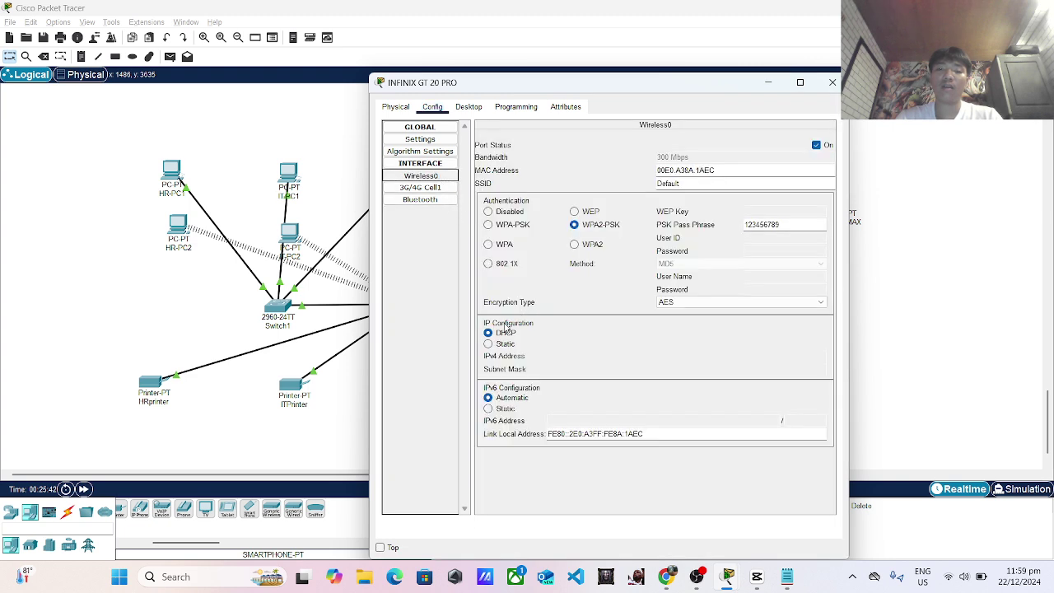
{"action": "left_click", "coordinate": [489, 344]}
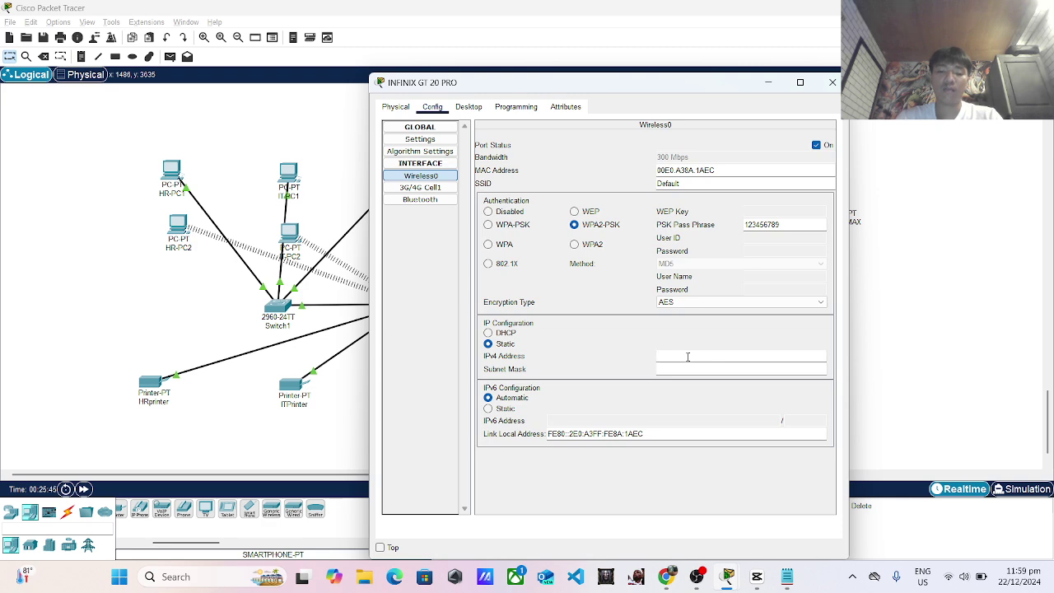
{"action": "type", "text": "192.168.1"}
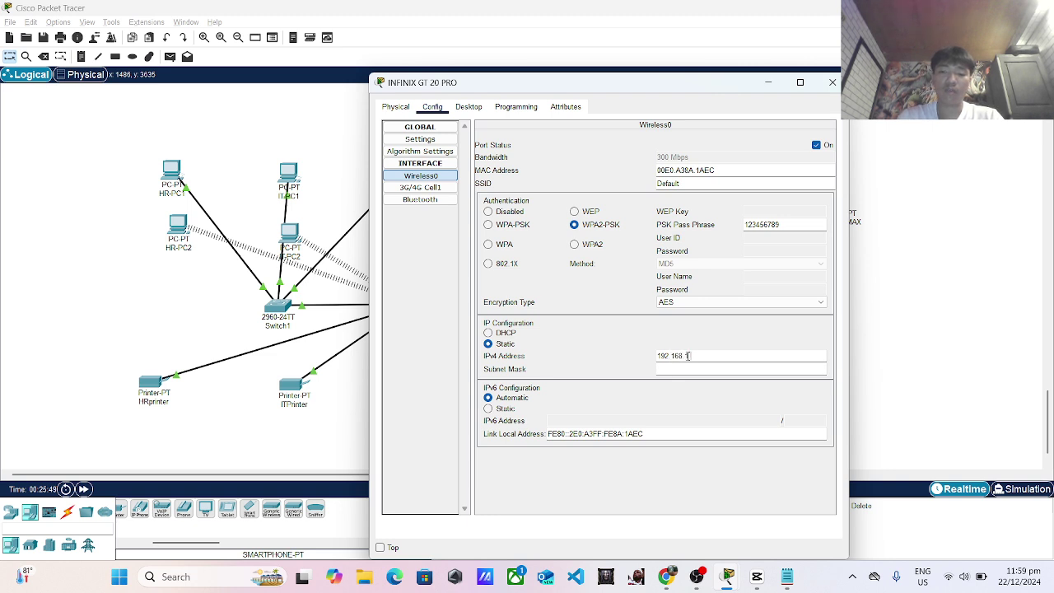
{"action": "type", "text": ".116"}
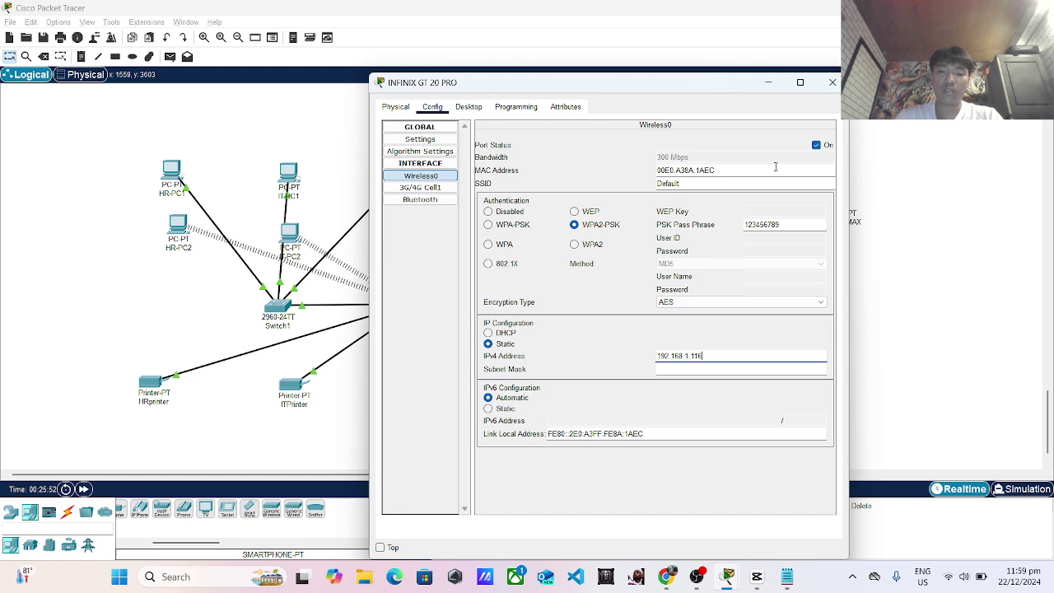
{"action": "left_click", "coordinate": [833, 82]}
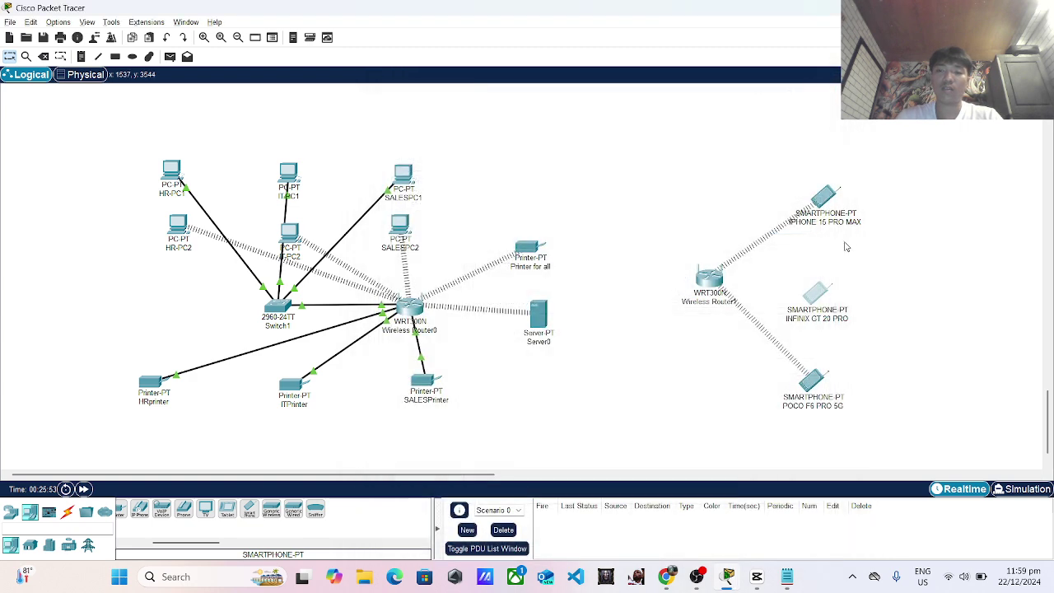
Give POCO F6 PRO 5G's Wireless0 static IPv4 address 192.168.1.117.
{"action": "left_click", "coordinate": [818, 377]}
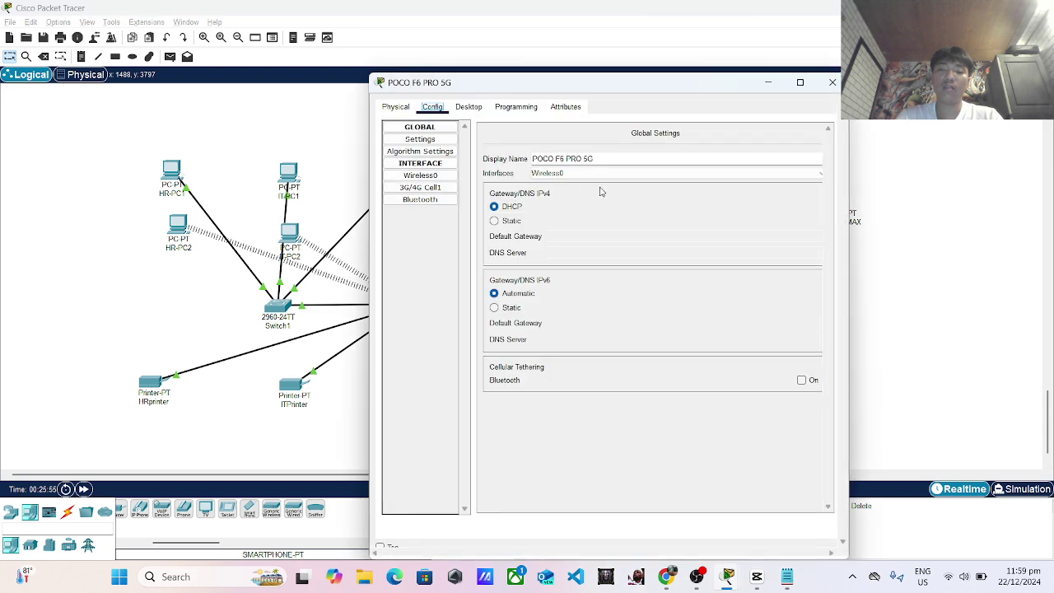
{"action": "left_click", "coordinate": [420, 176]}
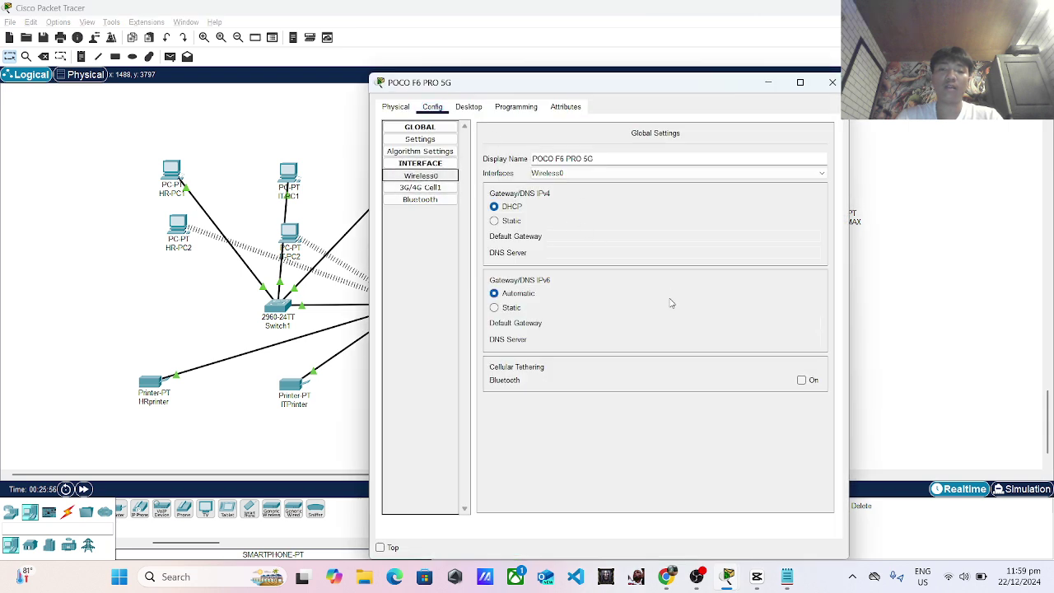
{"action": "left_click", "coordinate": [500, 343]}
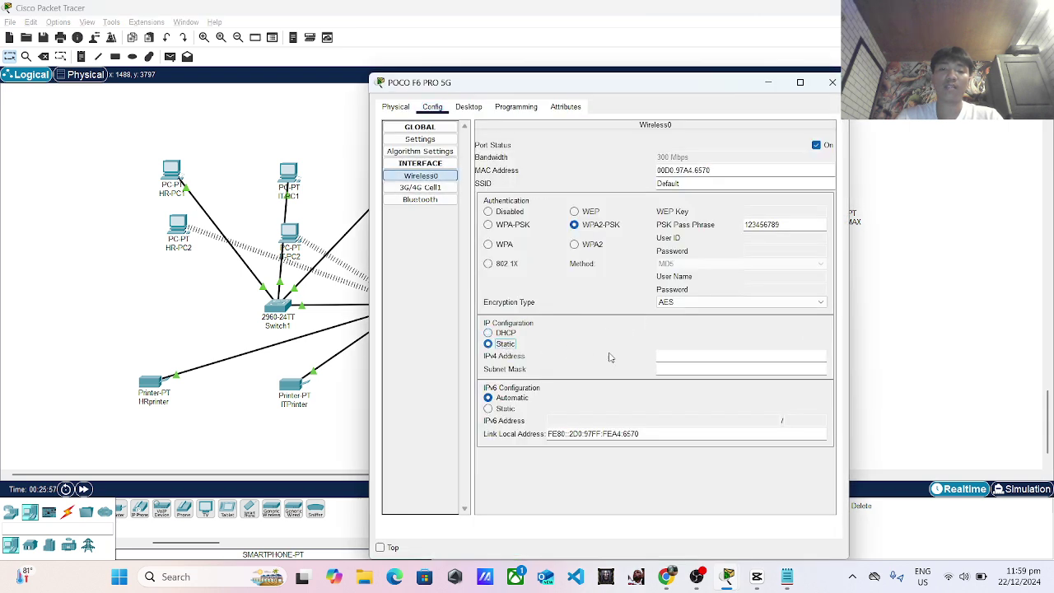
{"action": "left_click", "coordinate": [668, 356]}
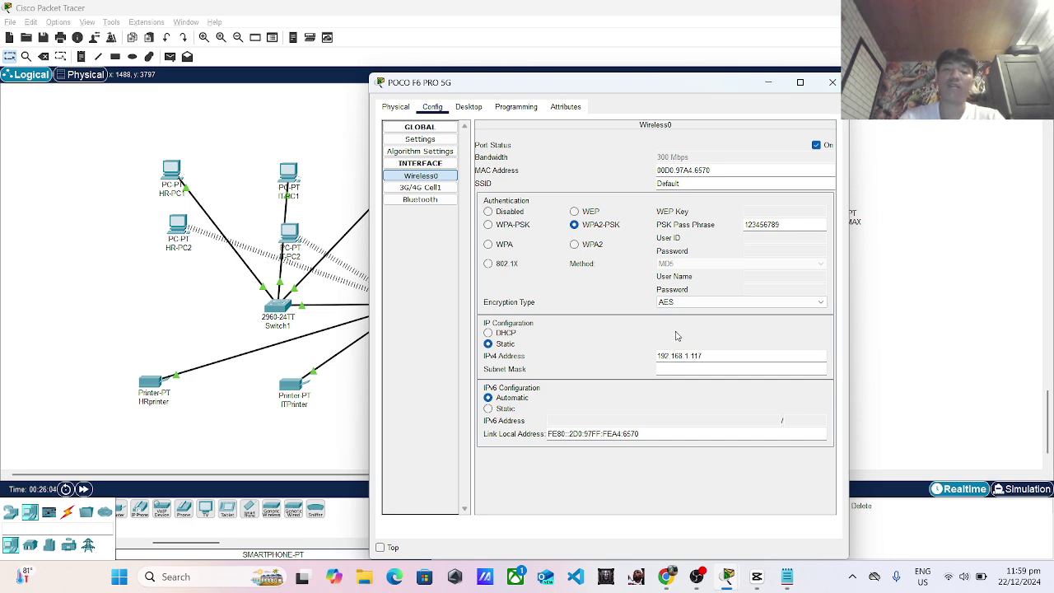
{"action": "type", "text": "192.168.1.117"}
{"action": "left_click", "coordinate": [832, 82]}
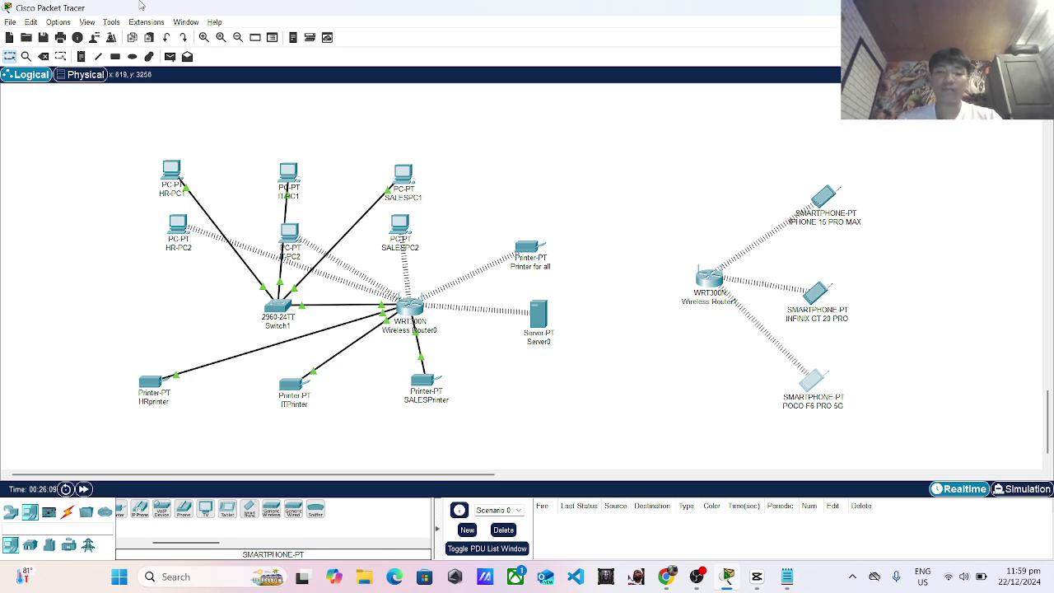
Bring the id.txt task brief in Notepad back to the front.
{"action": "key", "text": "alt+Tab"}
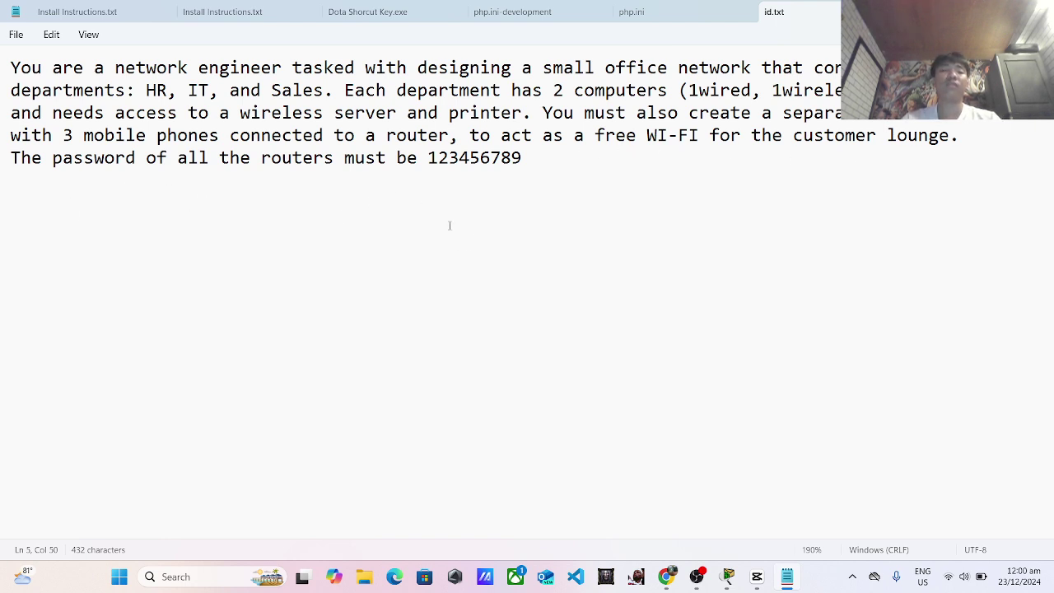
Compare the Notepad task brief with the finished office and lounge topology, then bring OBS Studio forward.
{"action": "key", "text": "alt+Tab"}
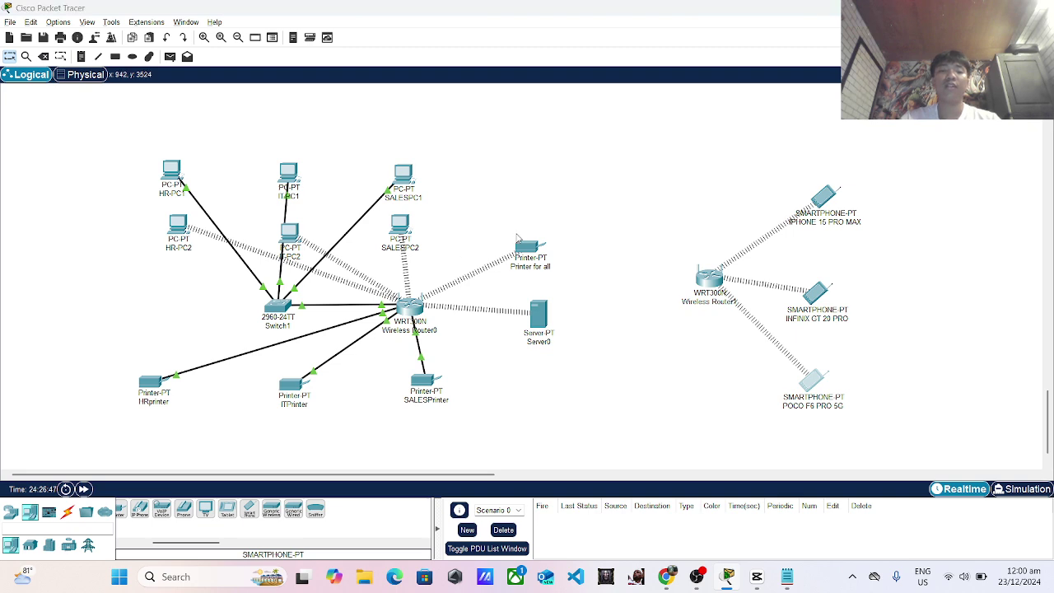
{"action": "key", "text": "alt+Tab"}
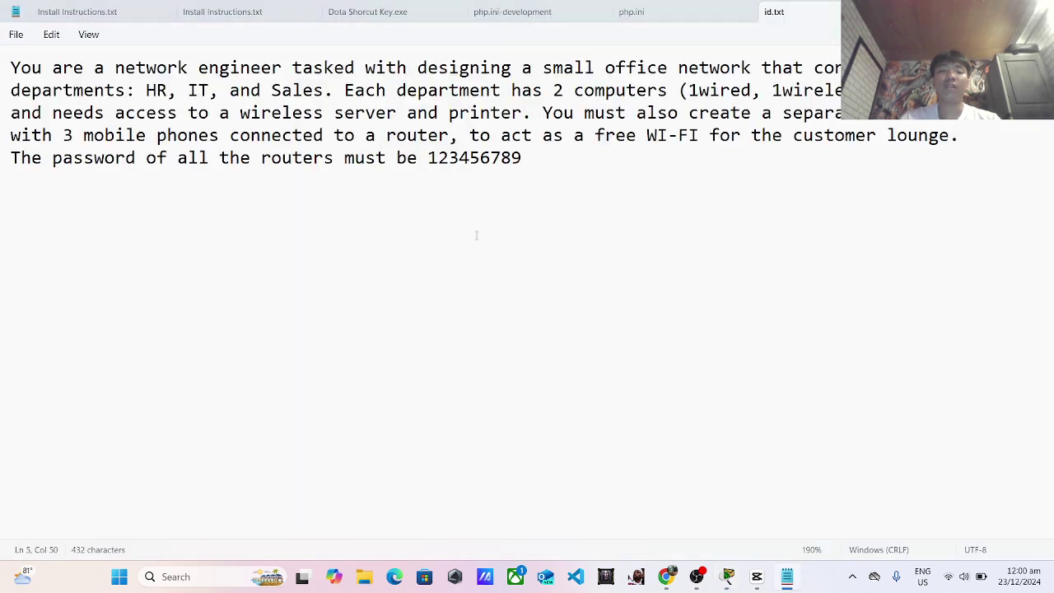
{"action": "key", "text": "alt+Tab"}
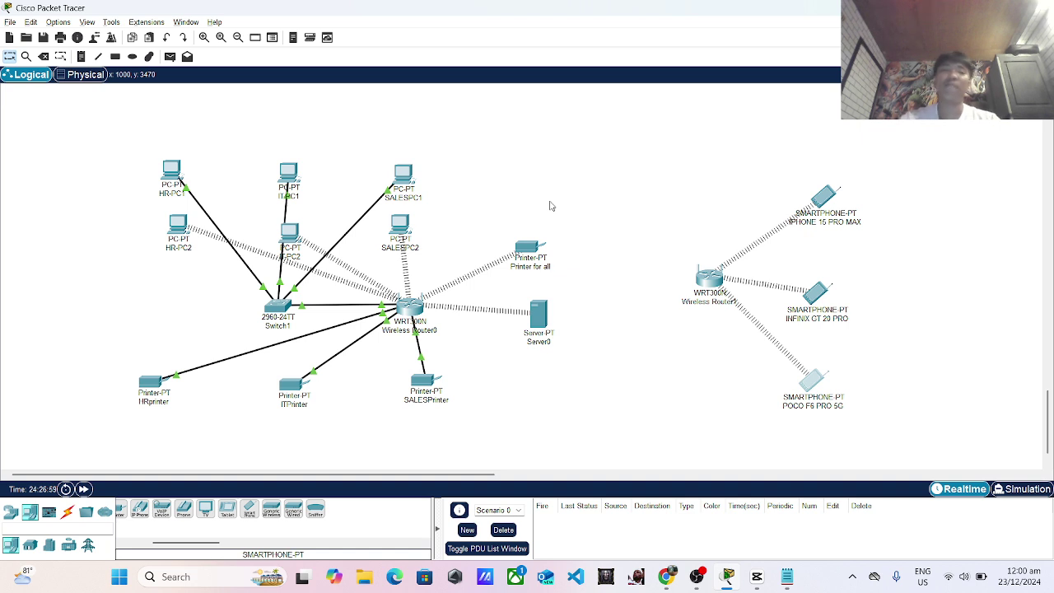
{"action": "key", "text": "alt+Tab"}
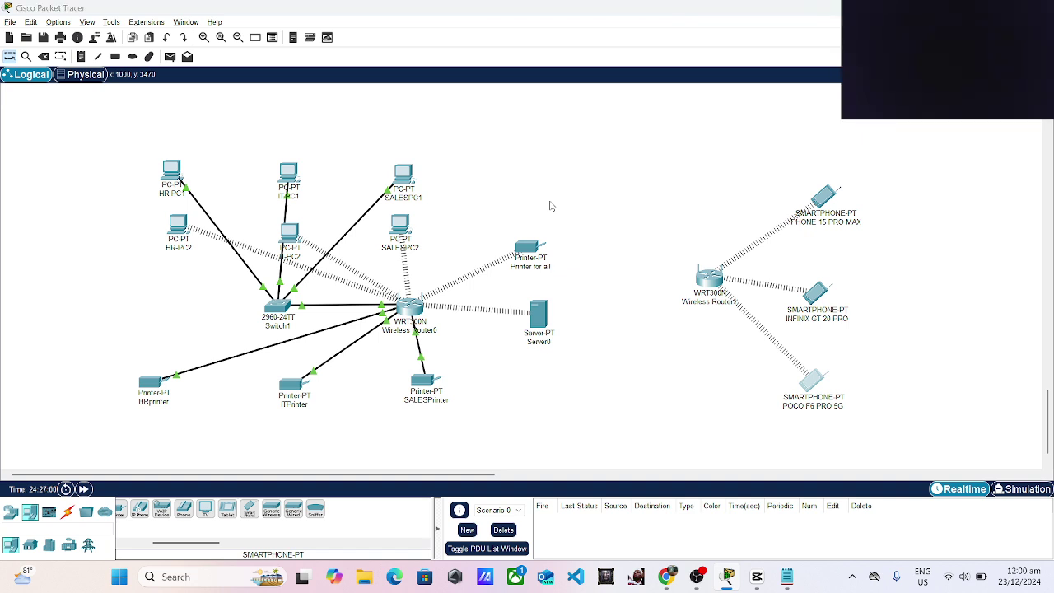
{"action": "key", "text": "alt+Tab"}
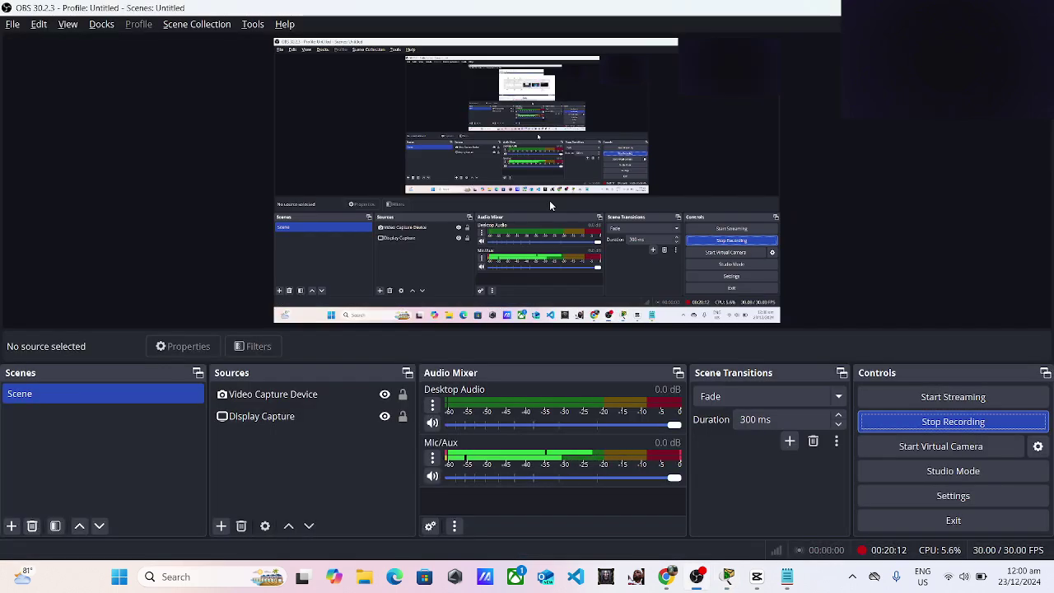